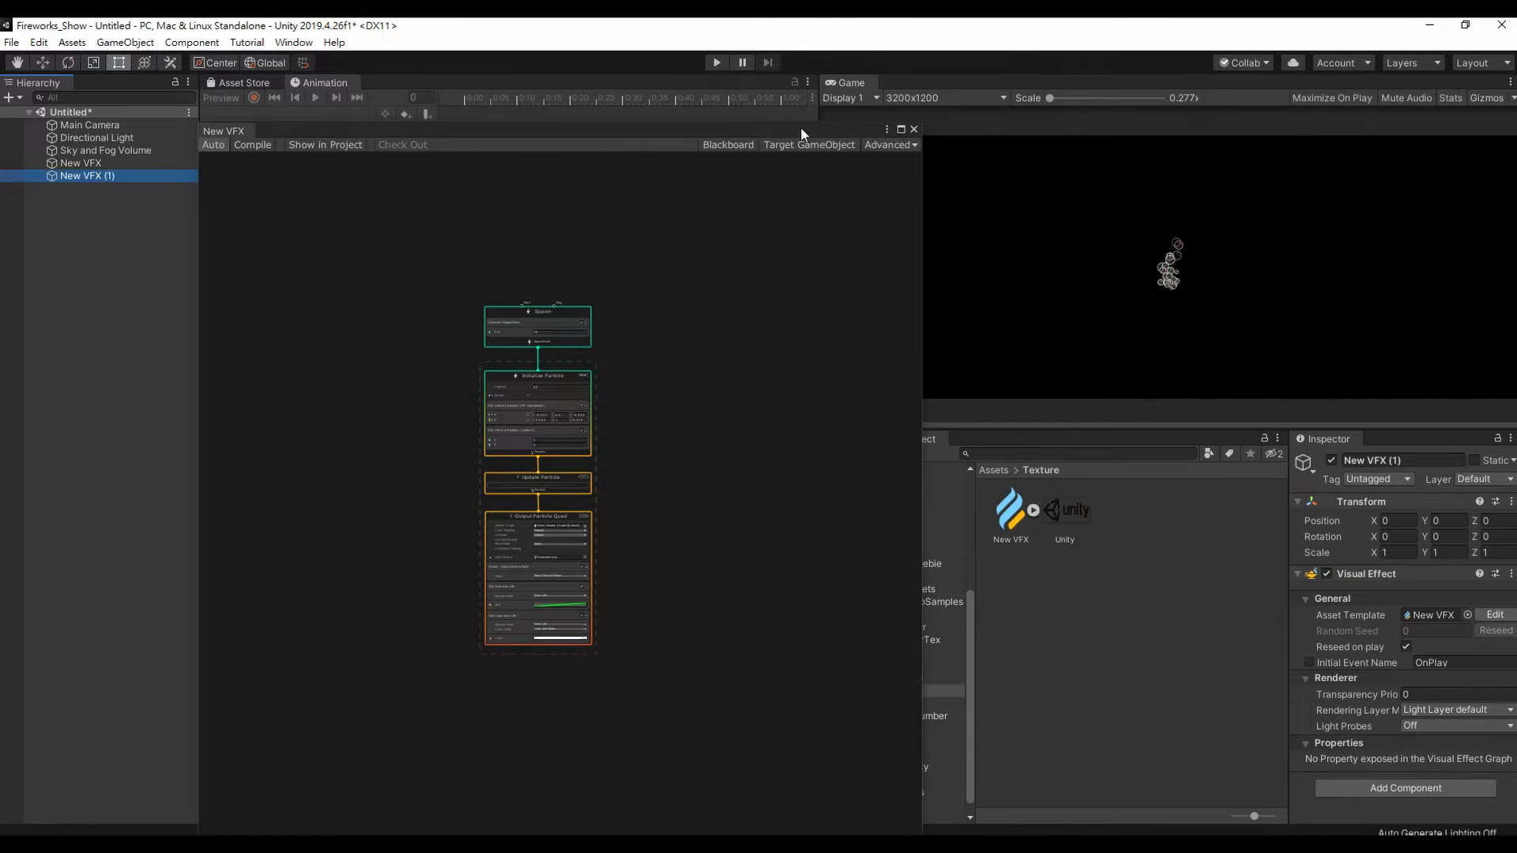
- Narrow the New VFX graph window and delete all default contexts from the graph
{"action": "left_click_drag", "start_coordinate": [925, 218], "coordinate": [786, 247]}
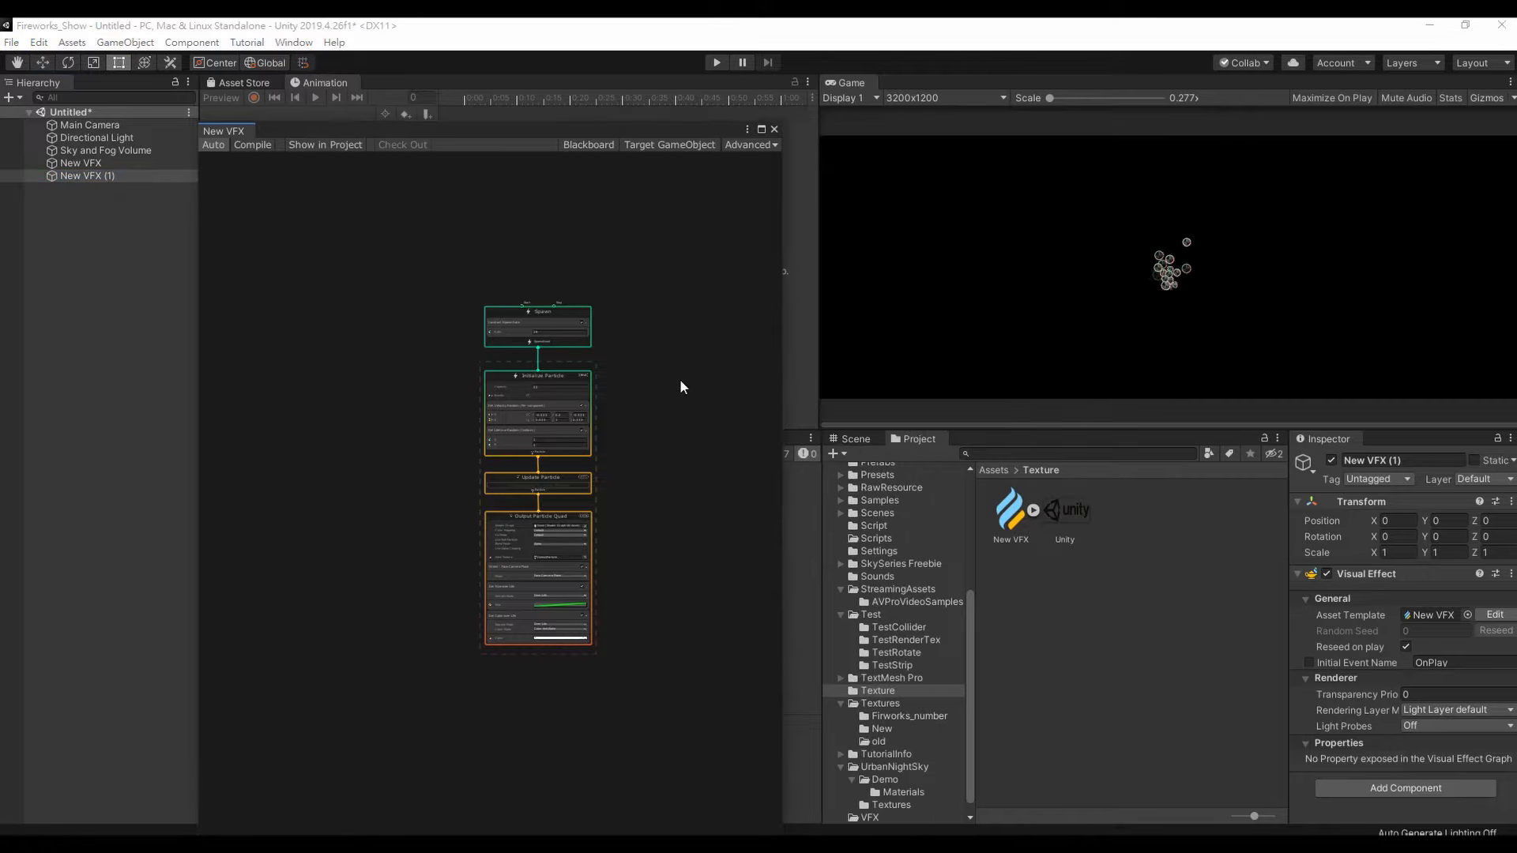
{"action": "scroll", "coordinate": [680, 378], "scroll_direction": "up", "scroll_amount": 3}
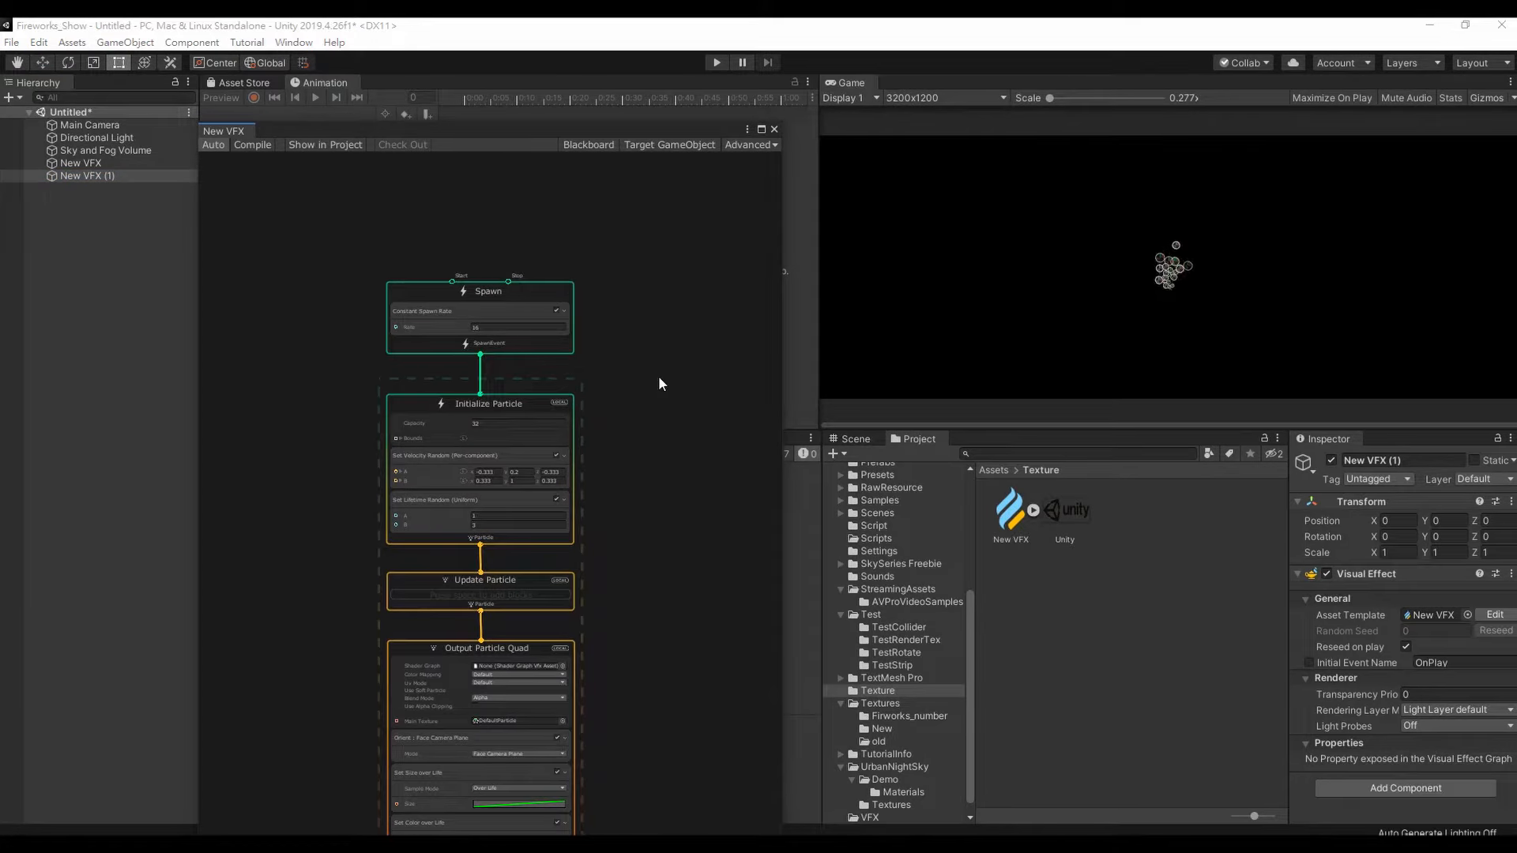
{"action": "scroll", "coordinate": [651, 297], "scroll_direction": "up", "scroll_amount": 4}
{"action": "scroll", "coordinate": [643, 269], "scroll_direction": "down", "scroll_amount": 3}
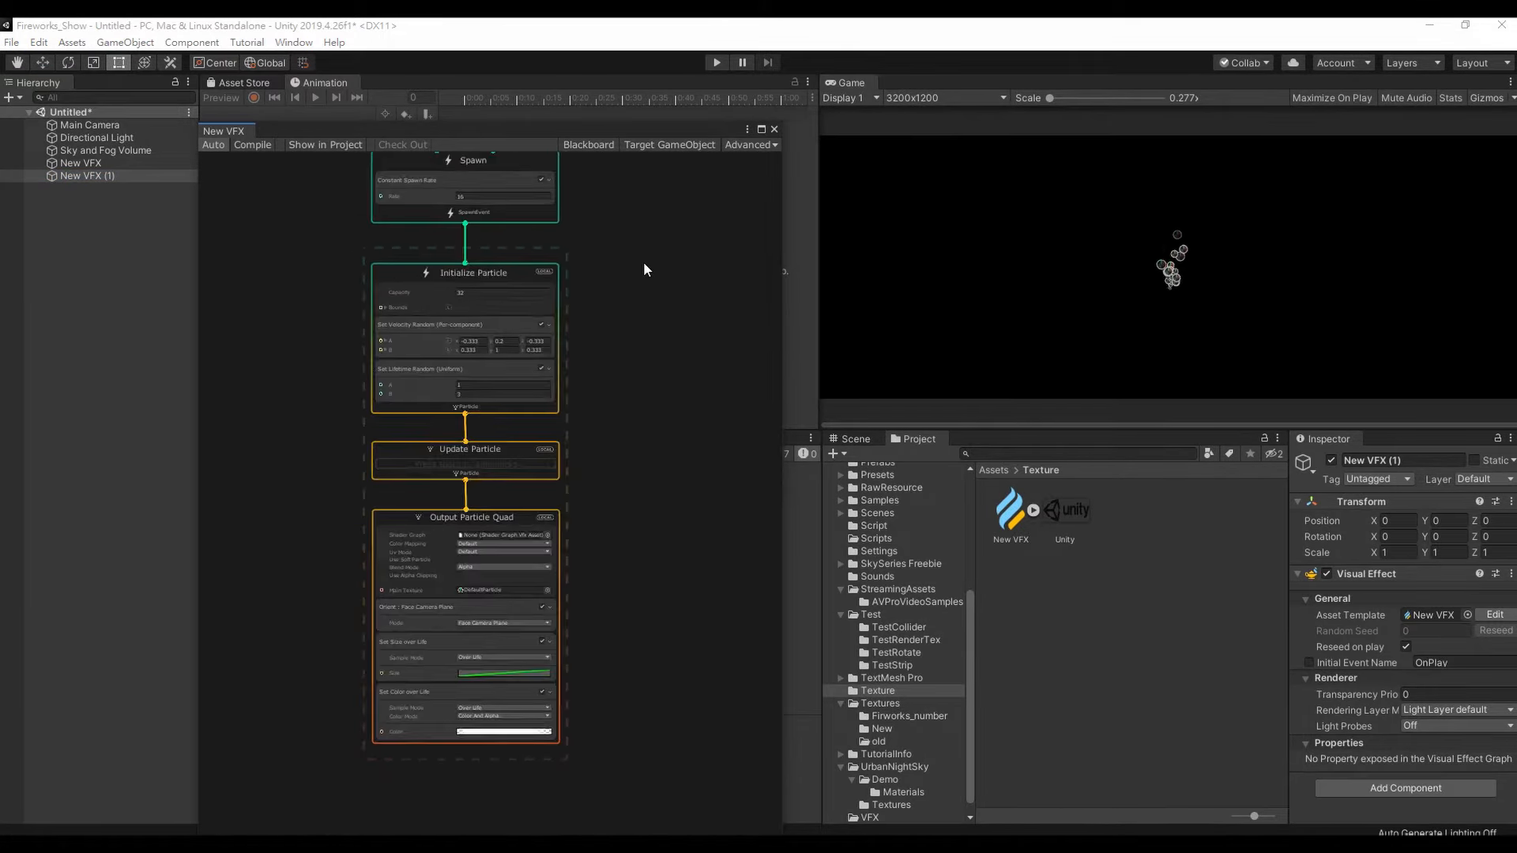
{"action": "scroll", "coordinate": [640, 333], "scroll_direction": "down", "scroll_amount": 1}
{"action": "left_click_drag", "start_coordinate": [694, 187], "coordinate": [486, 727]}
{"action": "key", "text": "Delete"}
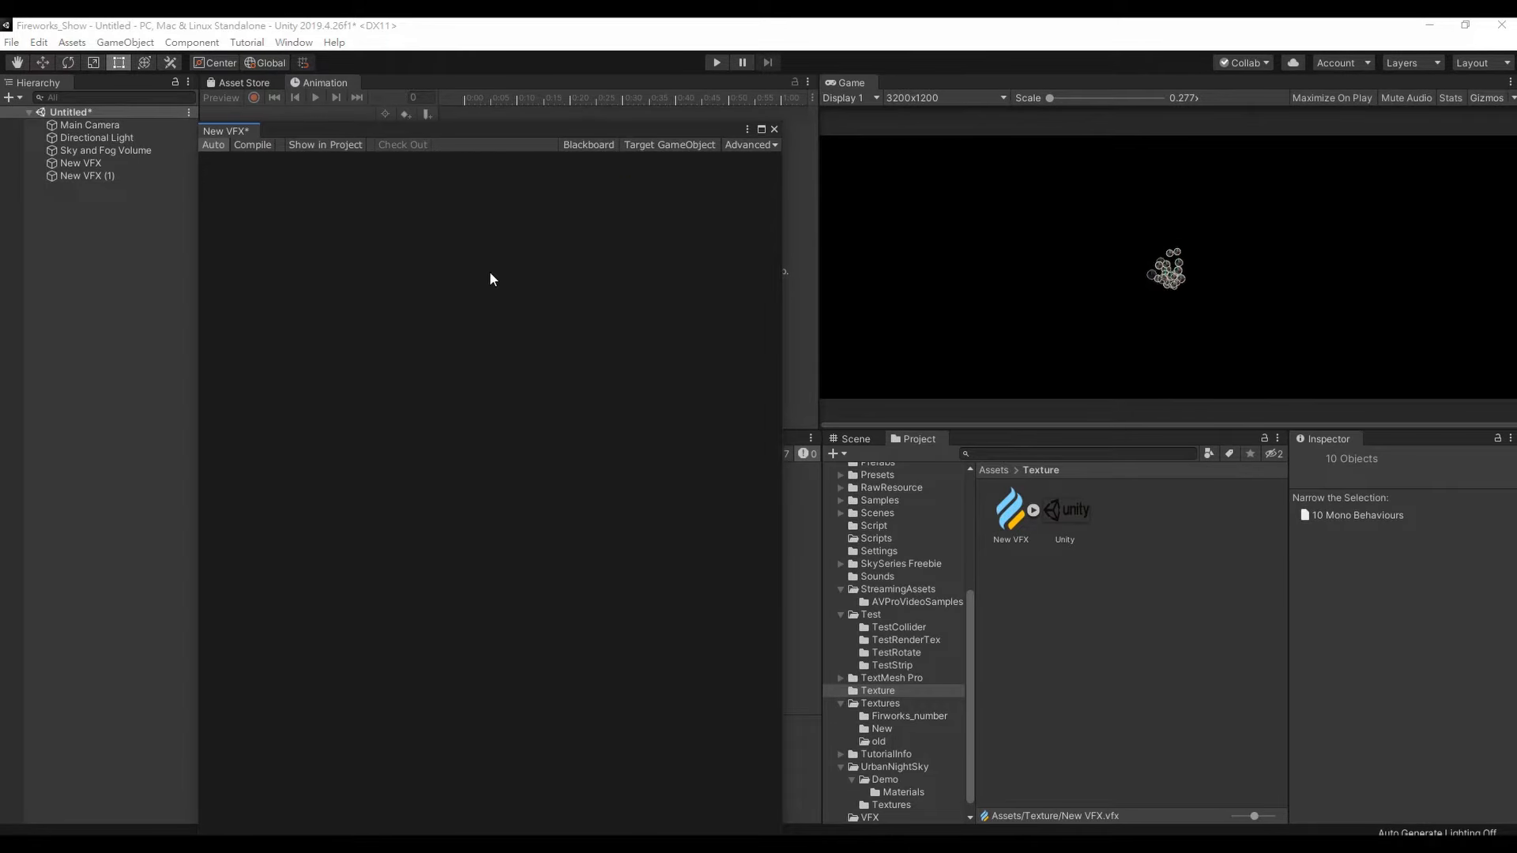
- Create an Empty Particle System in the cleared graph
{"action": "right_click", "coordinate": [503, 251]}
{"action": "left_click", "coordinate": [536, 262]}
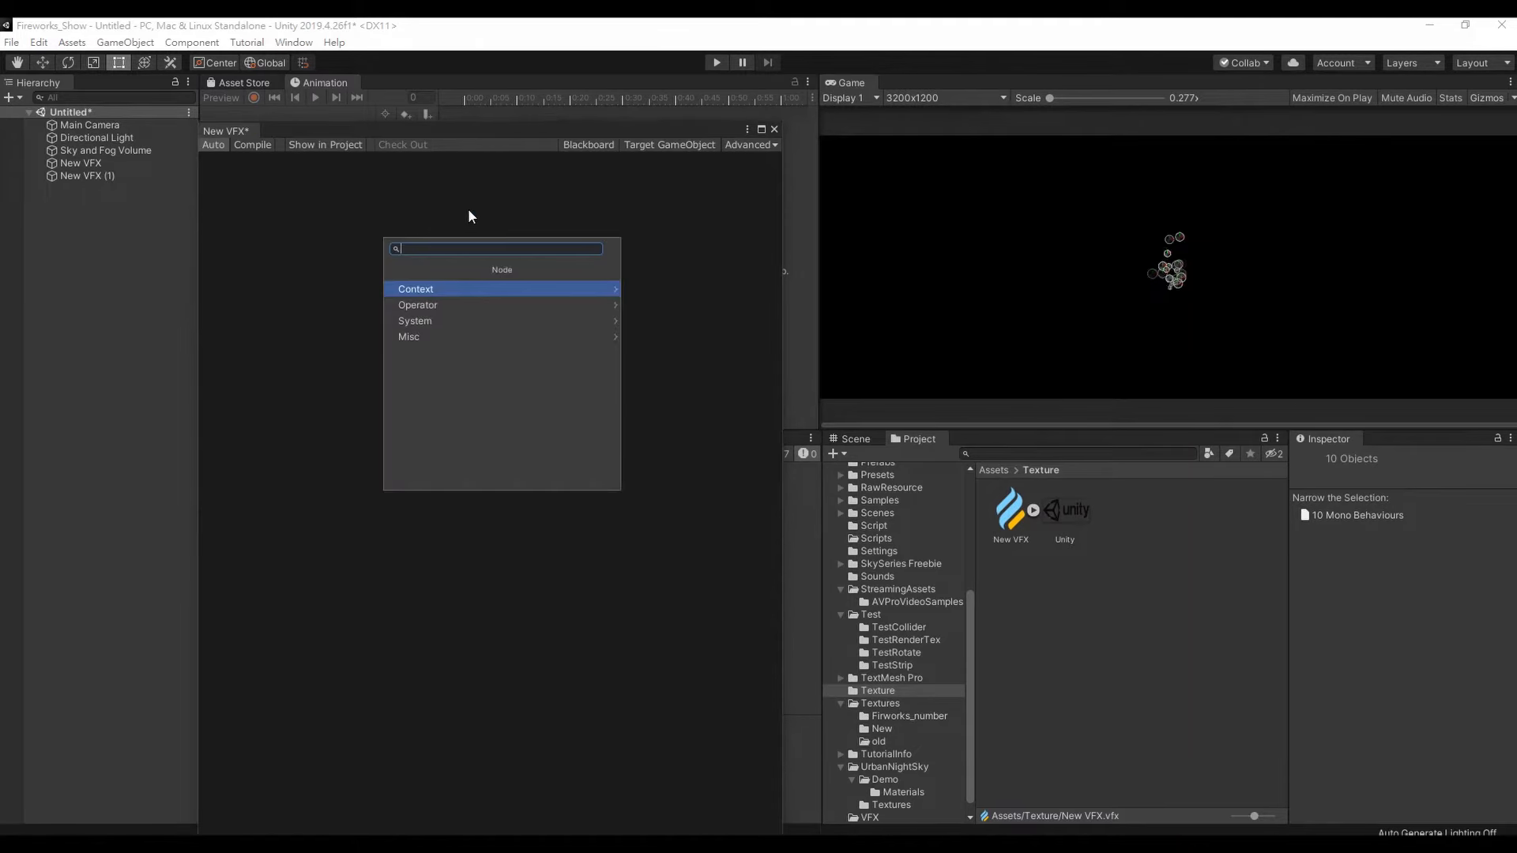
{"action": "left_click", "coordinate": [547, 323]}
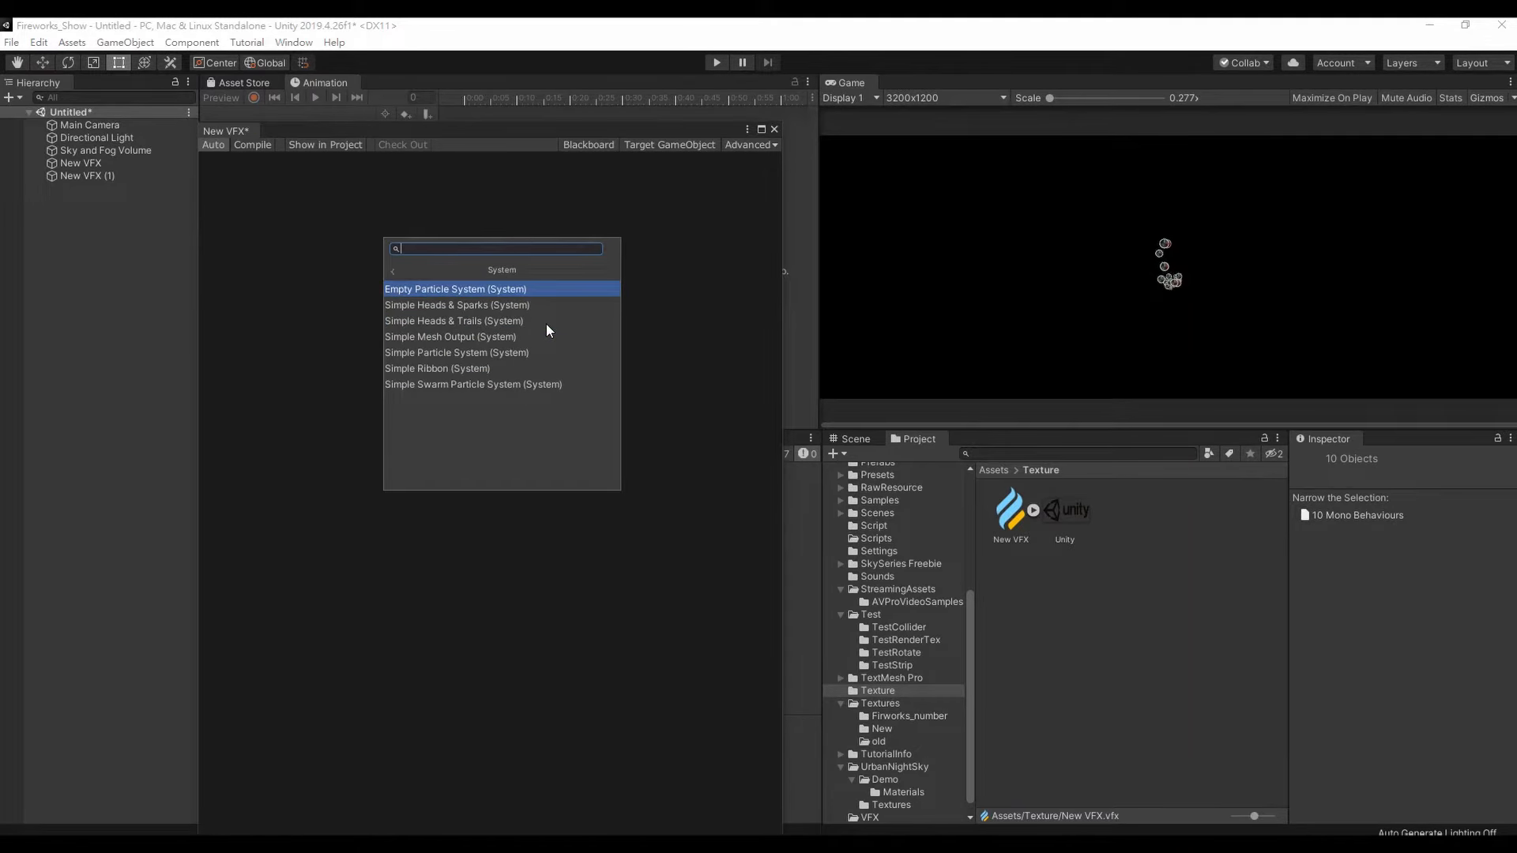
{"action": "left_click", "coordinate": [562, 290]}
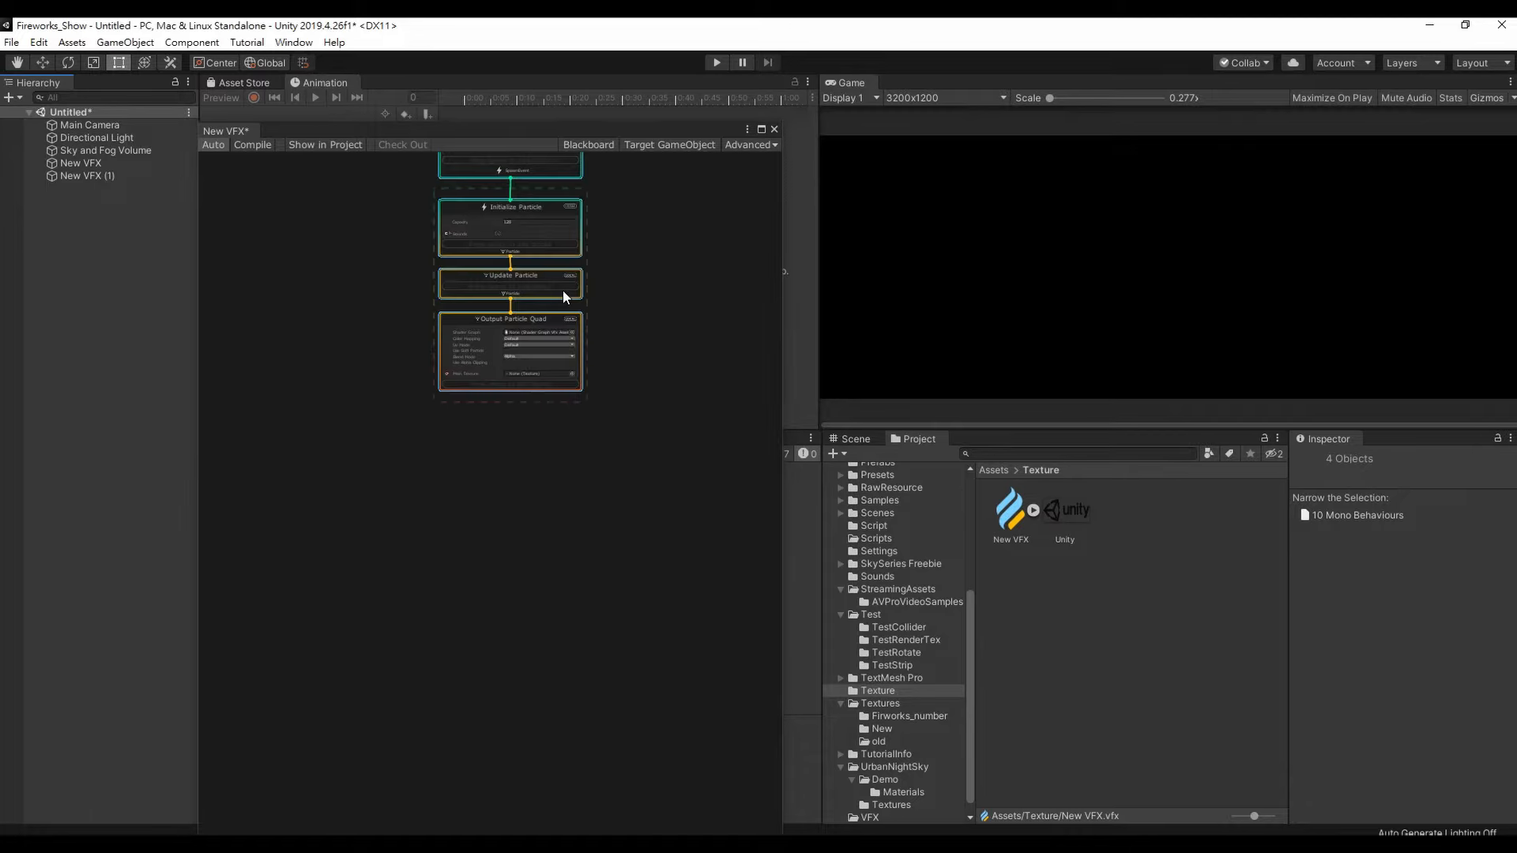
- Add a Single Burst block to the Spawn context
{"action": "middle_click_drag", "start_coordinate": [633, 252], "coordinate": [608, 457]}
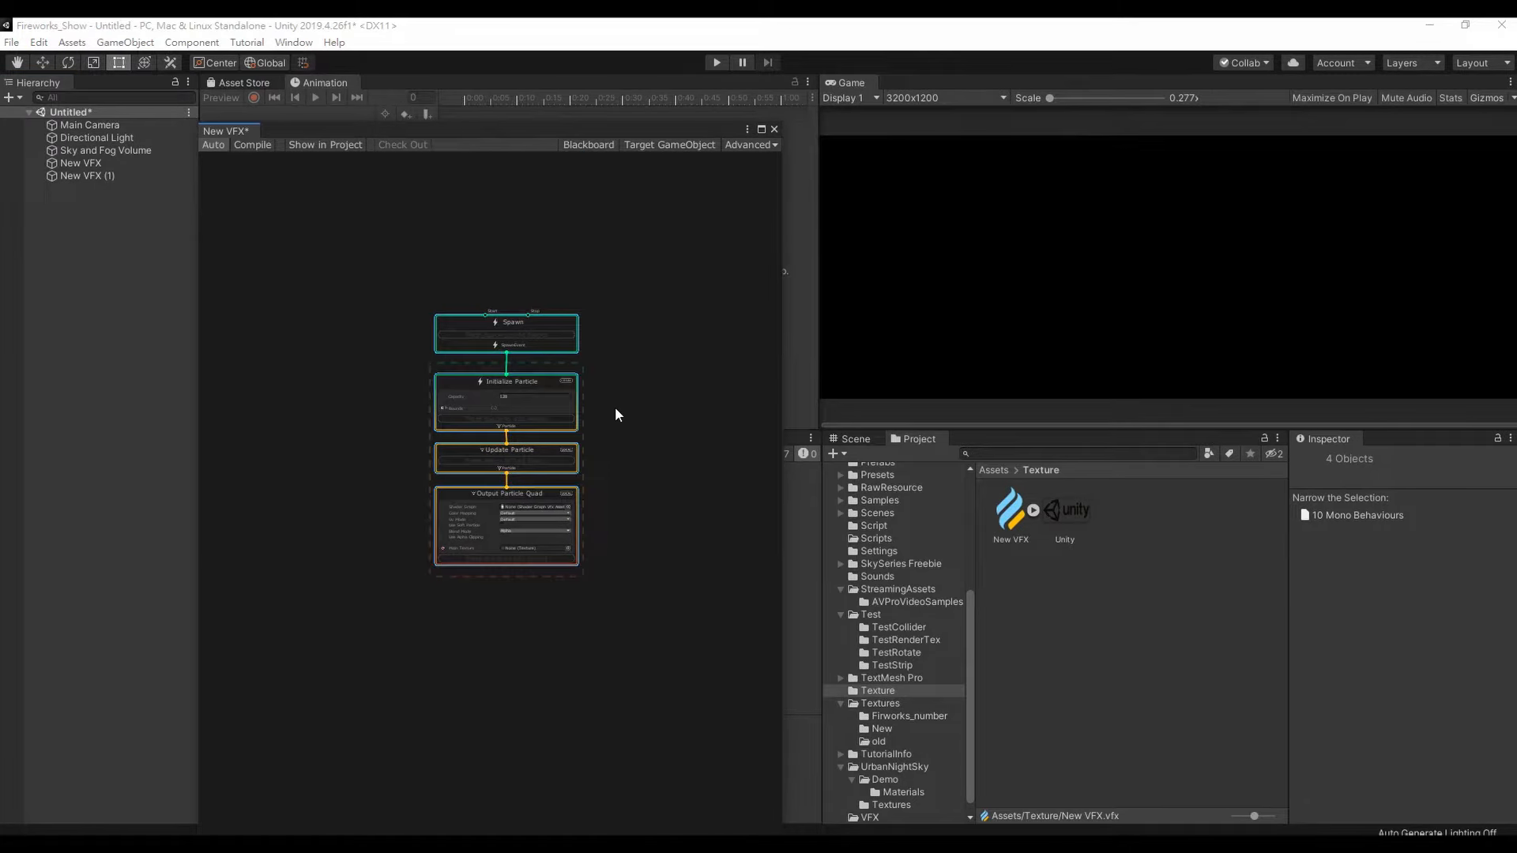
{"action": "scroll", "coordinate": [618, 390], "scroll_direction": "up", "scroll_amount": 3}
{"action": "scroll", "coordinate": [620, 390], "scroll_direction": "up", "scroll_amount": 1}
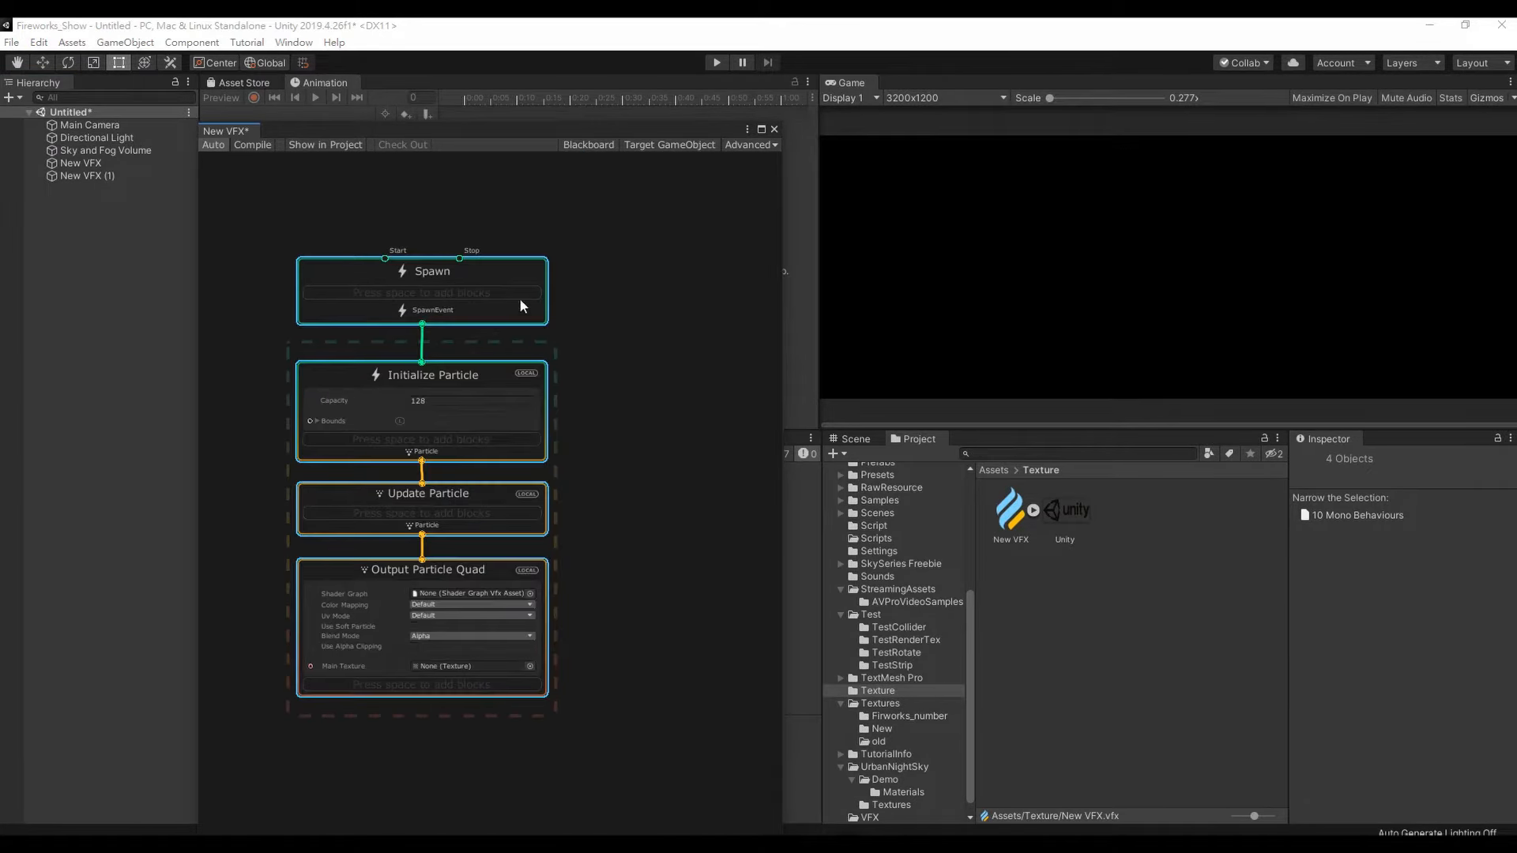
{"action": "right_click", "coordinate": [503, 272]}
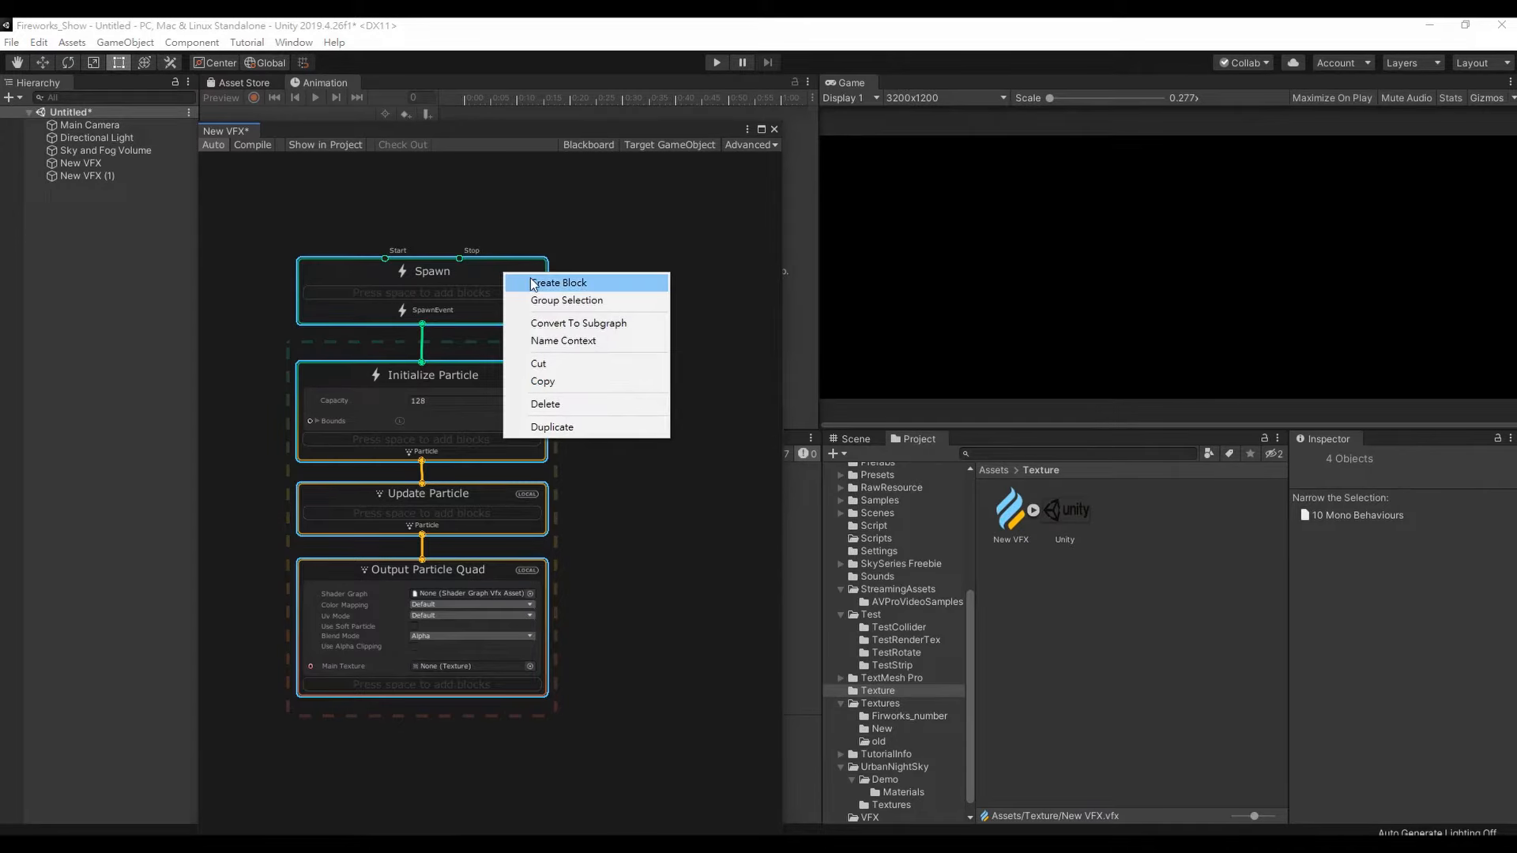
{"action": "left_click", "coordinate": [531, 283]}
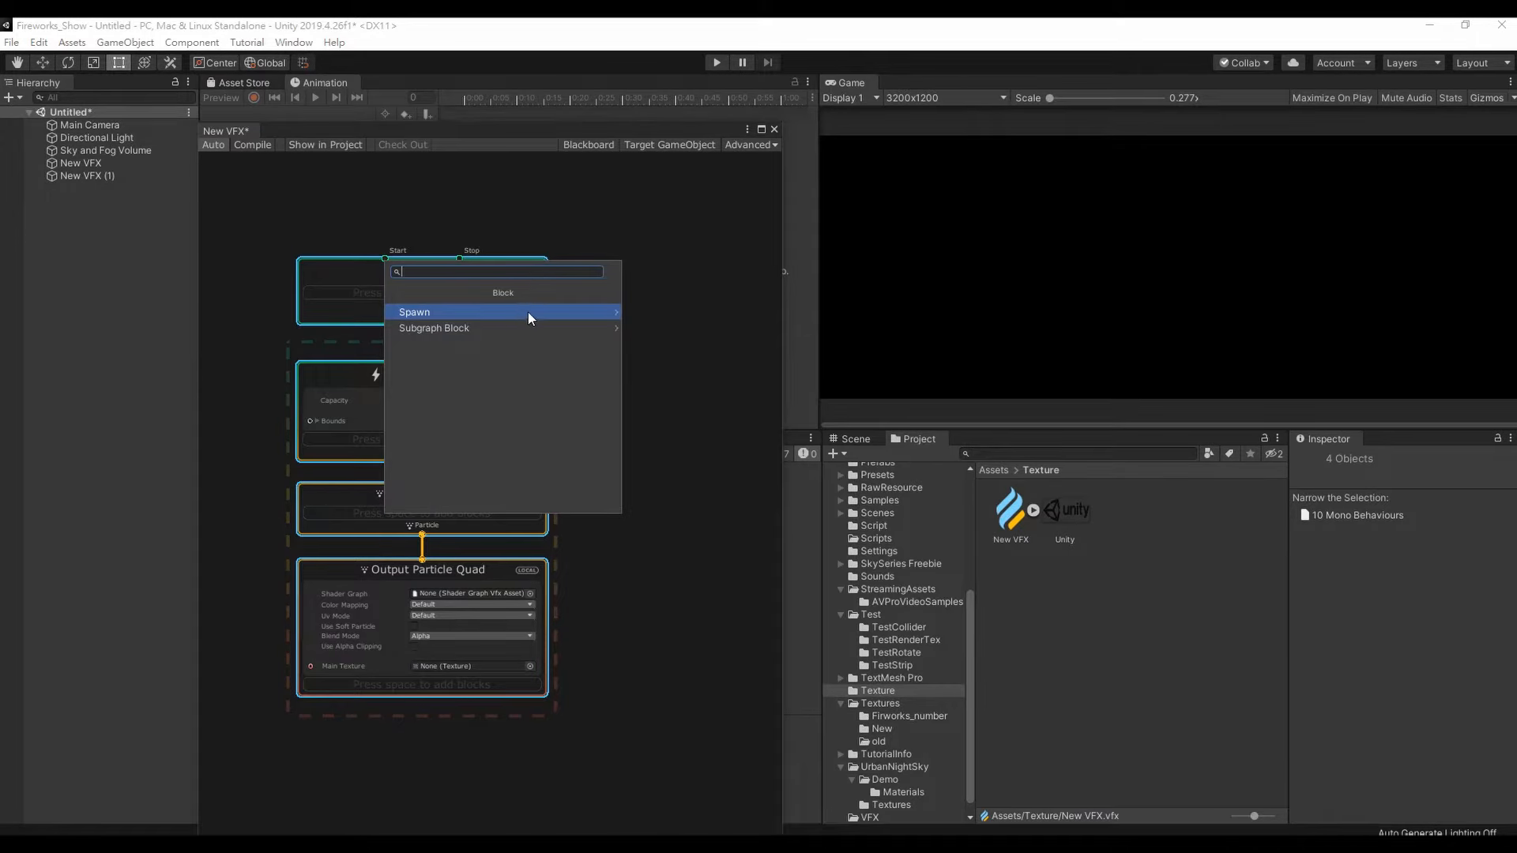
{"action": "left_click", "coordinate": [528, 312]}
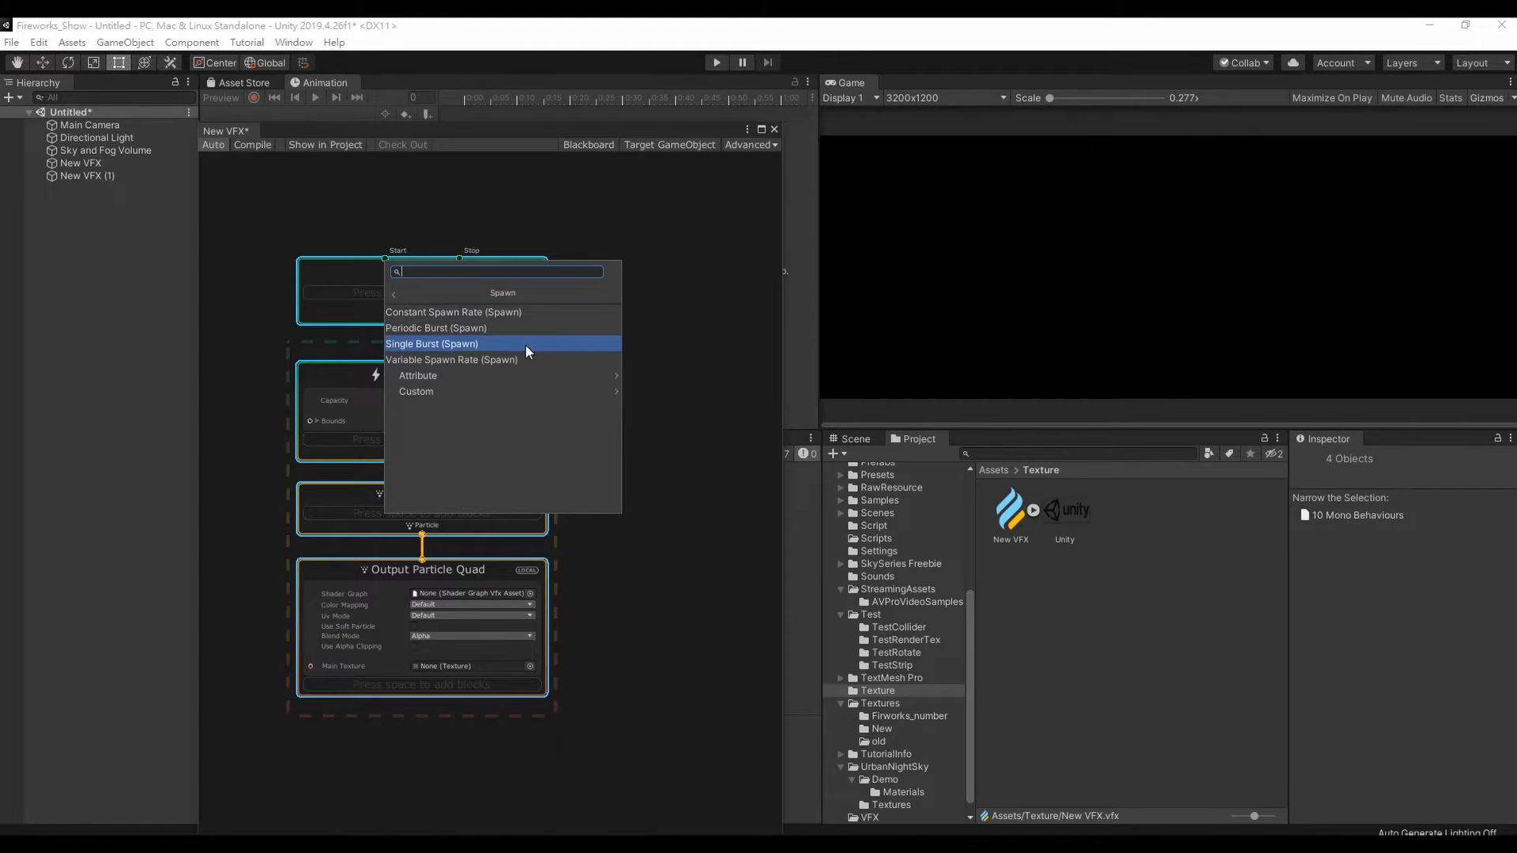
{"action": "left_click", "coordinate": [524, 344]}
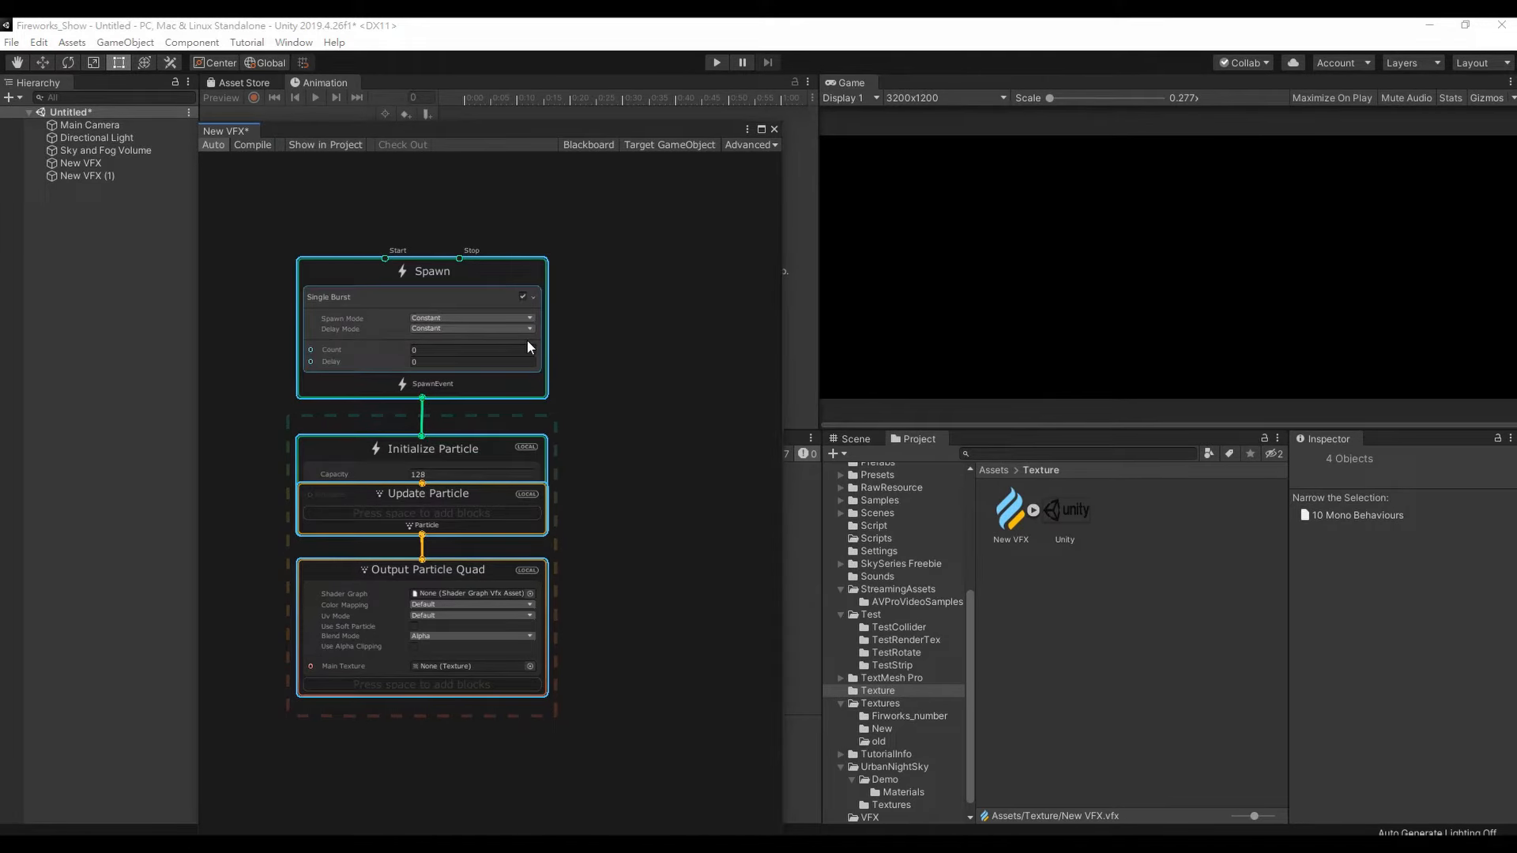
- Move the Output Particle Quad and Update Particle contexts down to clear the overlap with Initialize Particle
{"action": "middle_click_drag", "start_coordinate": [588, 585], "coordinate": [635, 473]}
{"action": "left_click_drag", "start_coordinate": [523, 453], "coordinate": [525, 620]}
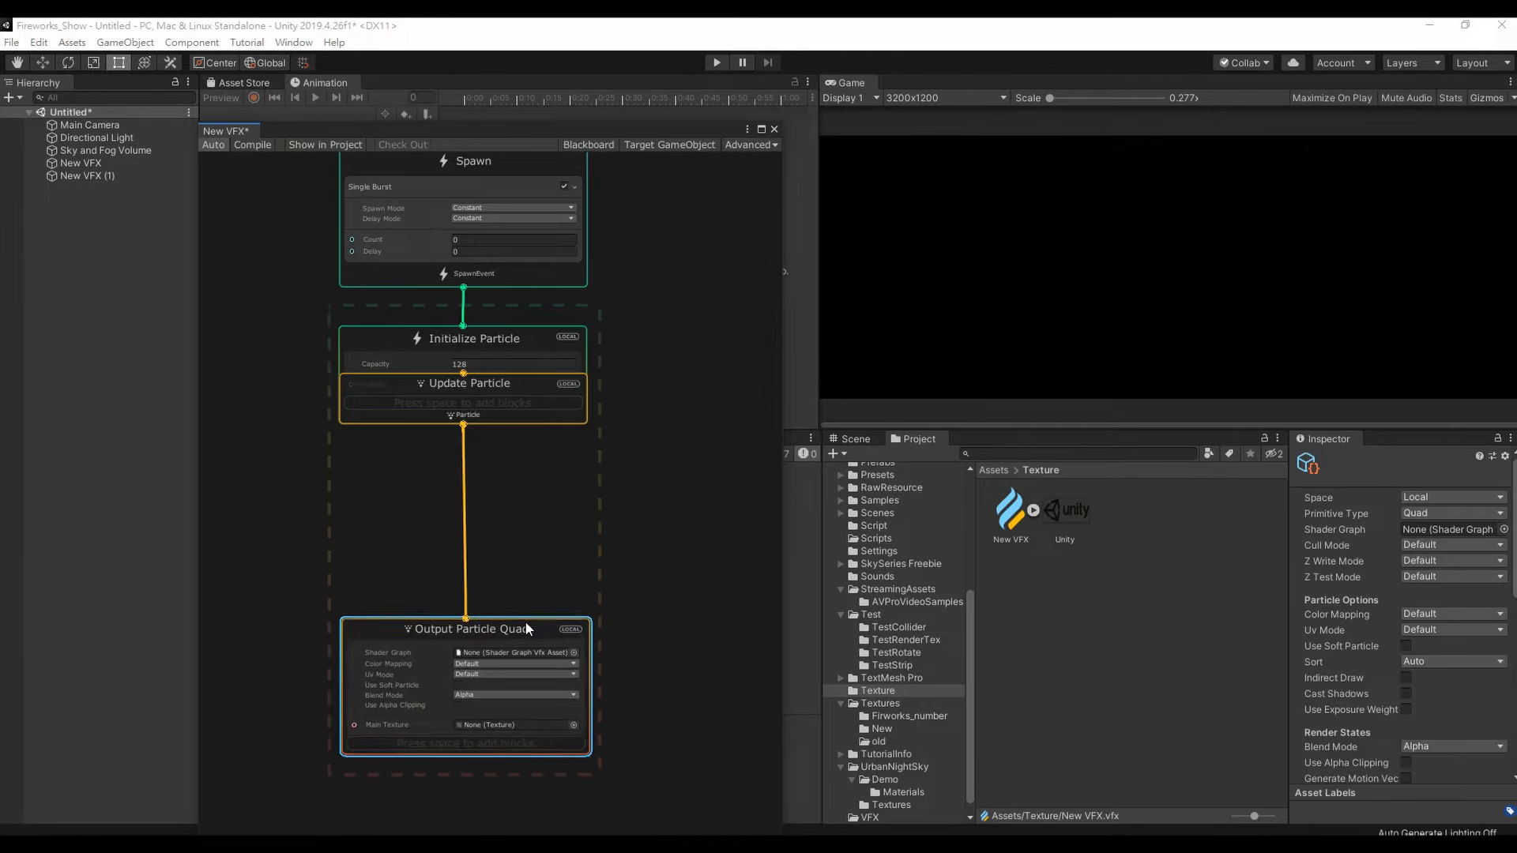
{"action": "left_click_drag", "start_coordinate": [529, 387], "coordinate": [525, 558]}
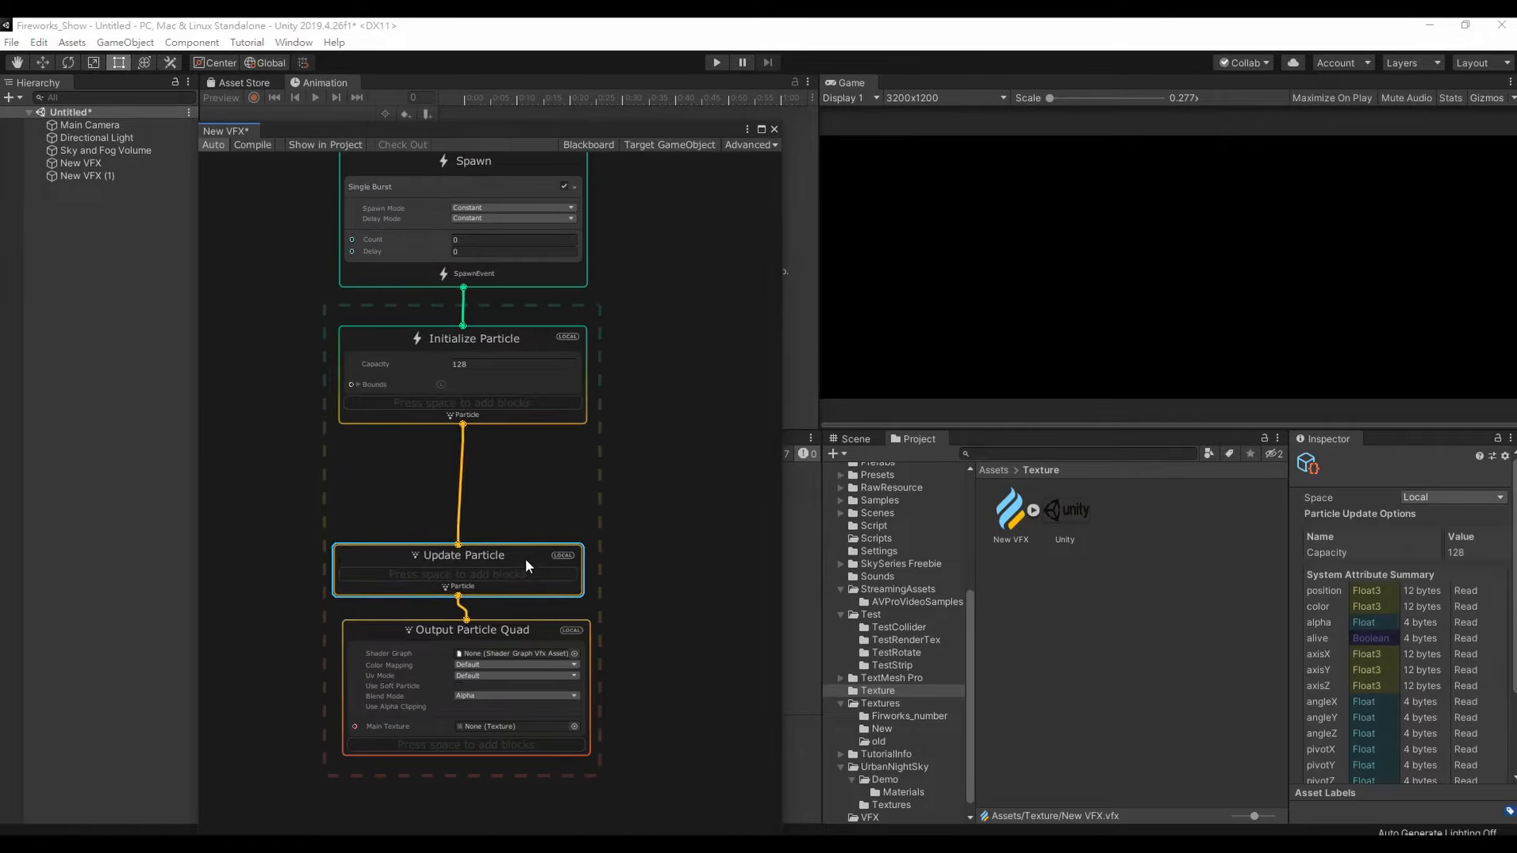
{"action": "mouse_move", "coordinate": [541, 335]}
{"action": "left_mouse_down"}
{"action": "mouse_move", "coordinate": [542, 363]}
{"action": "mouse_move", "coordinate": [544, 333]}
{"action": "left_mouse_up"}
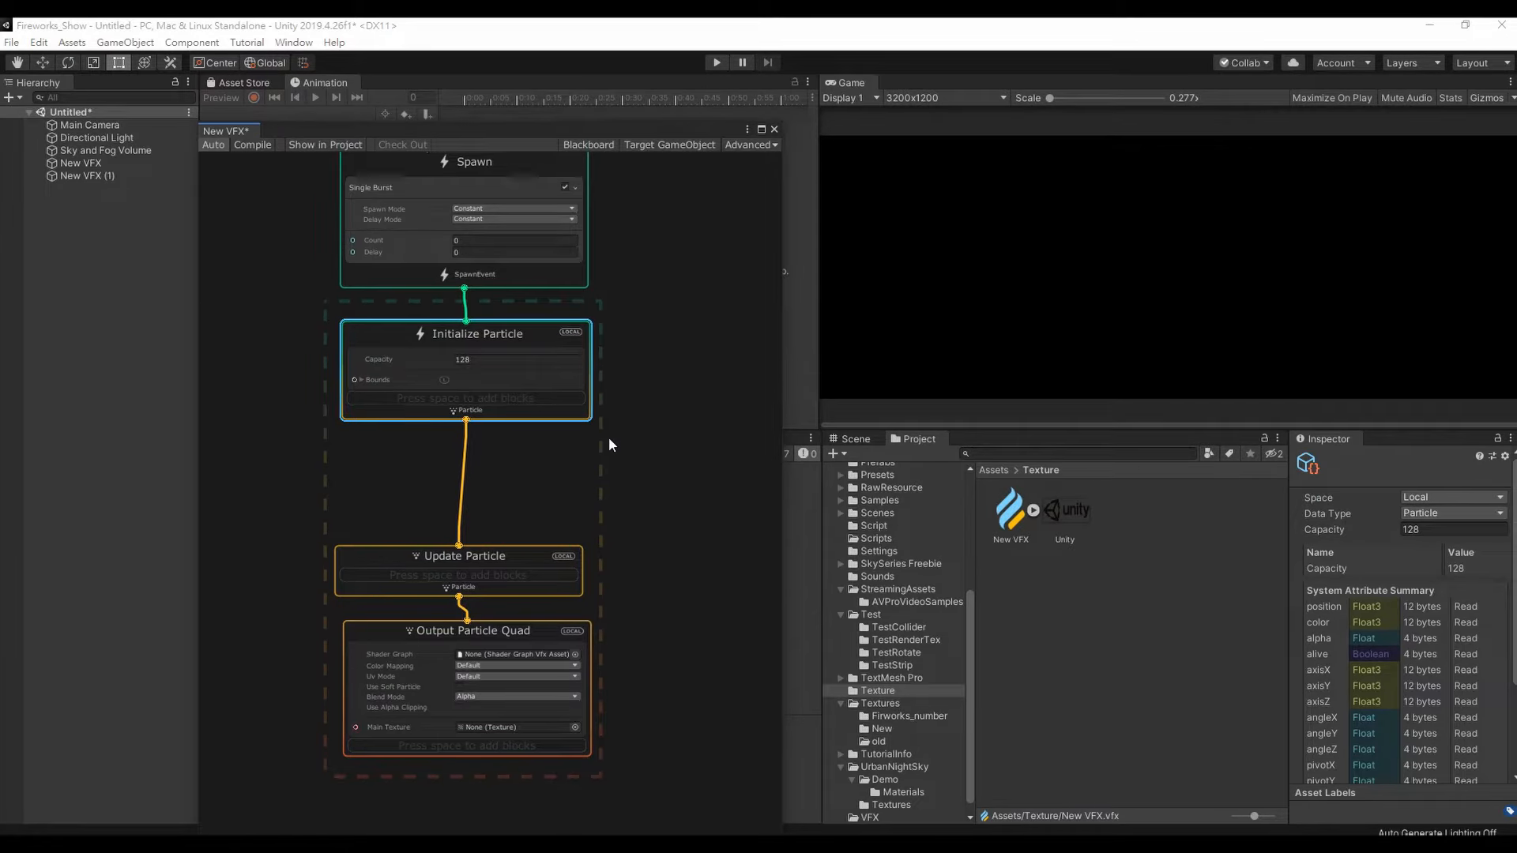
- Add a Set Target Position from Map block to the Initialize Particle context
{"action": "middle_click_drag", "start_coordinate": [609, 437], "coordinate": [632, 420]}
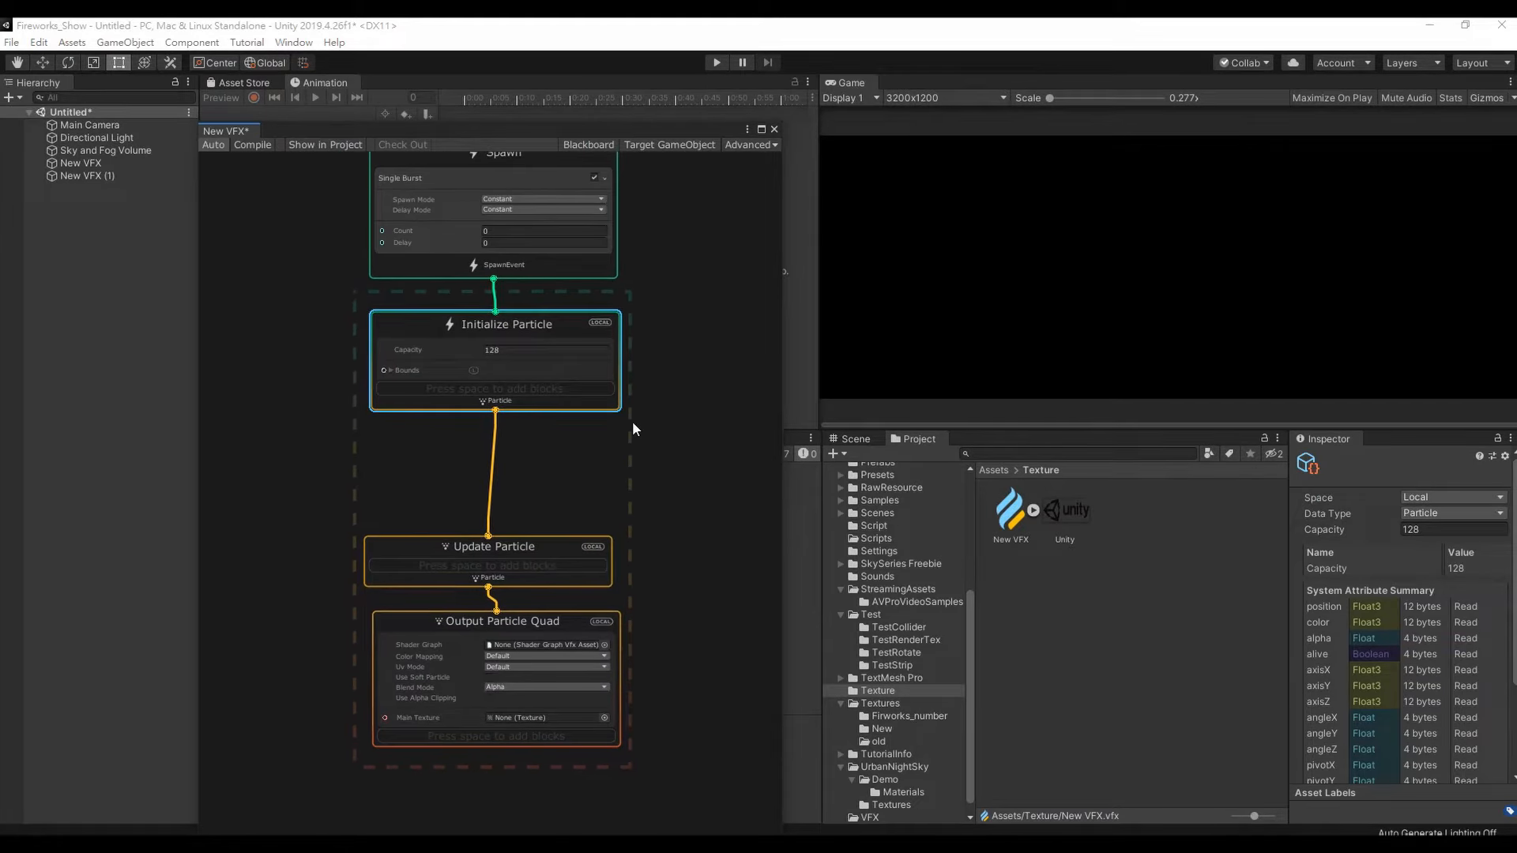
{"action": "right_click", "coordinate": [575, 405]}
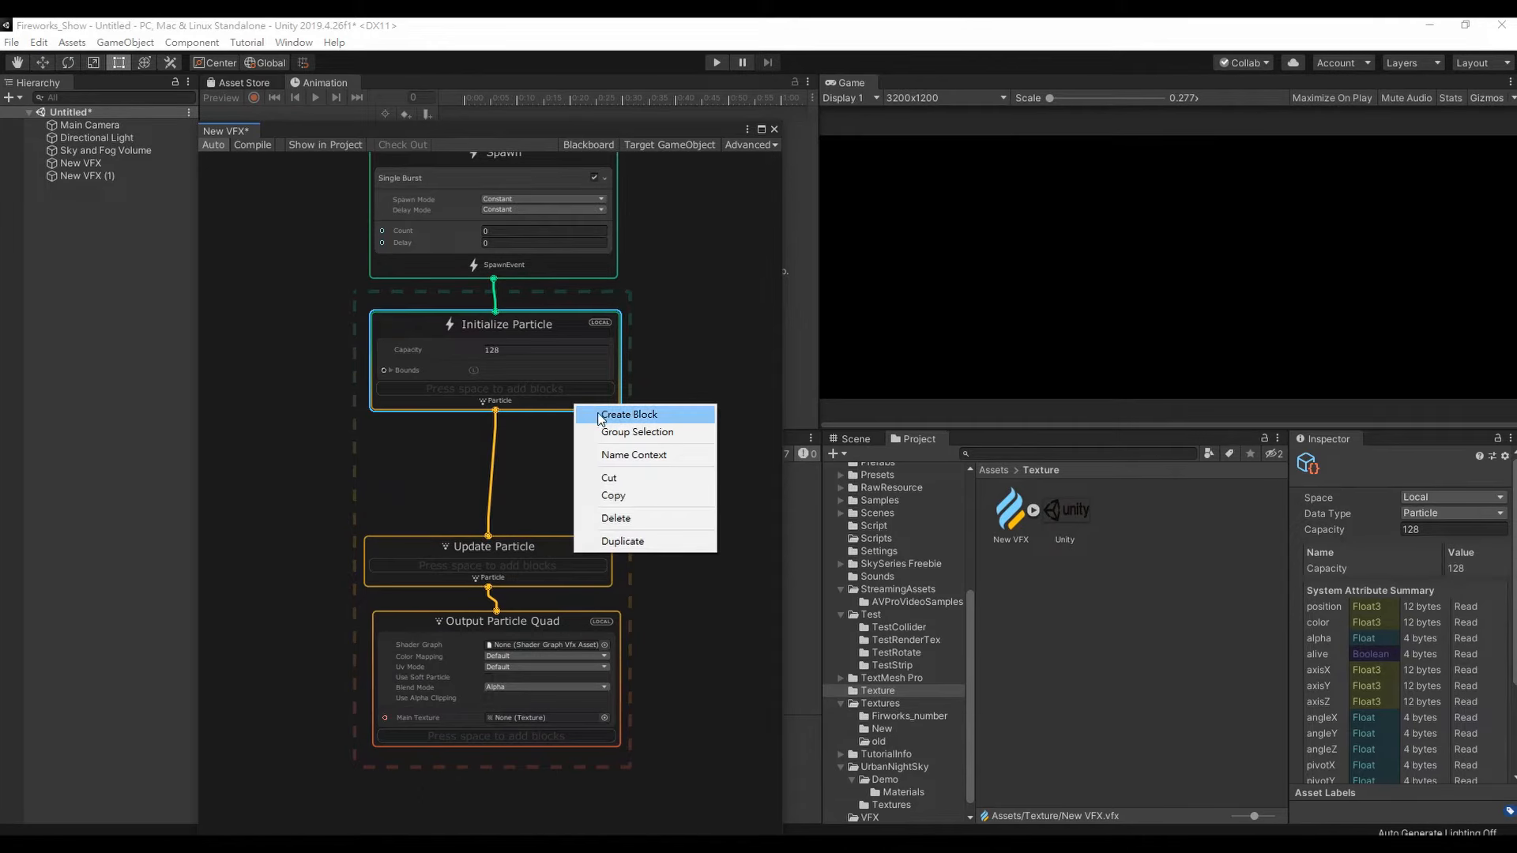
{"action": "left_click", "coordinate": [599, 416]}
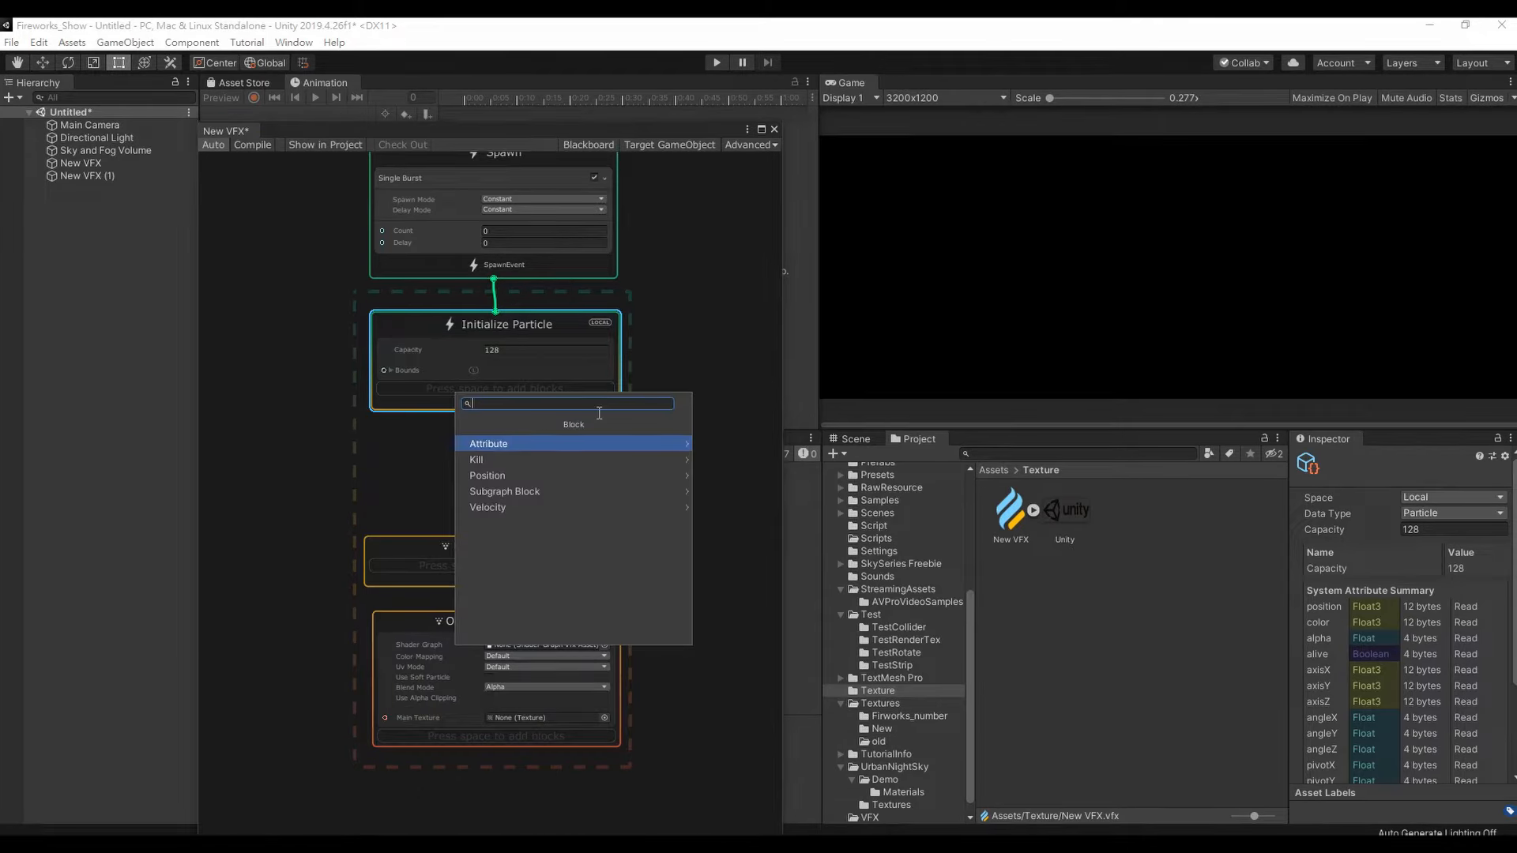
{"action": "type", "text": "ㄋ"}
{"action": "key", "text": "shift"}
{"action": "type", "text": "et targe"}
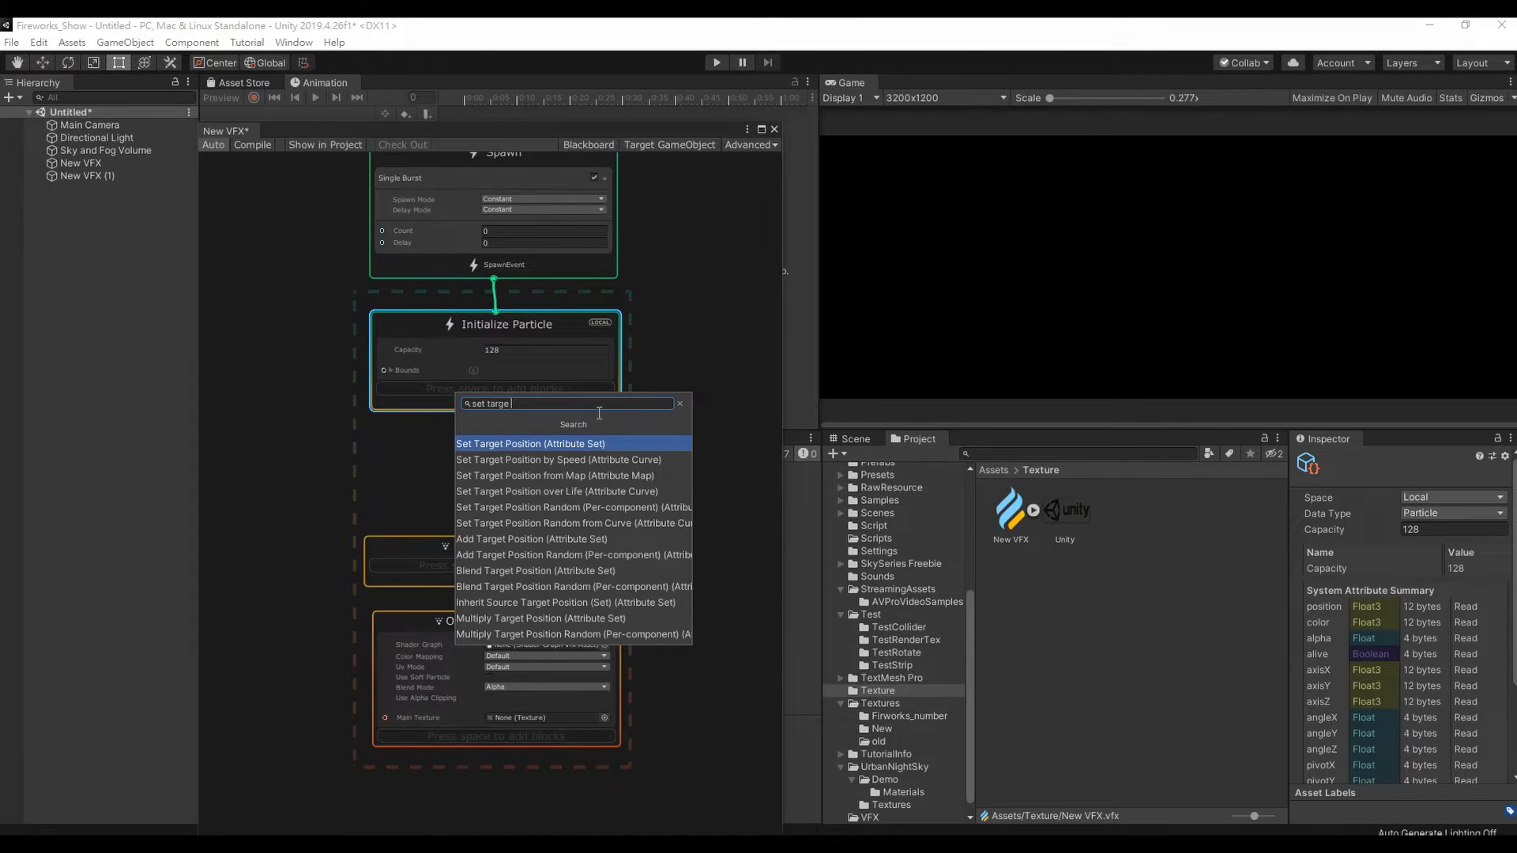
{"action": "type", "text": "map"}
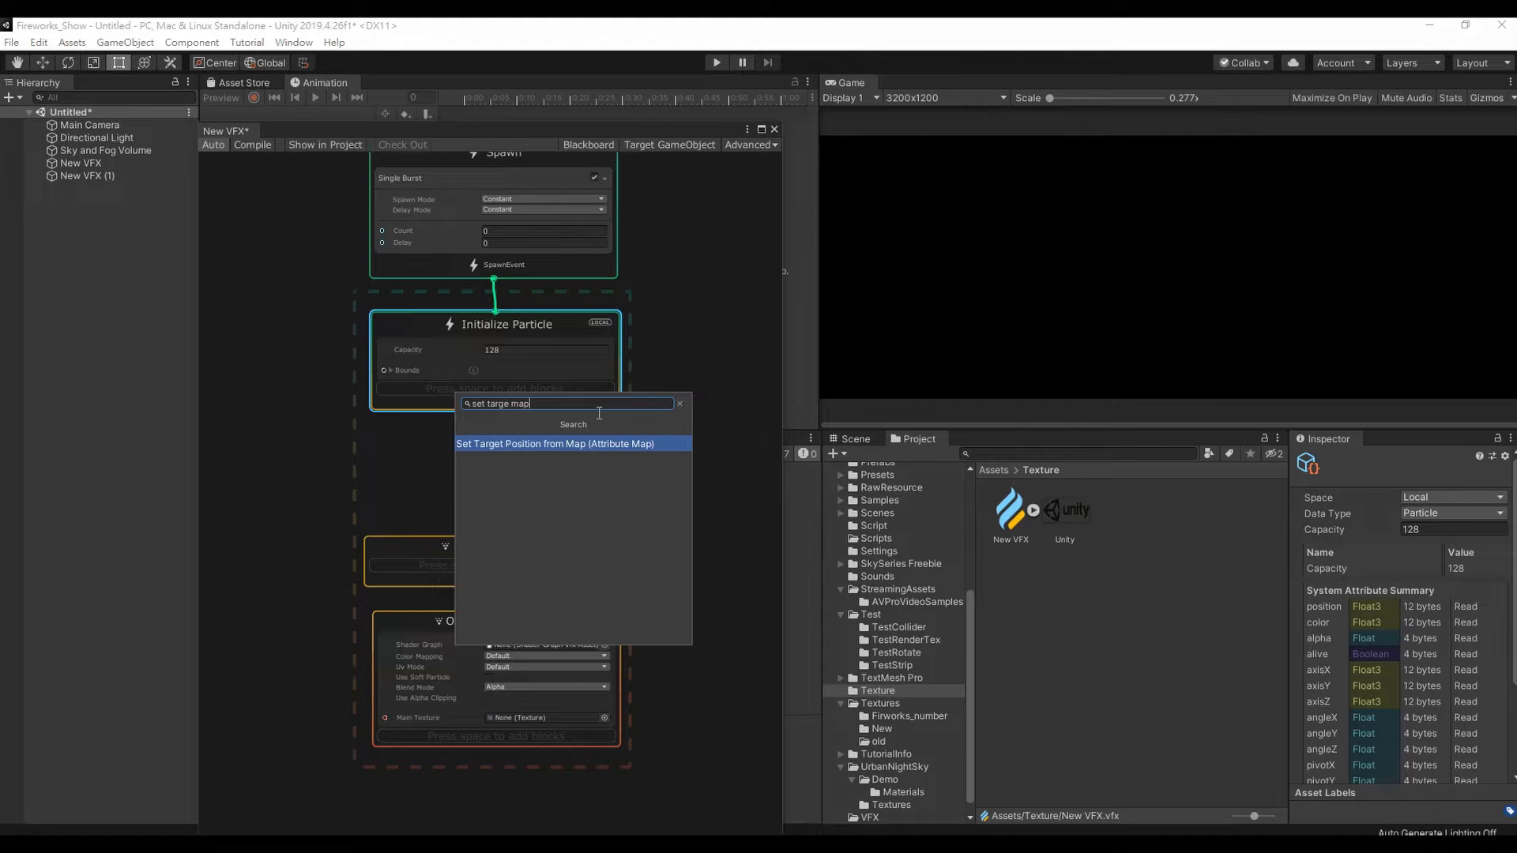
{"action": "left_click", "coordinate": [614, 444]}
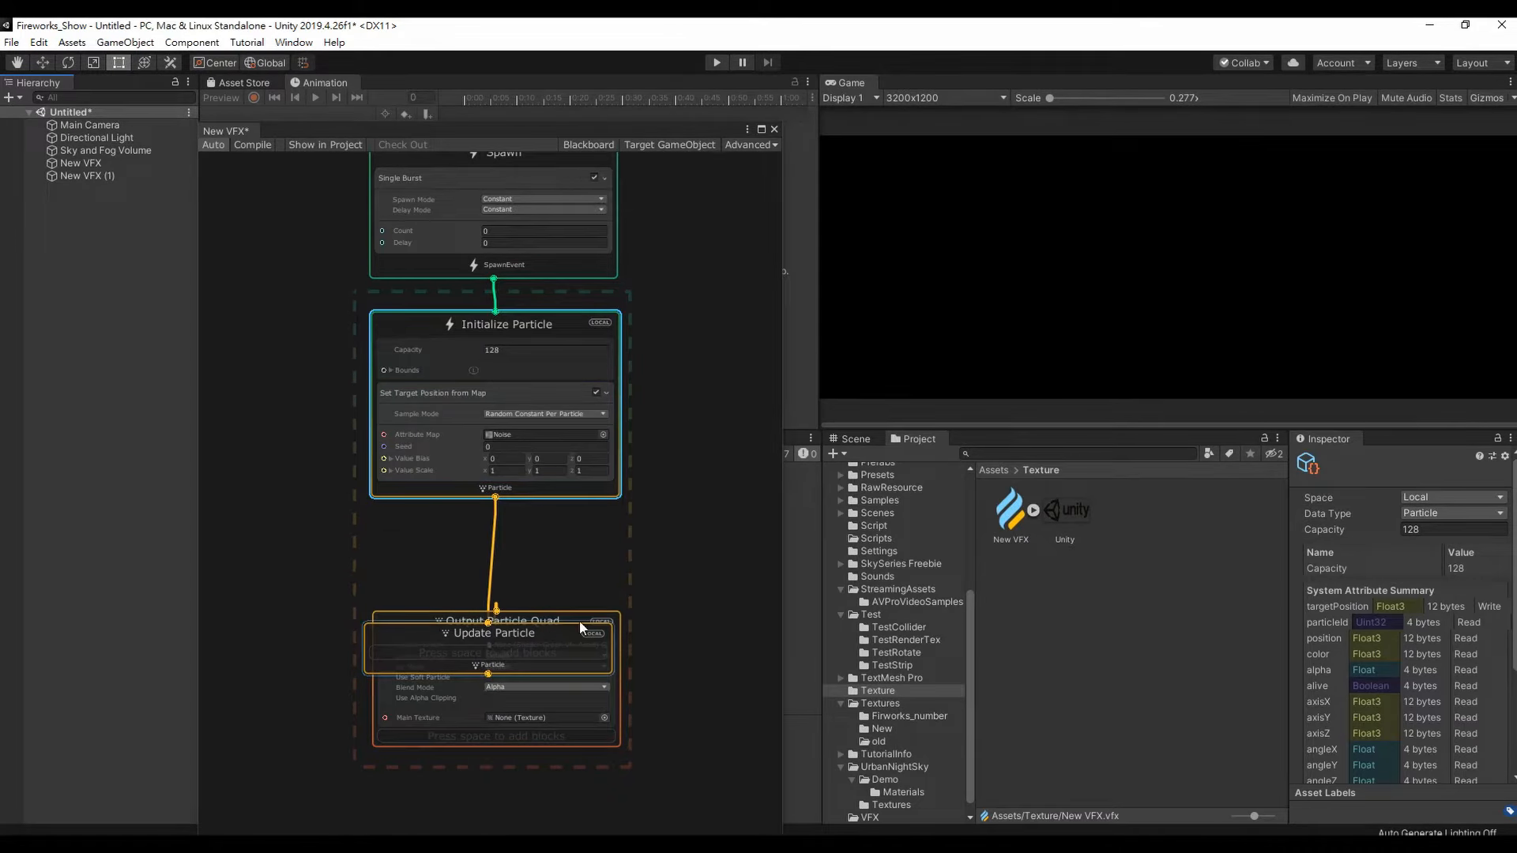
- Rearrange Update Particle and Output Particle Quad to leave free space below the expanded Initialize Particle context
{"action": "left_click_drag", "start_coordinate": [551, 627], "coordinate": [556, 543]}
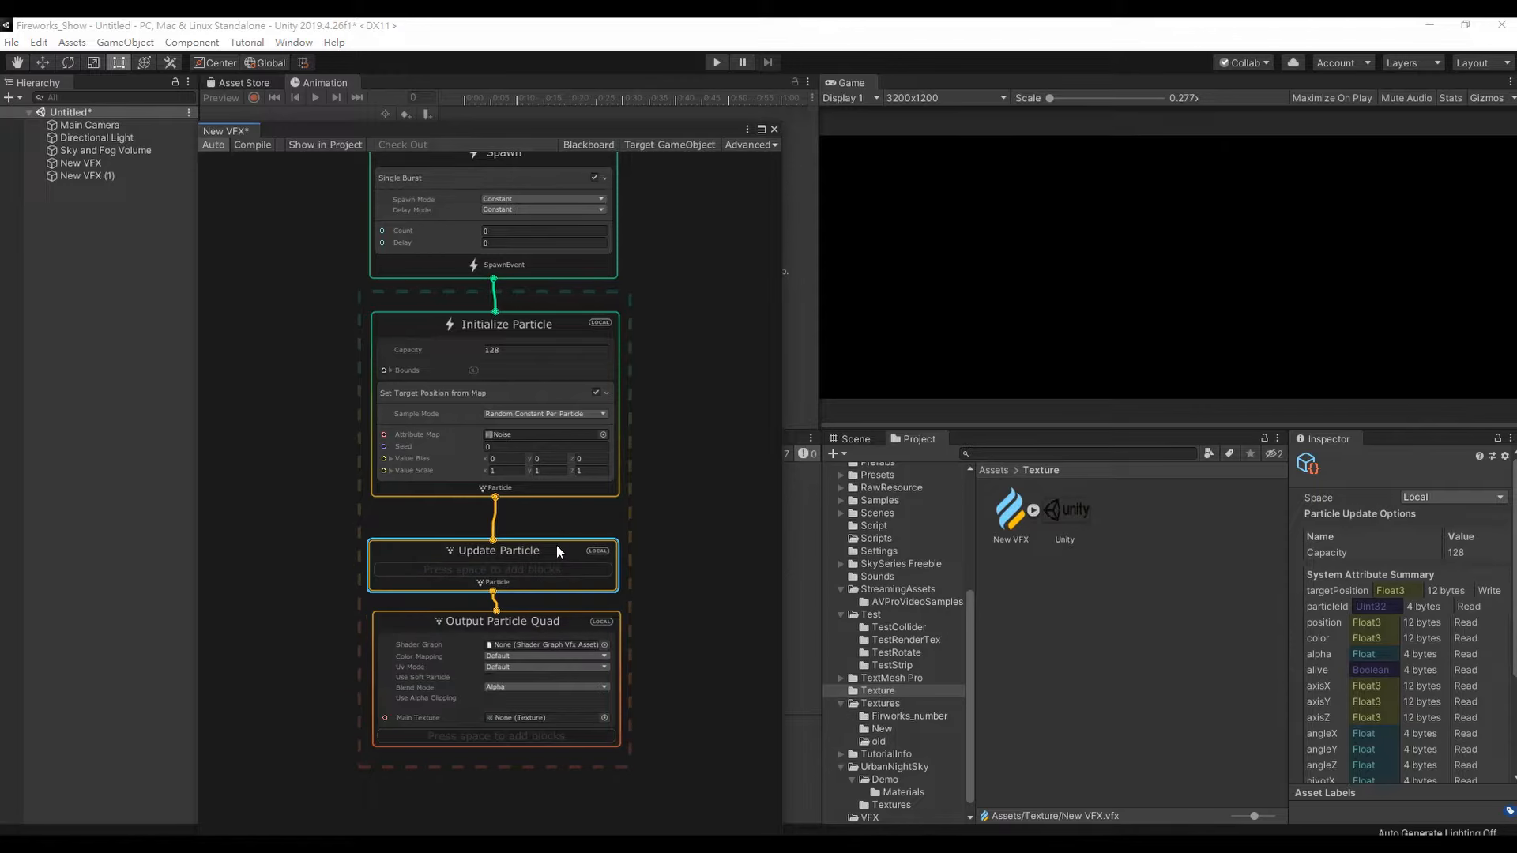
{"action": "middle_click_drag", "start_coordinate": [658, 472], "coordinate": [689, 431]}
{"action": "scroll", "coordinate": [692, 534], "scroll_direction": "down", "scroll_amount": 1}
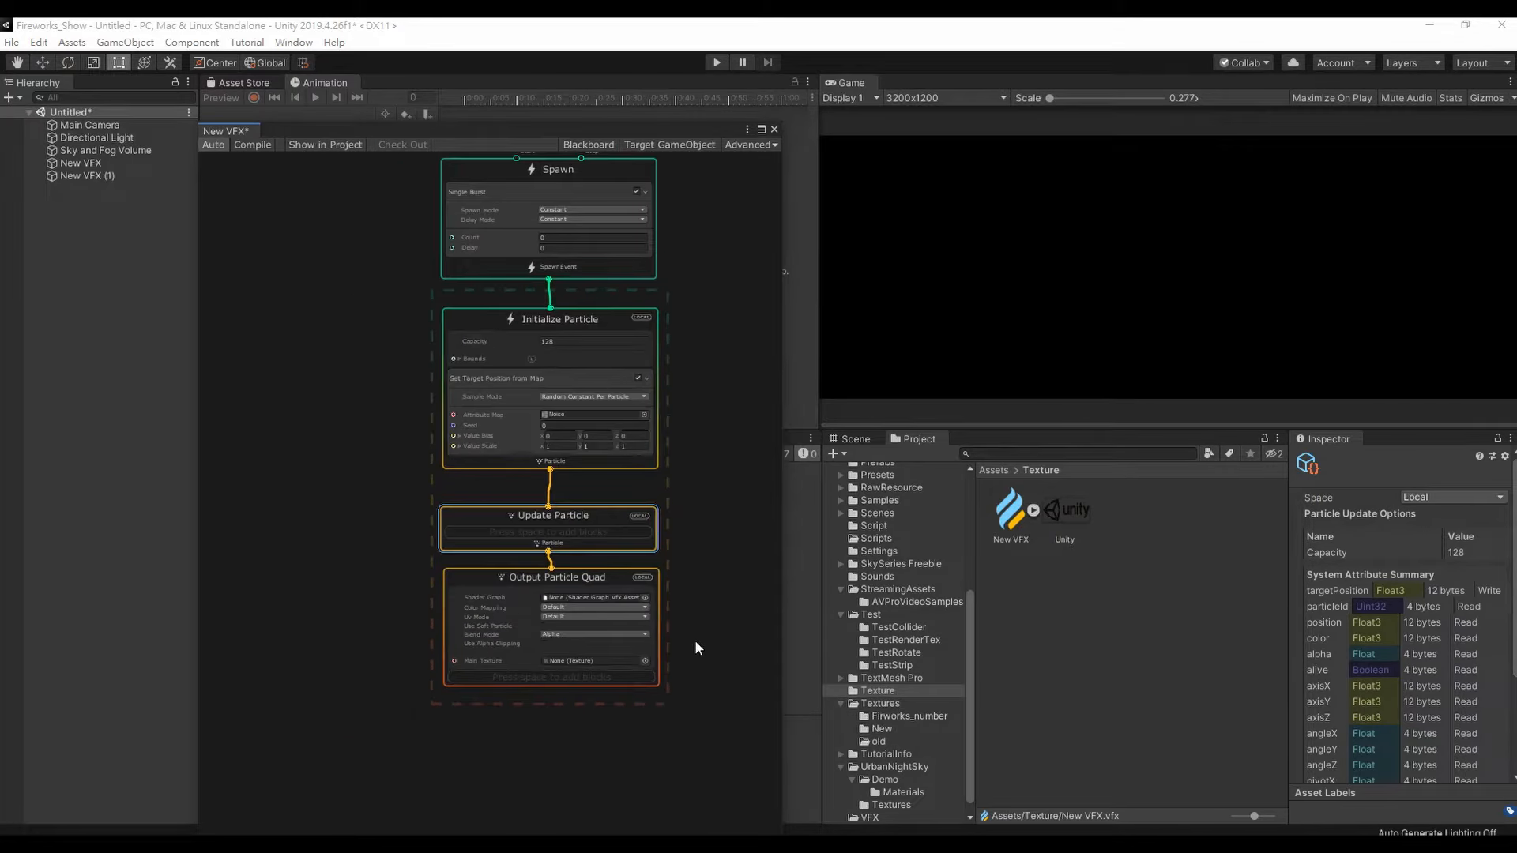
{"action": "middle_click_drag", "start_coordinate": [695, 643], "coordinate": [681, 586]}
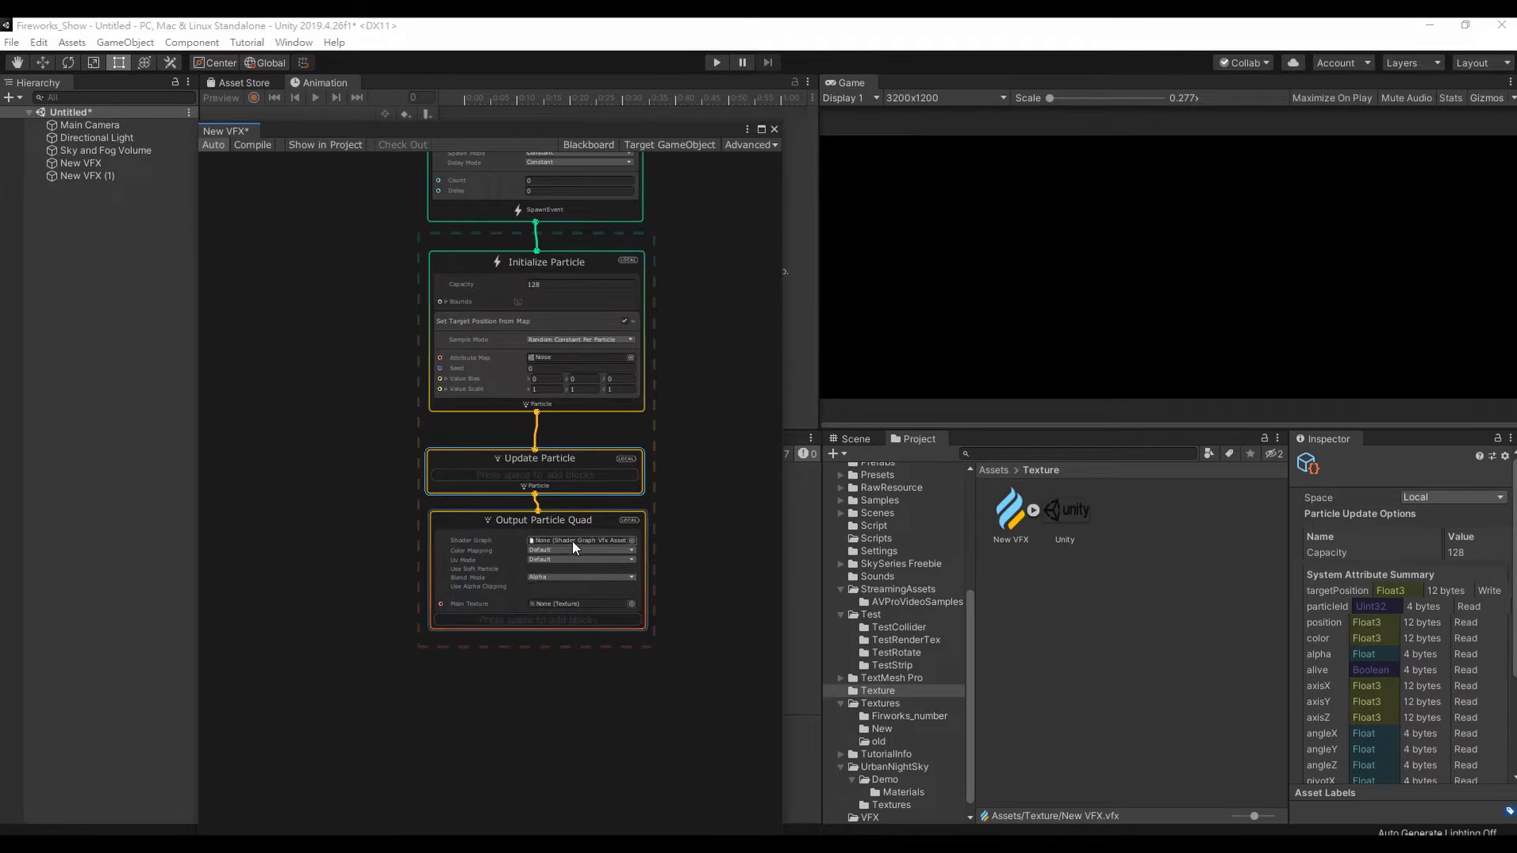
{"action": "left_click_drag", "start_coordinate": [589, 520], "coordinate": [594, 647]}
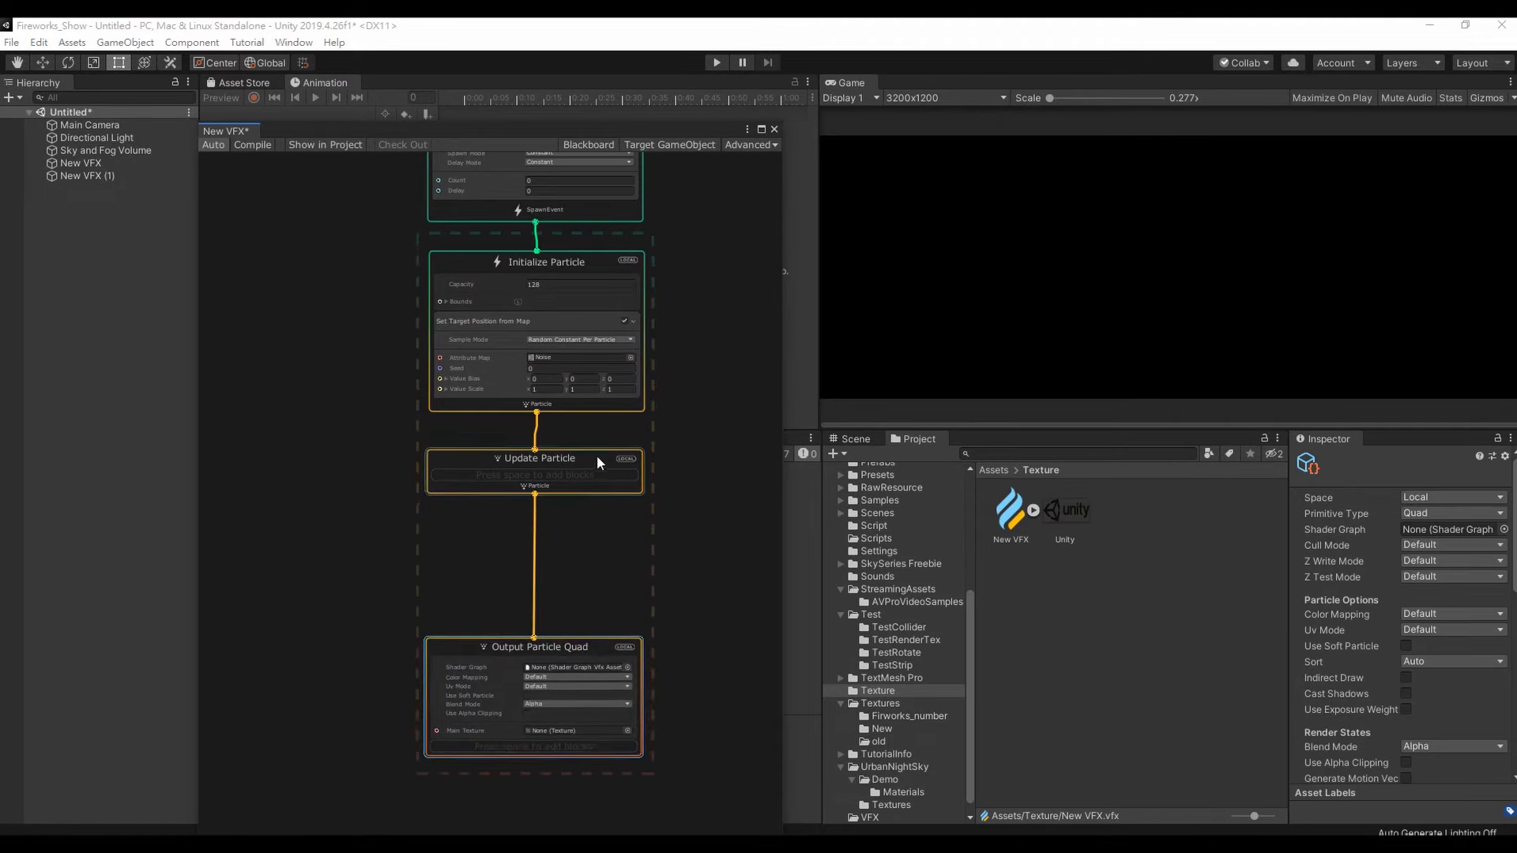
{"action": "left_click_drag", "start_coordinate": [596, 457], "coordinate": [597, 543]}
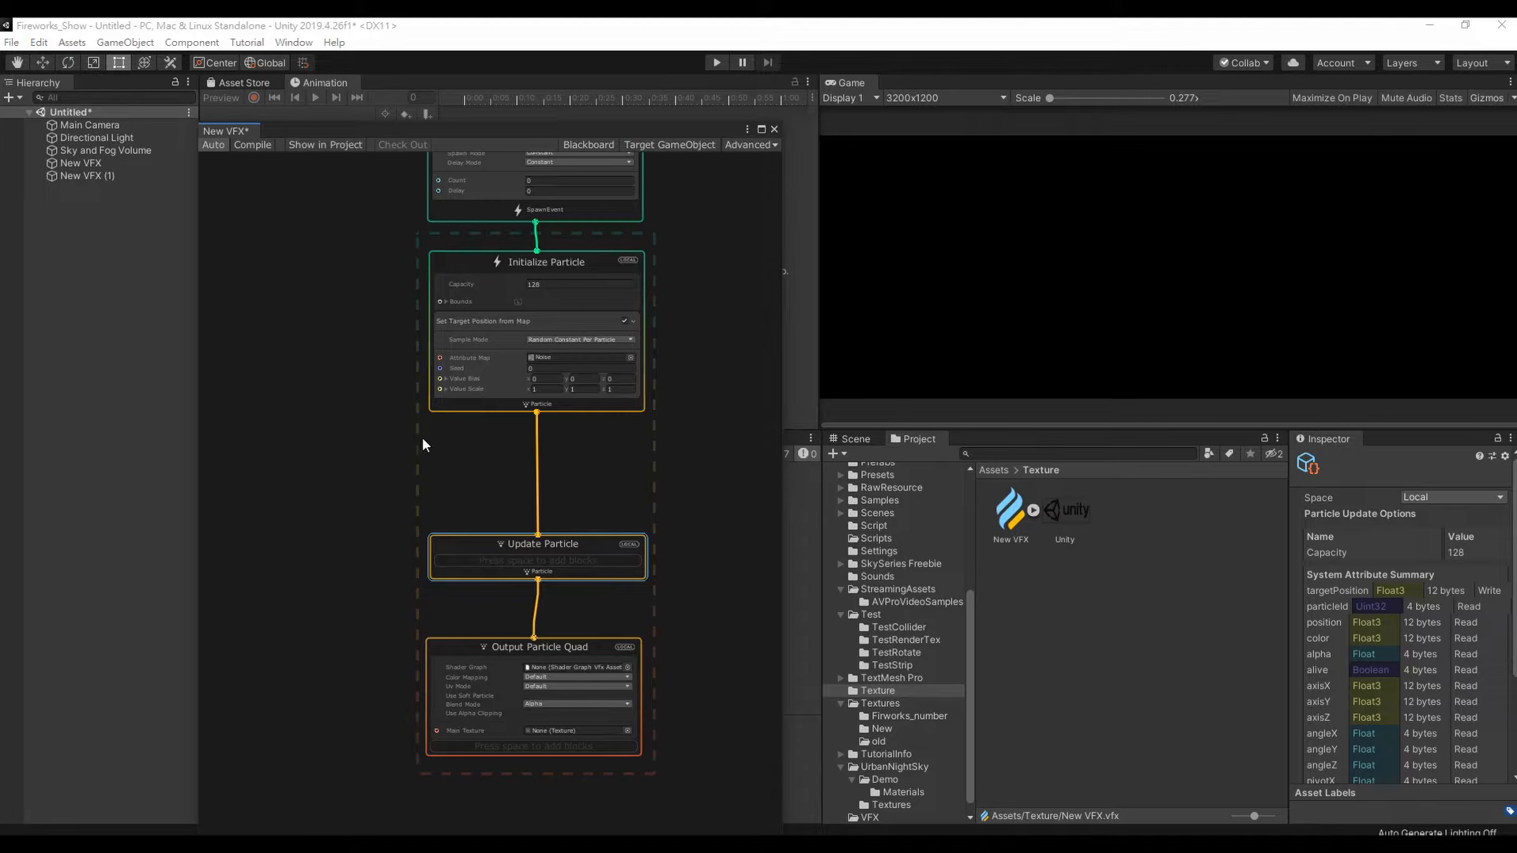
{"action": "left_click", "coordinate": [340, 298]}
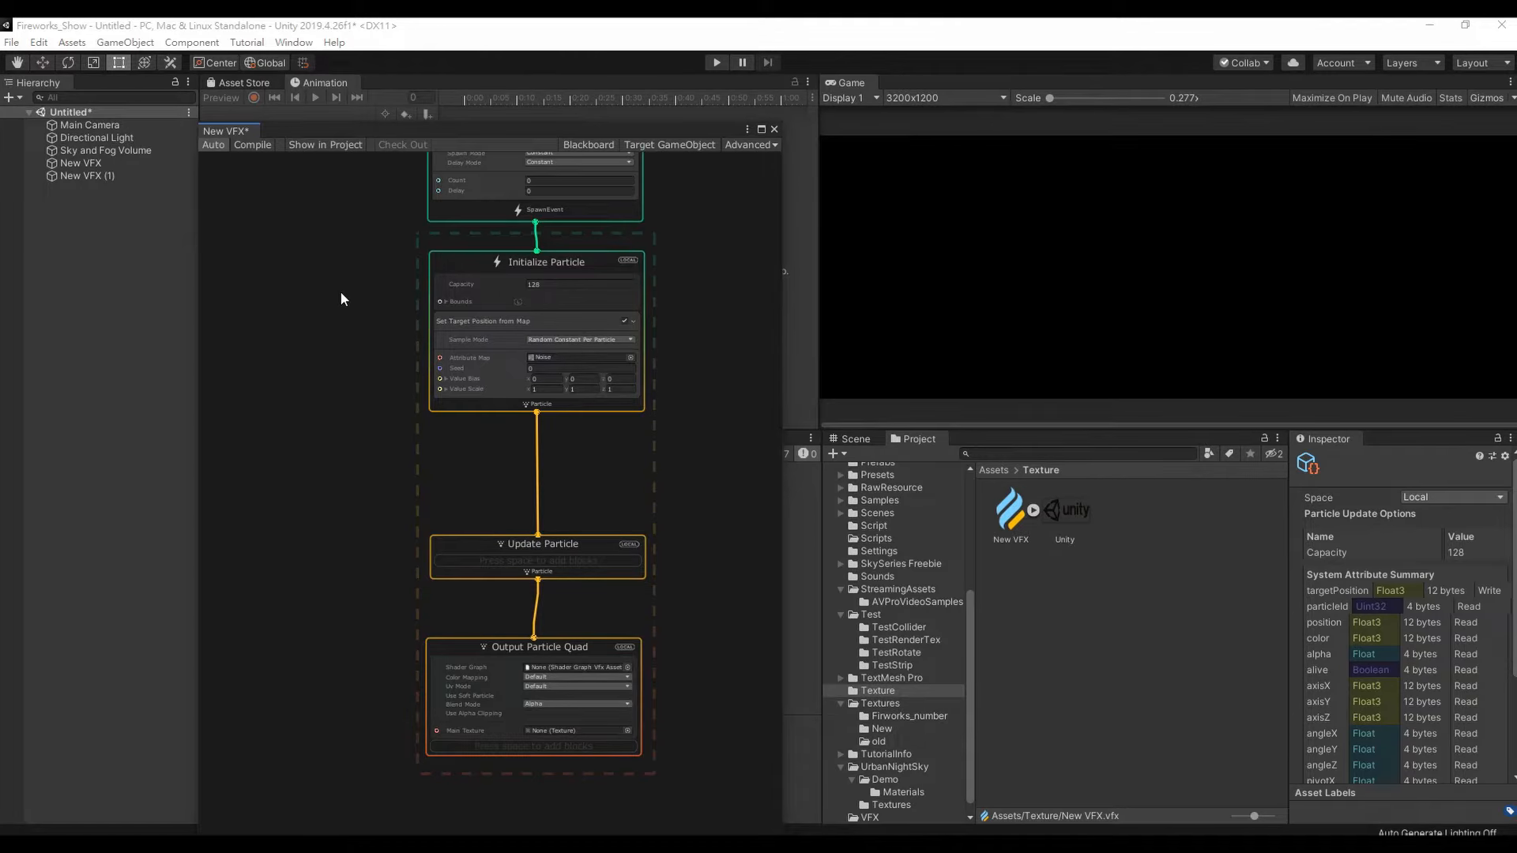
- Add a Position (Sphere) block to the Initialize Particle context below Set Target Position from Map
{"action": "left_click", "coordinate": [569, 409]}
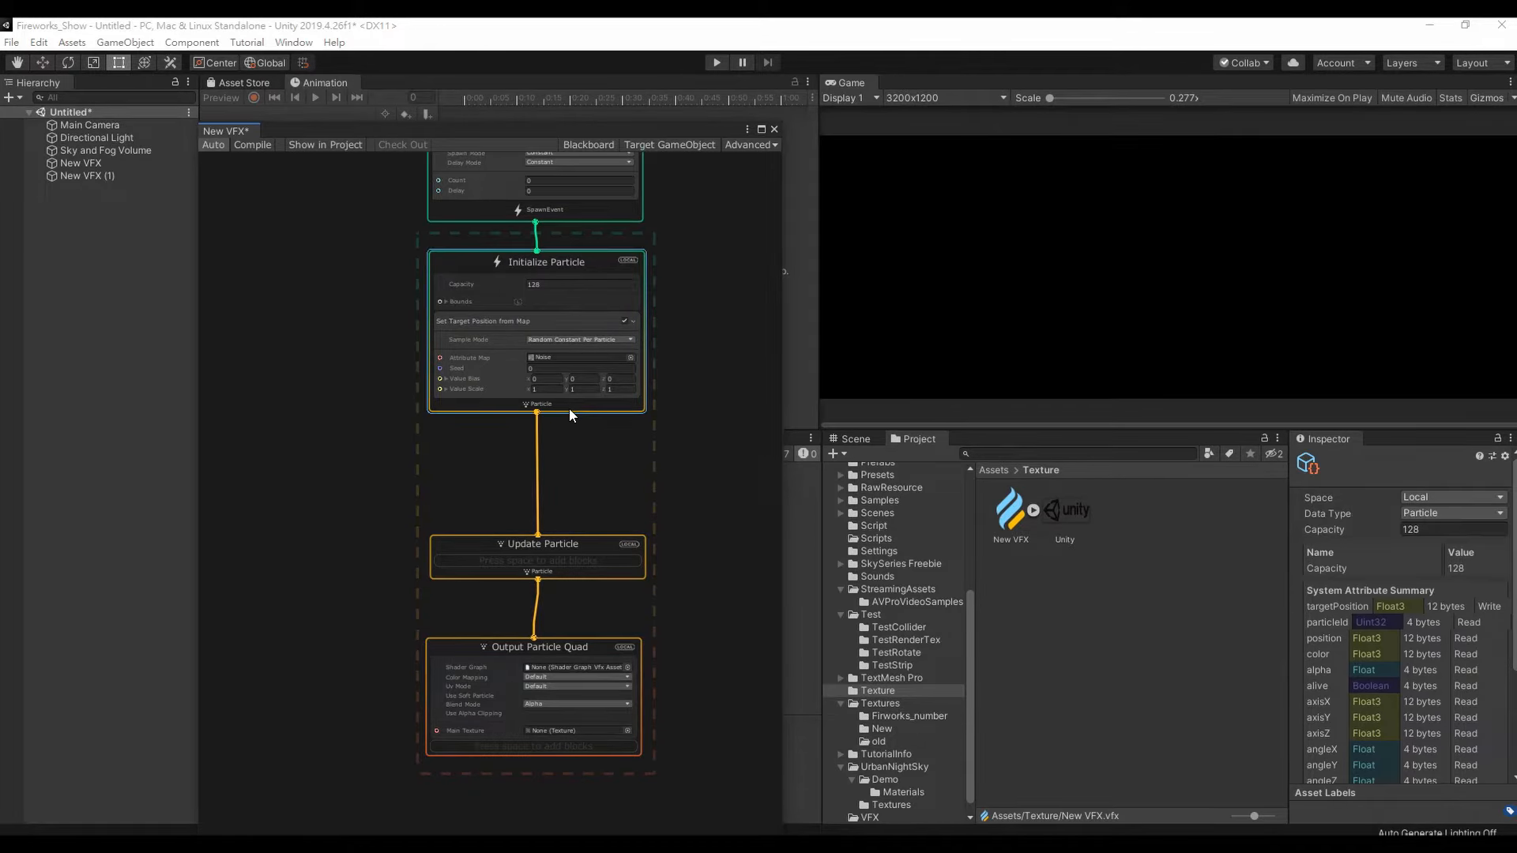
{"action": "right_click", "coordinate": [569, 409]}
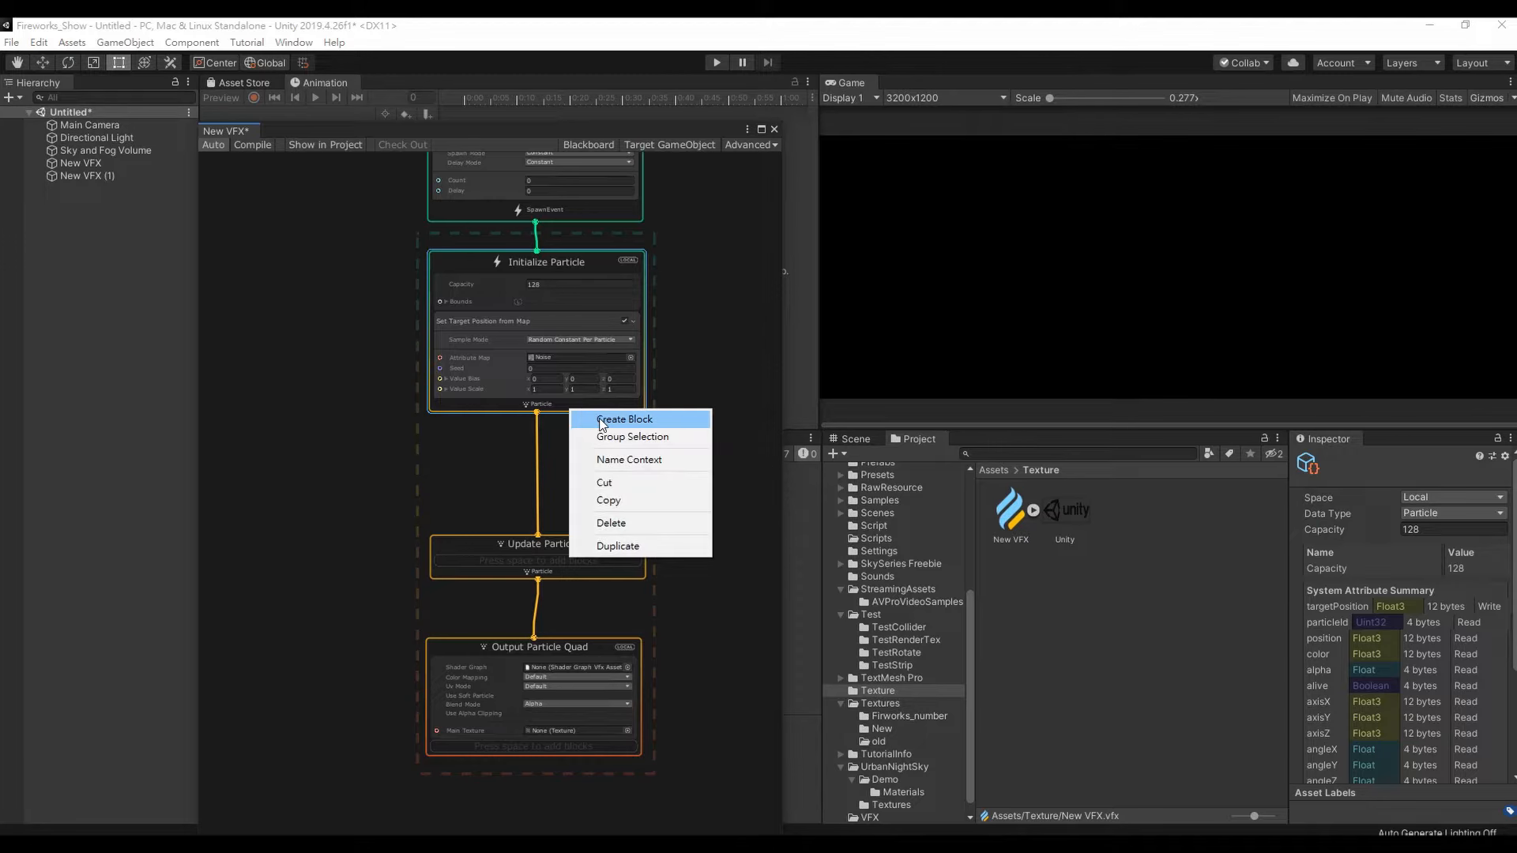
{"action": "left_click", "coordinate": [600, 419]}
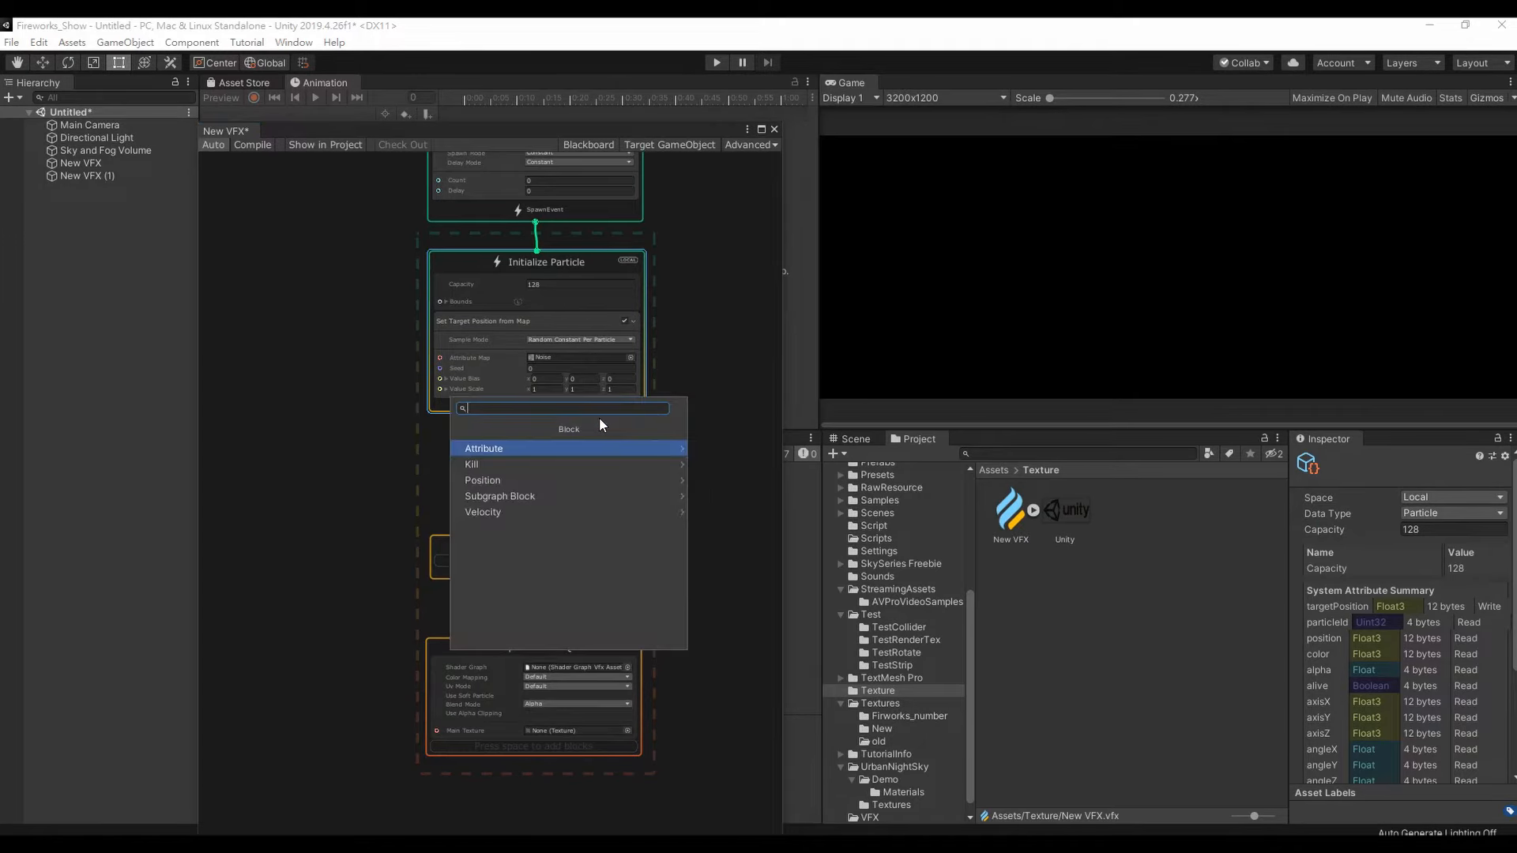
{"action": "type", "text": "posit"}
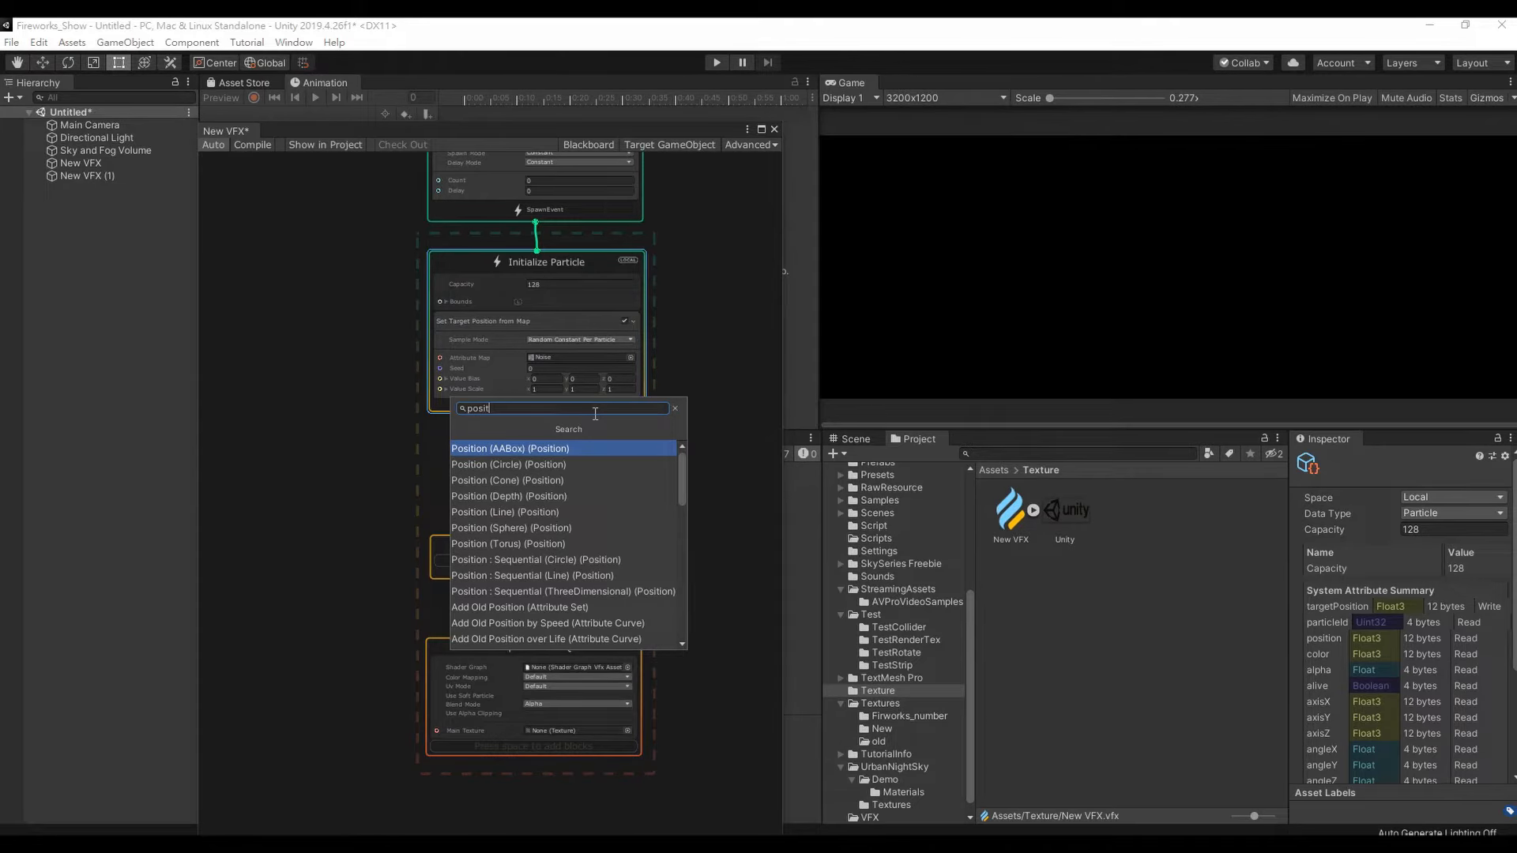
{"action": "left_click", "coordinate": [589, 528]}
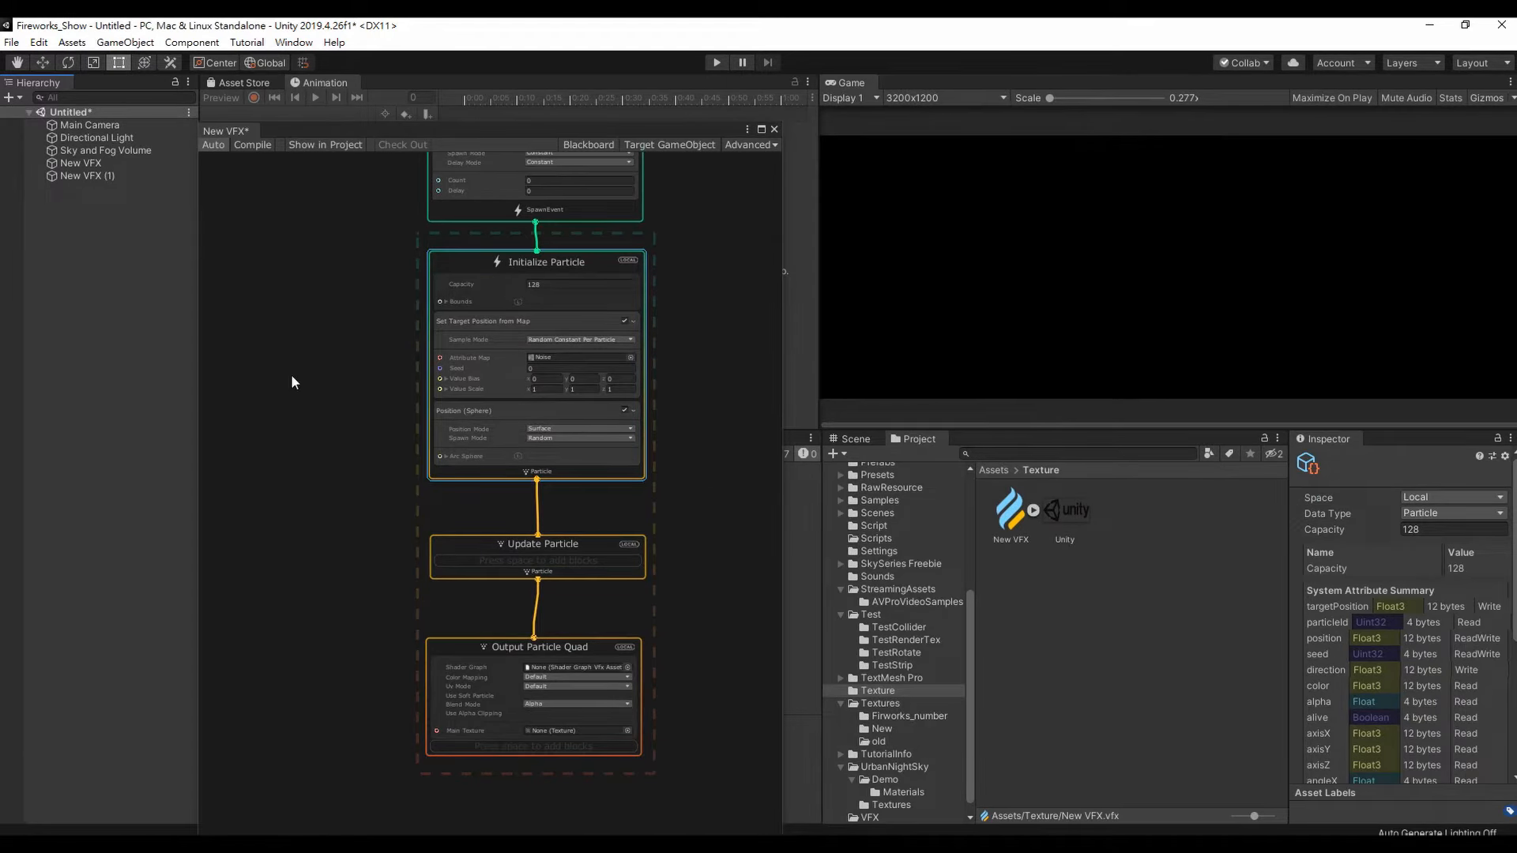
- Add a Point Cache operator node beside the Initialize Particle context, level with its Set Target Position from Map block
{"action": "left_click", "coordinate": [296, 280]}
{"action": "right_click", "coordinate": [296, 280]}
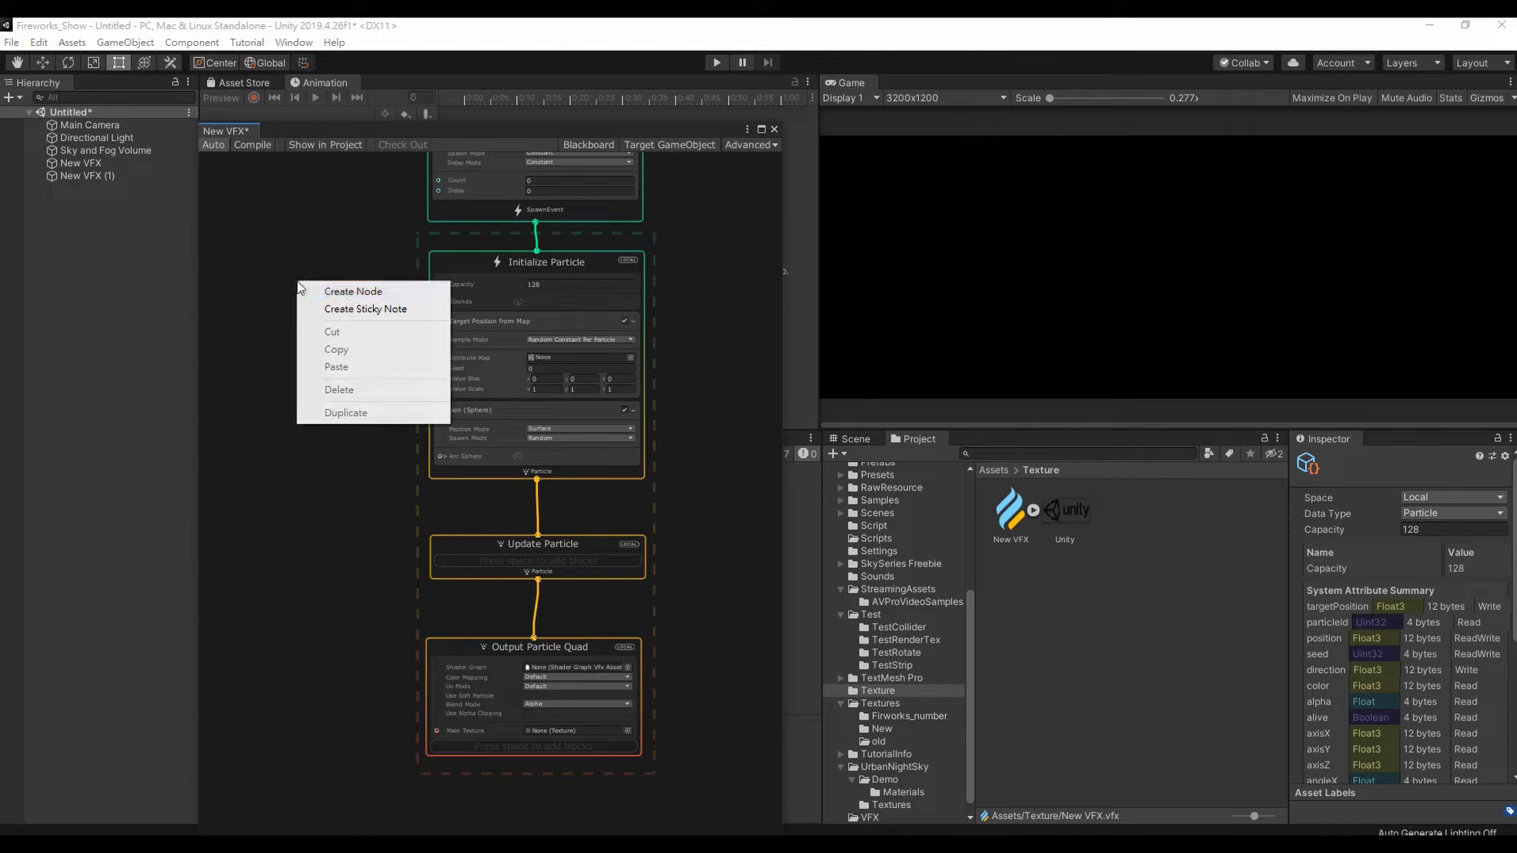
{"action": "left_click", "coordinate": [343, 293]}
{"action": "type", "text": "poin"}
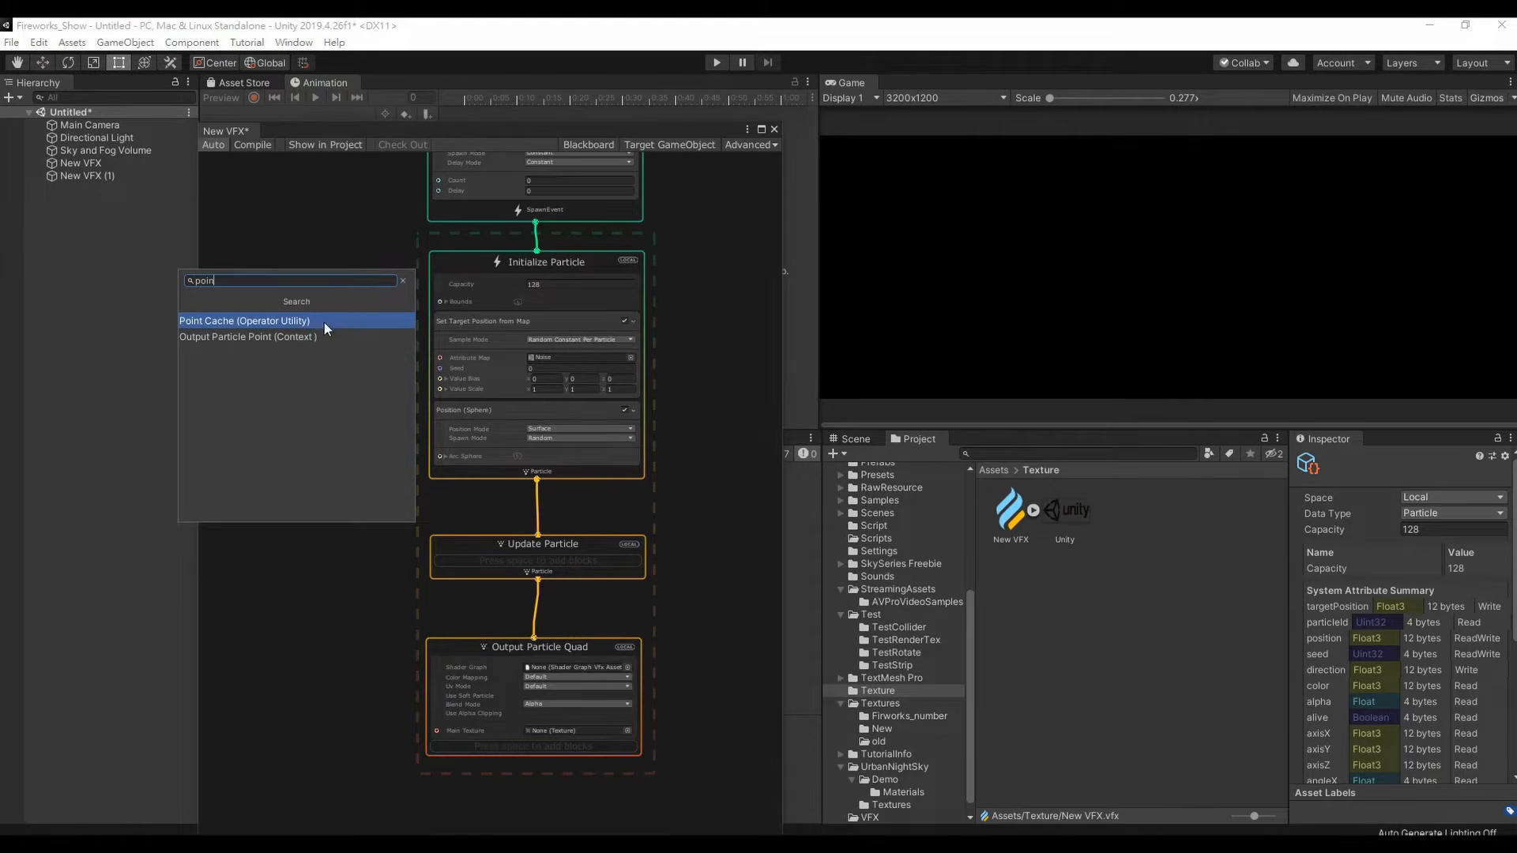
{"action": "left_click", "coordinate": [323, 322]}
{"action": "left_click_drag", "start_coordinate": [367, 316], "coordinate": [308, 373]}
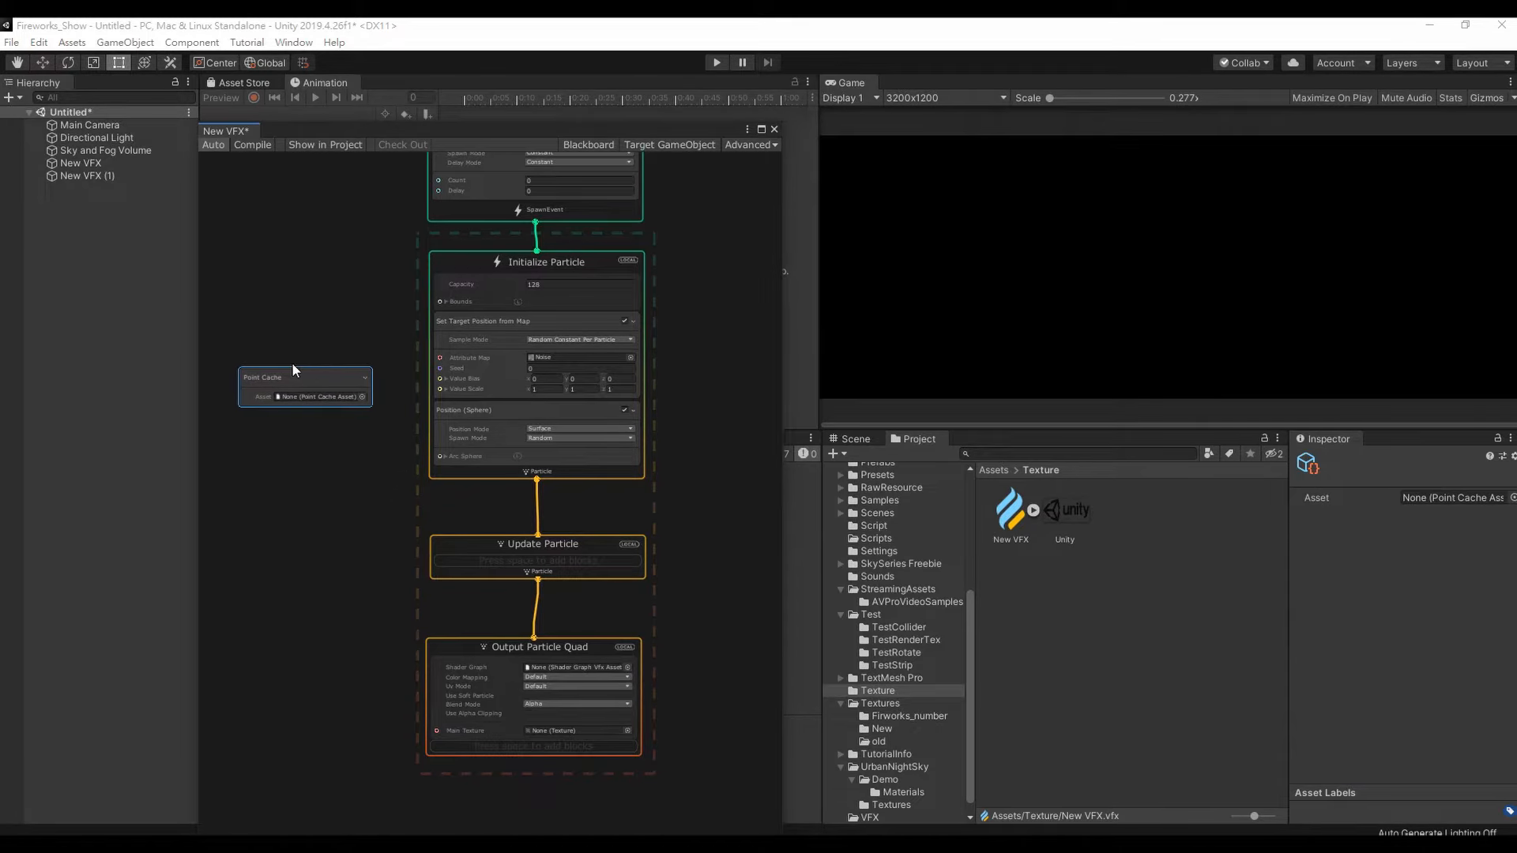
- Check the Alpha Is Transparency and Read/Write Enabled import settings of the Unity texture in the Texture folder
{"action": "left_click", "coordinate": [1067, 589]}
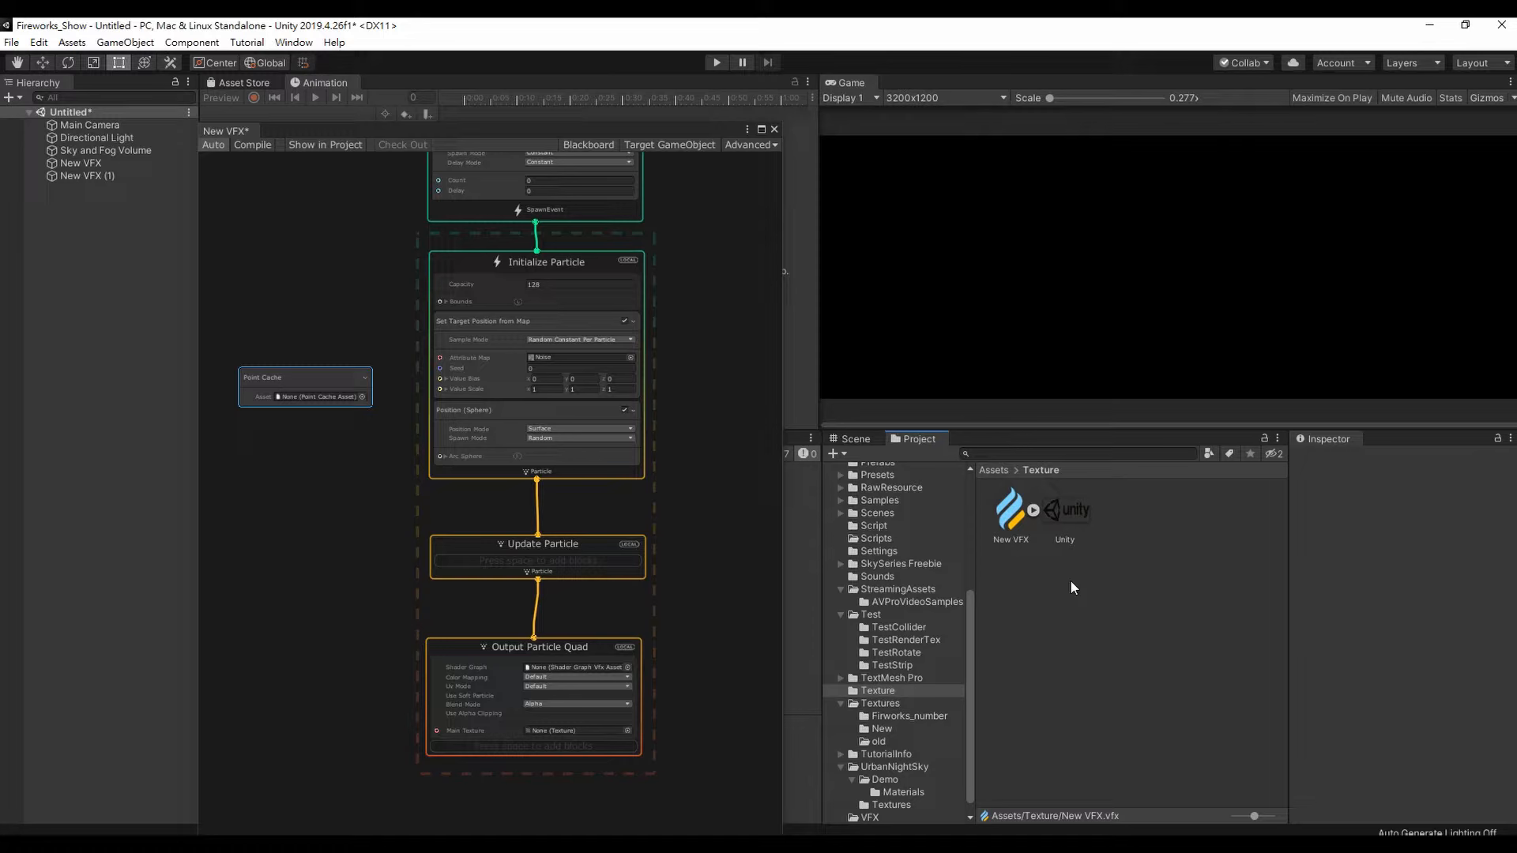
{"action": "left_click", "coordinate": [1075, 515]}
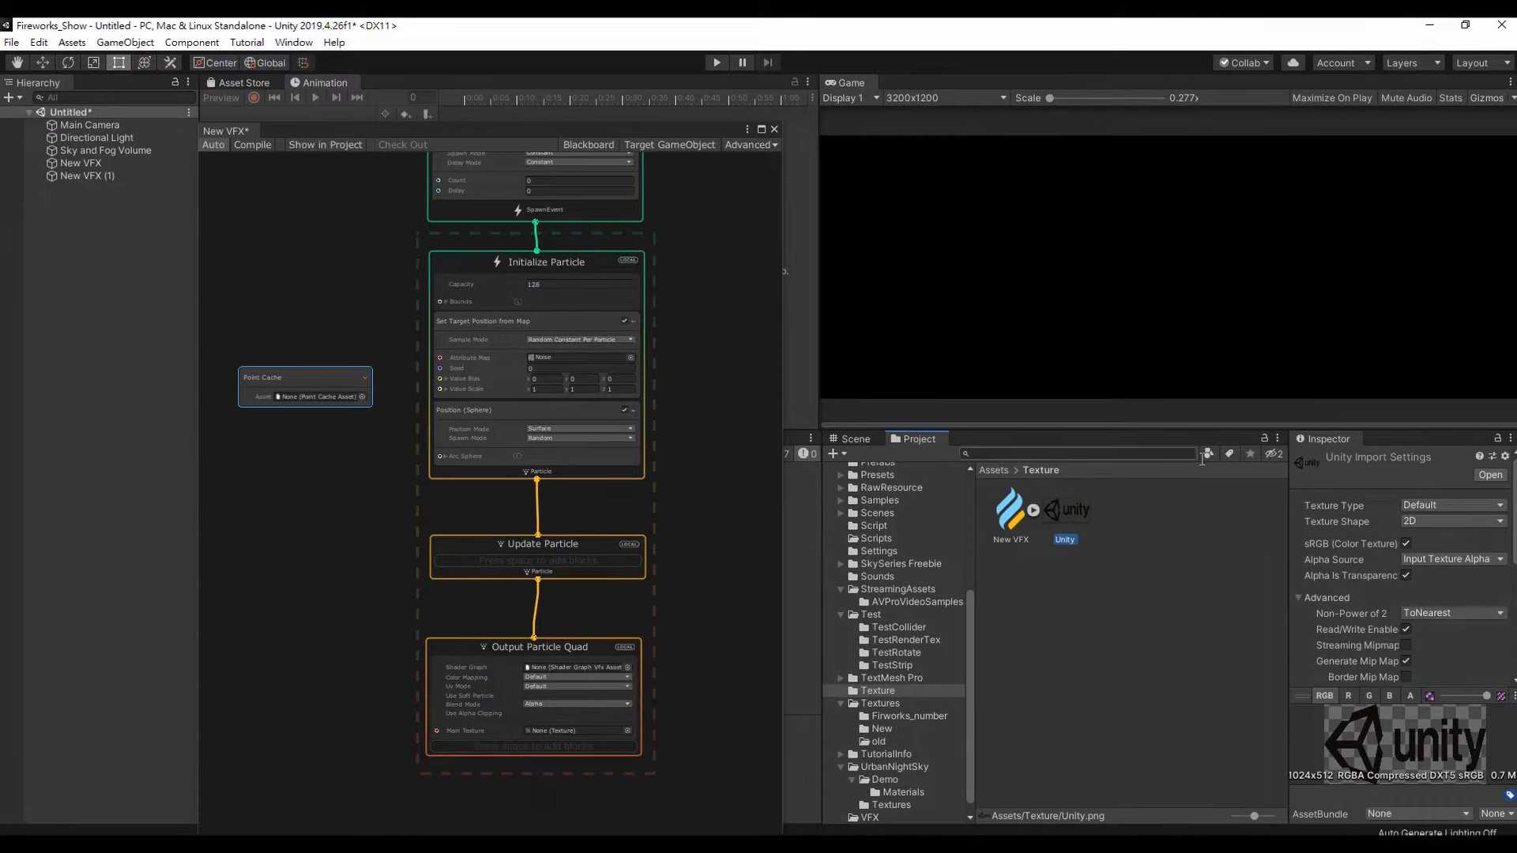
{"action": "left_click_drag", "start_coordinate": [1397, 429], "coordinate": [1390, 324]}
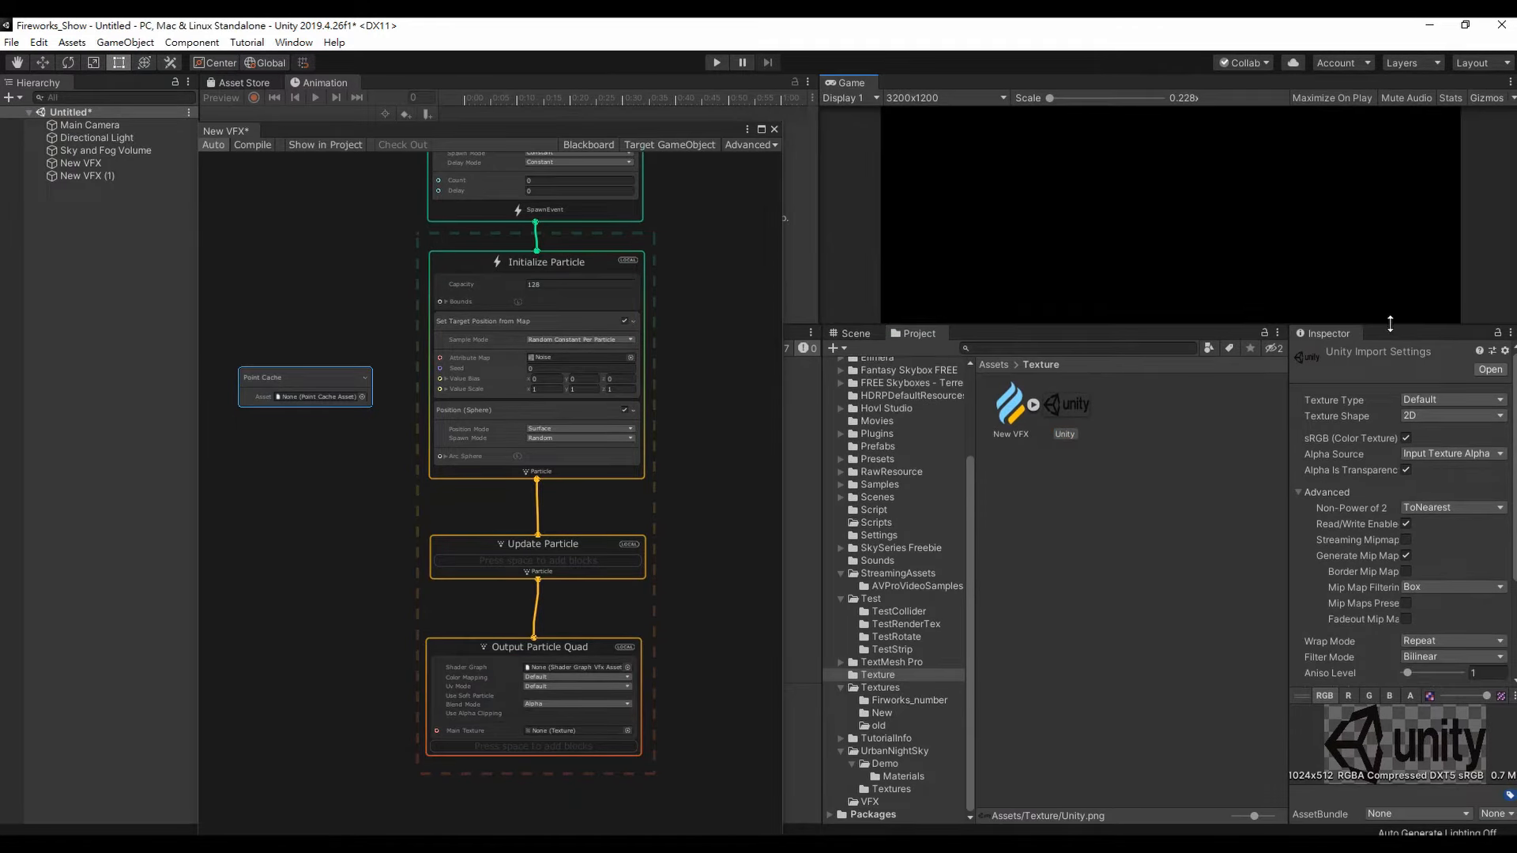
{"action": "left_click", "coordinate": [1410, 472]}
{"action": "left_click", "coordinate": [1409, 526]}
- Open the Point Cache Bake Tool and set its Bake Mode to Texture
{"action": "left_click", "coordinate": [307, 47]}
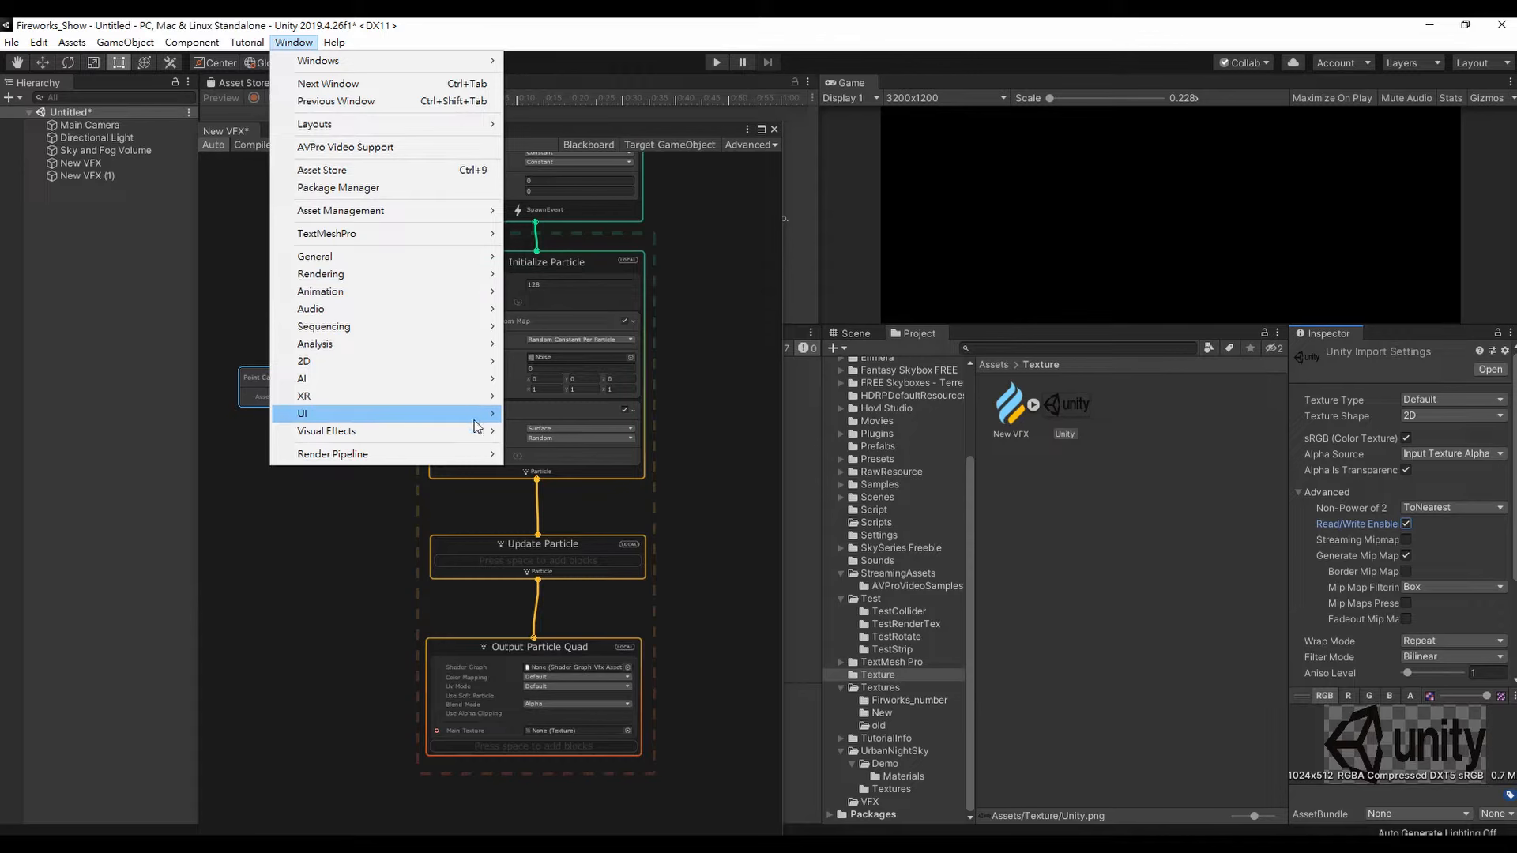
{"action": "mouse_move", "coordinate": [478, 431]}
{"action": "mouse_move", "coordinate": [567, 449]}
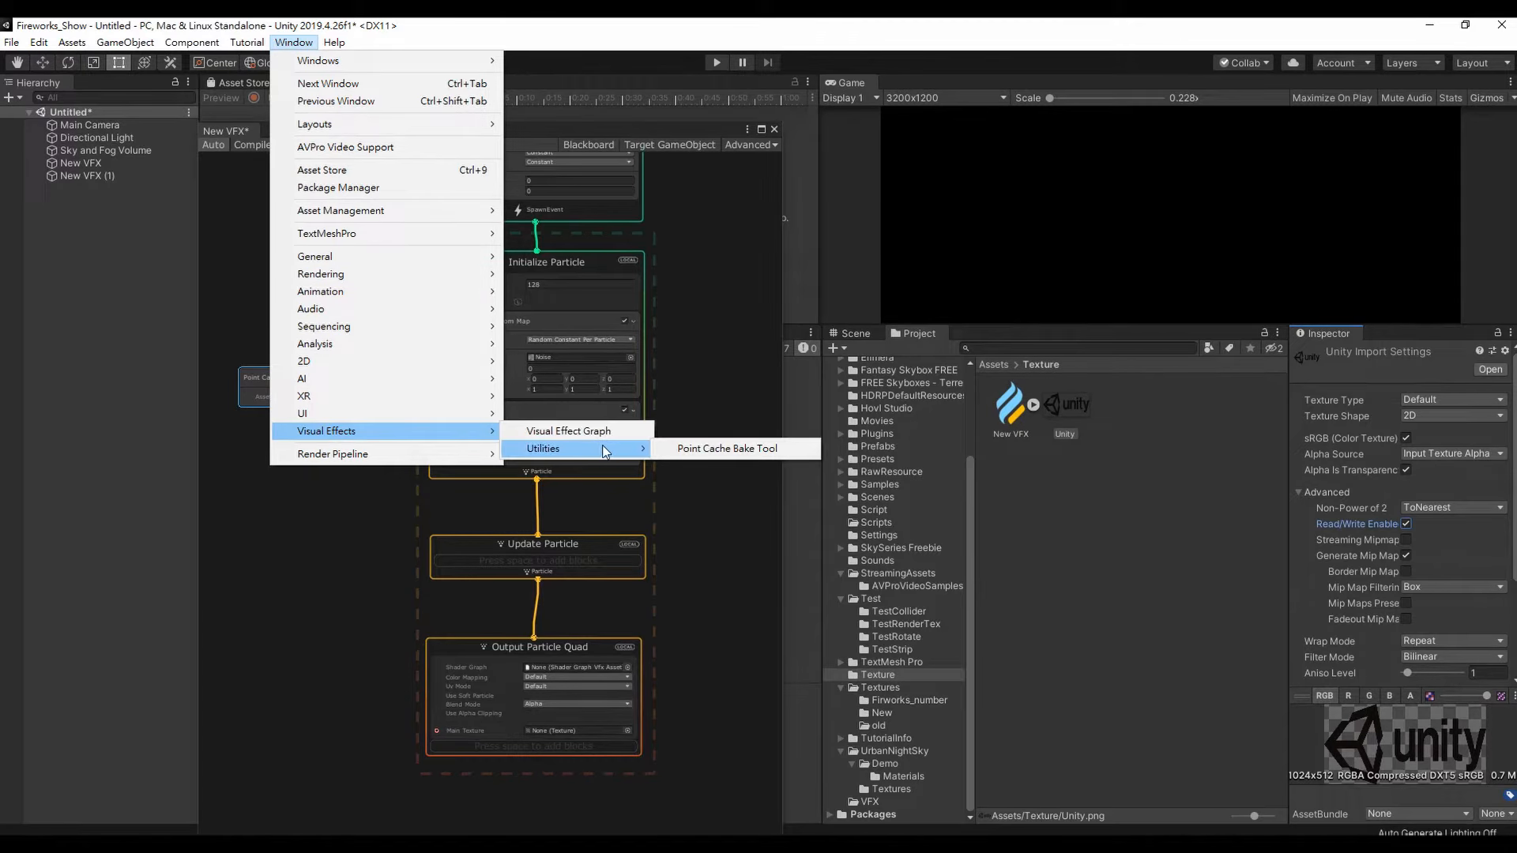
{"action": "left_click", "coordinate": [675, 449]}
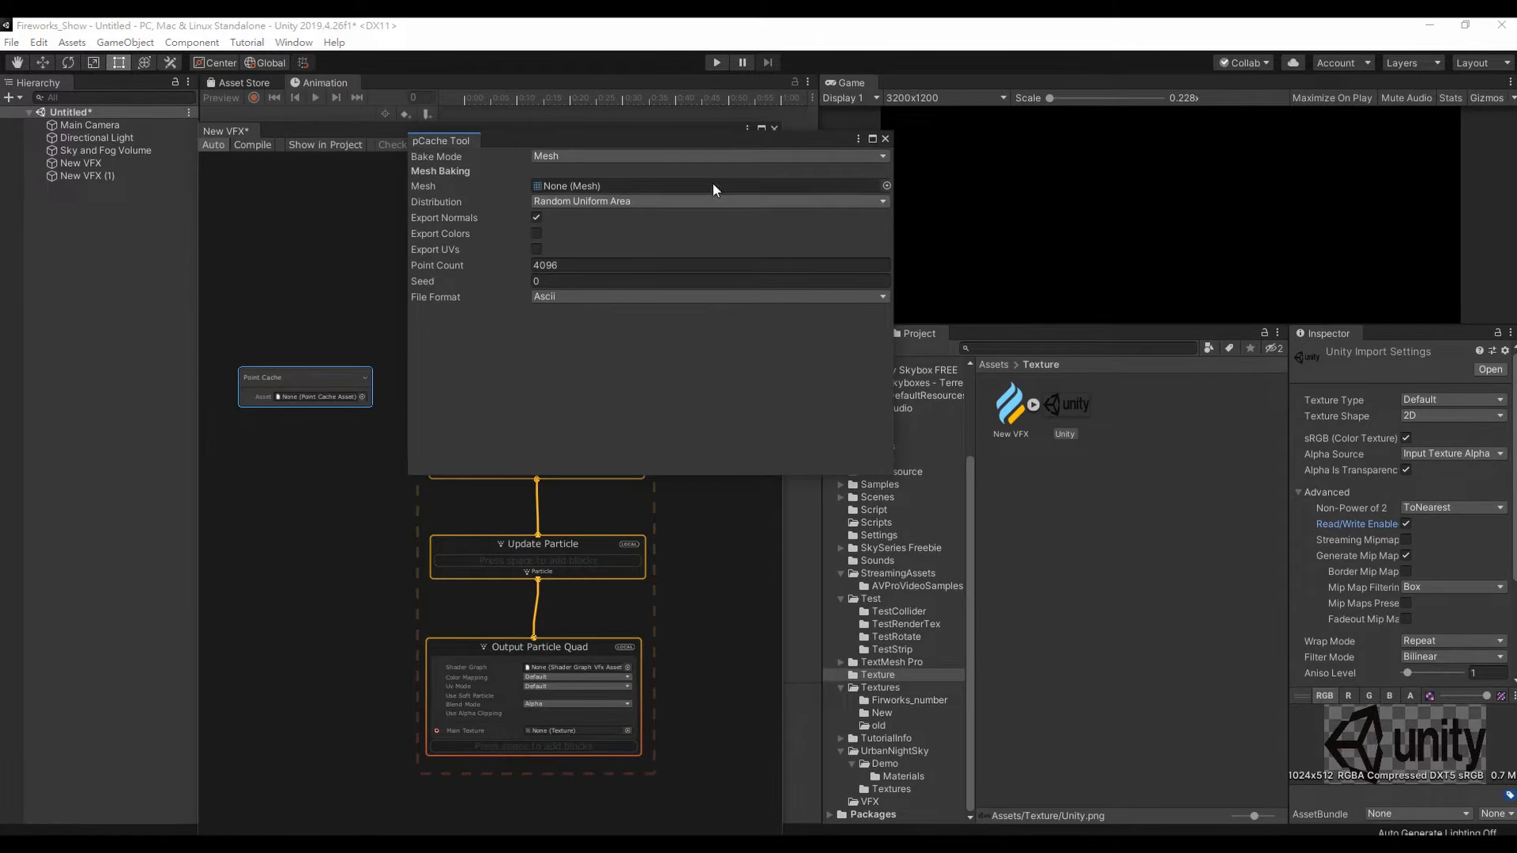
{"action": "left_click_drag", "start_coordinate": [728, 144], "coordinate": [794, 305]}
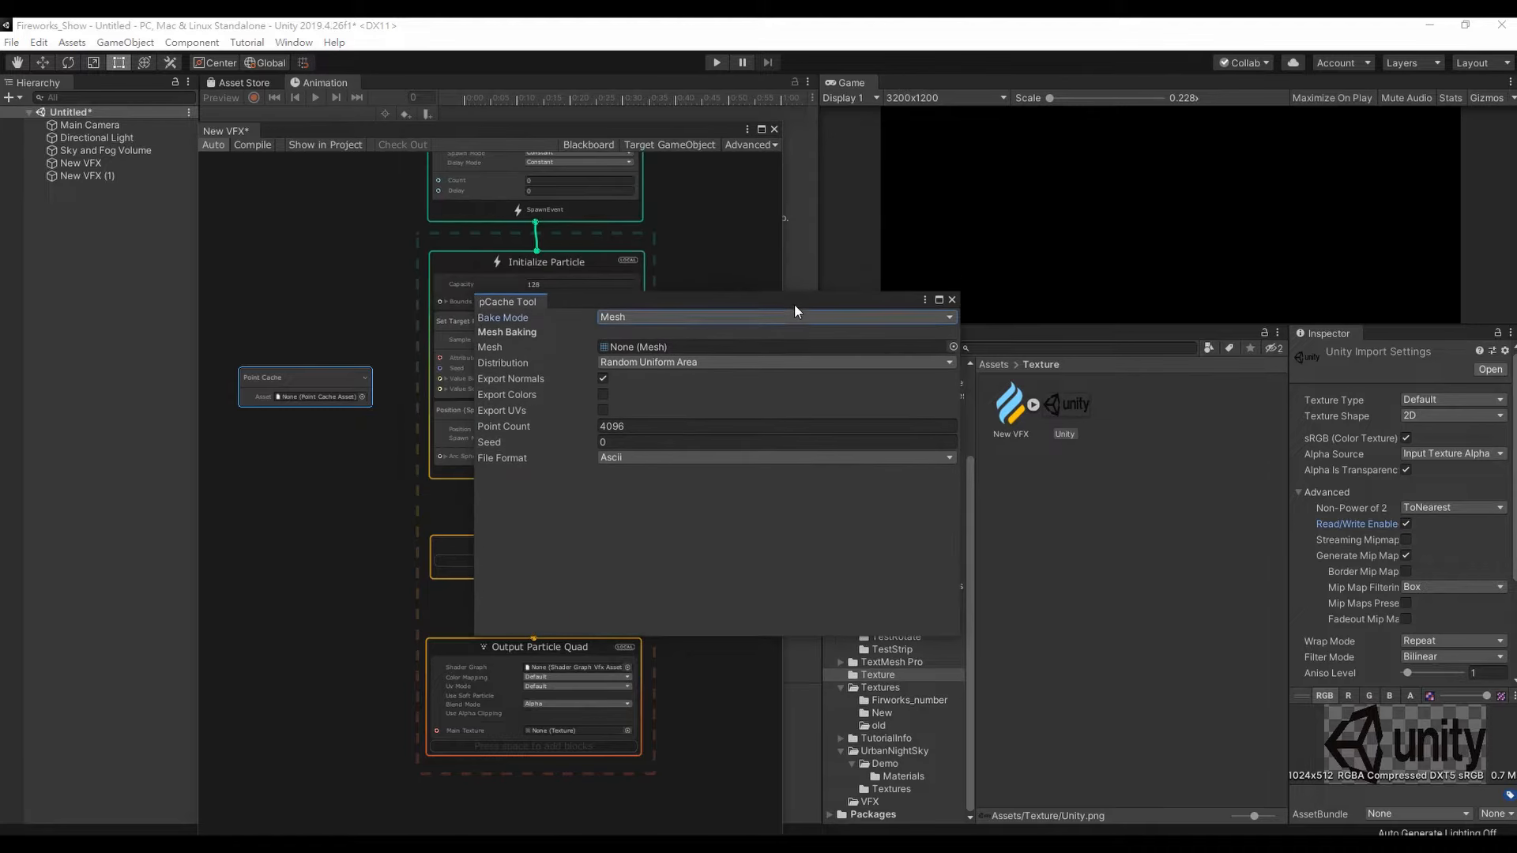
{"action": "left_click", "coordinate": [774, 316]}
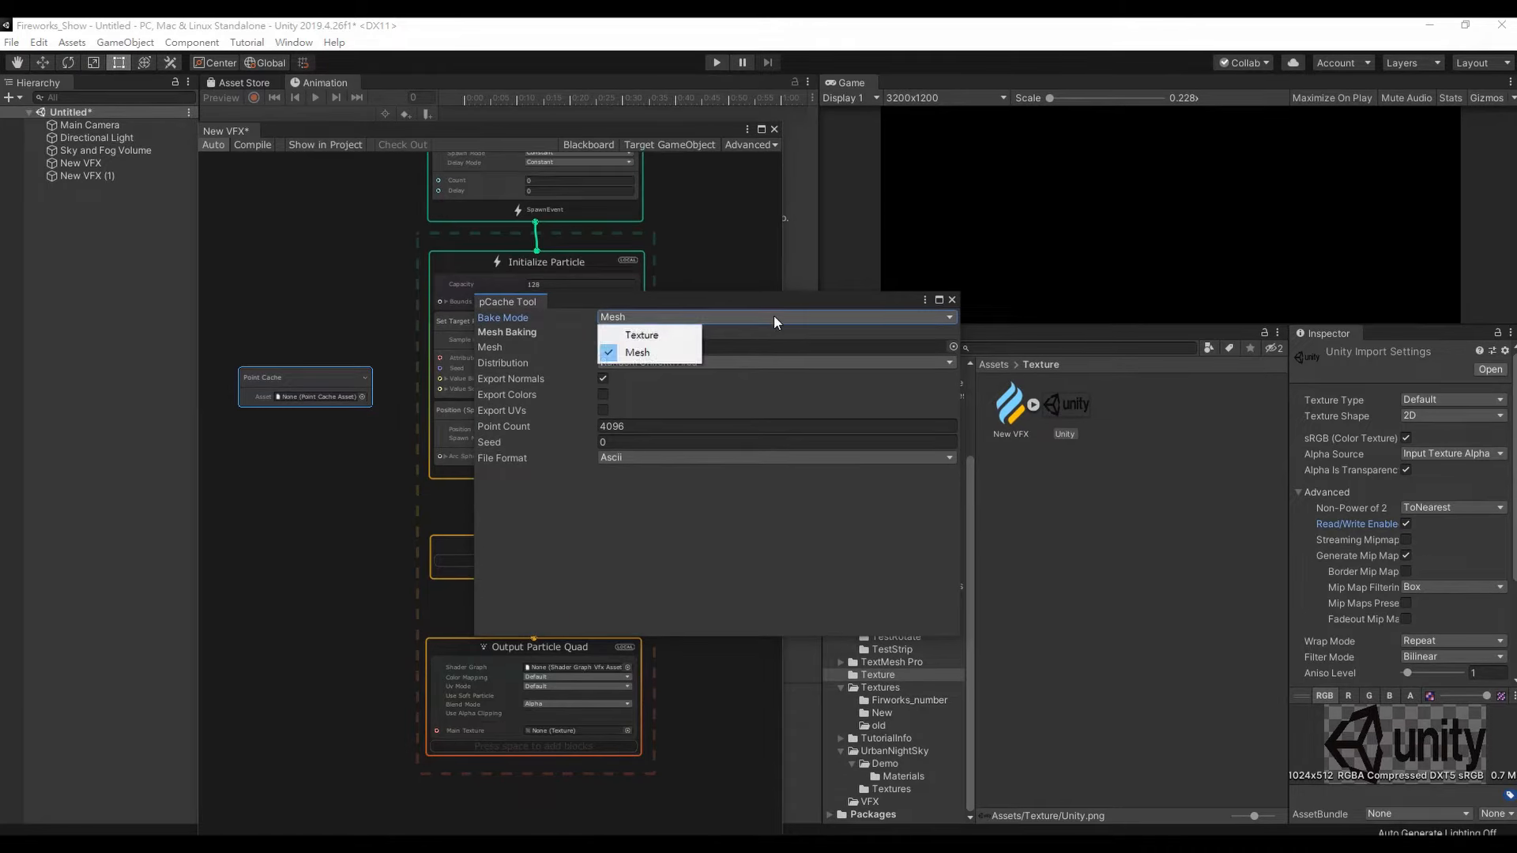
{"action": "left_click", "coordinate": [692, 333]}
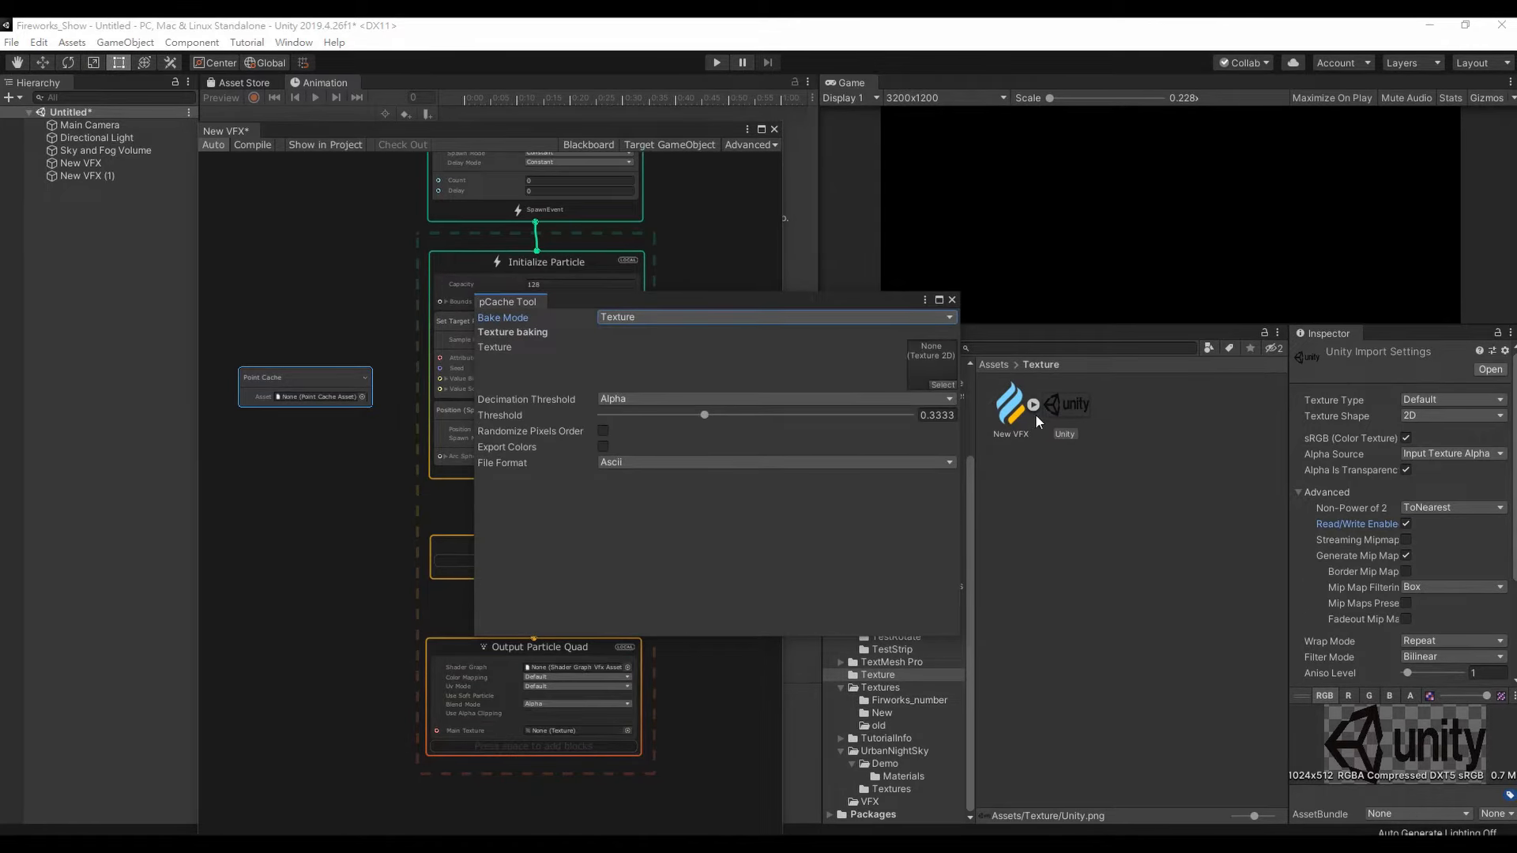
{"action": "left_click_drag", "start_coordinate": [1064, 410], "coordinate": [922, 362]}
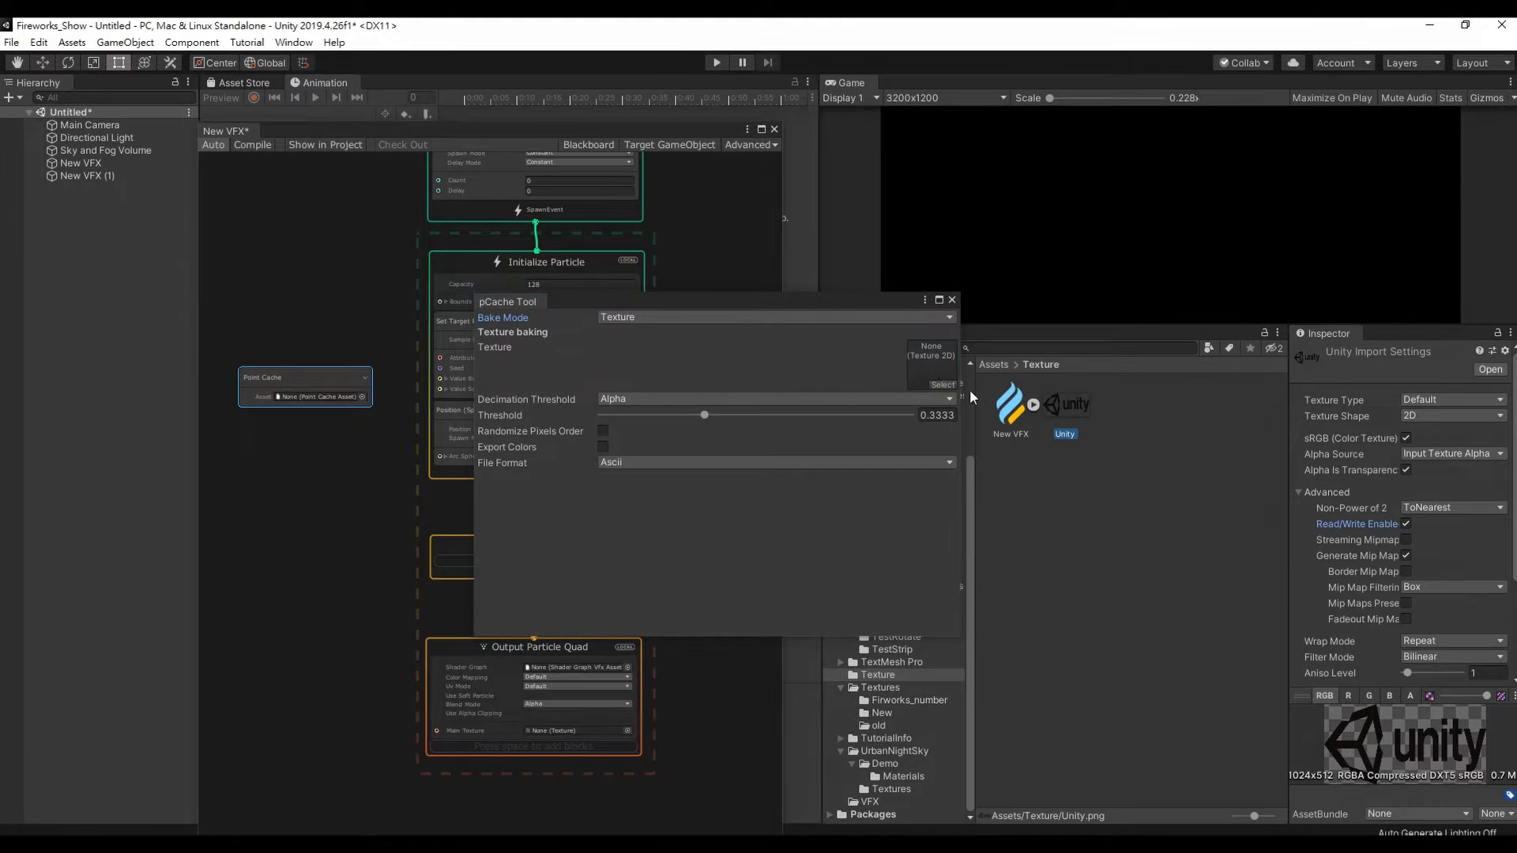
{"action": "left_click", "coordinate": [943, 385]}
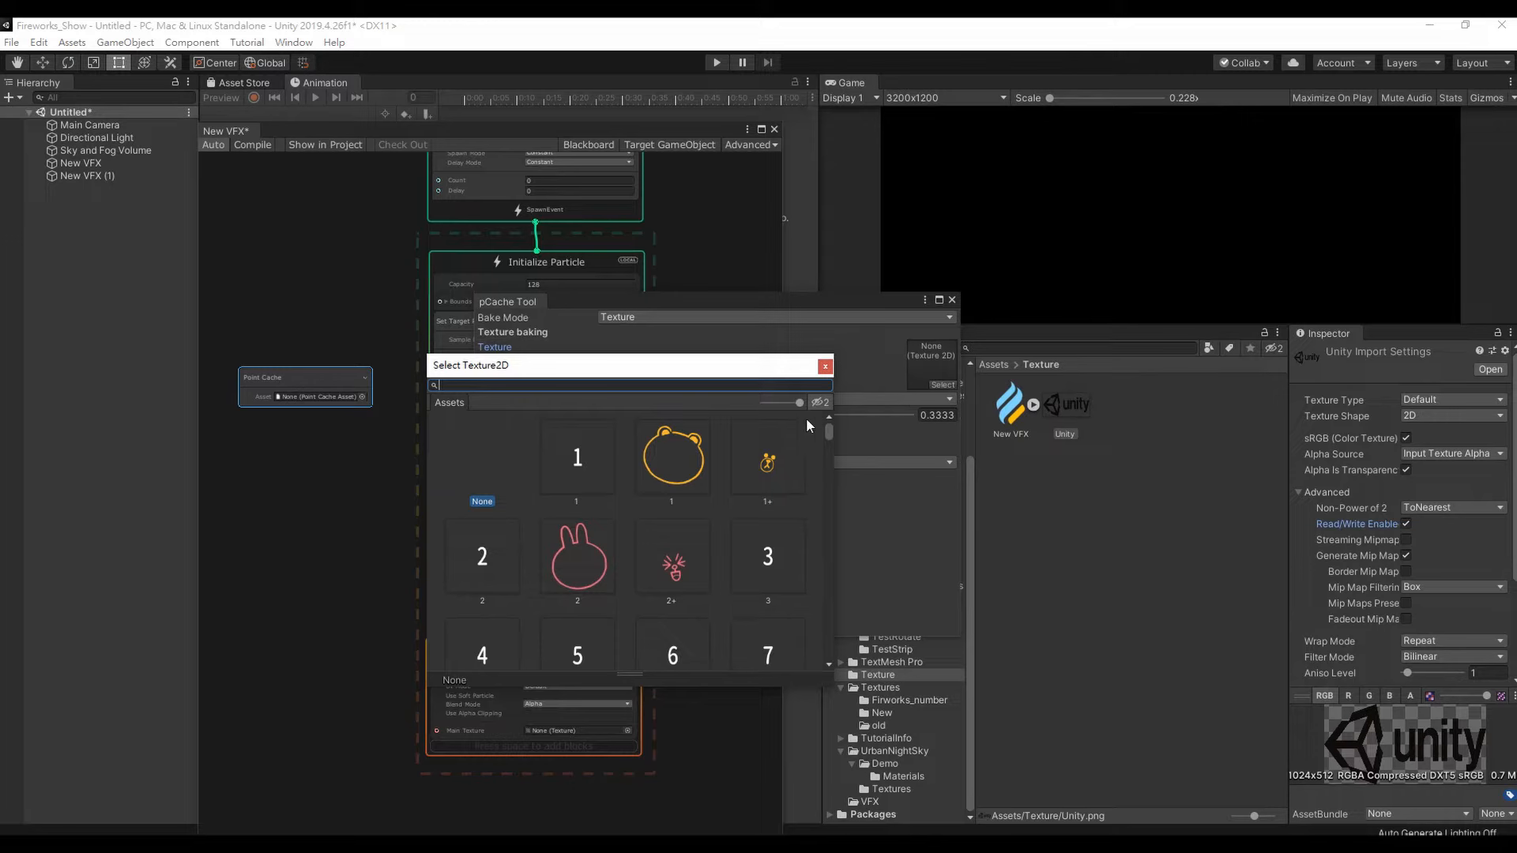
{"action": "type", "text": "u"}
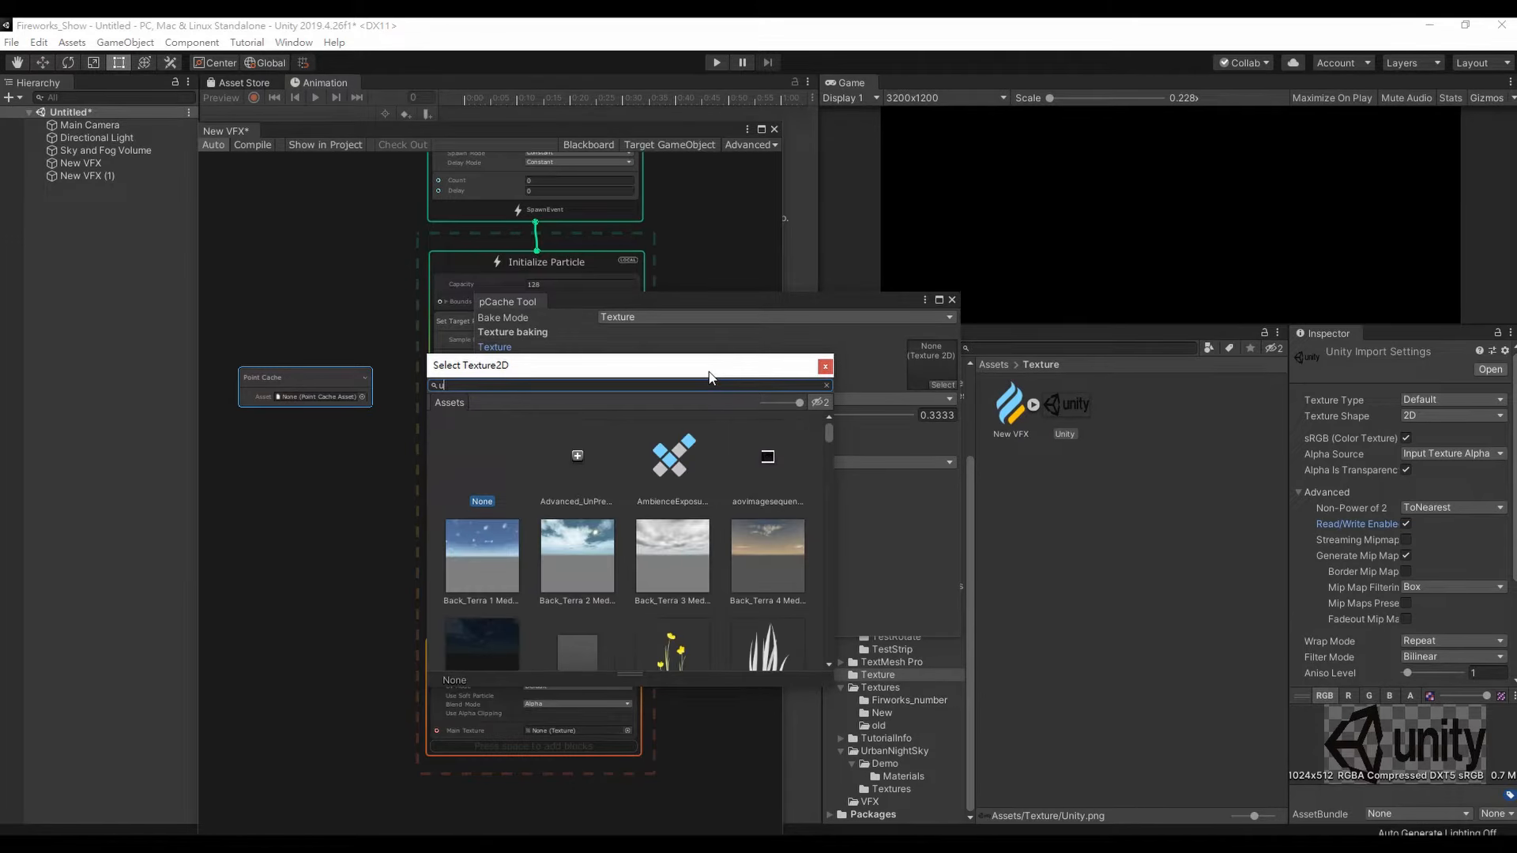
{"action": "type", "text": "nity"}
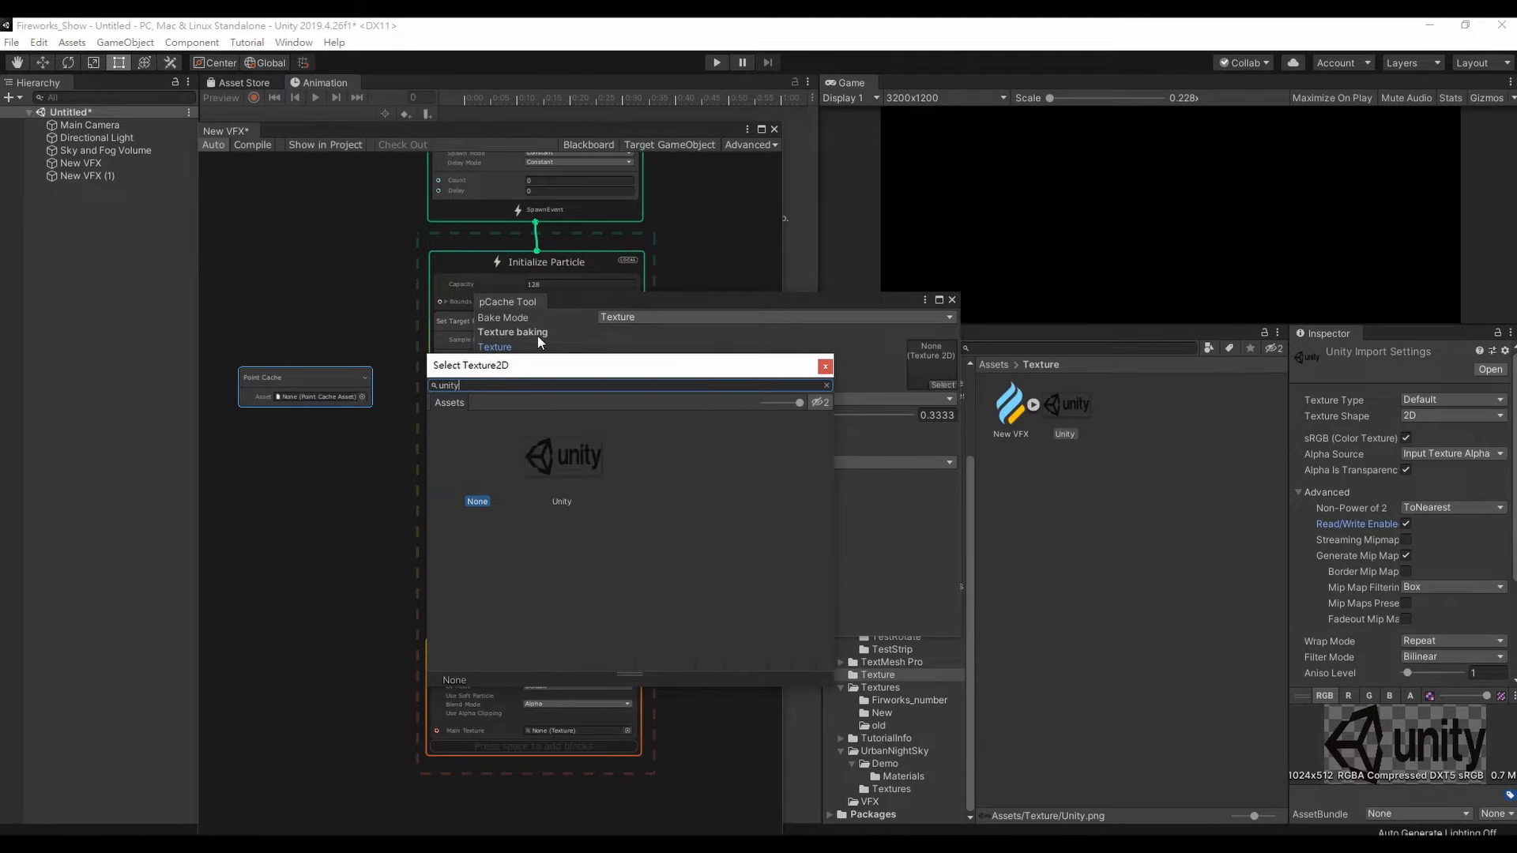
{"action": "left_click", "coordinate": [826, 366]}
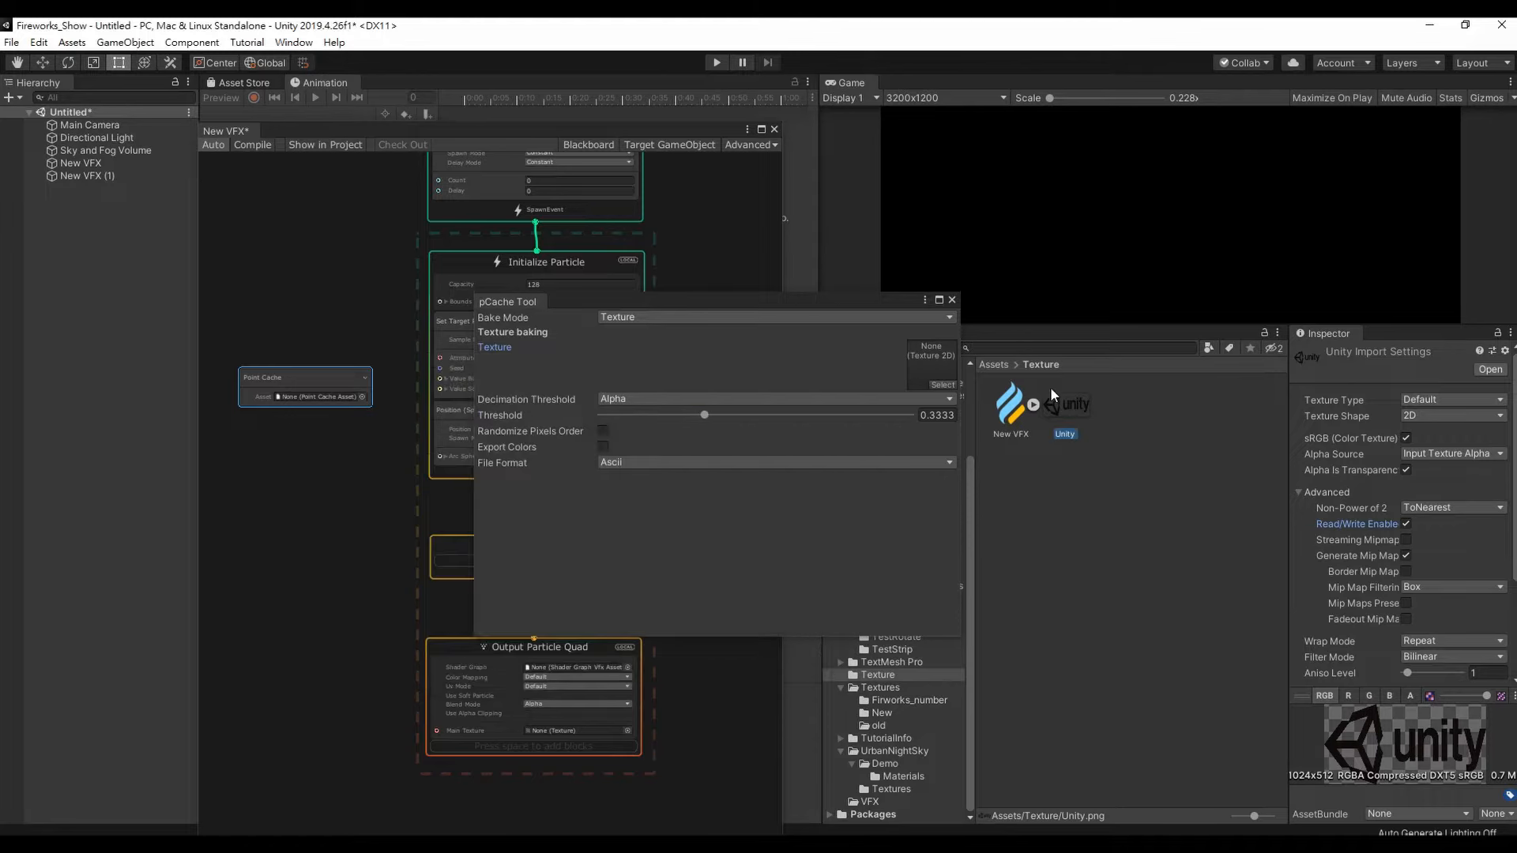
- Bake the Unity texture to a point cache file saved as Unity.pcache in Assets/Texture, and close the bake tool
{"action": "left_click_drag", "start_coordinate": [1082, 401], "coordinate": [922, 353]}
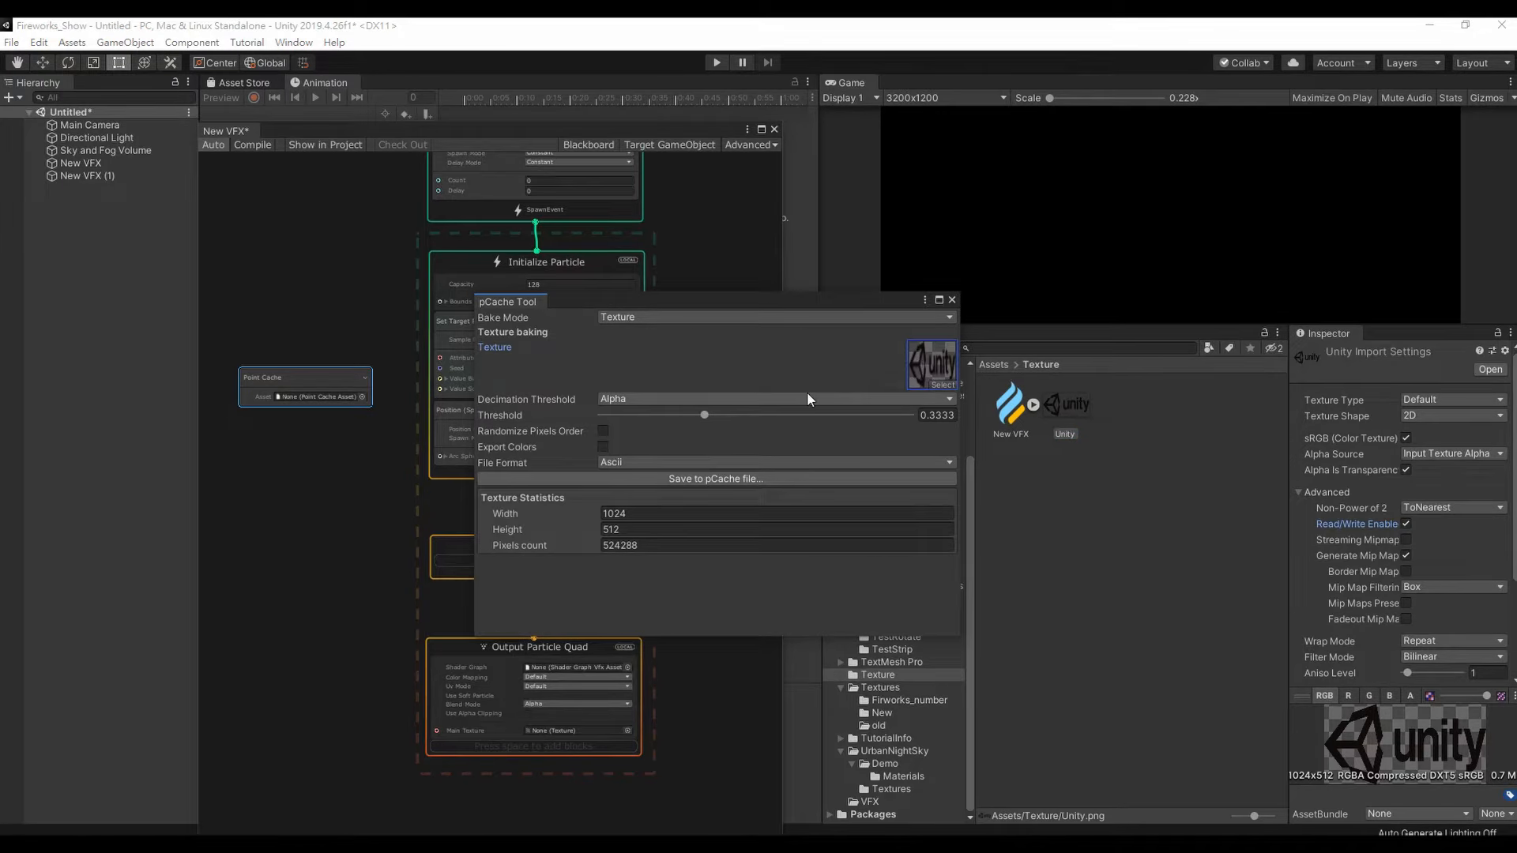
{"action": "left_click", "coordinate": [632, 479]}
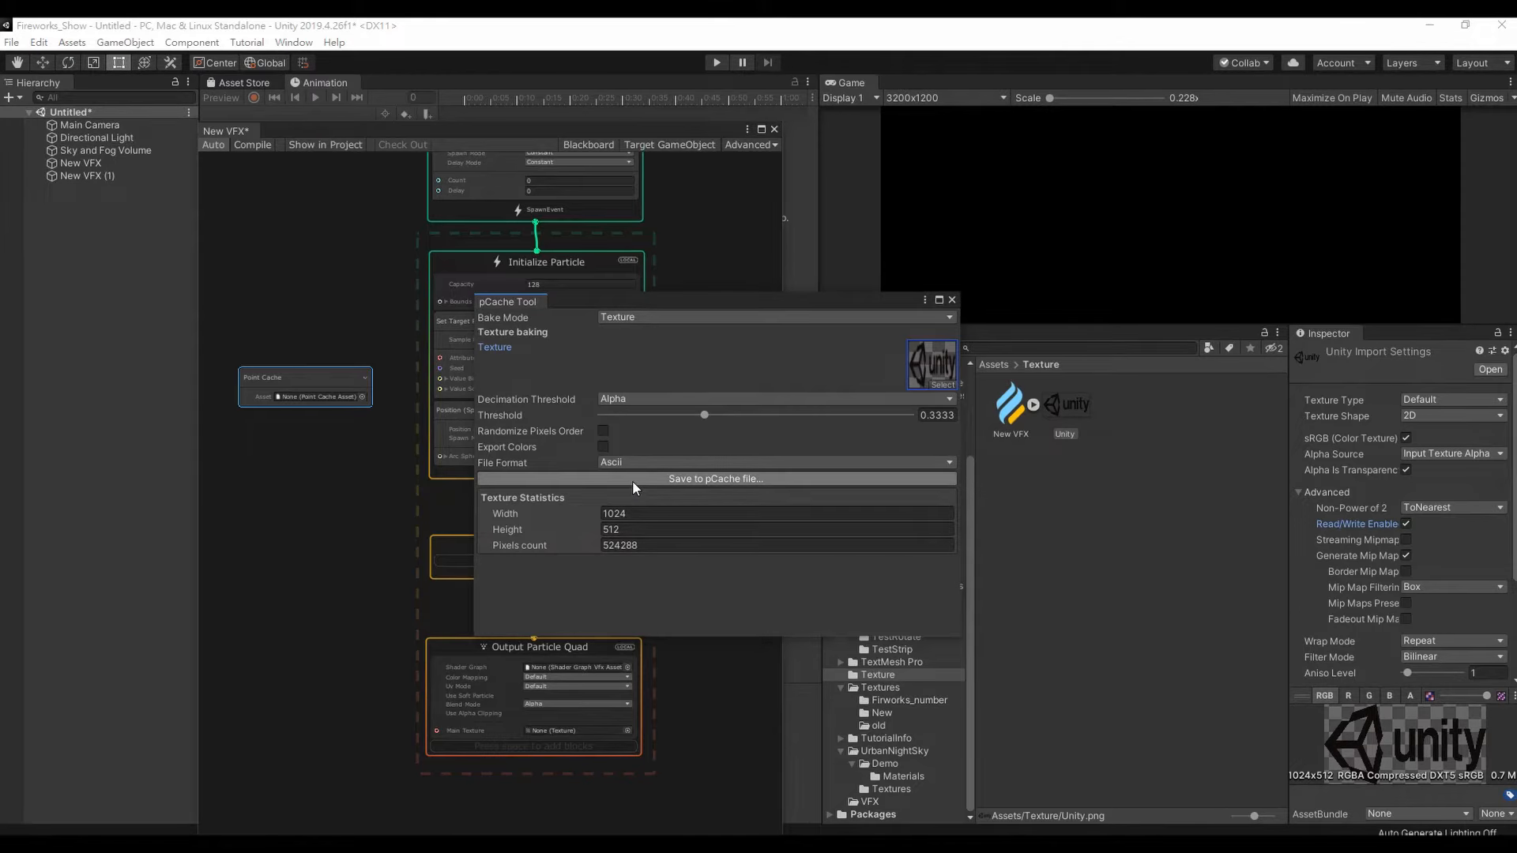
{"action": "scroll", "coordinate": [628, 514], "scroll_direction": "down", "scroll_amount": 4}
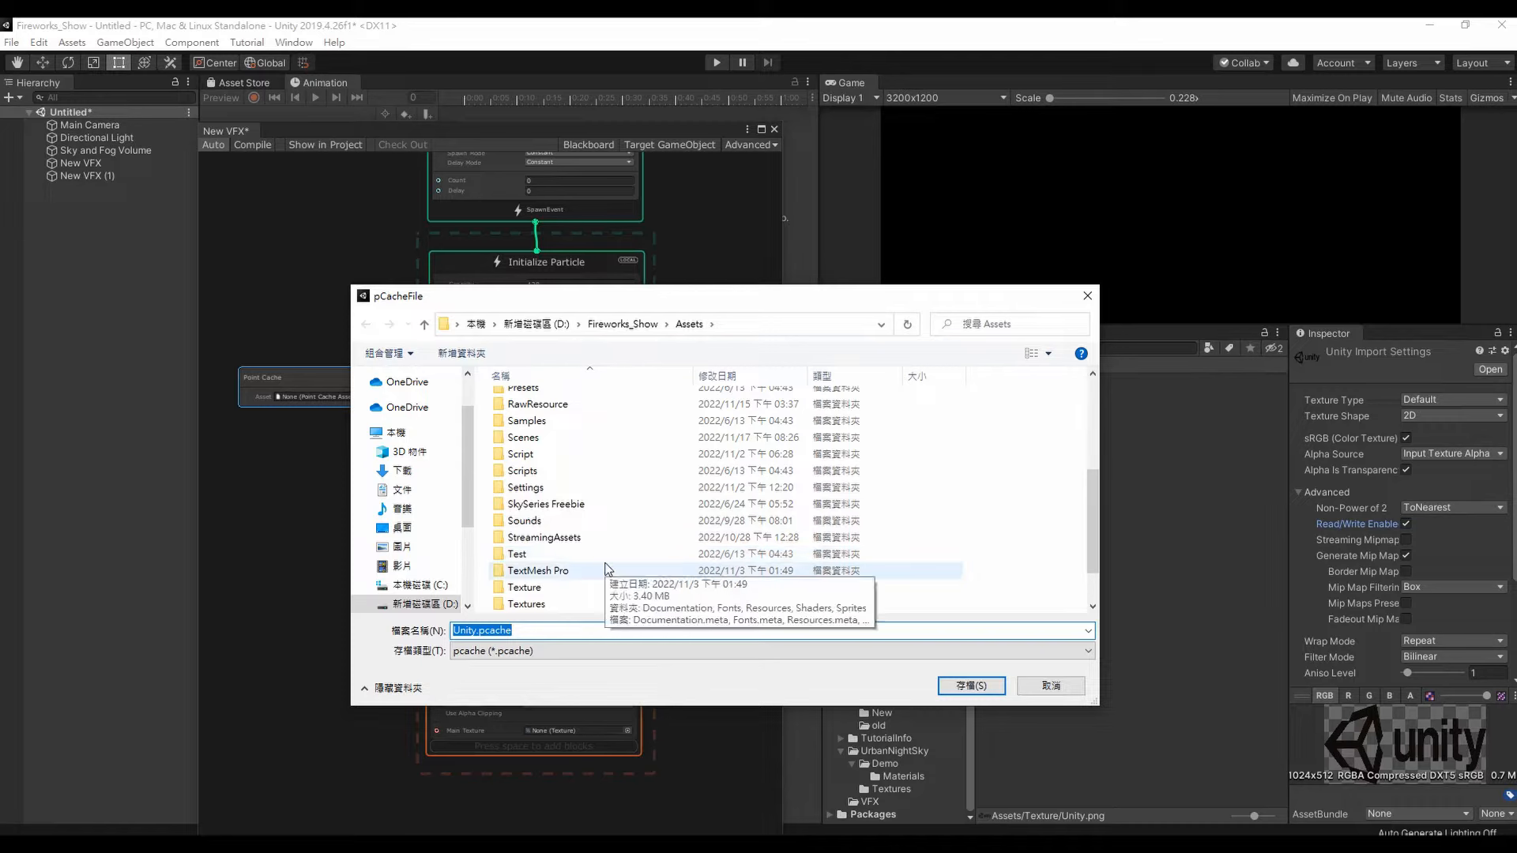
{"action": "double_click", "coordinate": [609, 587]}
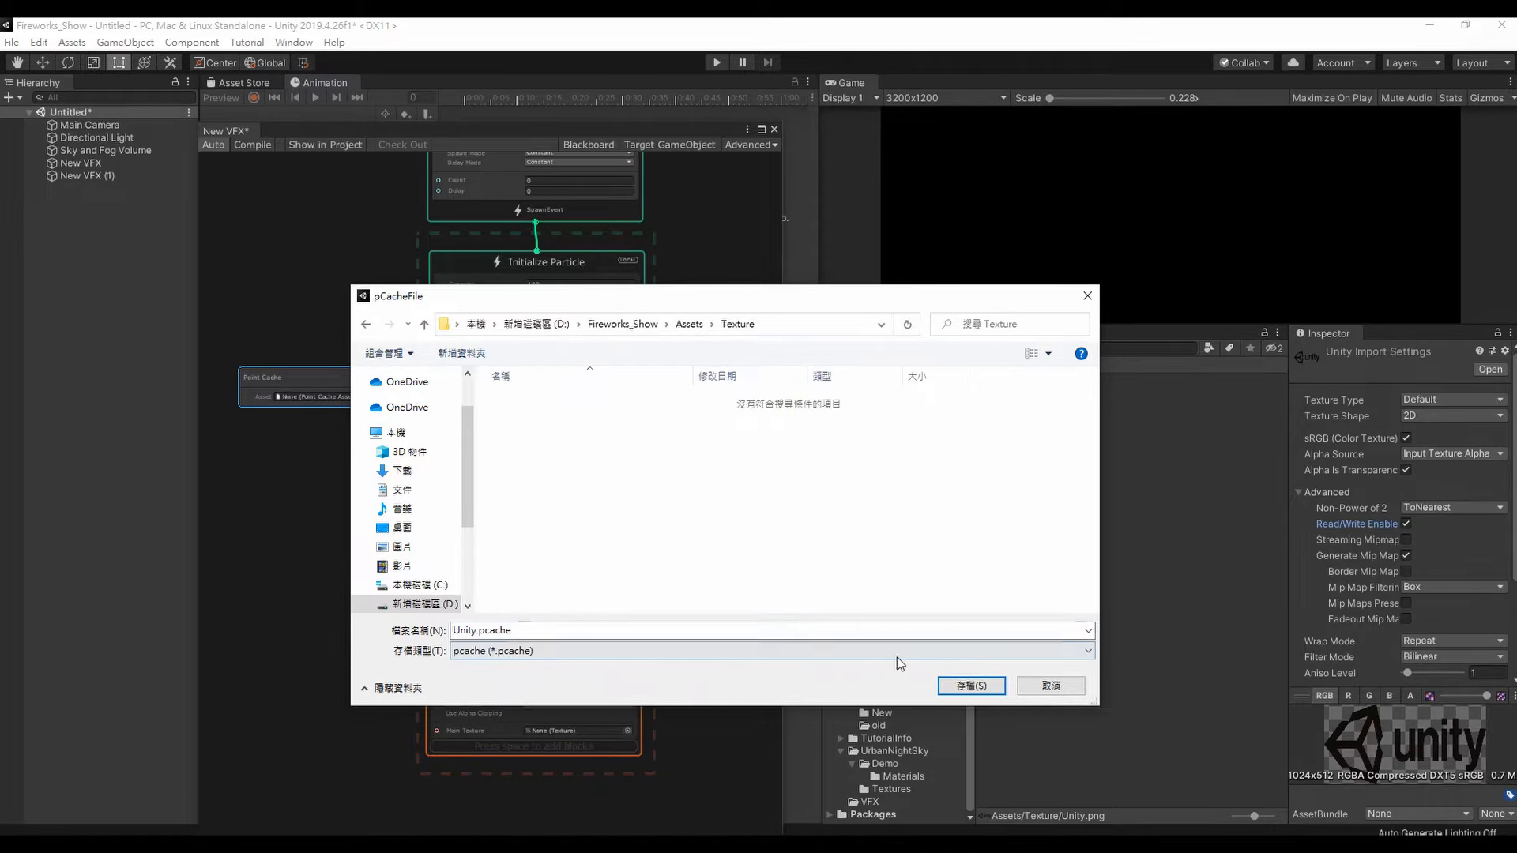
{"action": "left_click", "coordinate": [971, 686]}
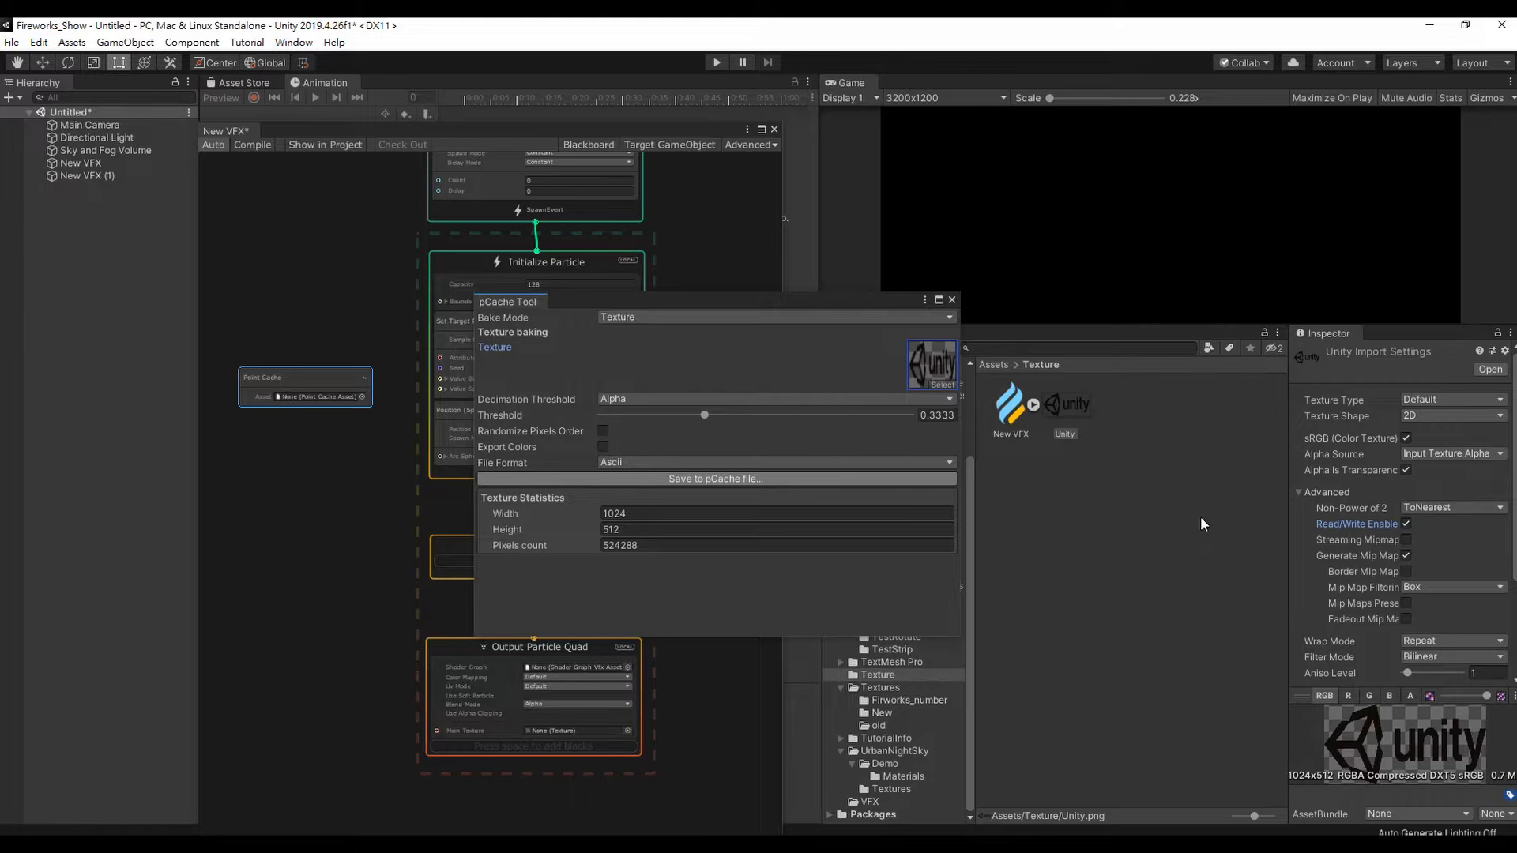
{"action": "left_click", "coordinate": [953, 299]}
- Assign the Unity.pcache asset to the Point Cache node and move the node up beside the top of Initialize Particle
{"action": "left_click", "coordinate": [1064, 405]}
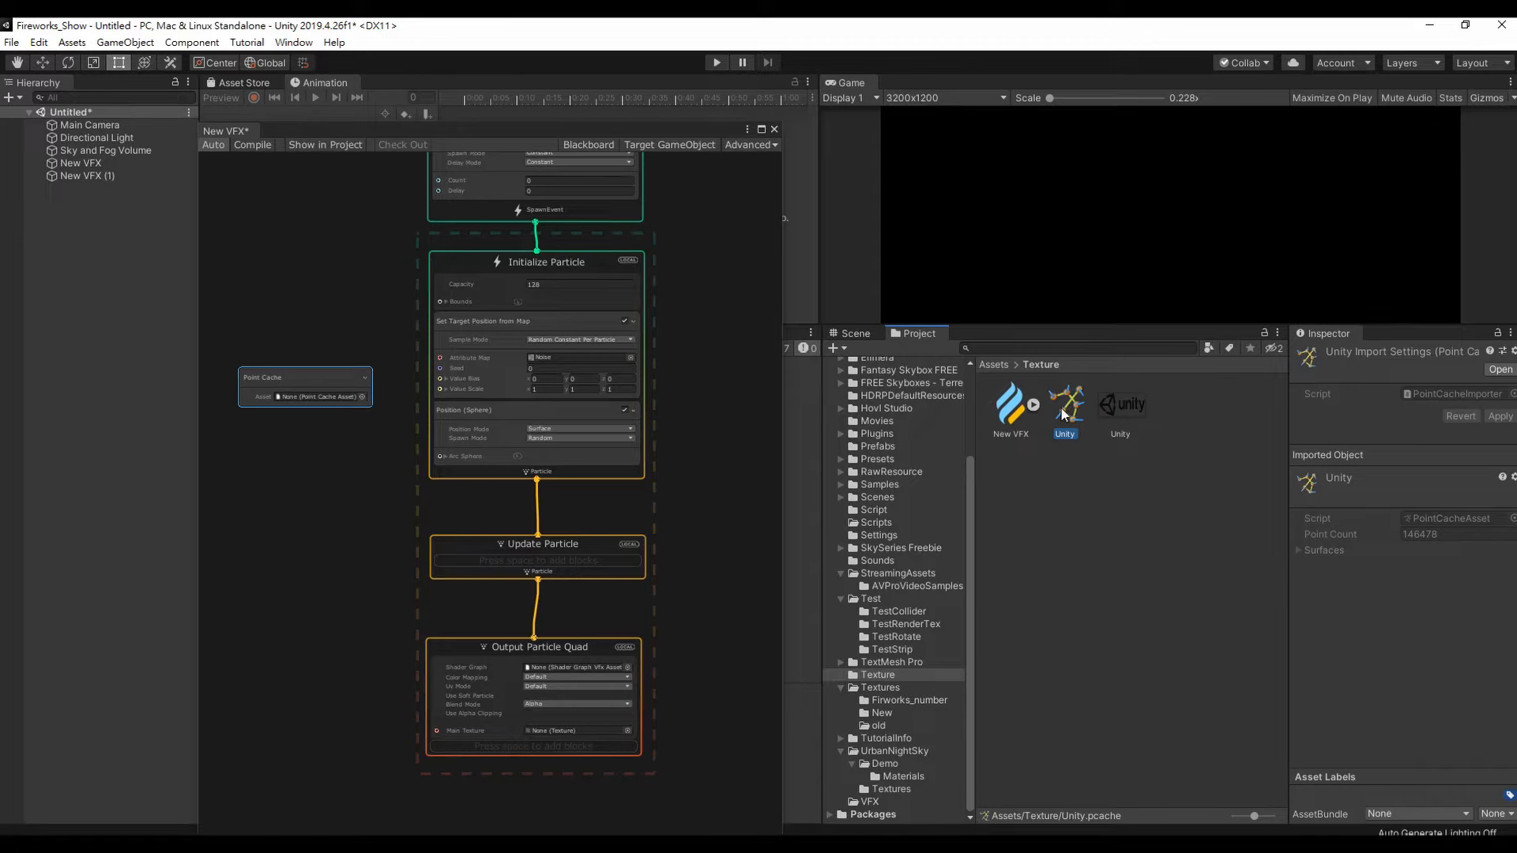
{"action": "left_click_drag", "start_coordinate": [1064, 412], "coordinate": [342, 397]}
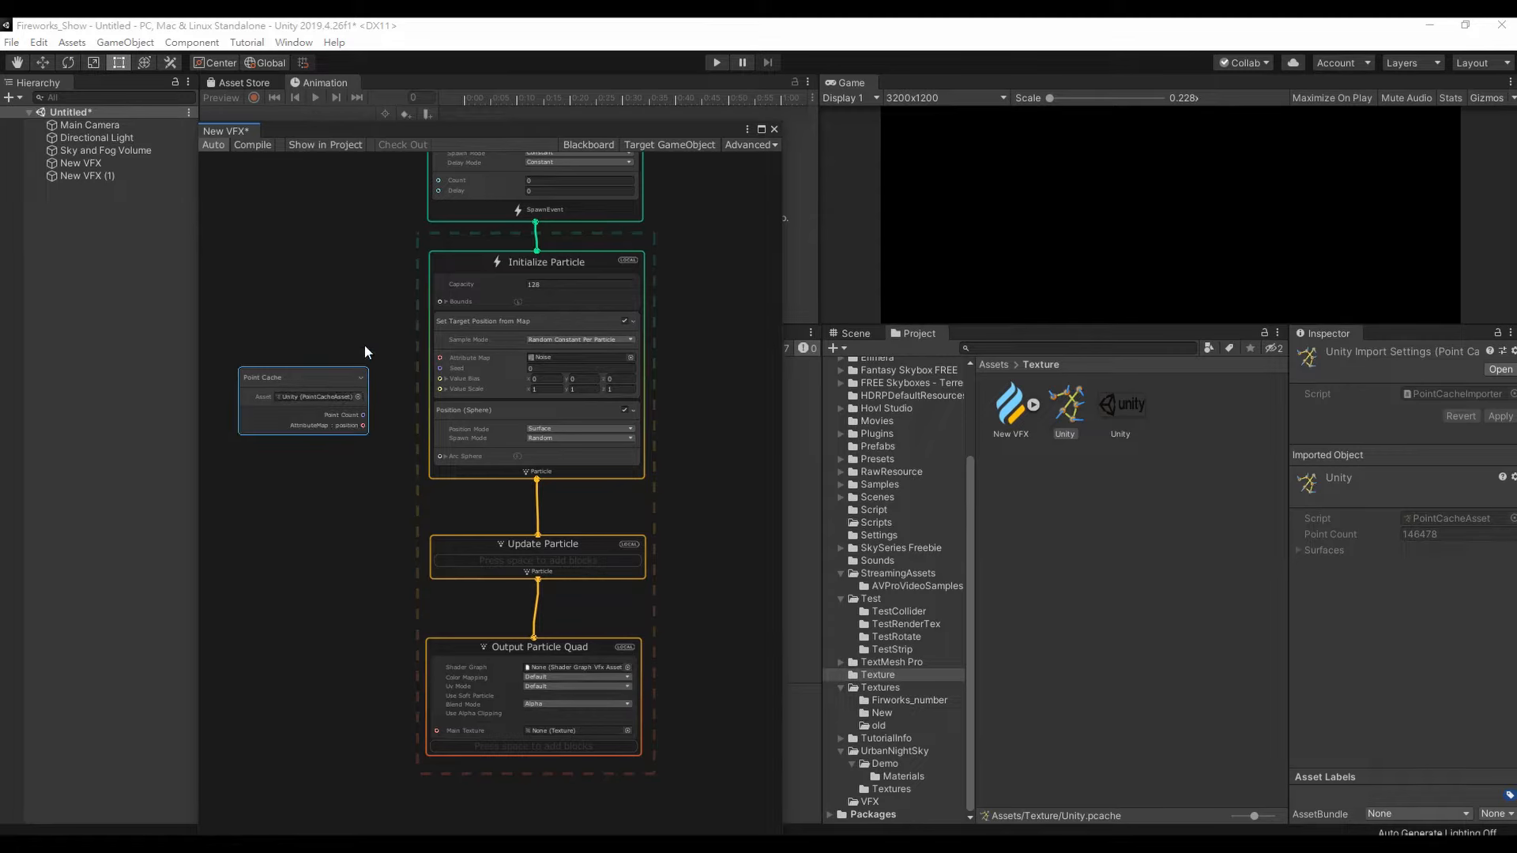
{"action": "middle_click_drag", "start_coordinate": [363, 334], "coordinate": [392, 455]}
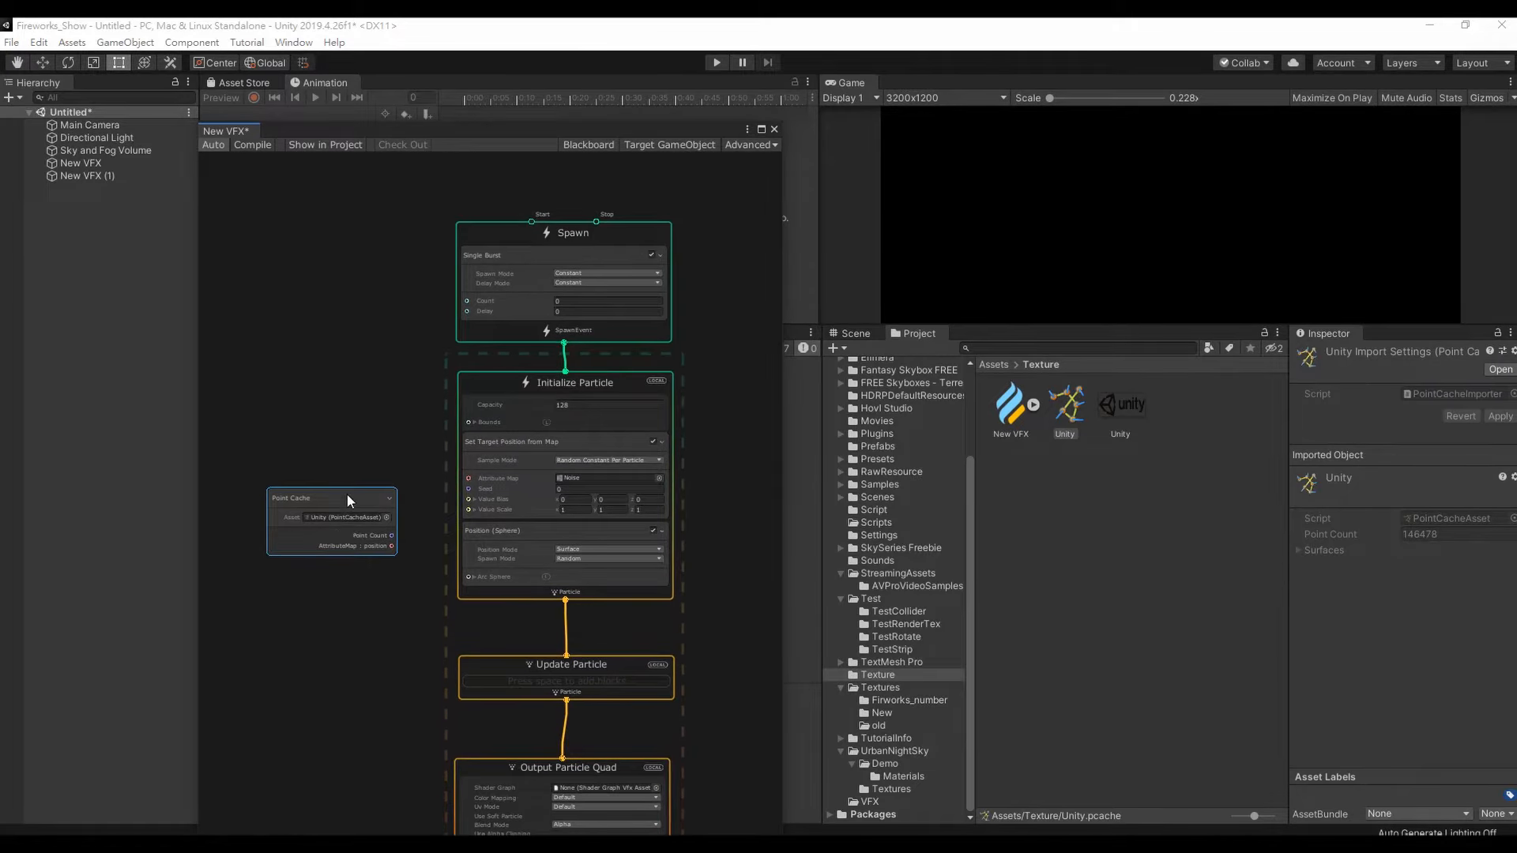
{"action": "left_click_drag", "start_coordinate": [348, 494], "coordinate": [335, 391]}
- Connect the Point Cache's position AttributeMap to the Attribute Map of Set Target Position from Map, and Point Count to the Single Burst Count
{"action": "scroll", "coordinate": [338, 454], "scroll_direction": "up", "scroll_amount": 3}
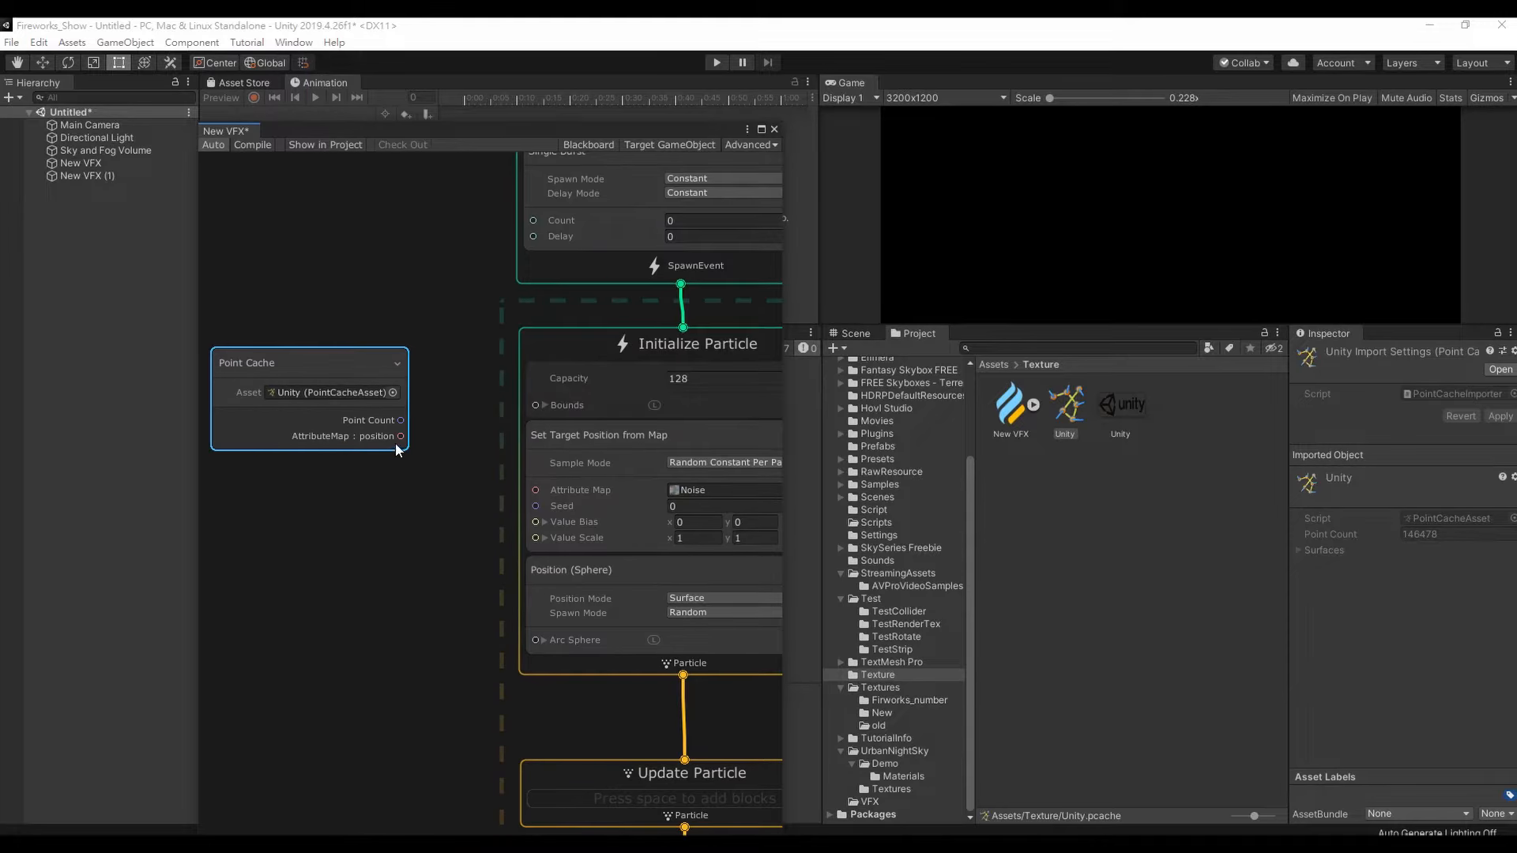
{"action": "left_click_drag", "start_coordinate": [402, 434], "coordinate": [538, 494]}
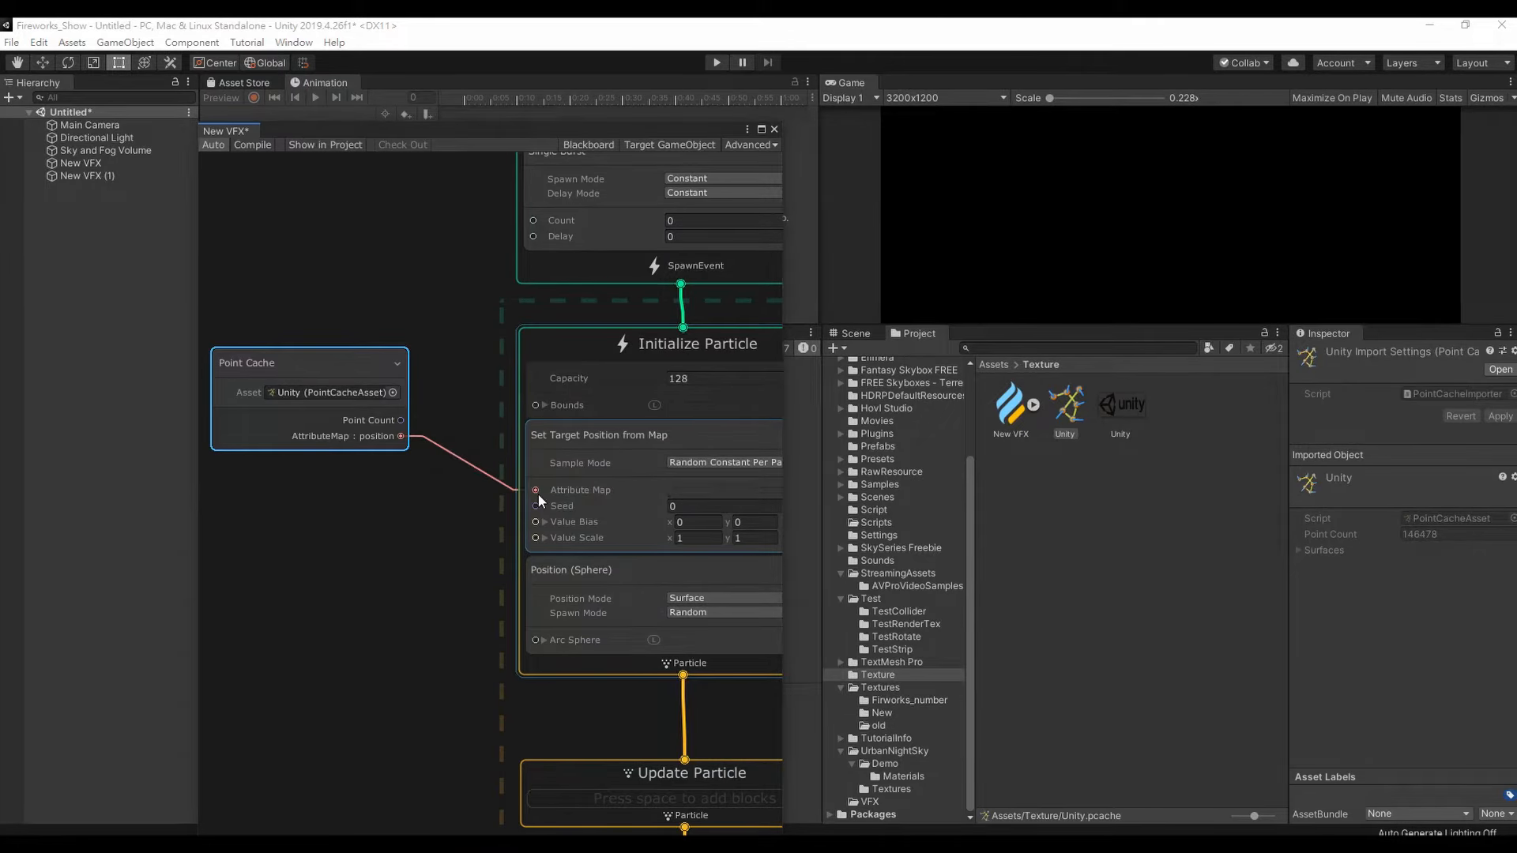
{"action": "middle_click_drag", "start_coordinate": [470, 252], "coordinate": [419, 405]}
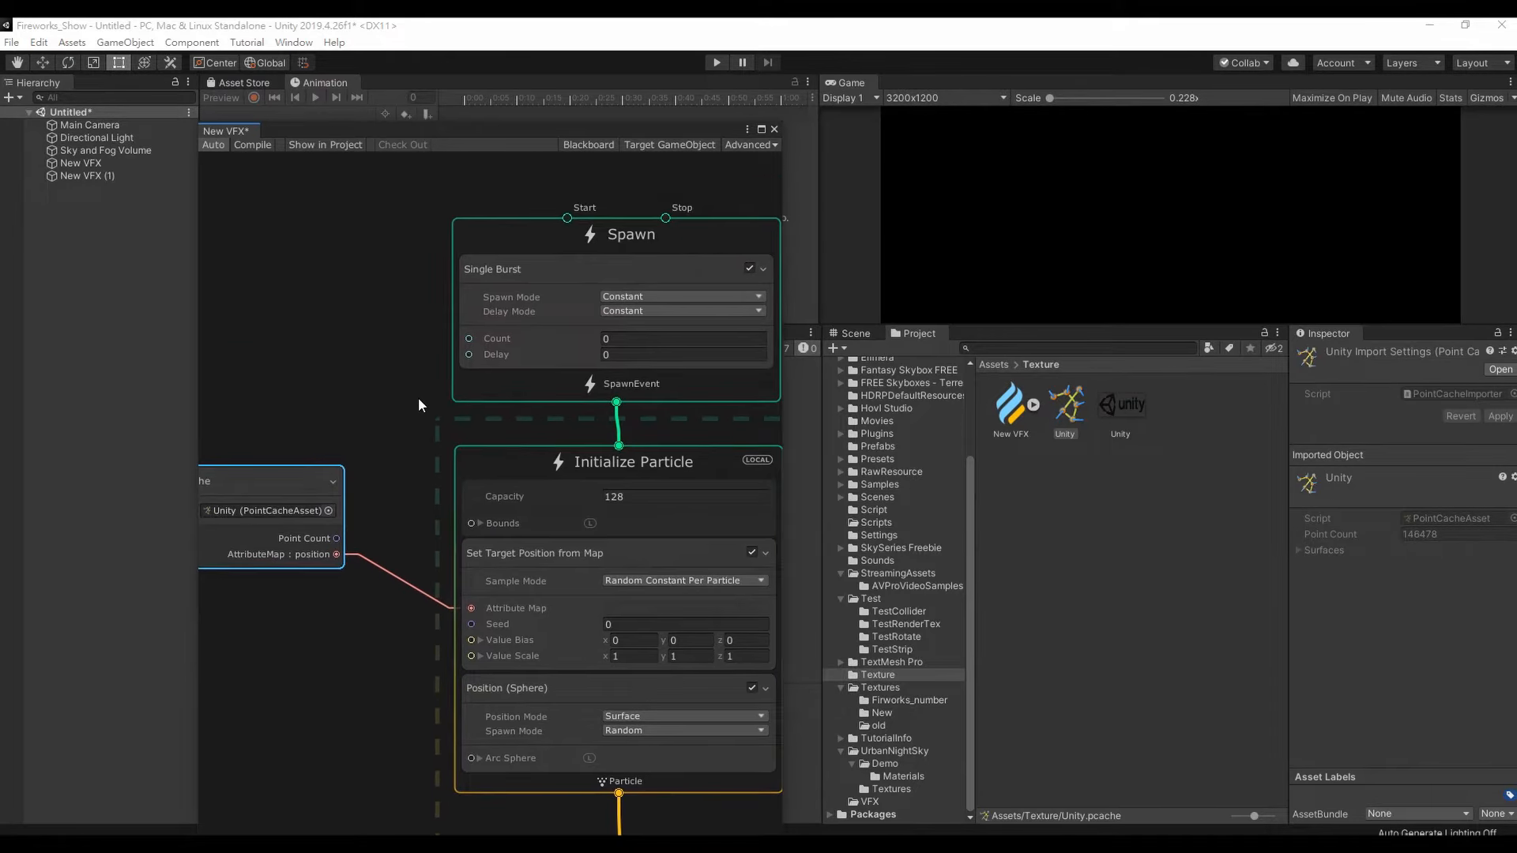
{"action": "left_click_drag", "start_coordinate": [339, 537], "coordinate": [471, 336]}
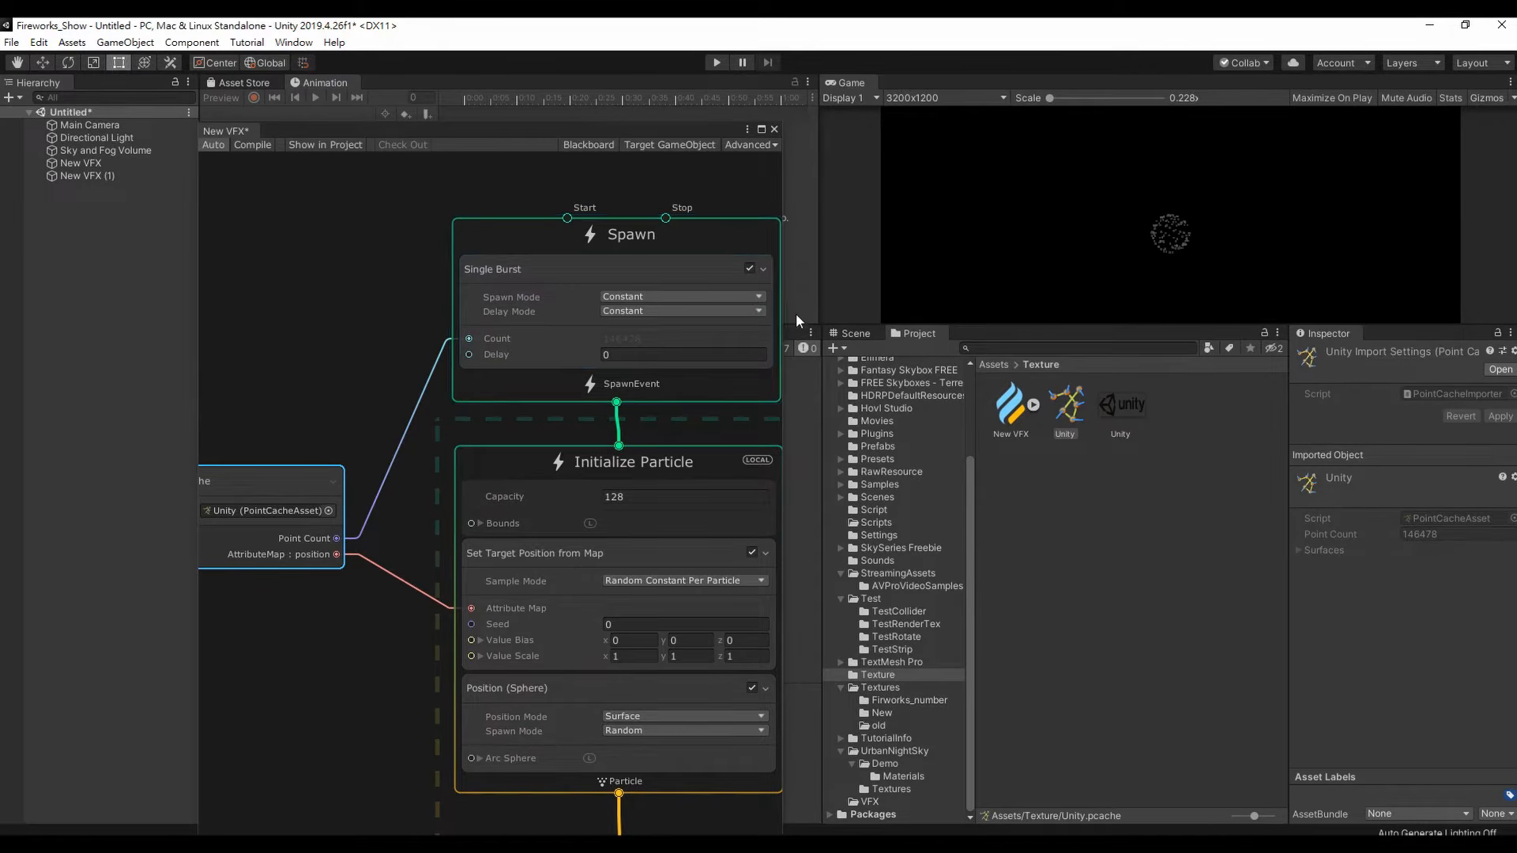
- Set the Initialize Particle capacity to 146478
{"action": "left_click", "coordinate": [641, 496]}
{"action": "left_click", "coordinate": [515, 511]}
{"action": "left_click", "coordinate": [652, 498]}
{"action": "type", "text": "146478"}
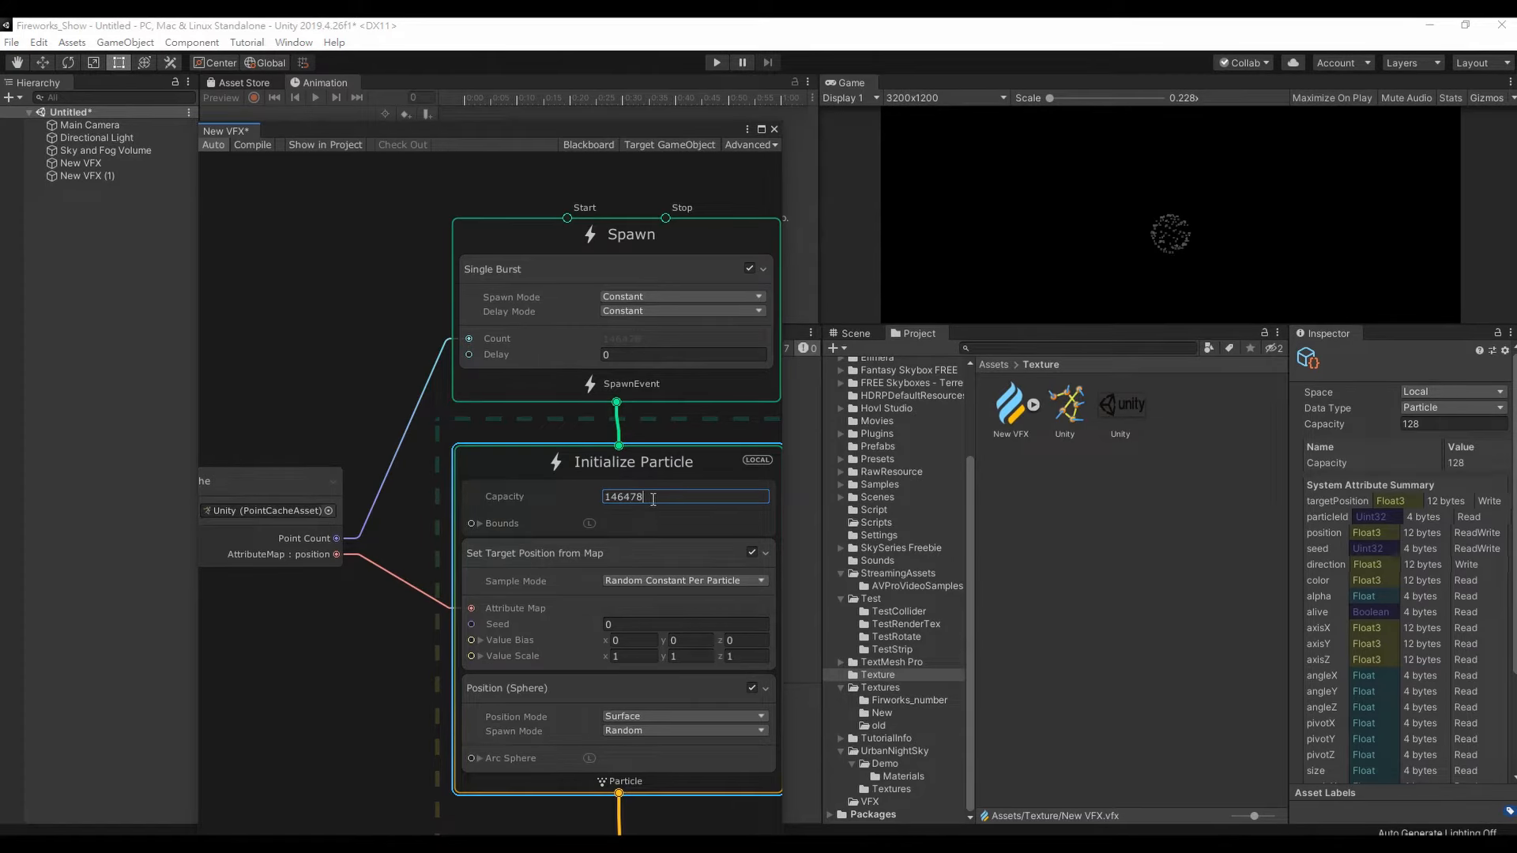
{"action": "key", "text": "Return"}
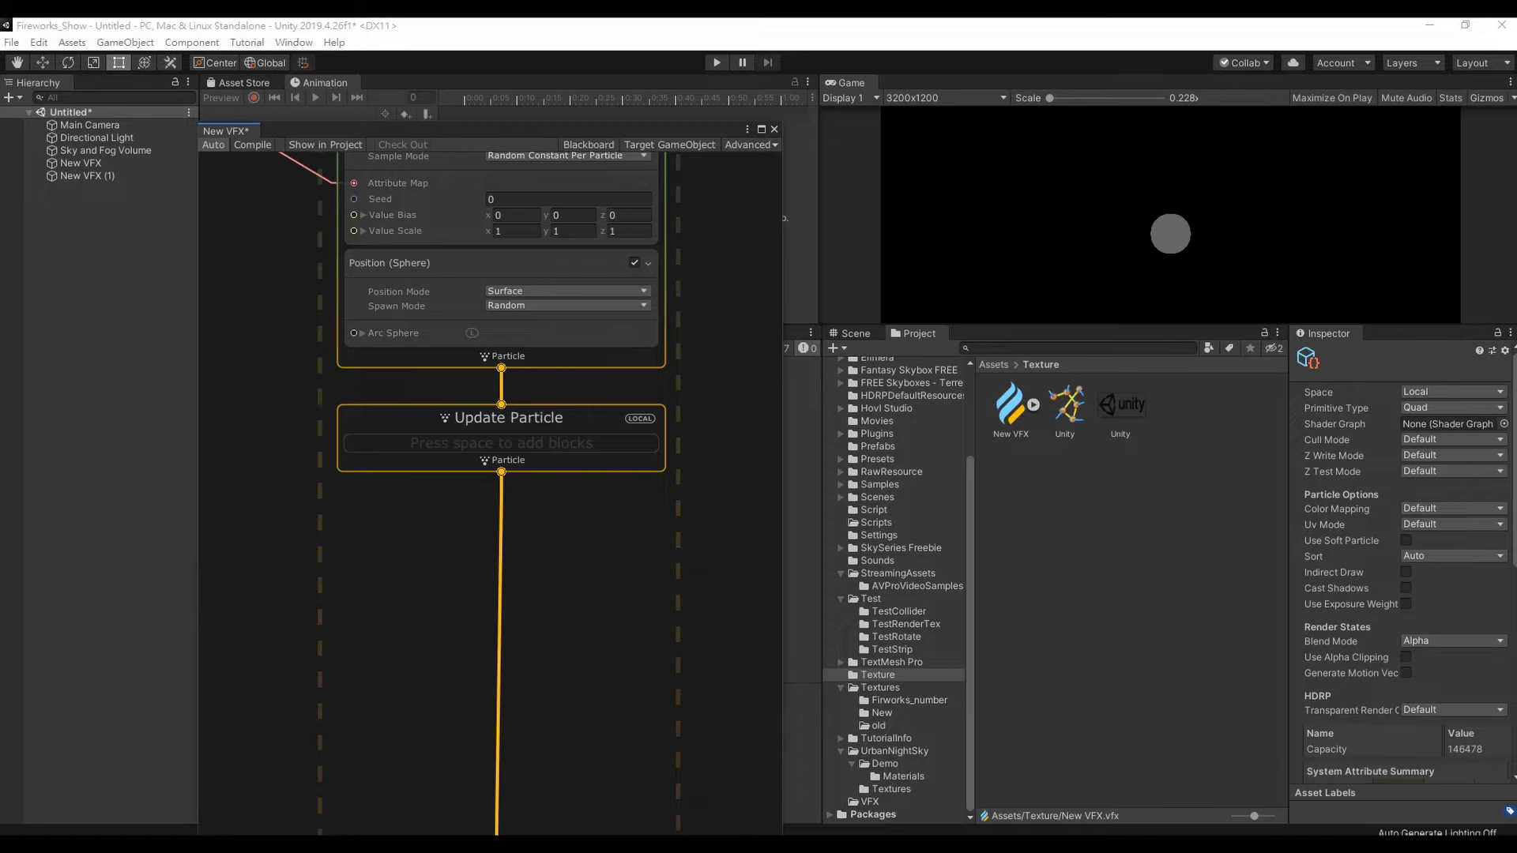
- Add a Set Position block to the Update Particle context
{"action": "right_click", "coordinate": [593, 421]}
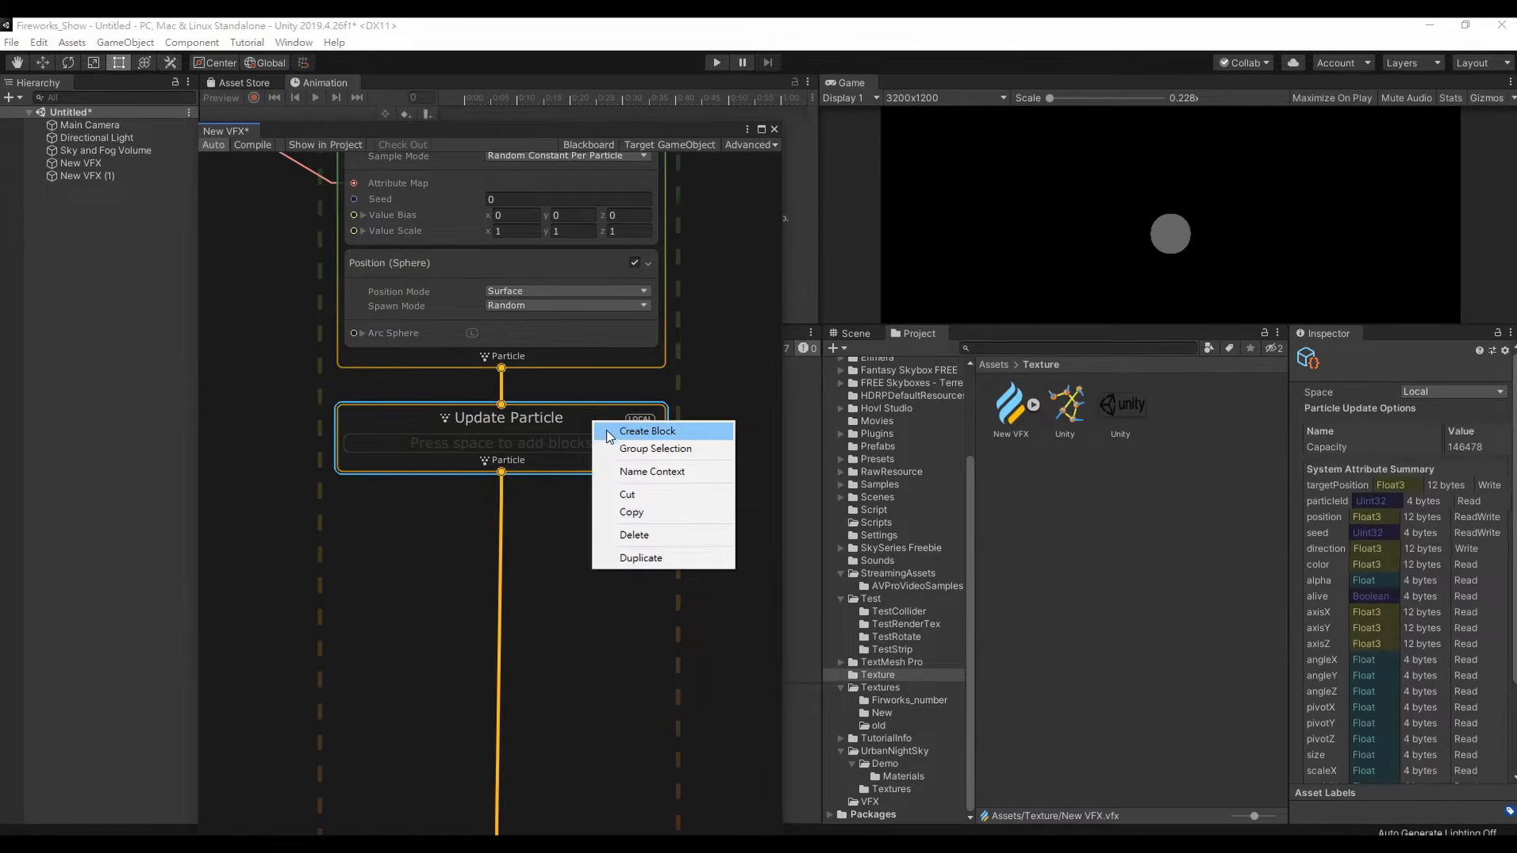
{"action": "left_click", "coordinate": [616, 432]}
{"action": "type", "text": "set pos"}
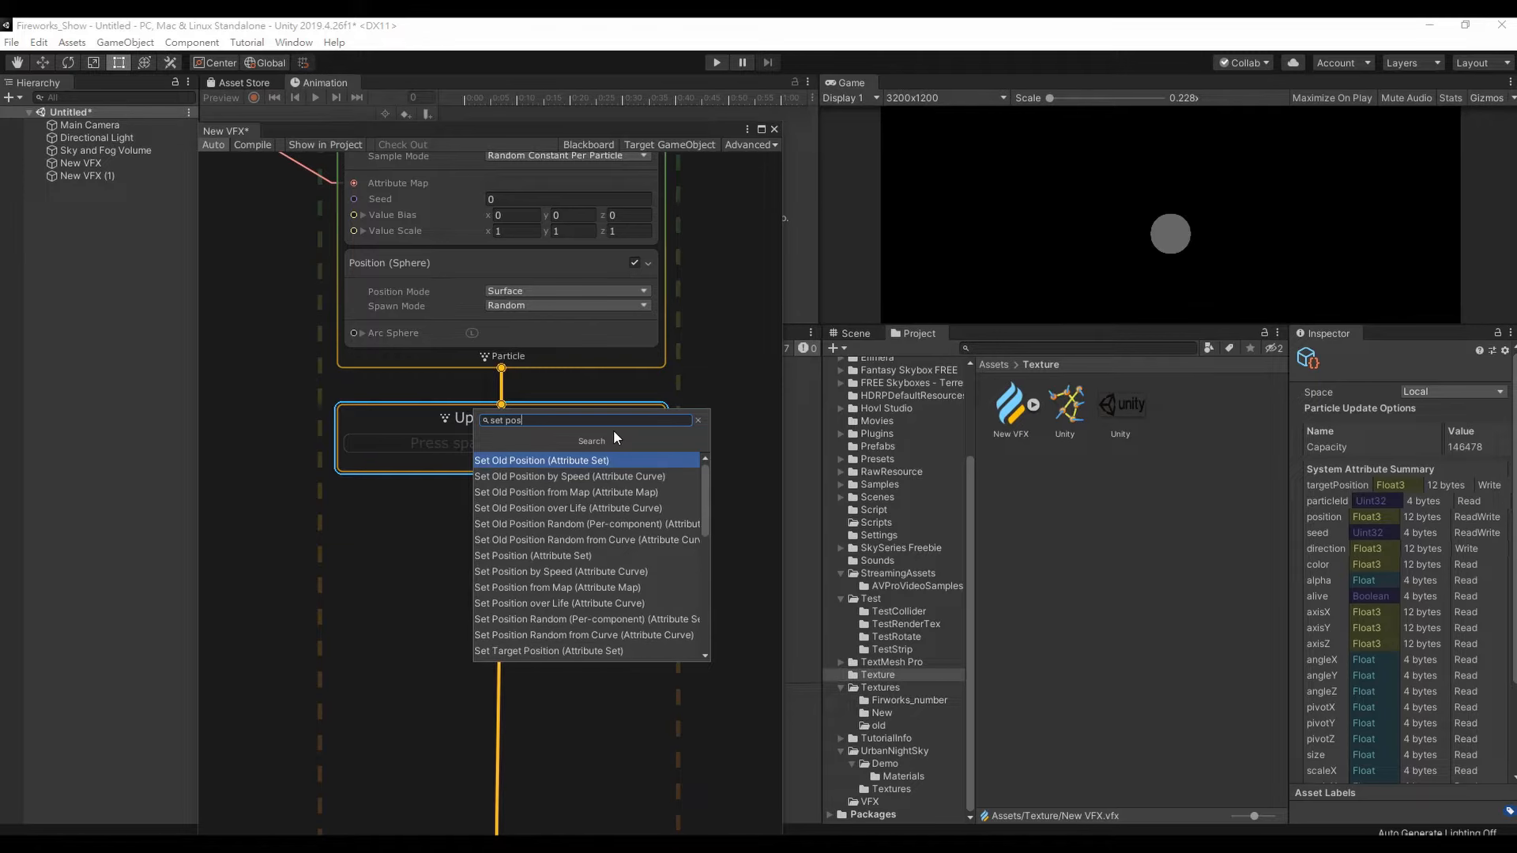
{"action": "left_click", "coordinate": [580, 555]}
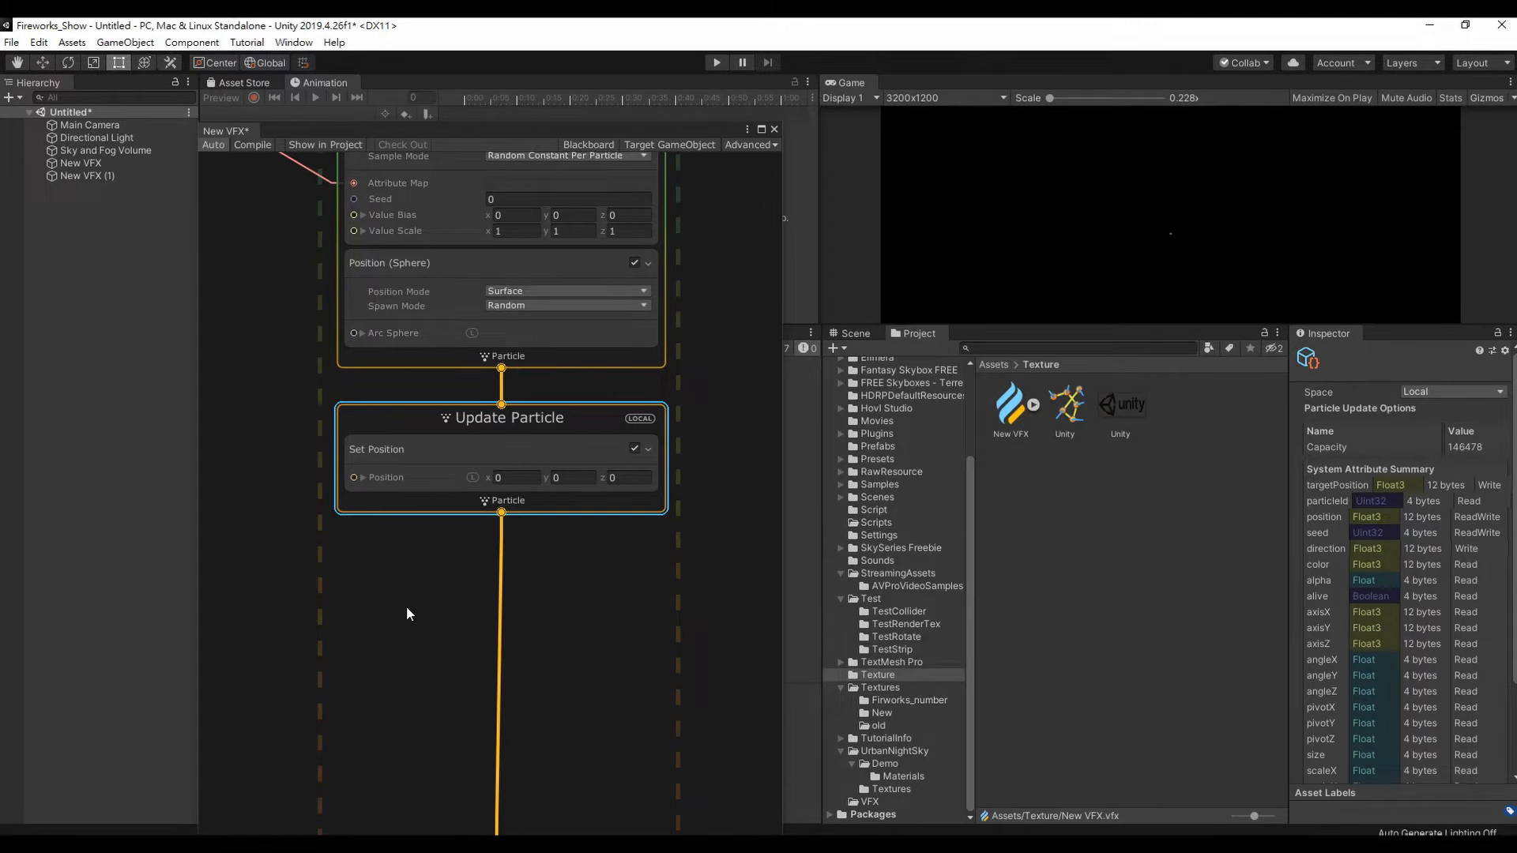
{"action": "scroll", "coordinate": [406, 606], "scroll_direction": "down", "scroll_amount": 2}
{"action": "middle_click_drag", "start_coordinate": [407, 606], "coordinate": [627, 633]}
{"action": "scroll", "coordinate": [437, 529], "scroll_direction": "down", "scroll_amount": 1}
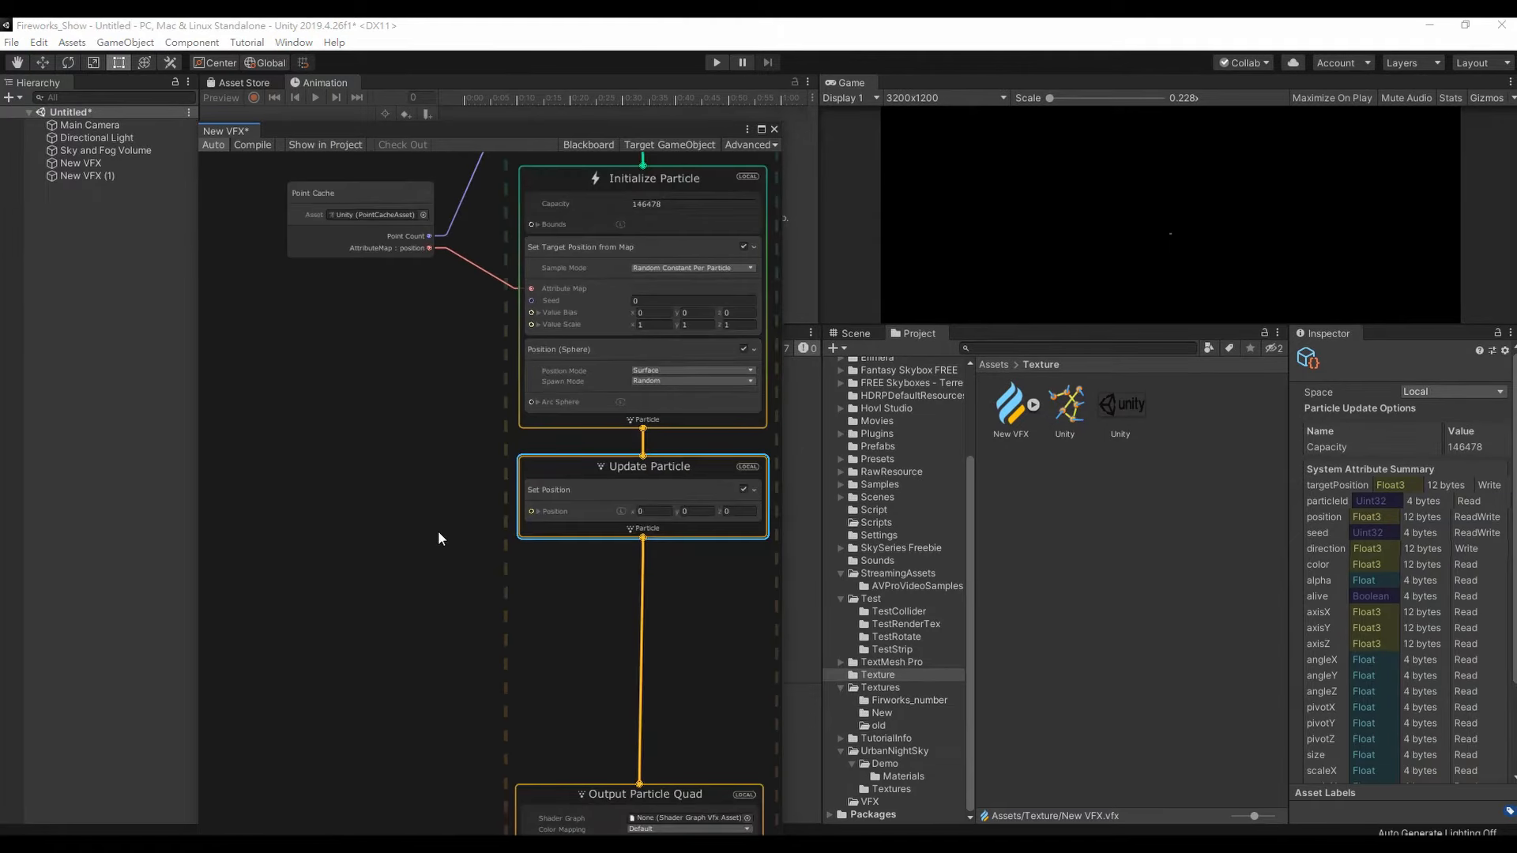
- Add a Get Attribute: position node to the graph, placed beside the Update Particle context below the Point Cache
{"action": "right_click", "coordinate": [287, 428]}
{"action": "left_click", "coordinate": [300, 435]}
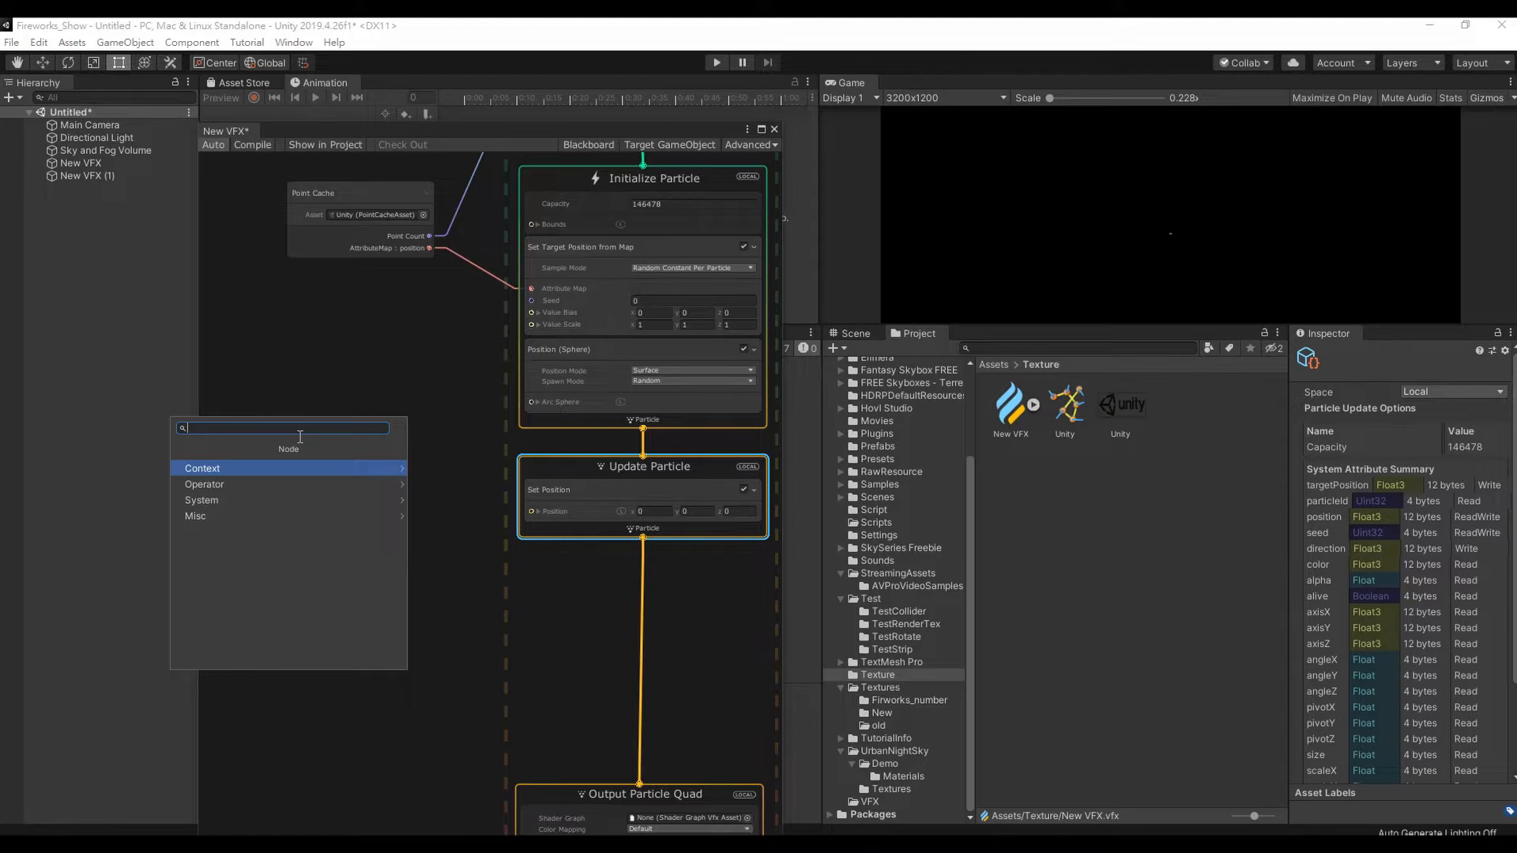
{"action": "type", "text": "get att"}
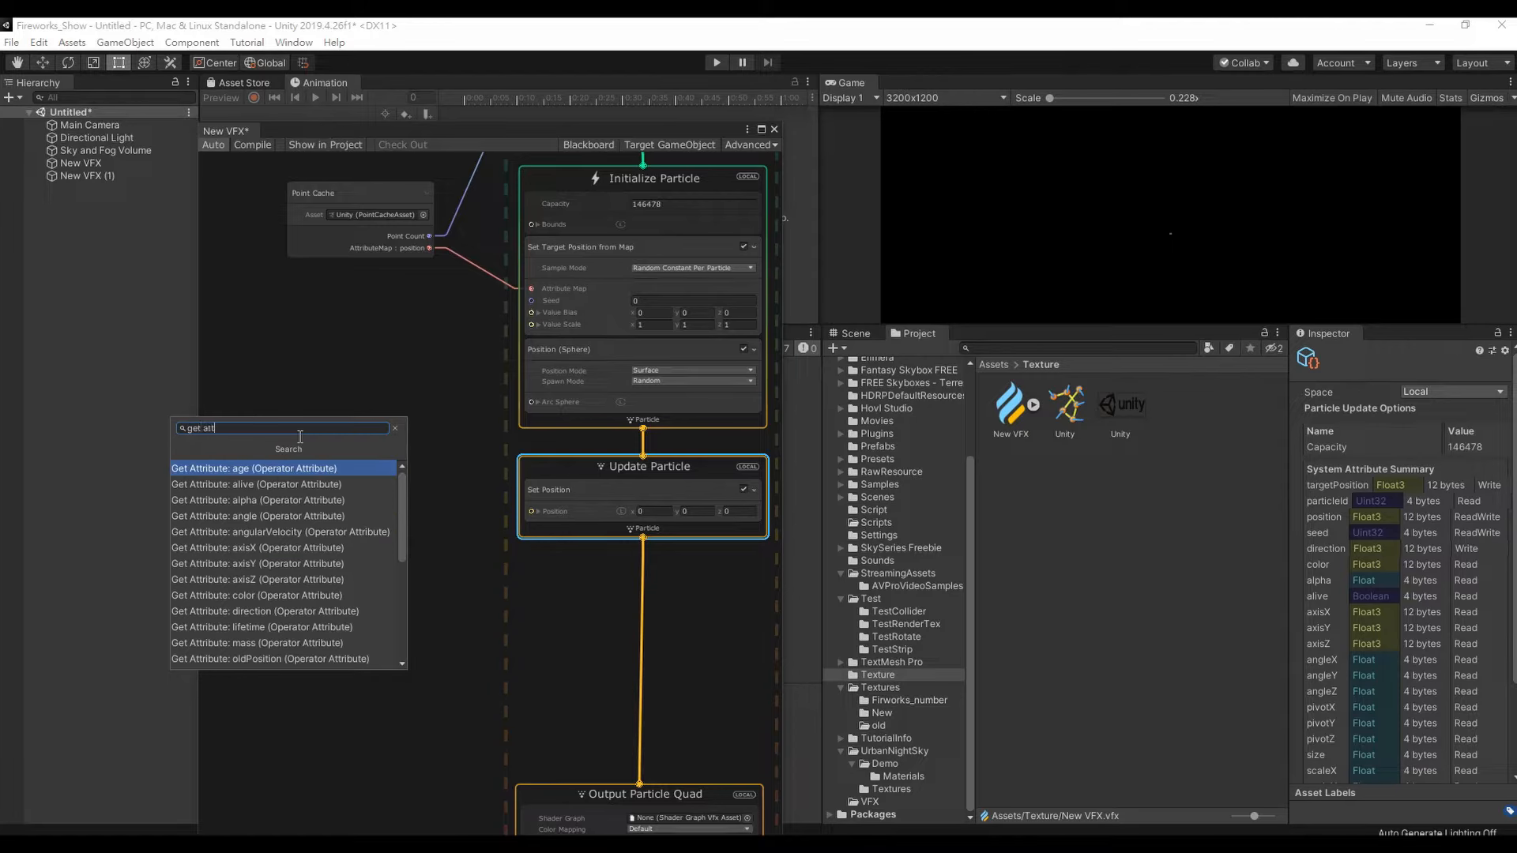
{"action": "type", "text": " po"}
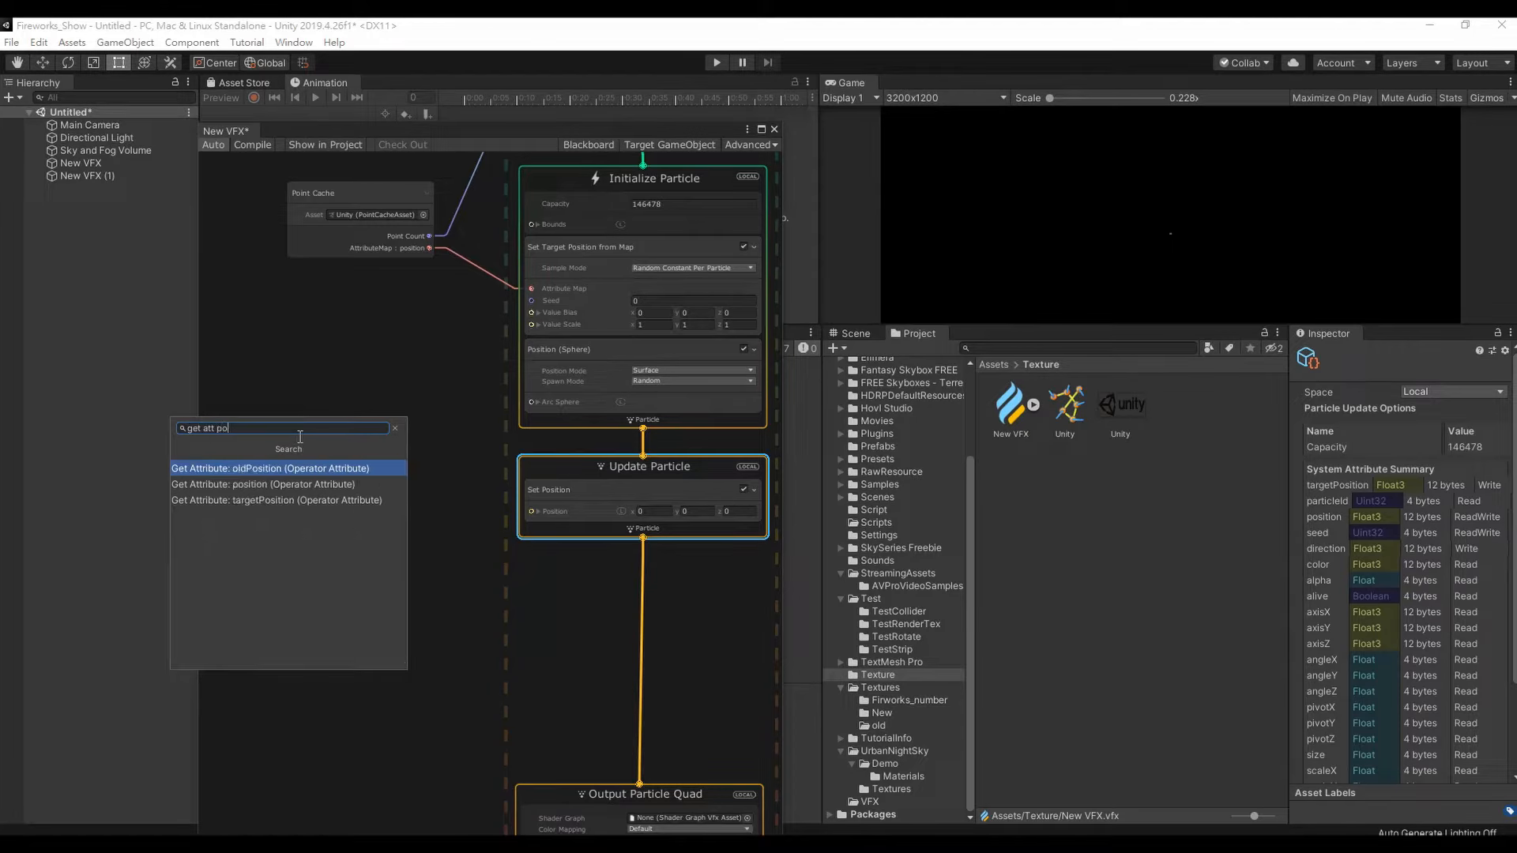
{"action": "type", "text": "s"}
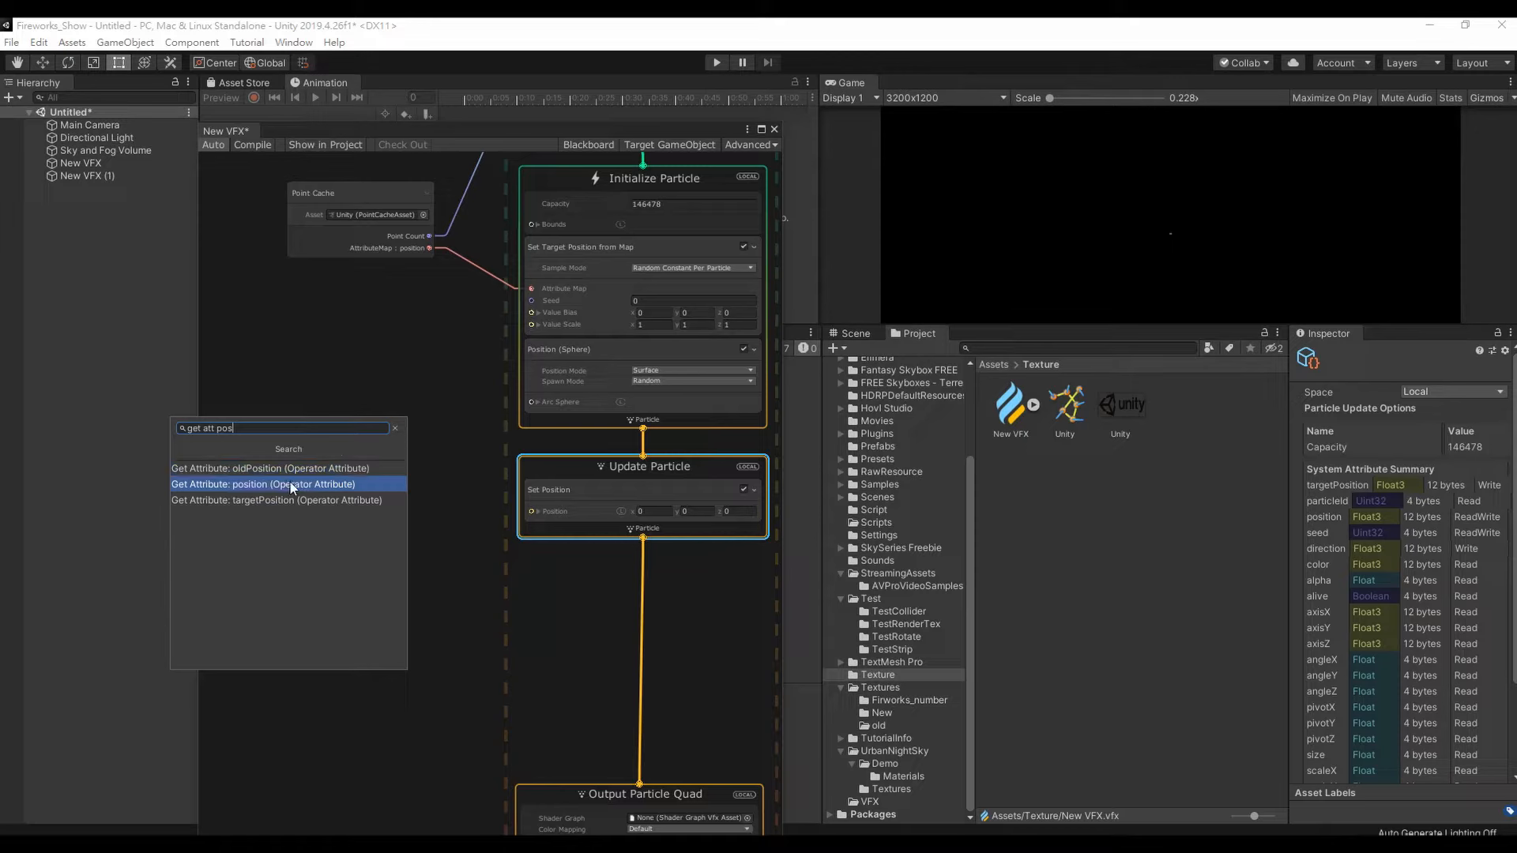
{"action": "left_click", "coordinate": [291, 483]}
{"action": "left_click", "coordinate": [372, 458]}
{"action": "left_click_drag", "start_coordinate": [372, 456], "coordinate": [329, 448]}
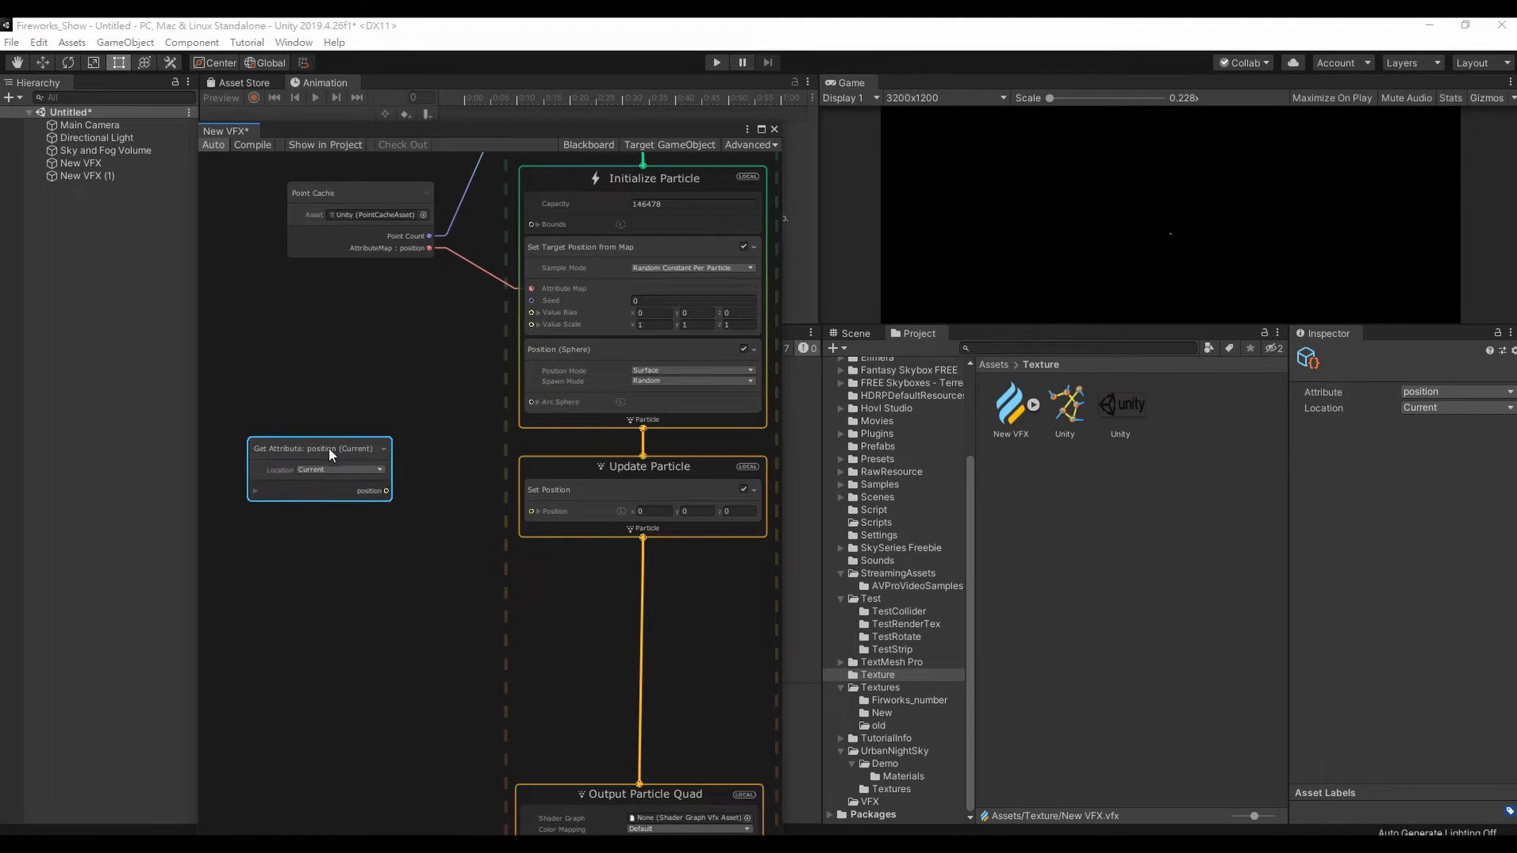
- Add a Get Attribute: targetPosition node and place it directly below the Get Attribute: position node
{"action": "right_click", "coordinate": [295, 577]}
{"action": "left_click", "coordinate": [340, 589]}
{"action": "type", "text": "get att"}
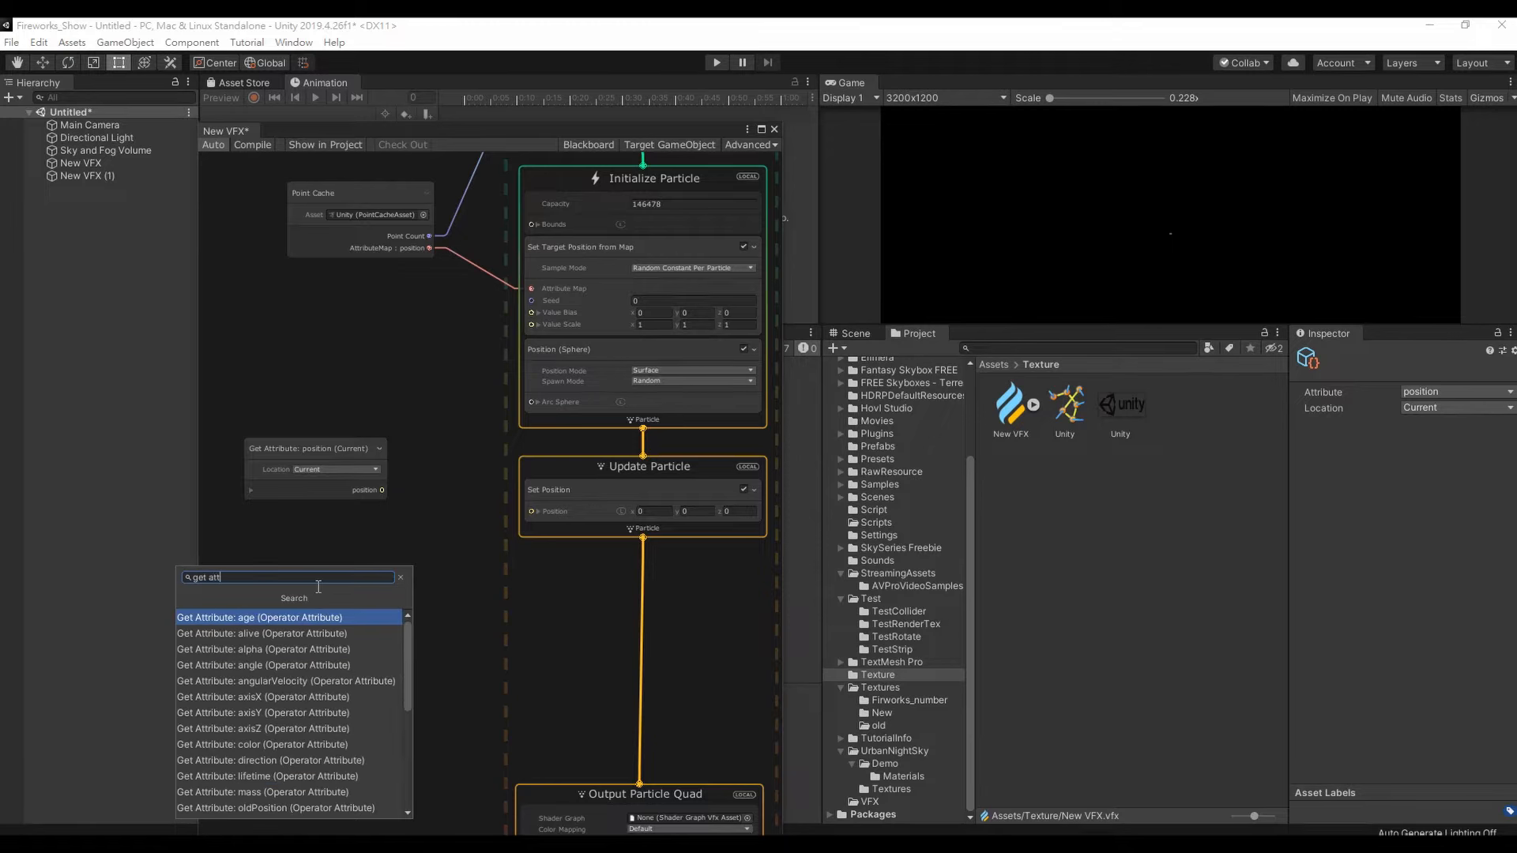
{"action": "type", "text": " pos"}
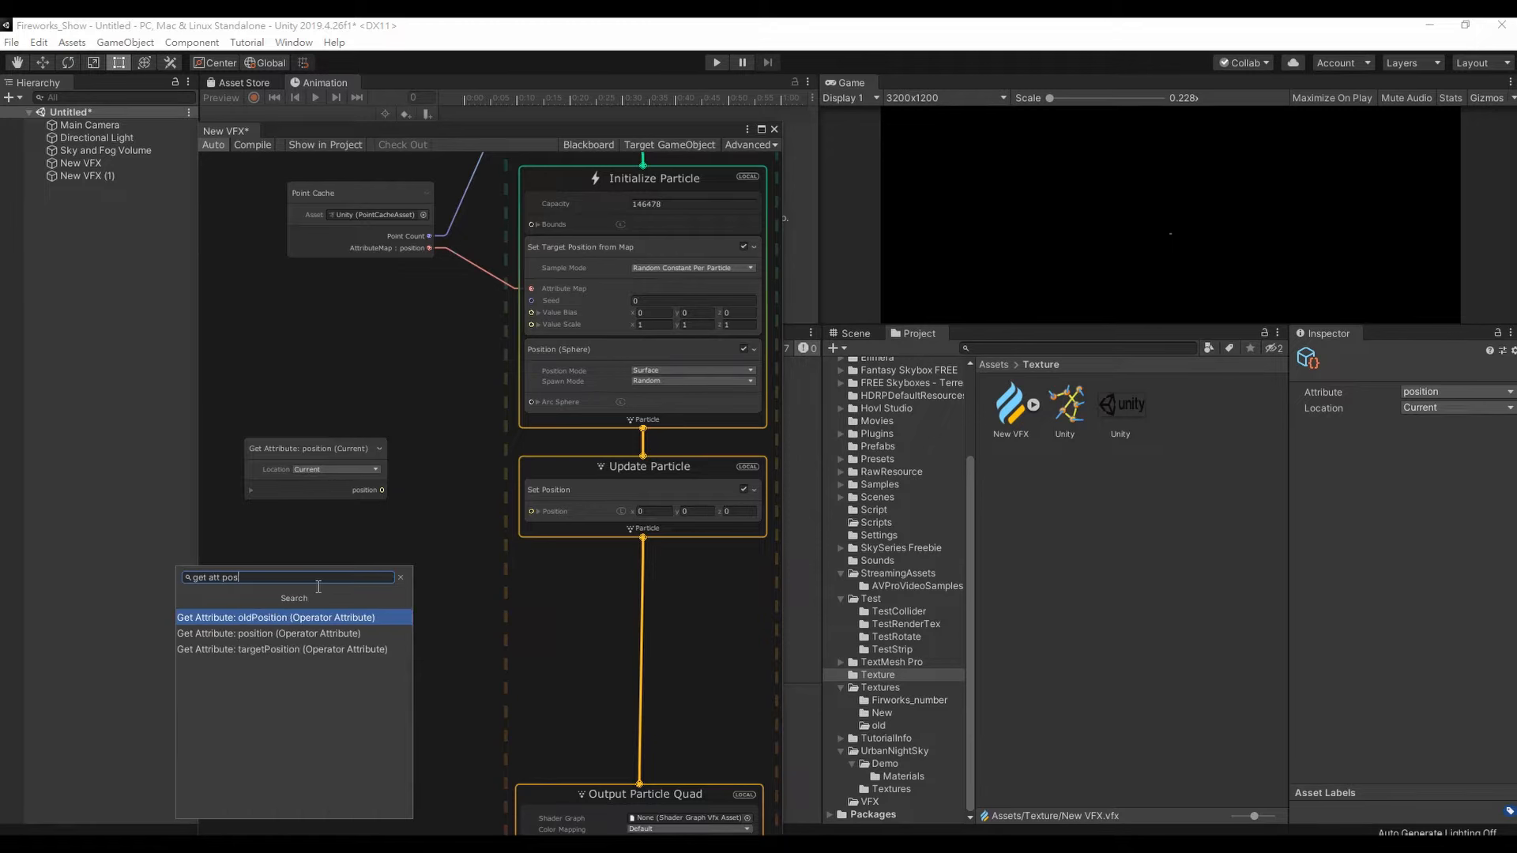
{"action": "left_click", "coordinate": [277, 651]}
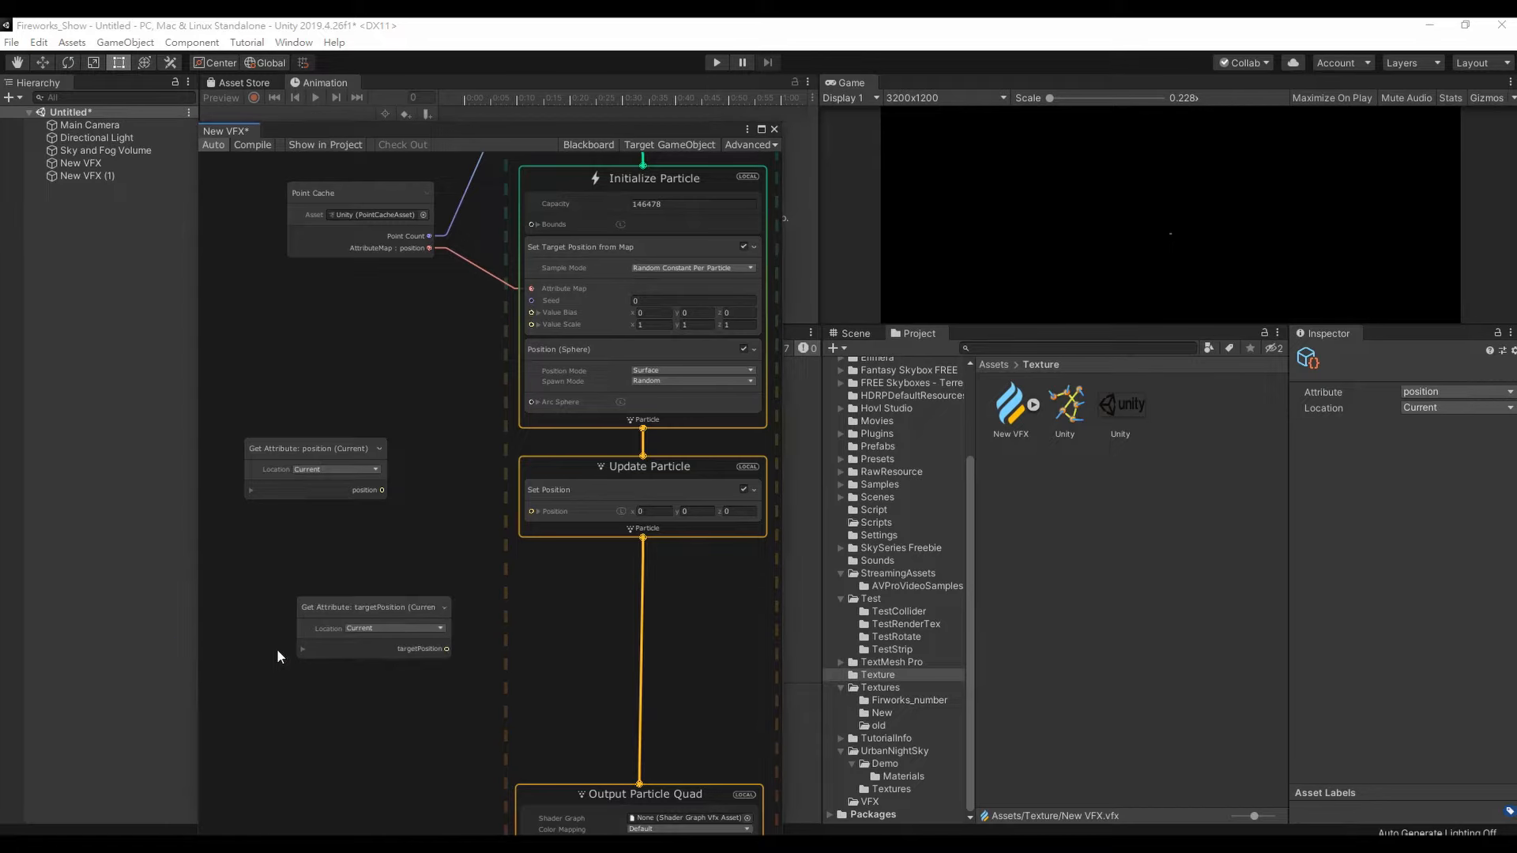
{"action": "left_click_drag", "start_coordinate": [388, 604], "coordinate": [330, 589]}
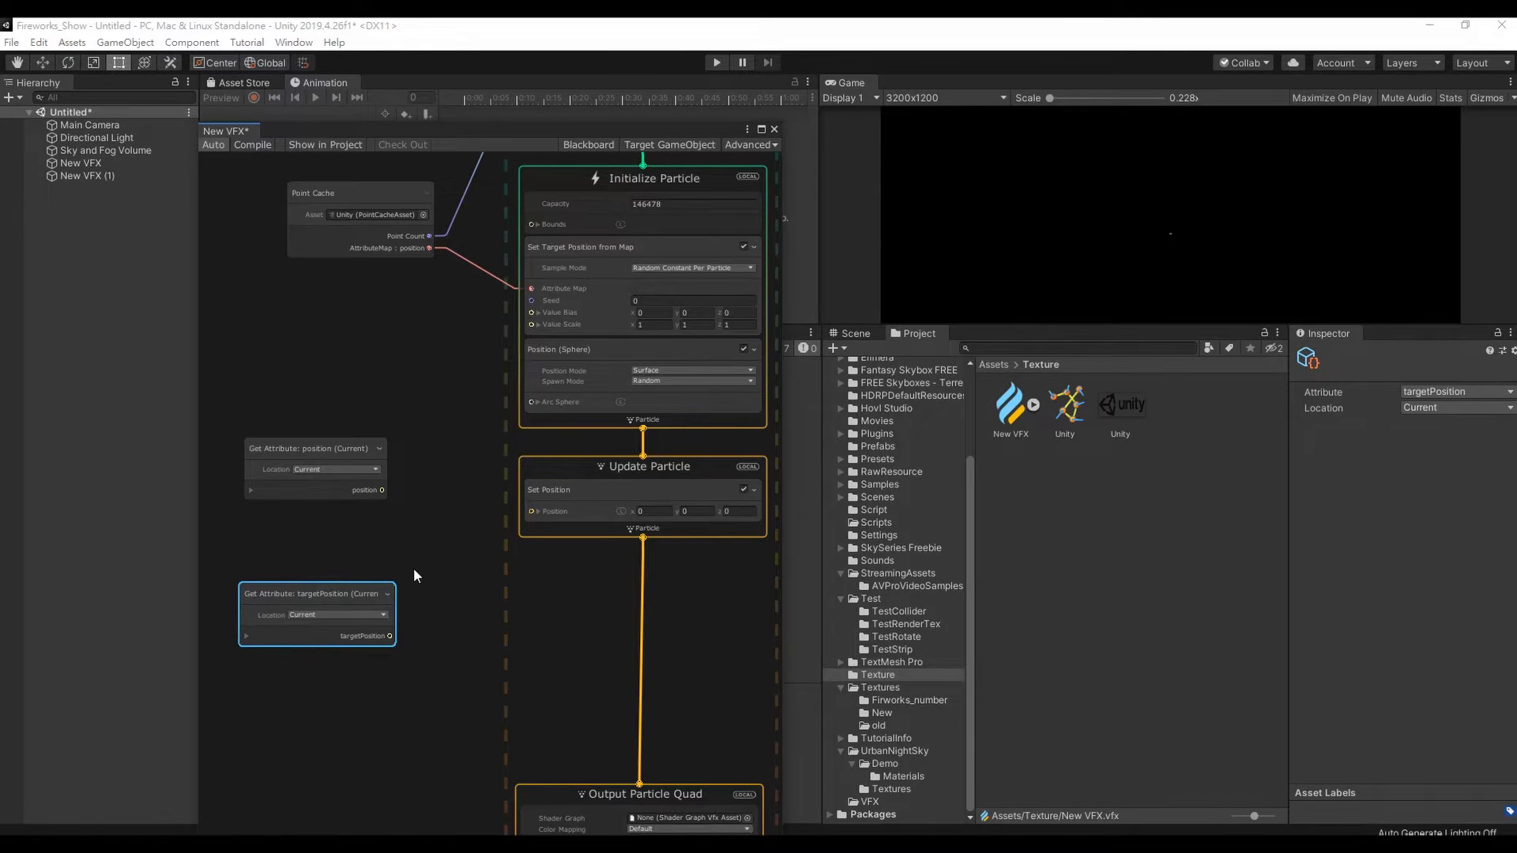
- Add a Lerp operator between the two Get Attribute nodes and the Update Particle context
{"action": "right_click", "coordinate": [436, 523]}
{"action": "left_click", "coordinate": [446, 531]}
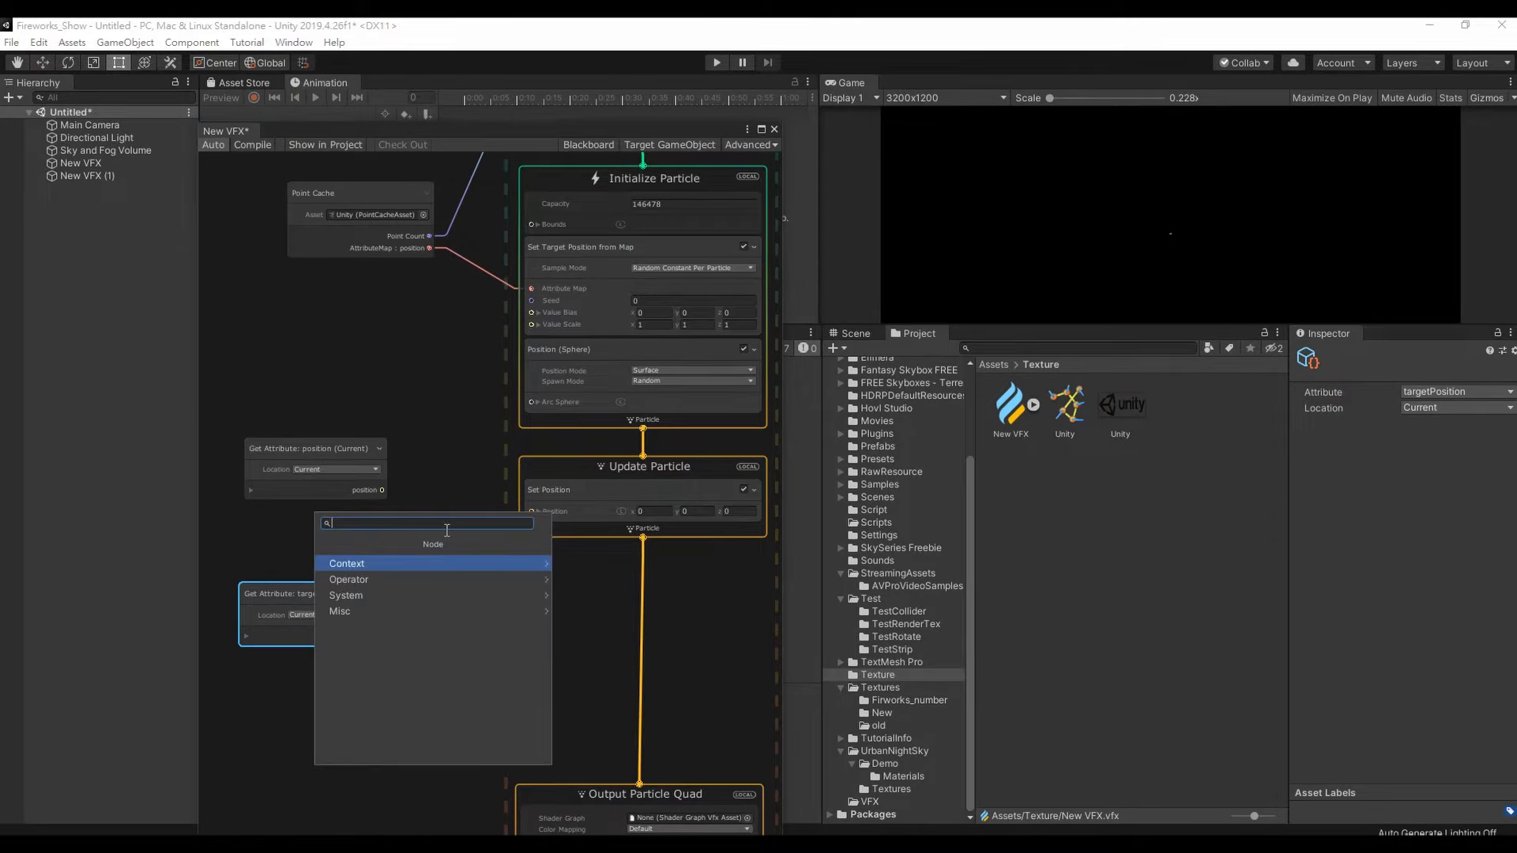
{"action": "type", "text": "lerp"}
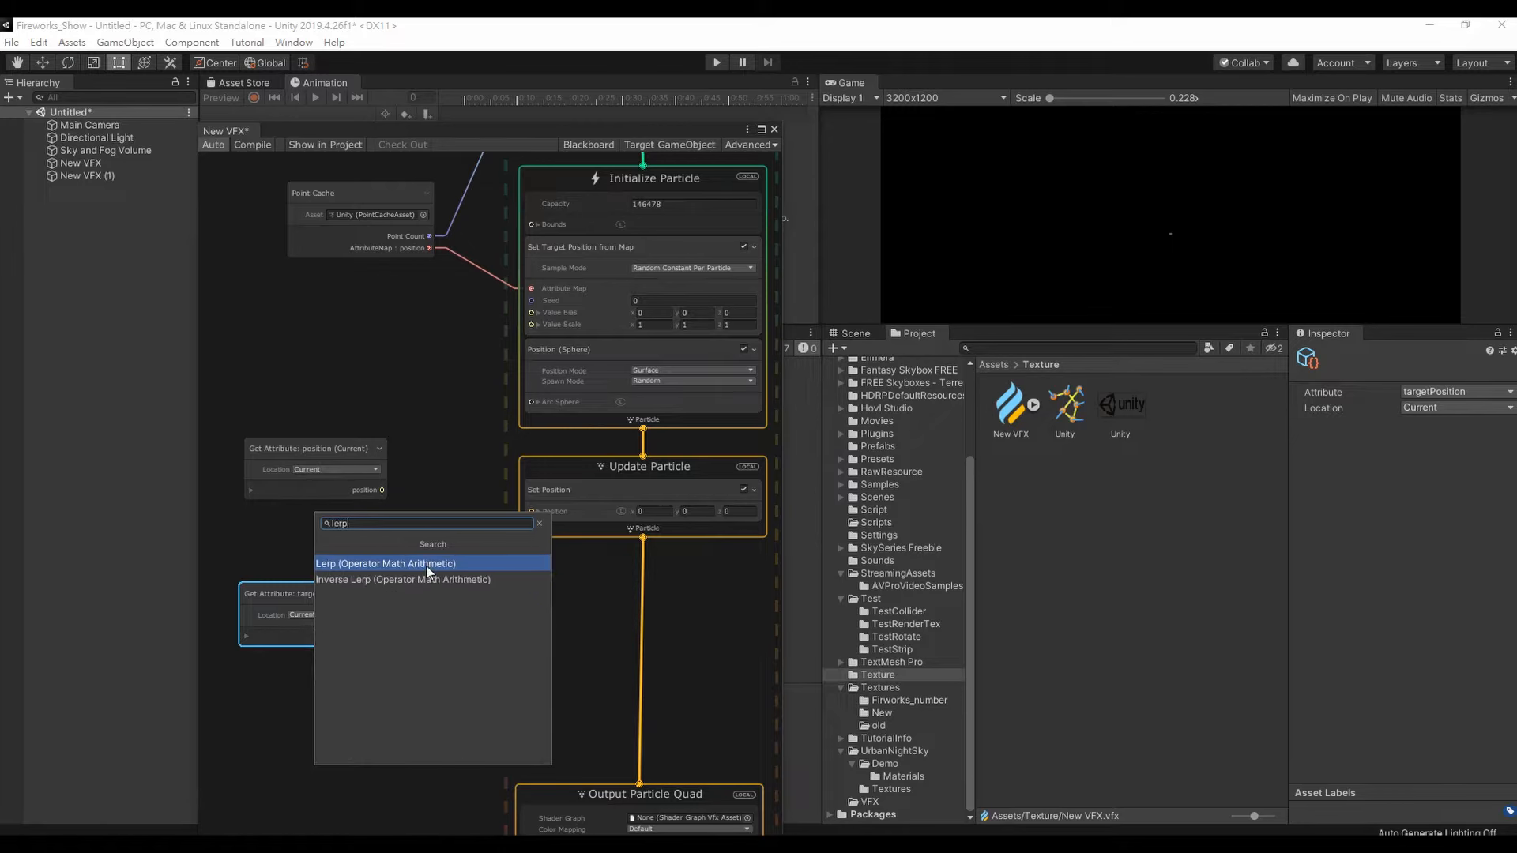
{"action": "left_click", "coordinate": [425, 566]}
{"action": "left_click_drag", "start_coordinate": [474, 548], "coordinate": [410, 534]}
- Connect position to the Lerp's X and targetPosition to its Y, and feed the Lerp output into Set Position's Position
{"action": "left_click_drag", "start_coordinate": [337, 588], "coordinate": [292, 537]}
{"action": "left_click_drag", "start_coordinate": [325, 447], "coordinate": [294, 440]}
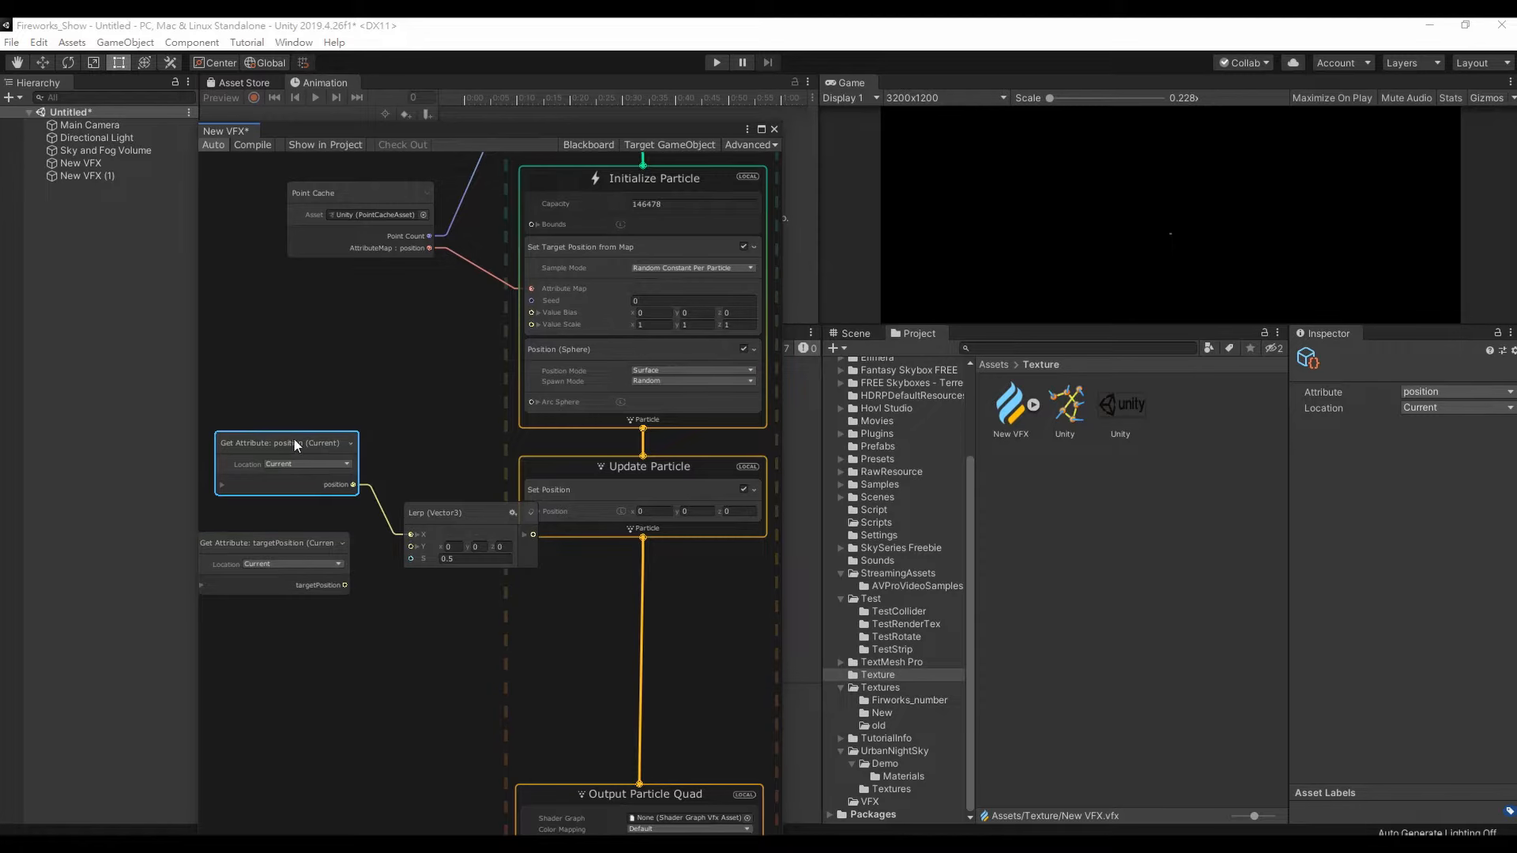
{"action": "scroll", "coordinate": [419, 449], "scroll_direction": "down", "scroll_amount": 1}
{"action": "left_click_drag", "start_coordinate": [450, 510], "coordinate": [429, 484]}
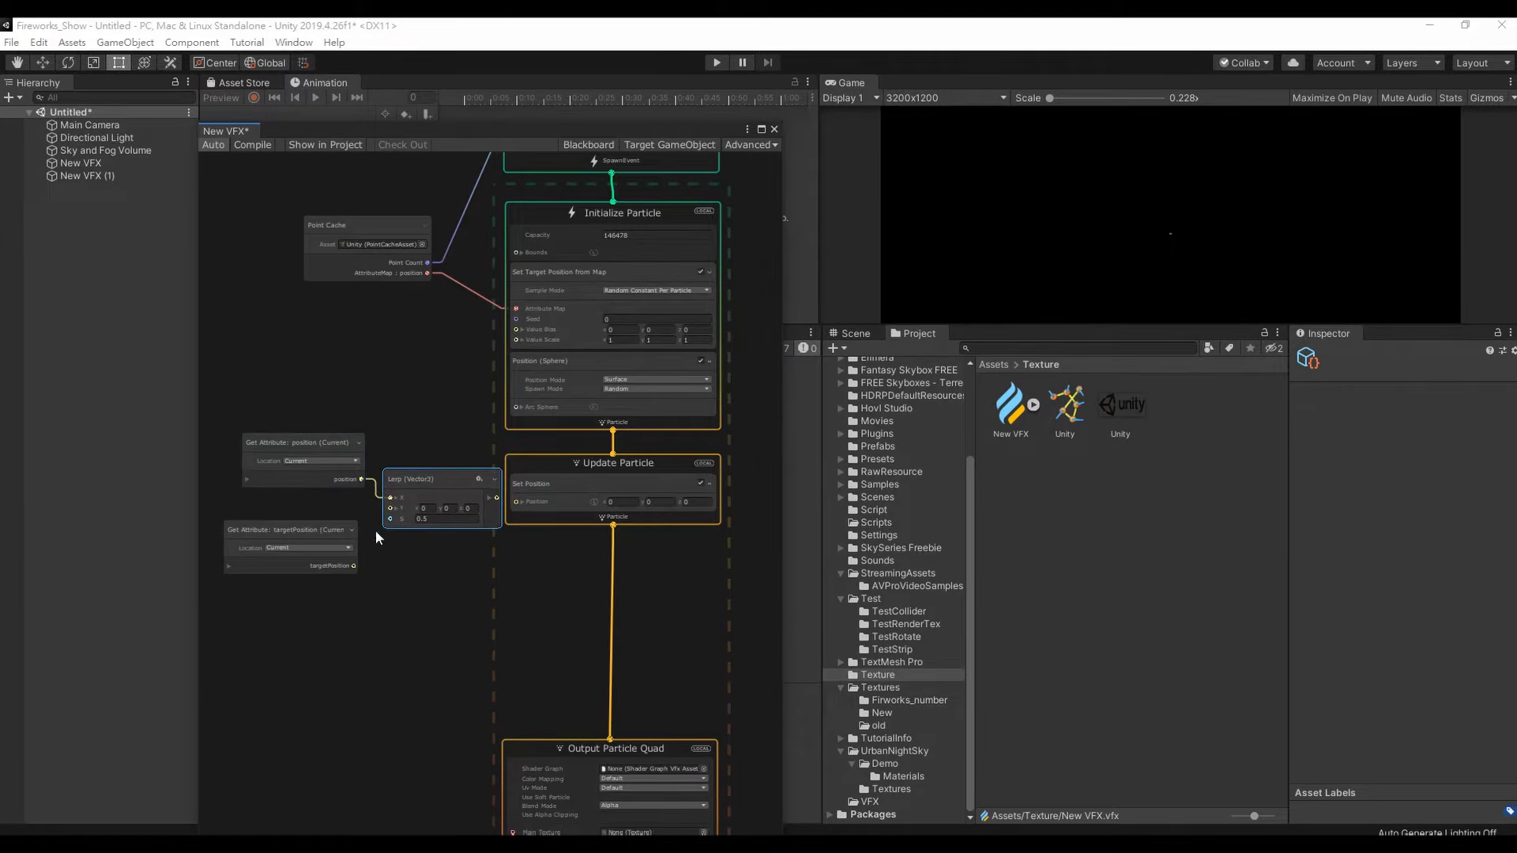
{"action": "left_click_drag", "start_coordinate": [361, 564], "coordinate": [385, 511]}
{"action": "left_click_drag", "start_coordinate": [323, 441], "coordinate": [305, 439]}
{"action": "left_click_drag", "start_coordinate": [434, 479], "coordinate": [514, 506]}
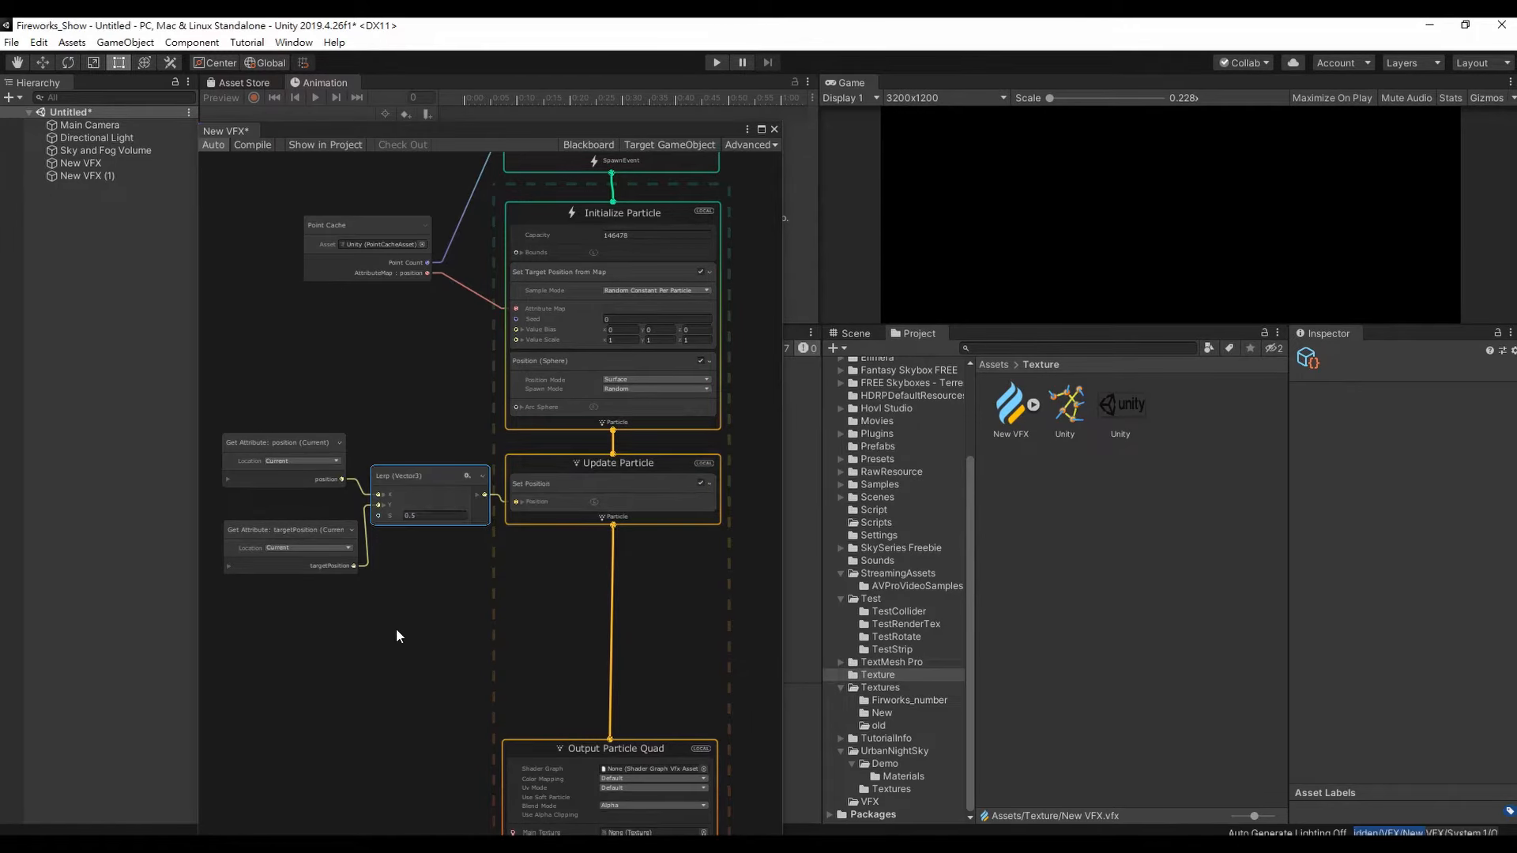
- Move the position and targetPosition Get Attribute nodes farther away from the Lerp node to space out the graph
{"action": "middle_click_drag", "start_coordinate": [407, 617], "coordinate": [453, 597]}
{"action": "left_click", "coordinate": [377, 499]}
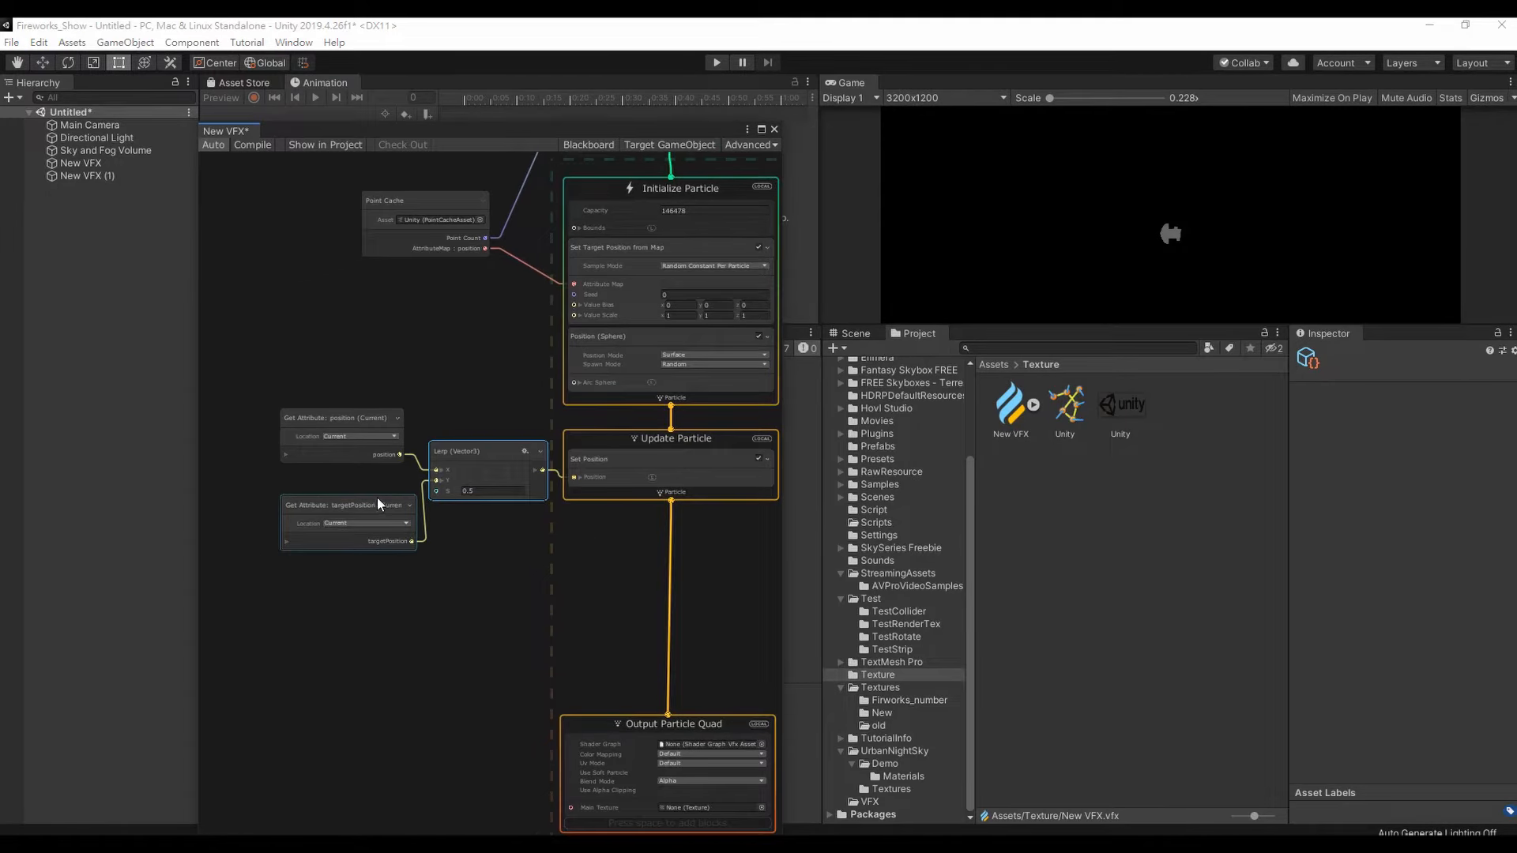
{"action": "left_click_drag", "start_coordinate": [347, 500], "coordinate": [309, 495]}
{"action": "left_click_drag", "start_coordinate": [334, 411], "coordinate": [303, 405]}
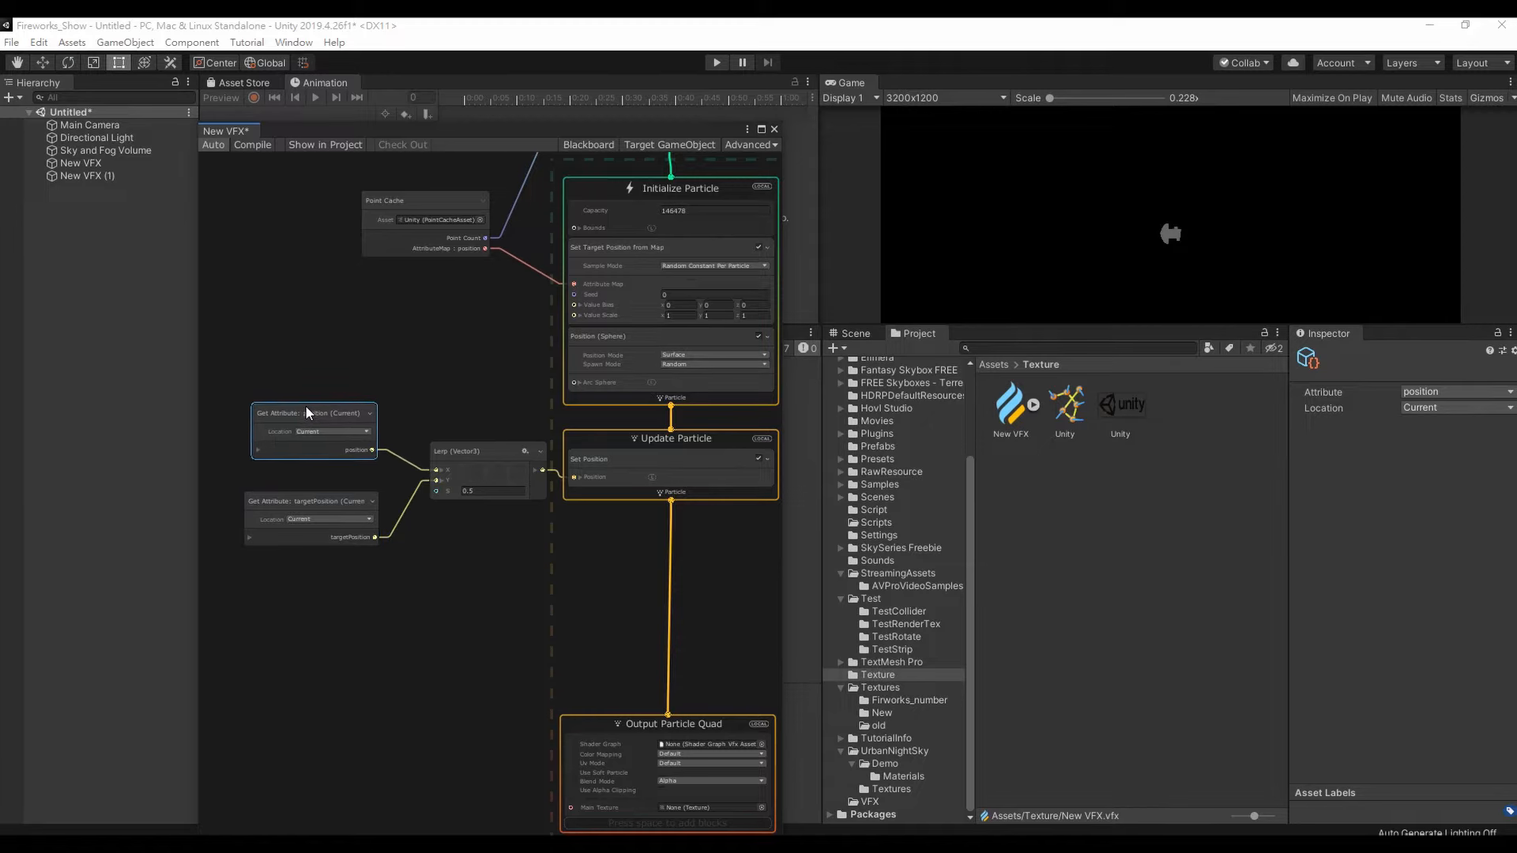
- Add a Turbulence force block below Set Position in the Update Particle context
{"action": "middle_click_drag", "start_coordinate": [557, 590], "coordinate": [515, 520]}
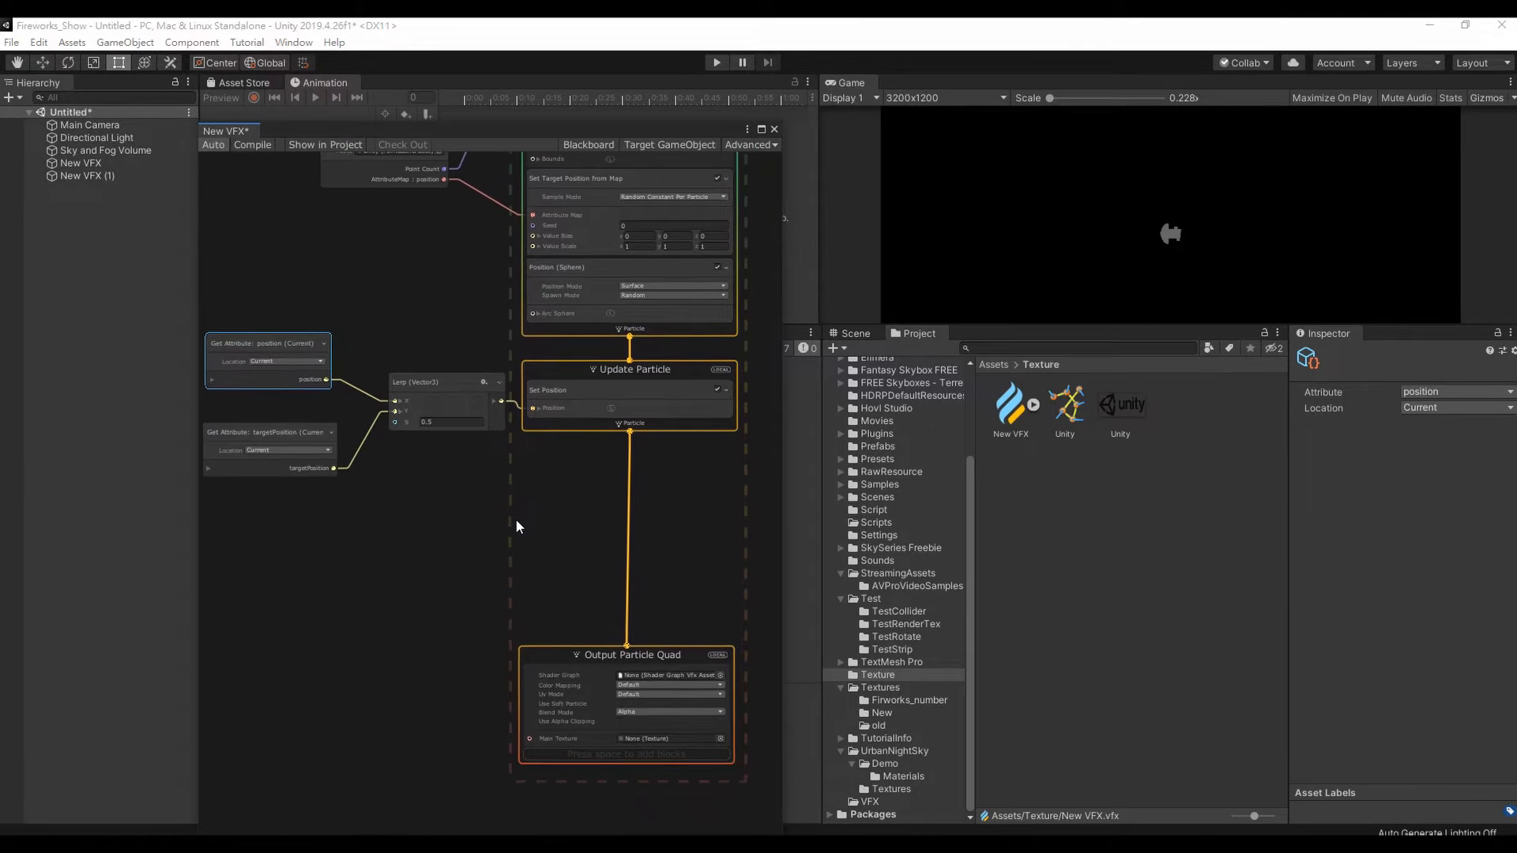
{"action": "left_click", "coordinate": [685, 425]}
{"action": "right_click", "coordinate": [686, 426]}
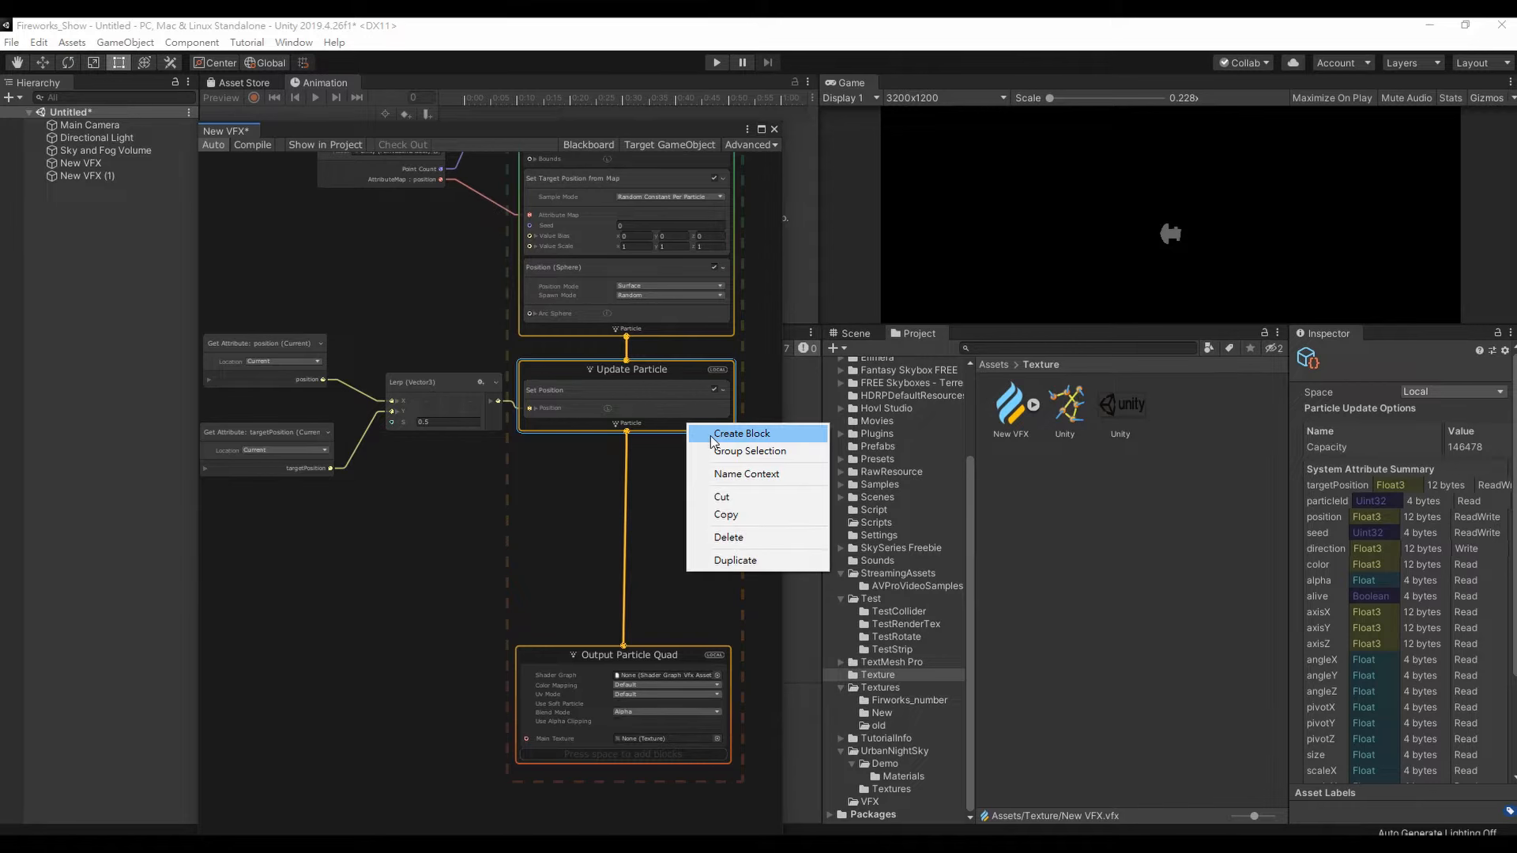
{"action": "left_click", "coordinate": [712, 437]}
{"action": "type", "text": "tur"}
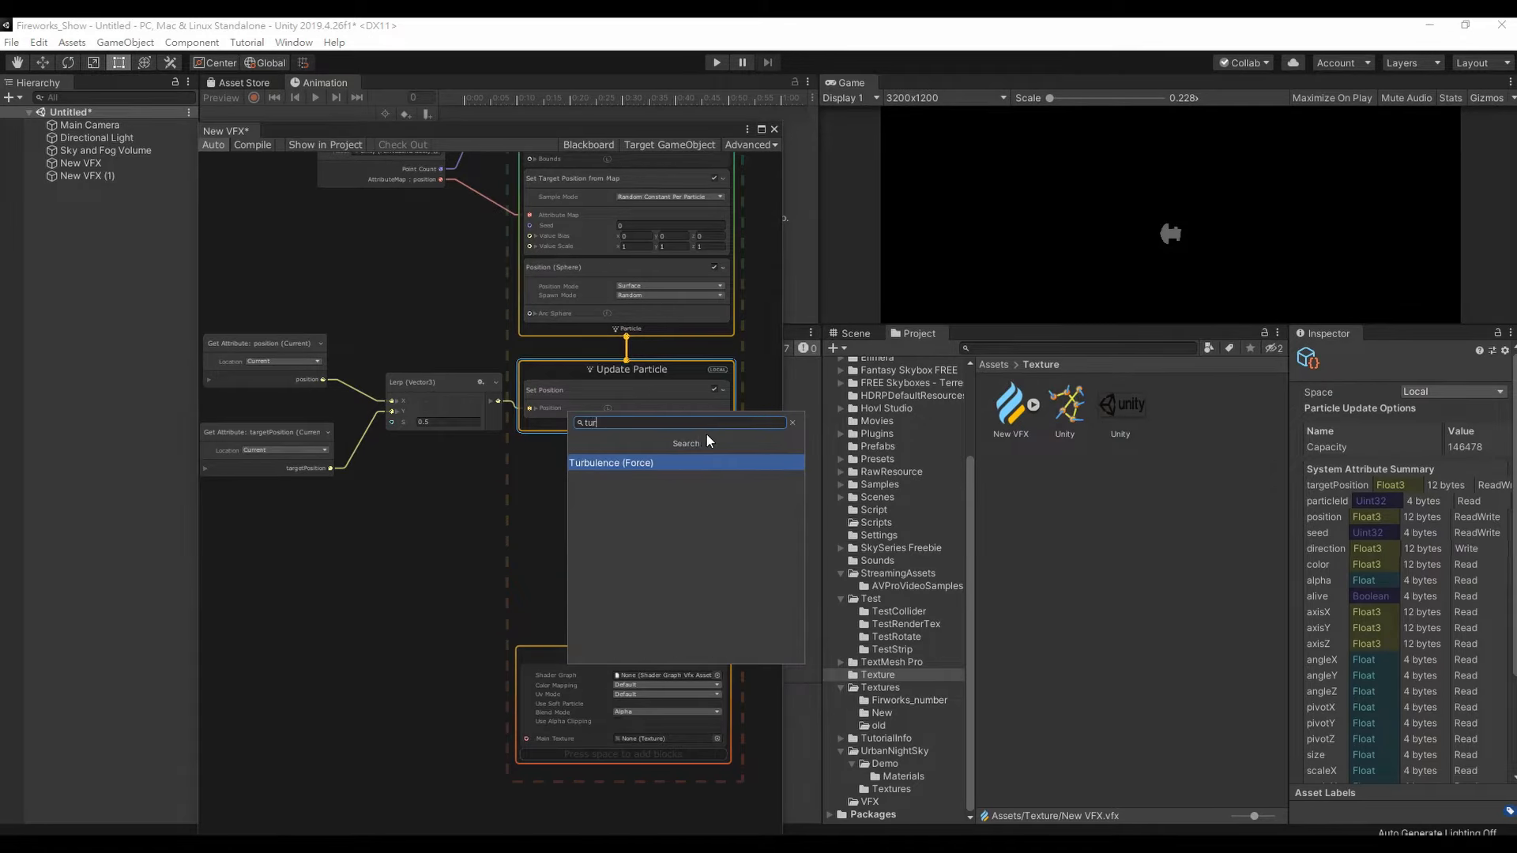
{"action": "left_click", "coordinate": [716, 464]}
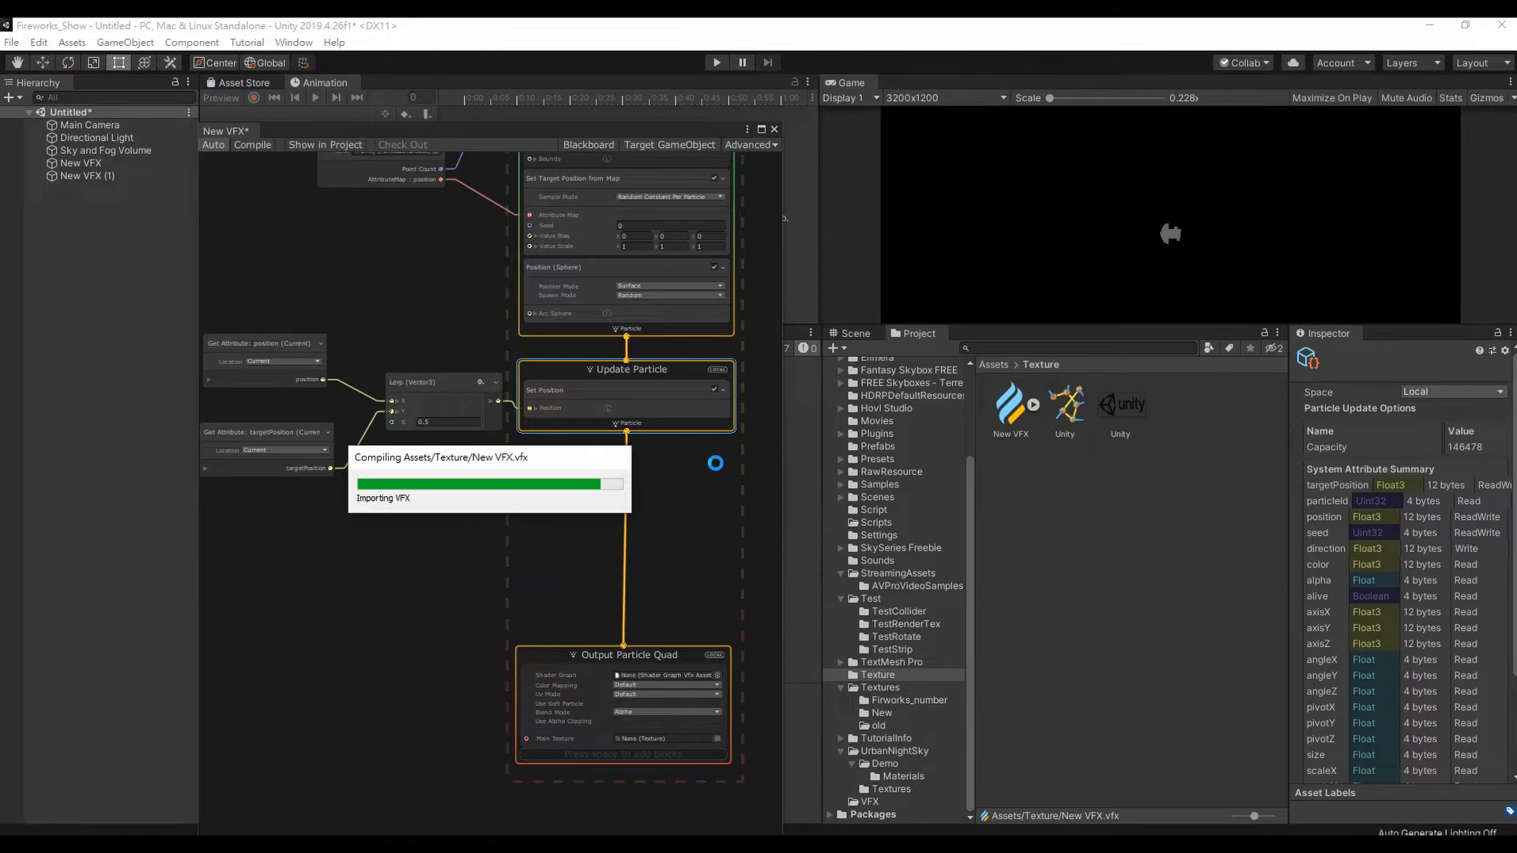
{"action": "left_click", "coordinate": [679, 424]}
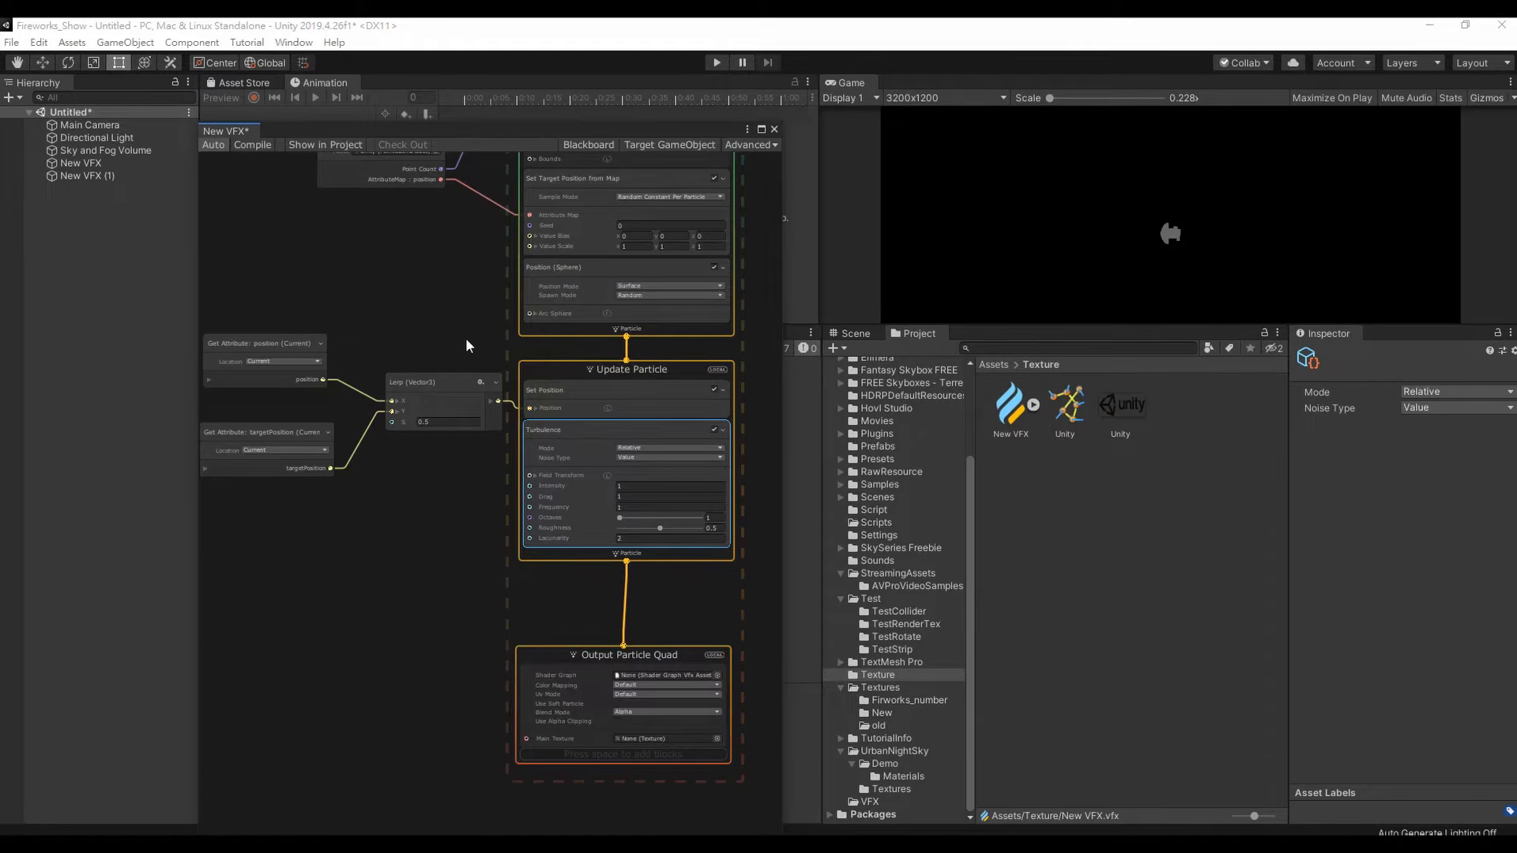
- Create a float property named Turbulence in the Blackboard and place its node in the graph below the Lerp
{"action": "middle_click_drag", "start_coordinate": [390, 575], "coordinate": [456, 552]}
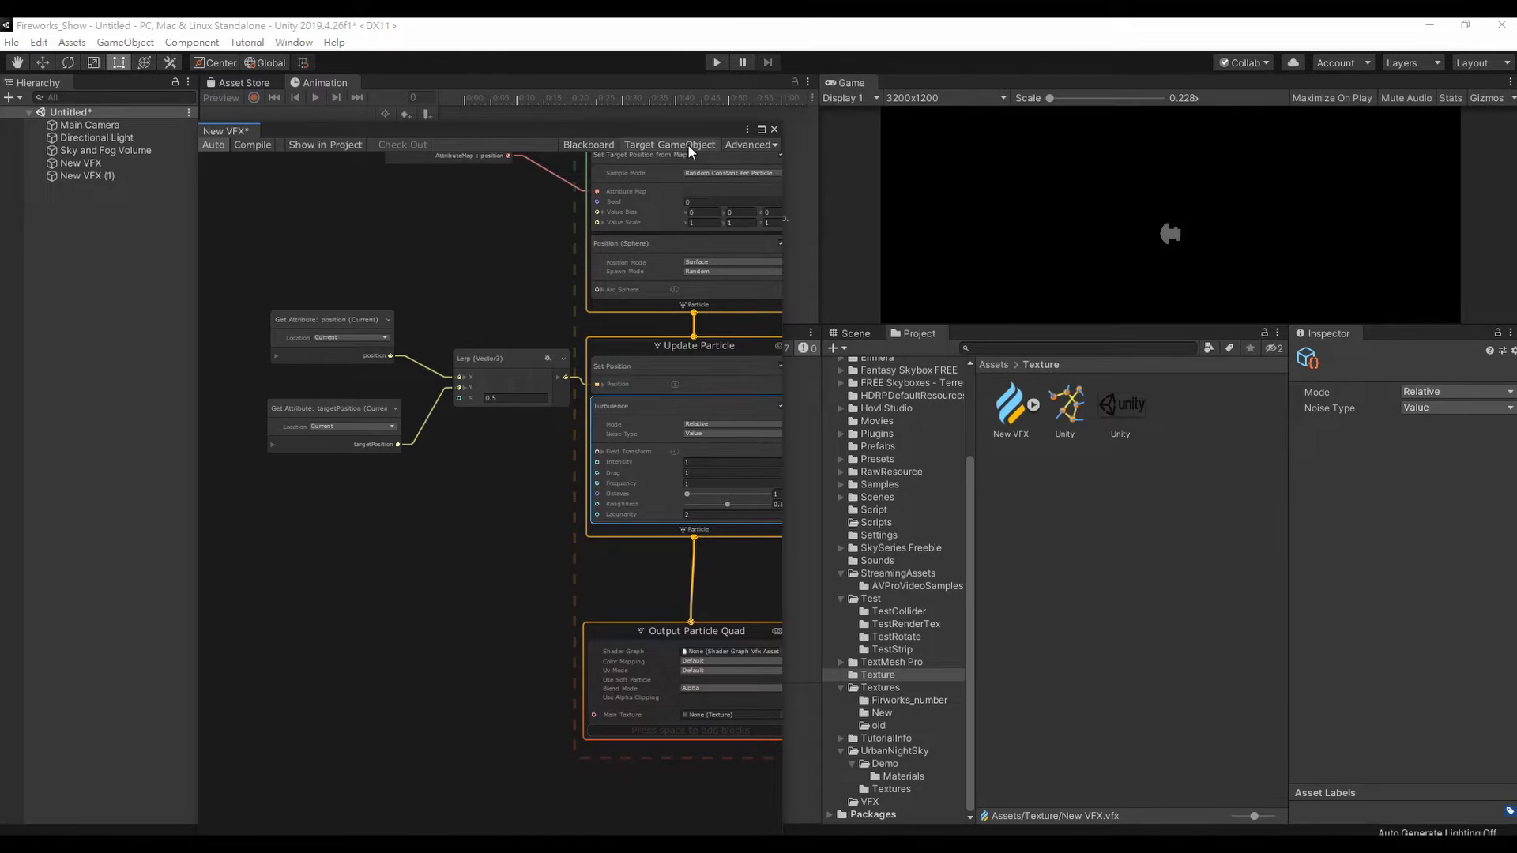
{"action": "left_click", "coordinate": [567, 144]}
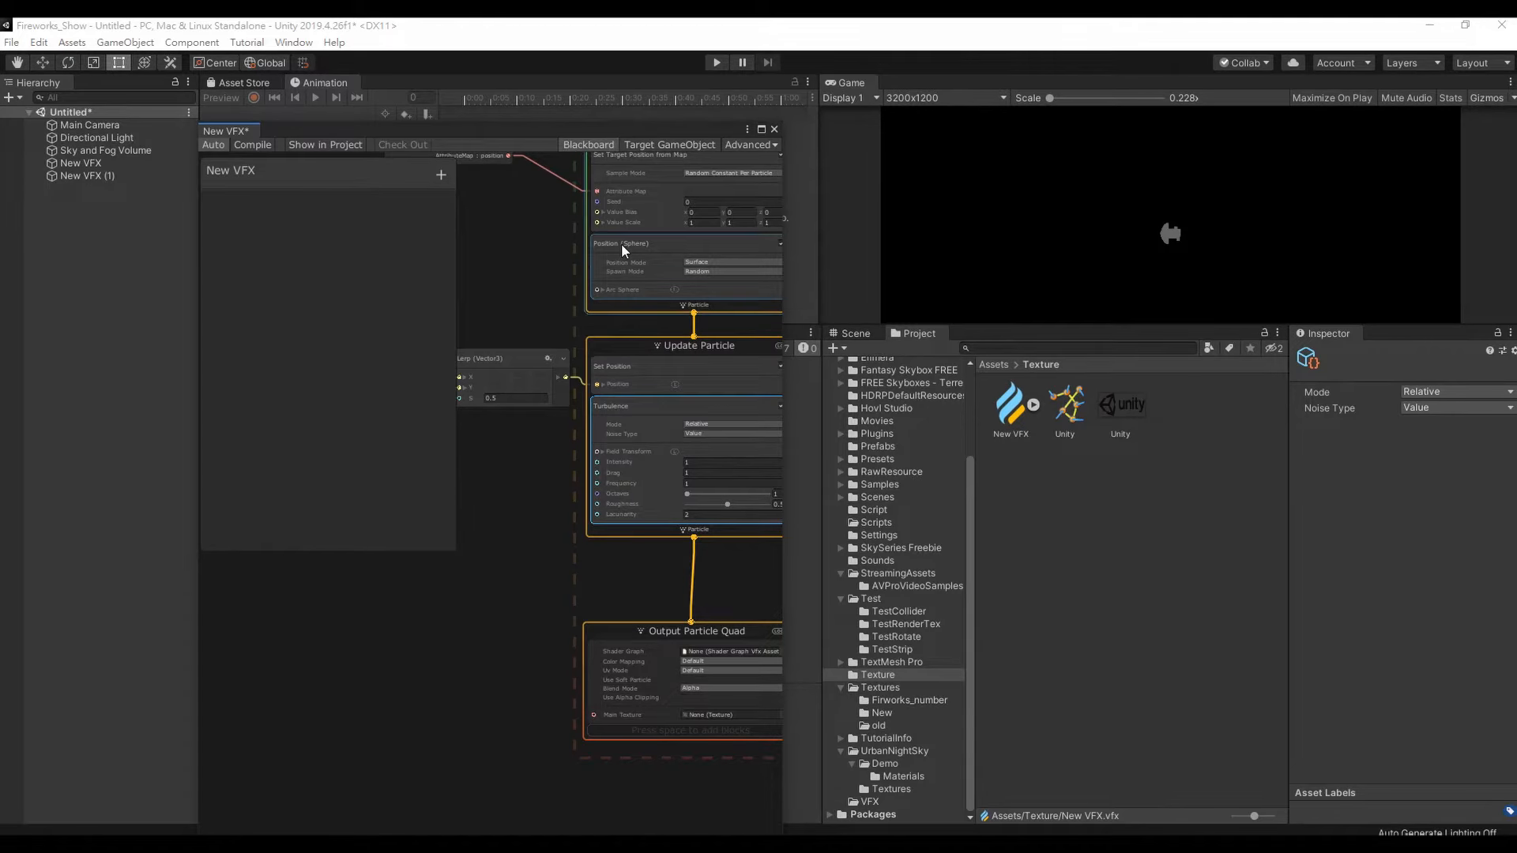
{"action": "left_click", "coordinate": [441, 174]}
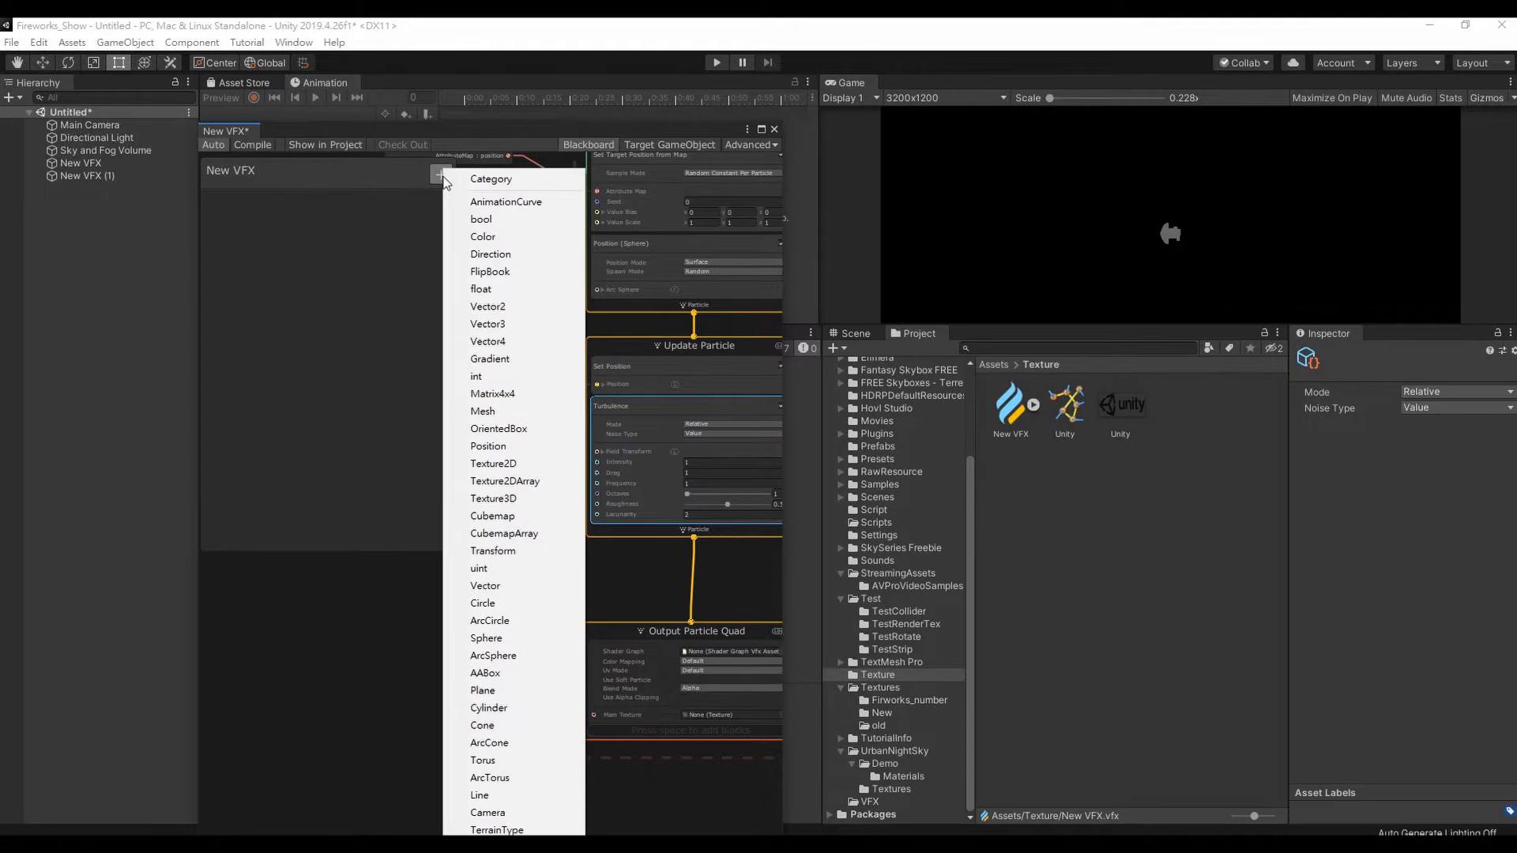
{"action": "left_click", "coordinate": [502, 289]}
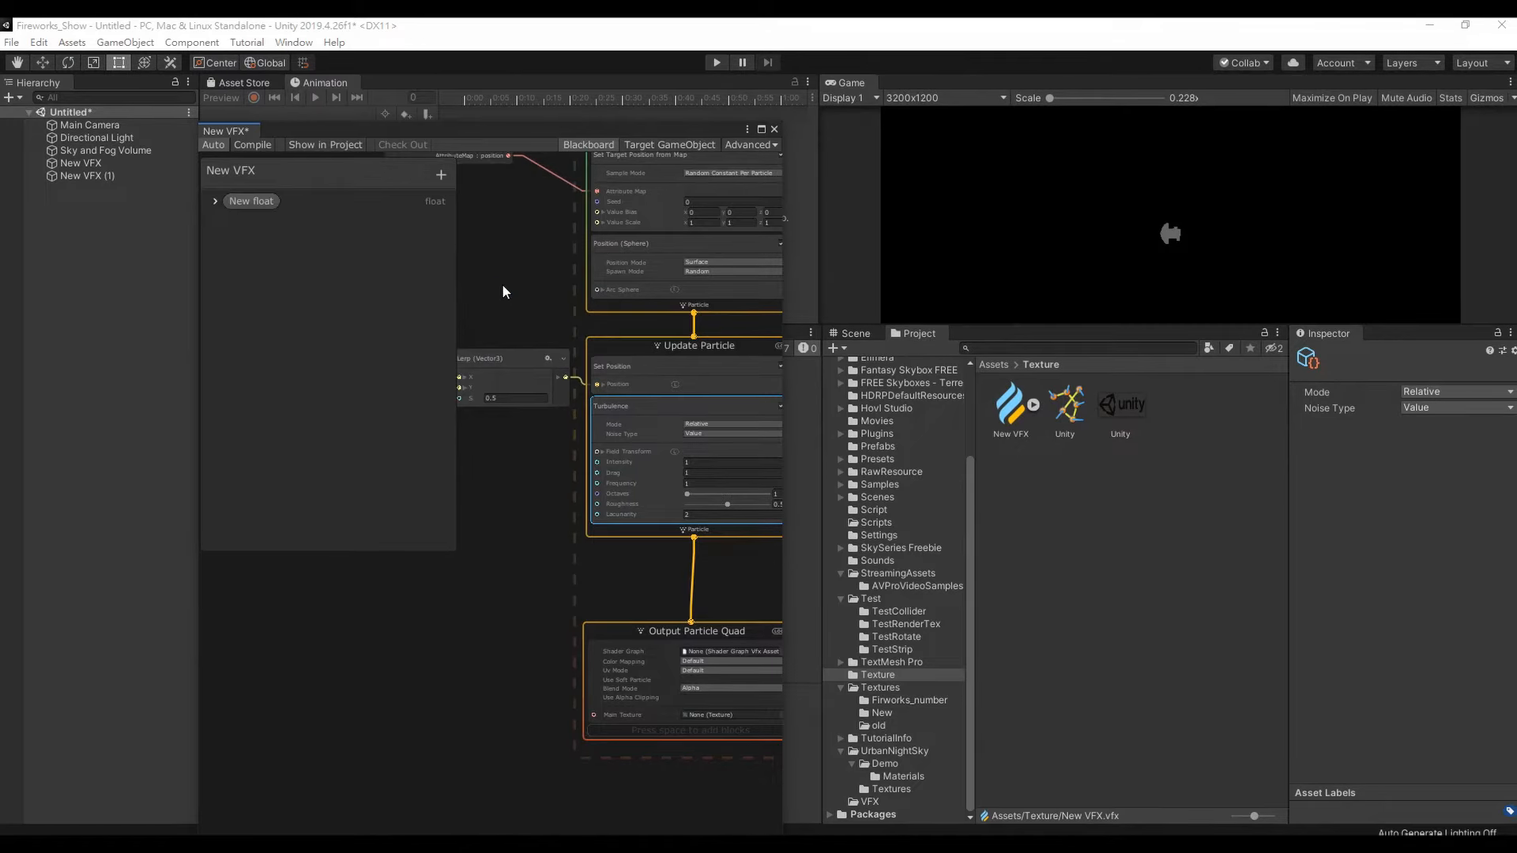
{"action": "double_click", "coordinate": [258, 204]}
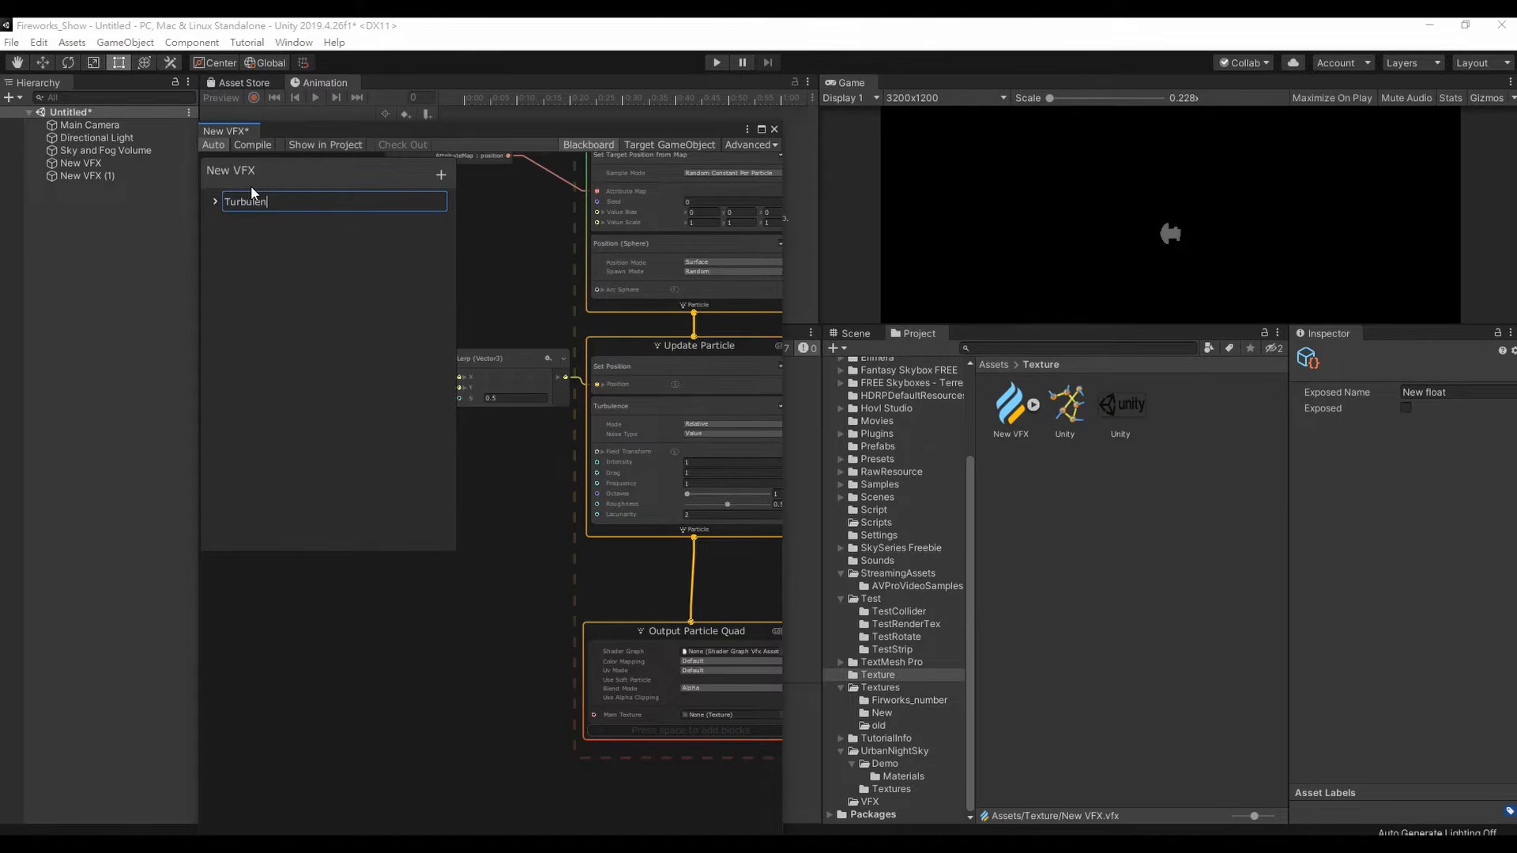
{"action": "key", "text": "Return"}
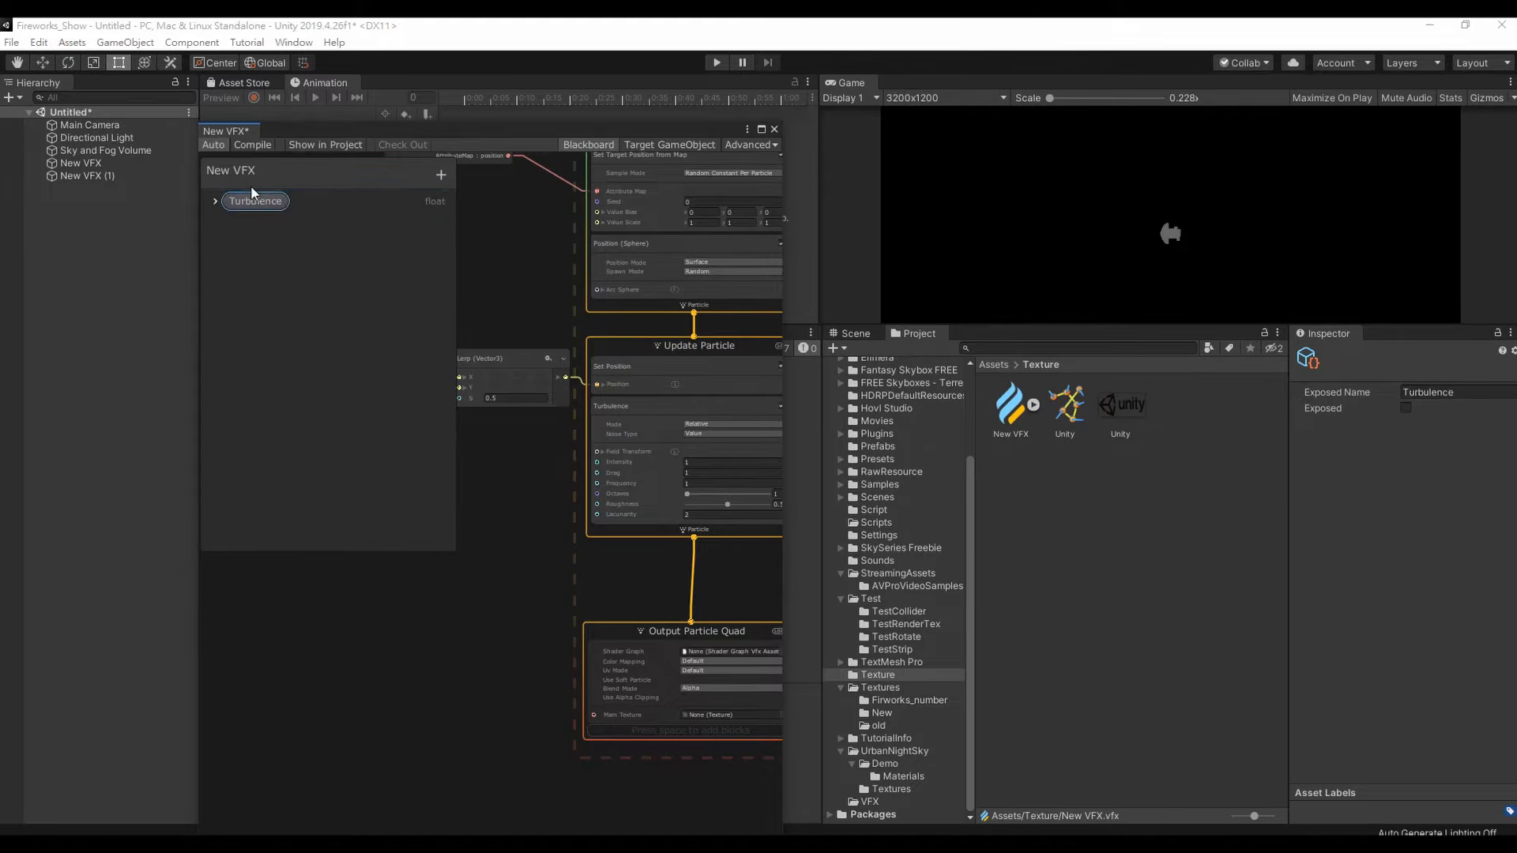
{"action": "left_click_drag", "start_coordinate": [253, 192], "coordinate": [452, 581]}
{"action": "middle_click_drag", "start_coordinate": [523, 538], "coordinate": [562, 515]}
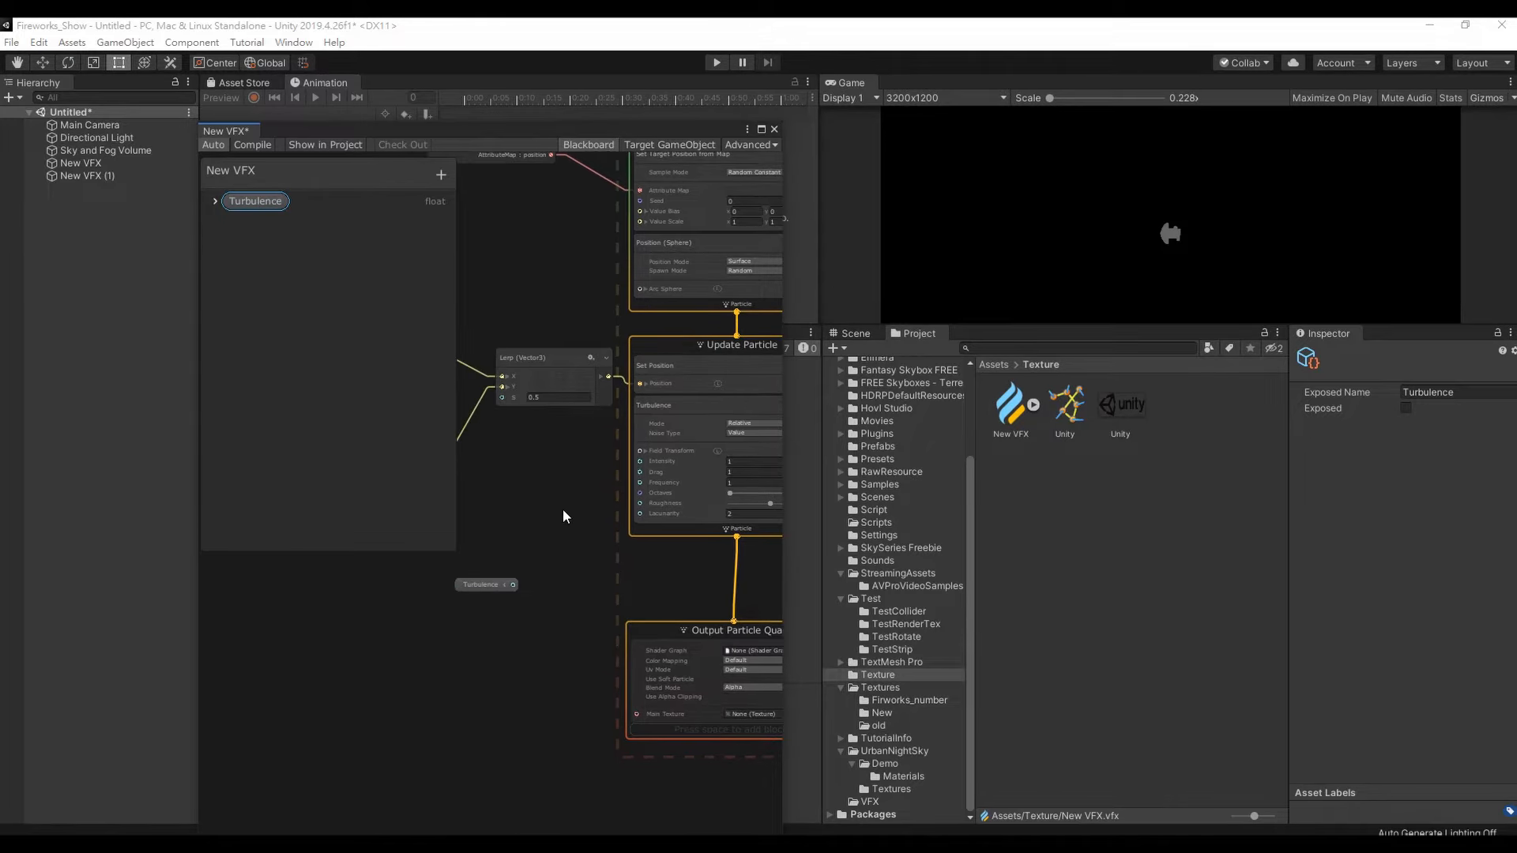
- Create a float property named Aggregation speed and place its node in the graph between the Lerp and Turbulence nodes
{"action": "left_click", "coordinate": [440, 180]}
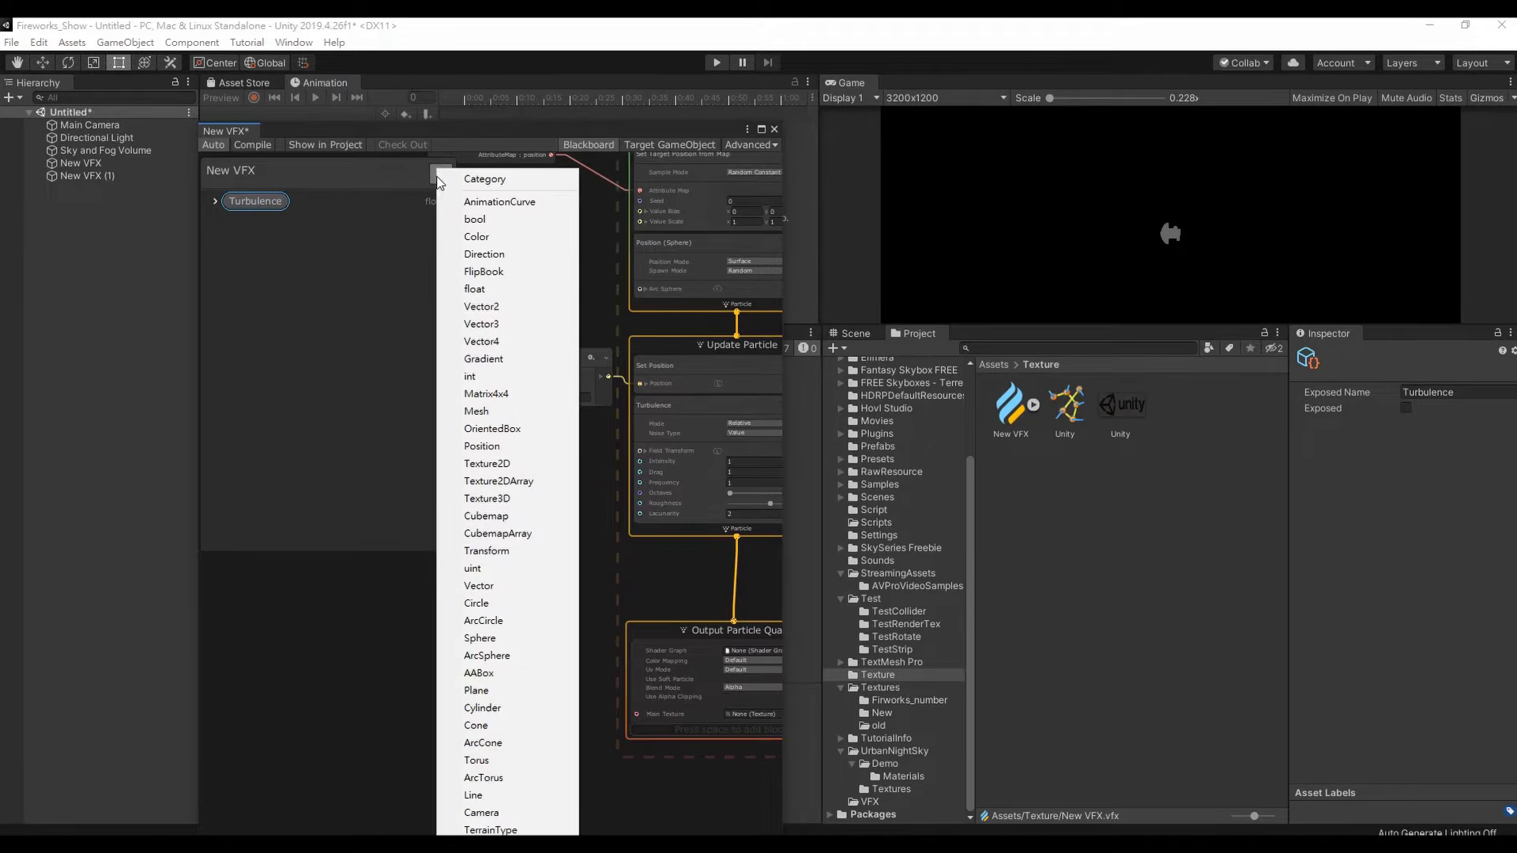
{"action": "left_click", "coordinate": [507, 288]}
{"action": "double_click", "coordinate": [245, 224]}
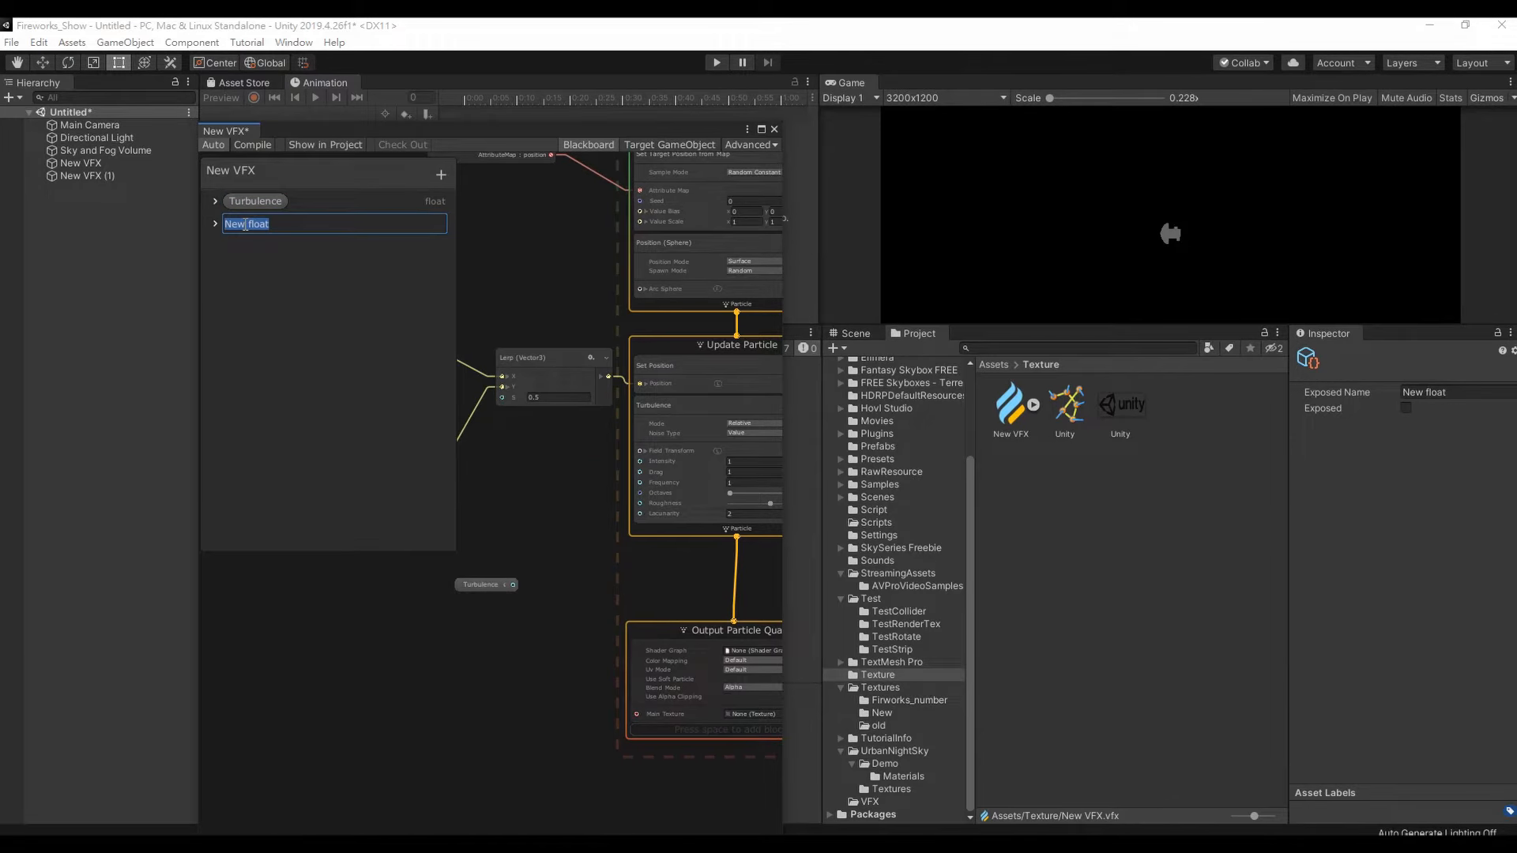
{"action": "type", "text": "Aggregation speed"}
{"action": "key", "text": "Return"}
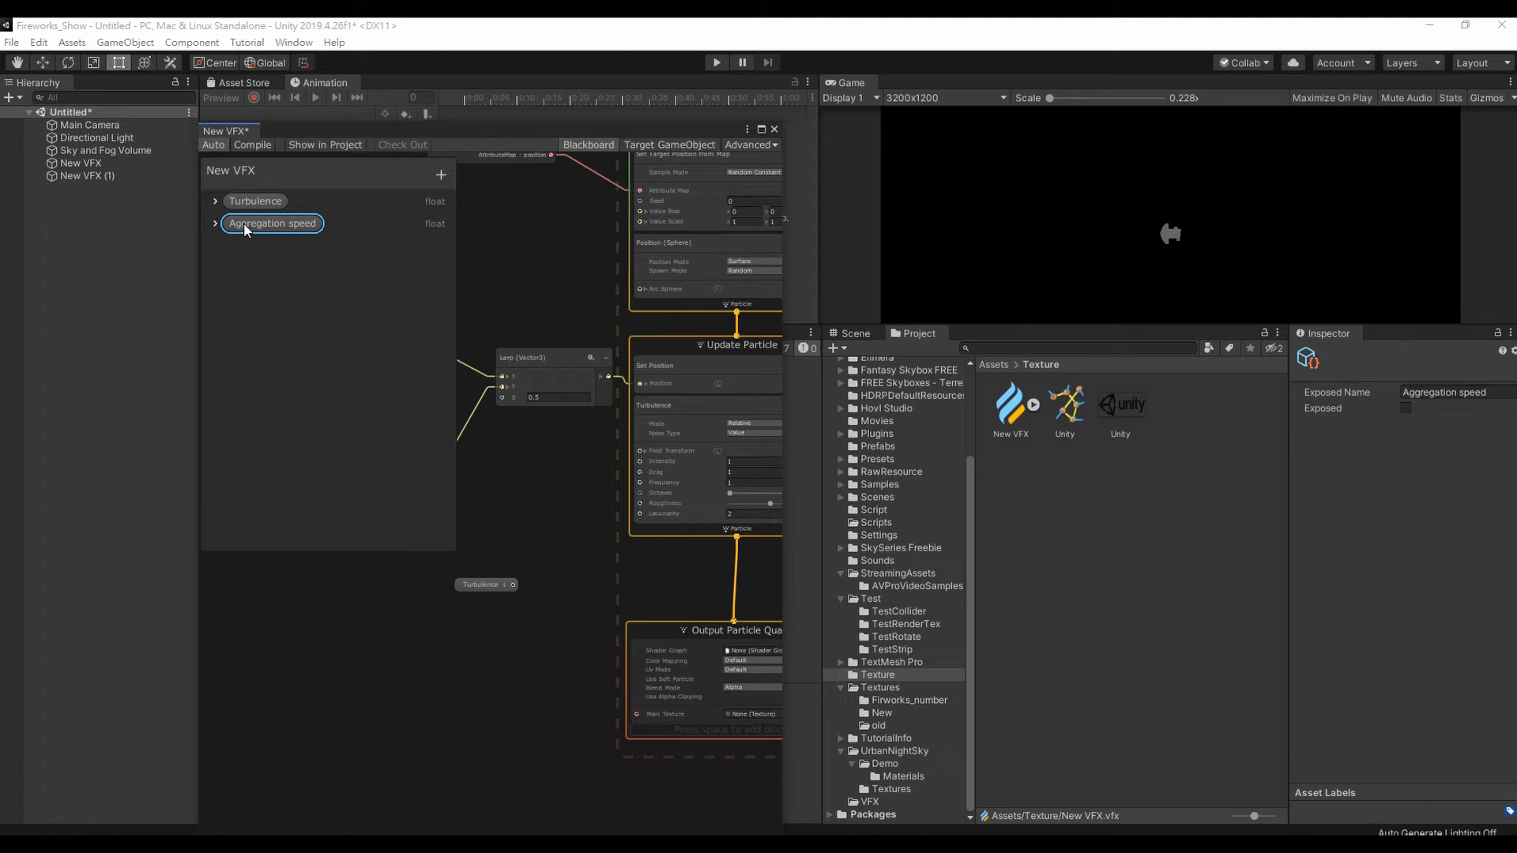
{"action": "left_click_drag", "start_coordinate": [243, 223], "coordinate": [498, 514]}
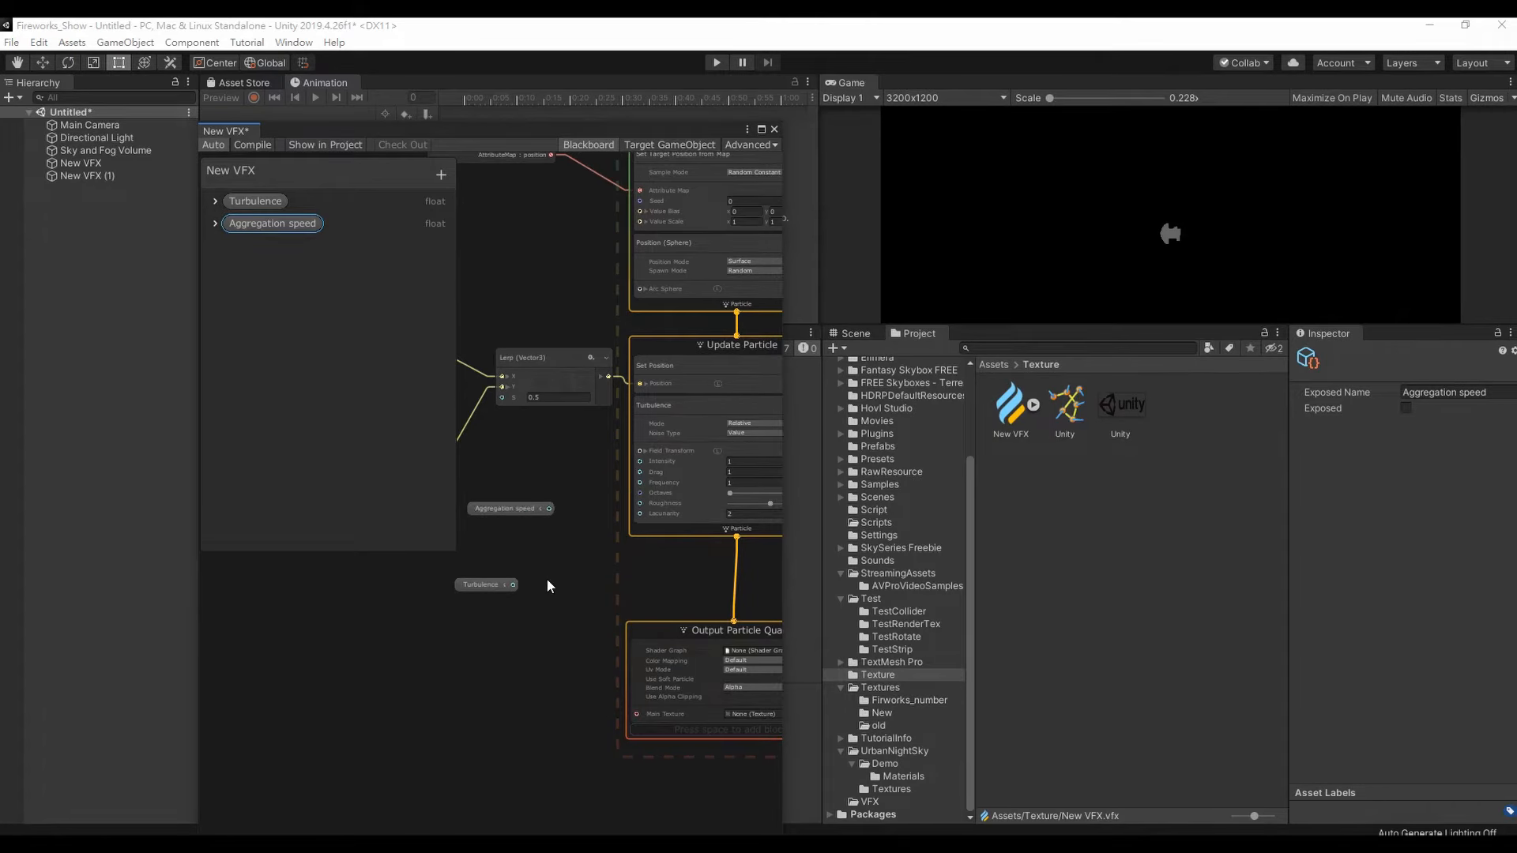
- Close the Blackboard and line up the Aggregation speed and Turbulence property nodes beneath the targetPosition node
{"action": "left_click", "coordinate": [591, 144]}
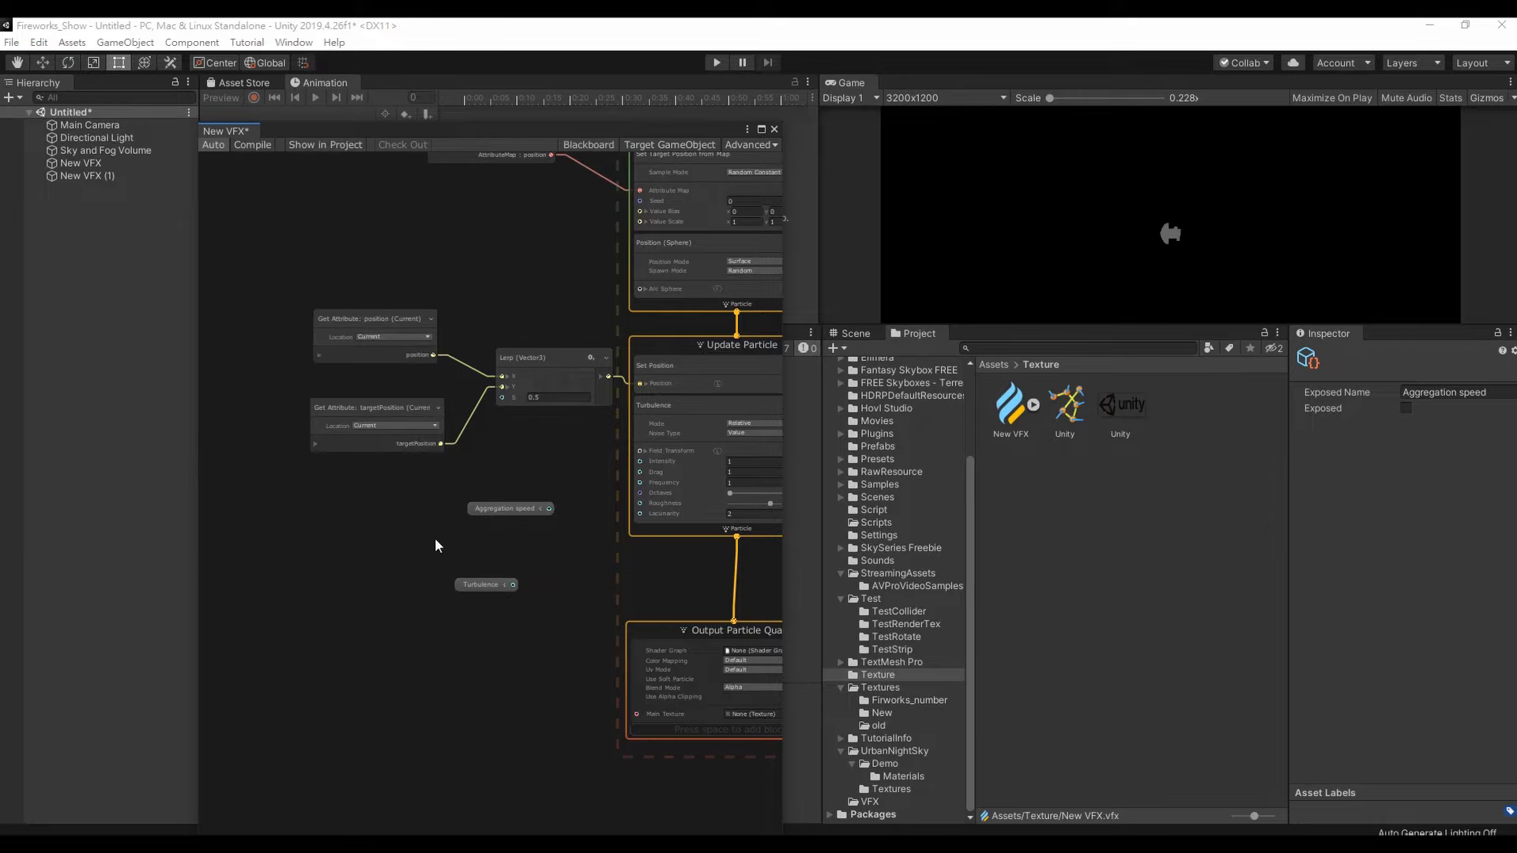
{"action": "left_click_drag", "start_coordinate": [512, 511], "coordinate": [401, 514]}
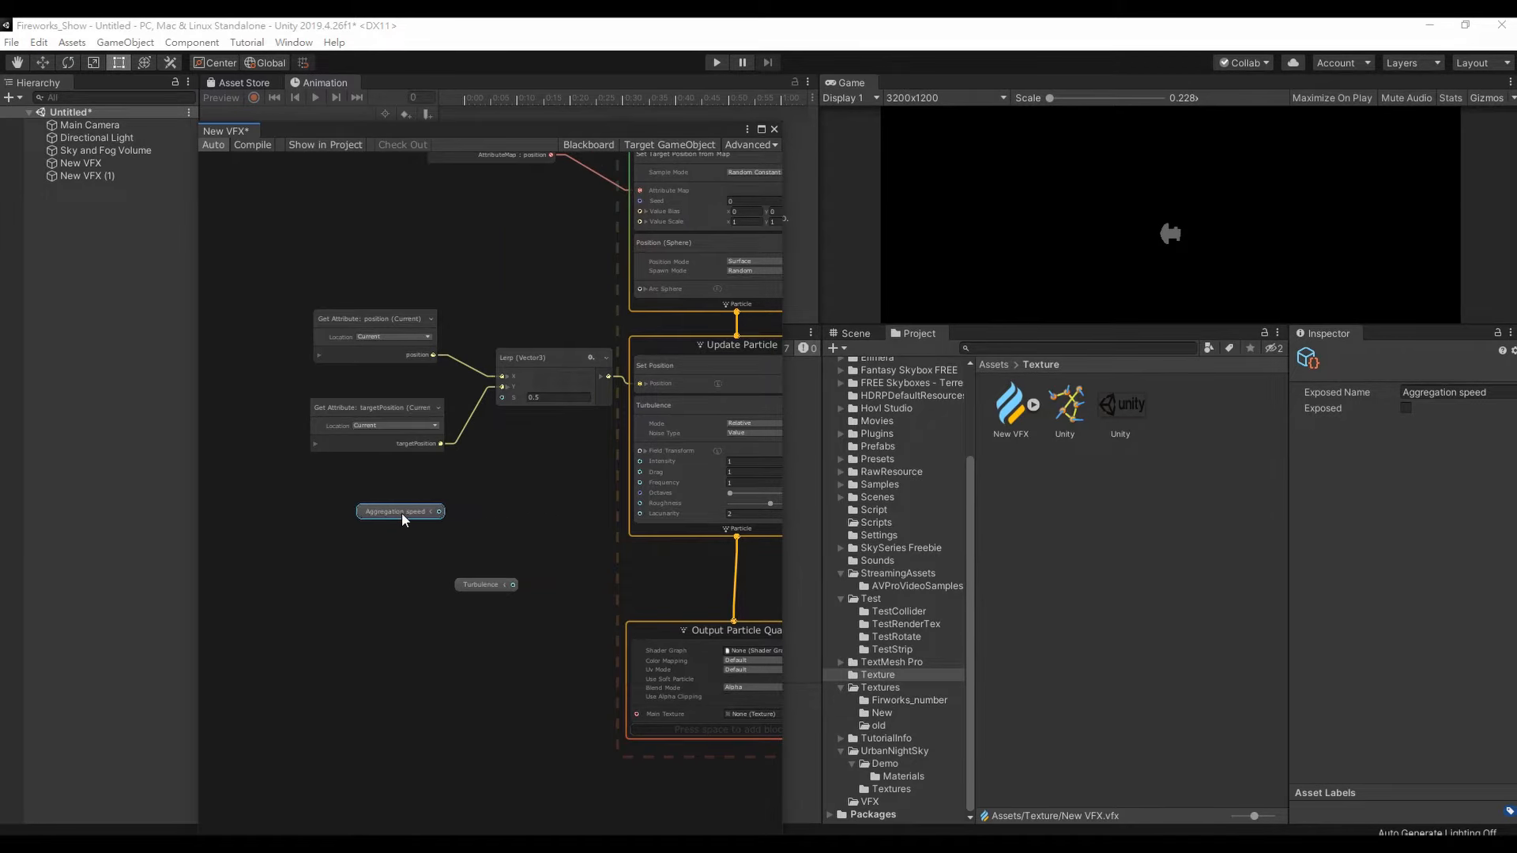
{"action": "left_click", "coordinate": [480, 584]}
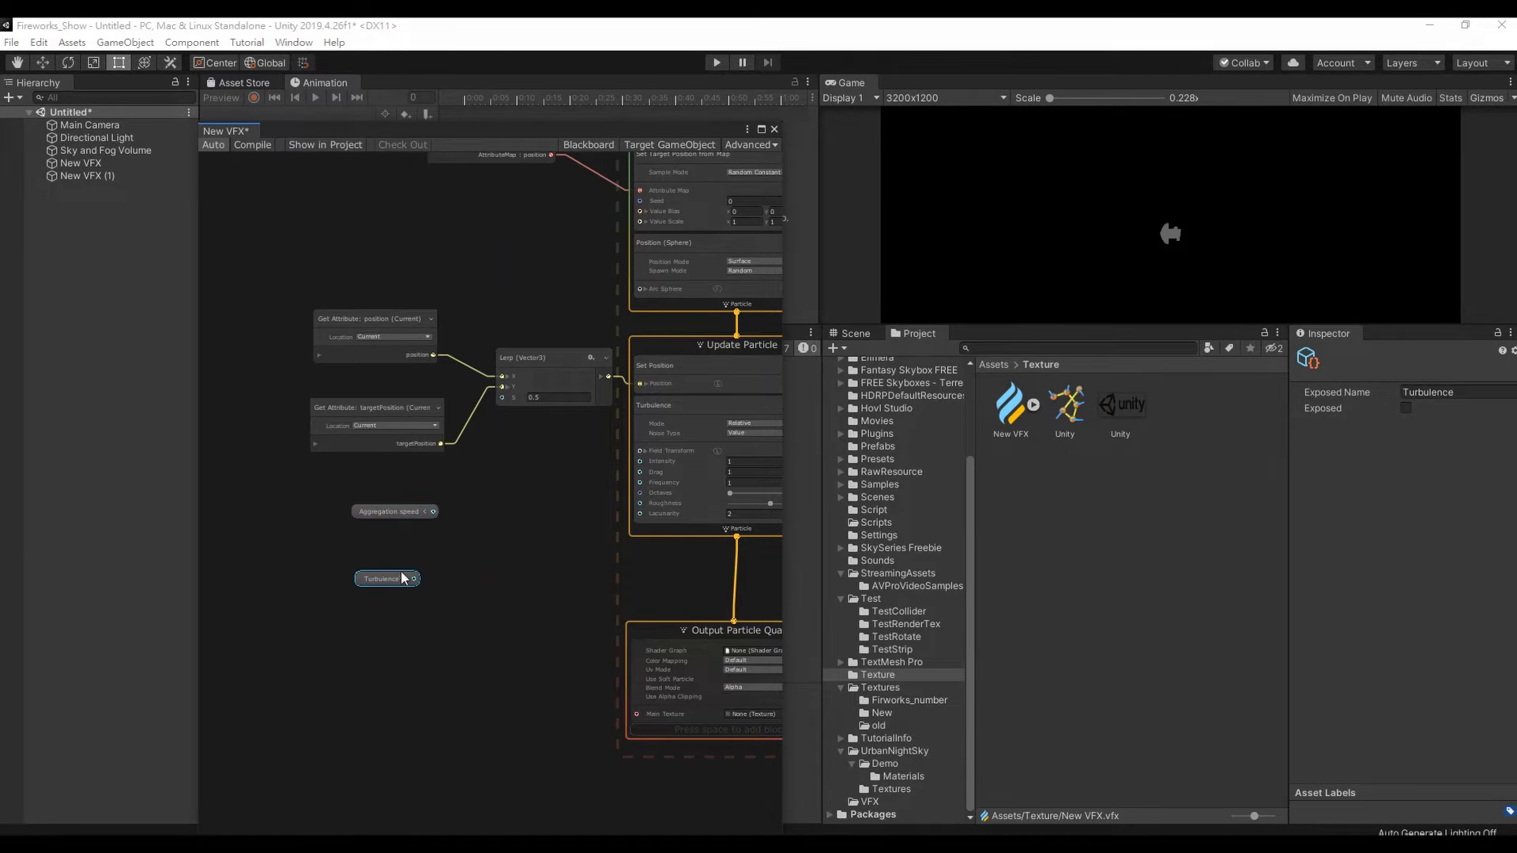
- Add a Multiply node below the Lerp, feed it Aggregation speed and Turbulence, and connect its output to the Lerp's S input
{"action": "right_click", "coordinate": [500, 493]}
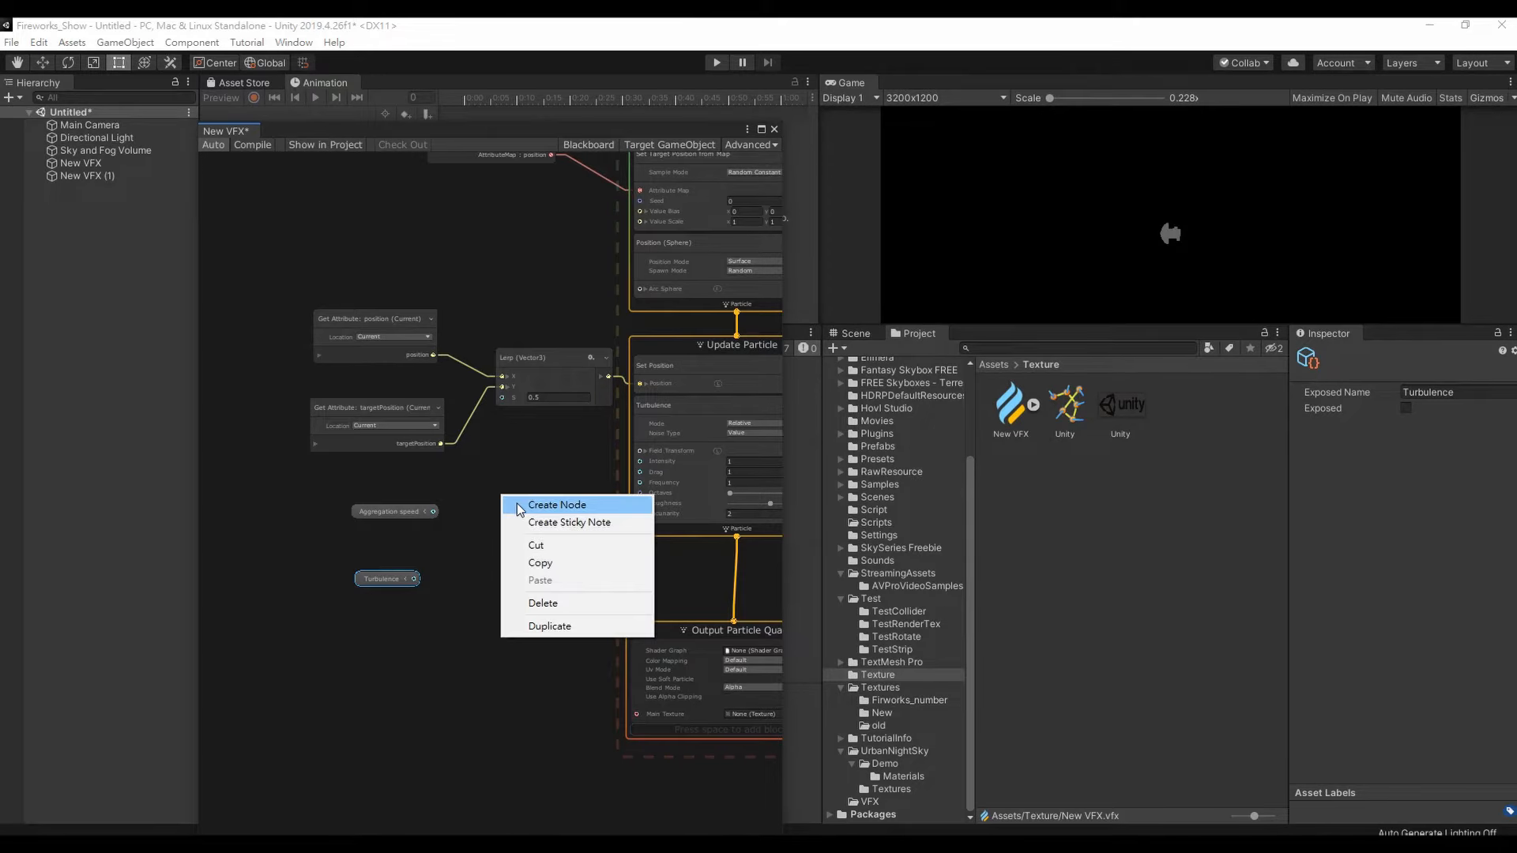
{"action": "left_click", "coordinate": [518, 503]}
{"action": "type", "text": "mul"}
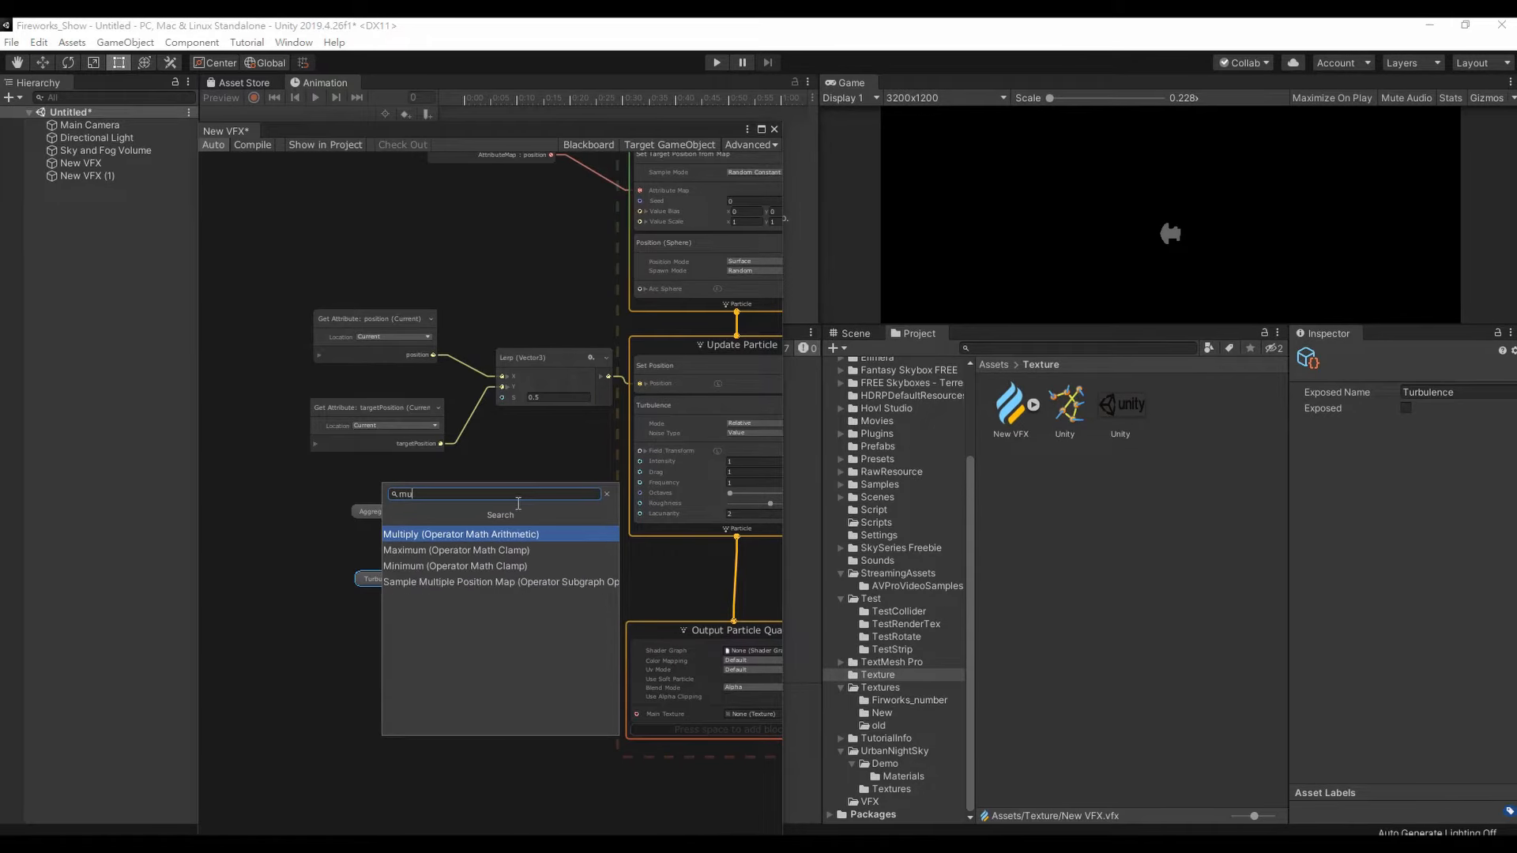
{"action": "left_click", "coordinate": [460, 536]}
{"action": "left_click_drag", "start_coordinate": [533, 520], "coordinate": [505, 482]}
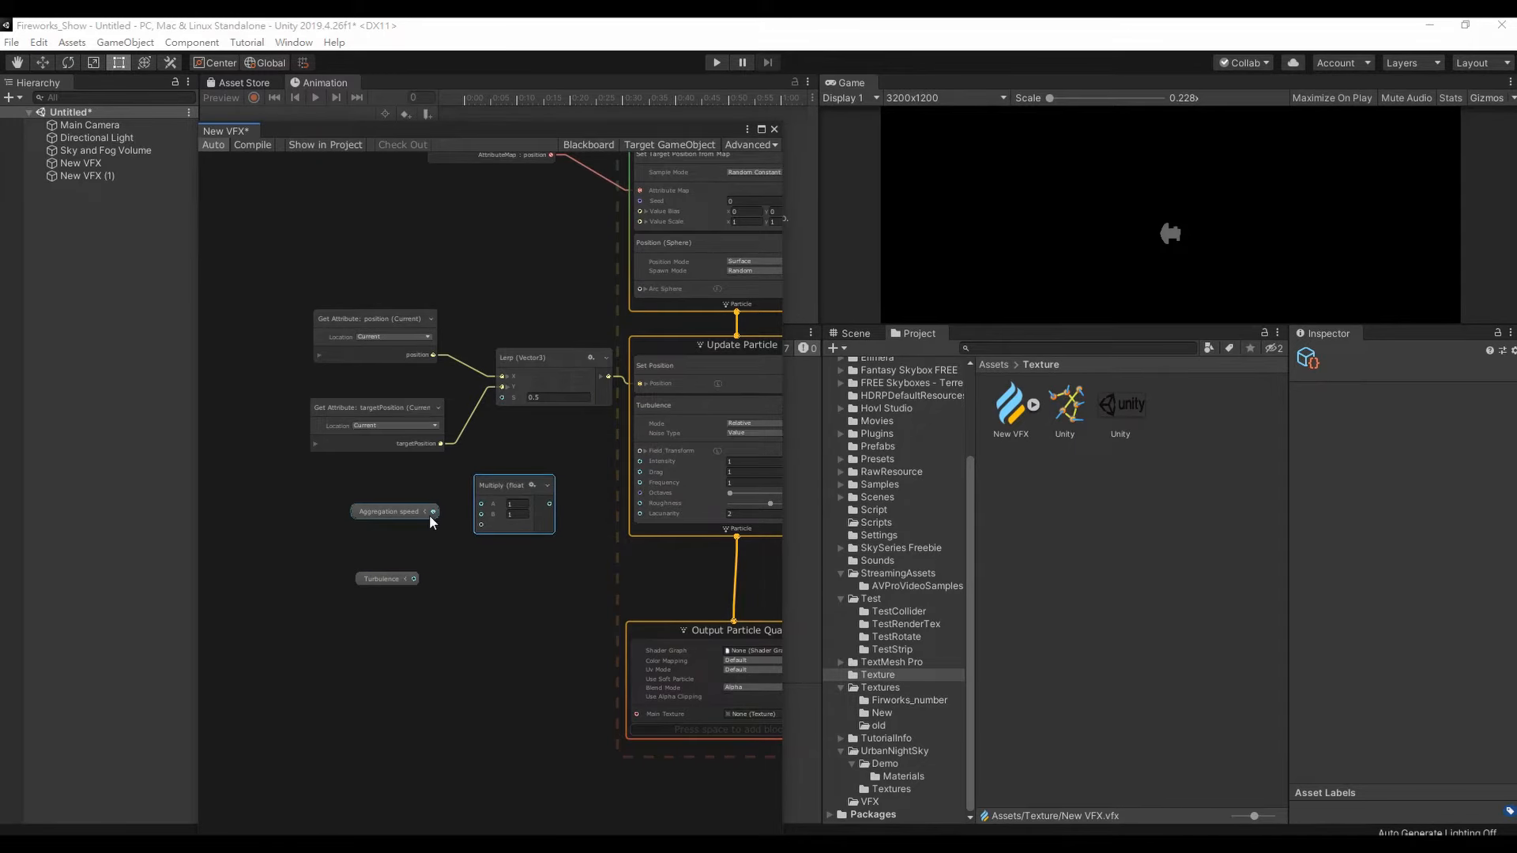
{"action": "left_click_drag", "start_coordinate": [432, 513], "coordinate": [464, 509]}
{"action": "left_click_drag", "start_coordinate": [413, 580], "coordinate": [501, 398]}
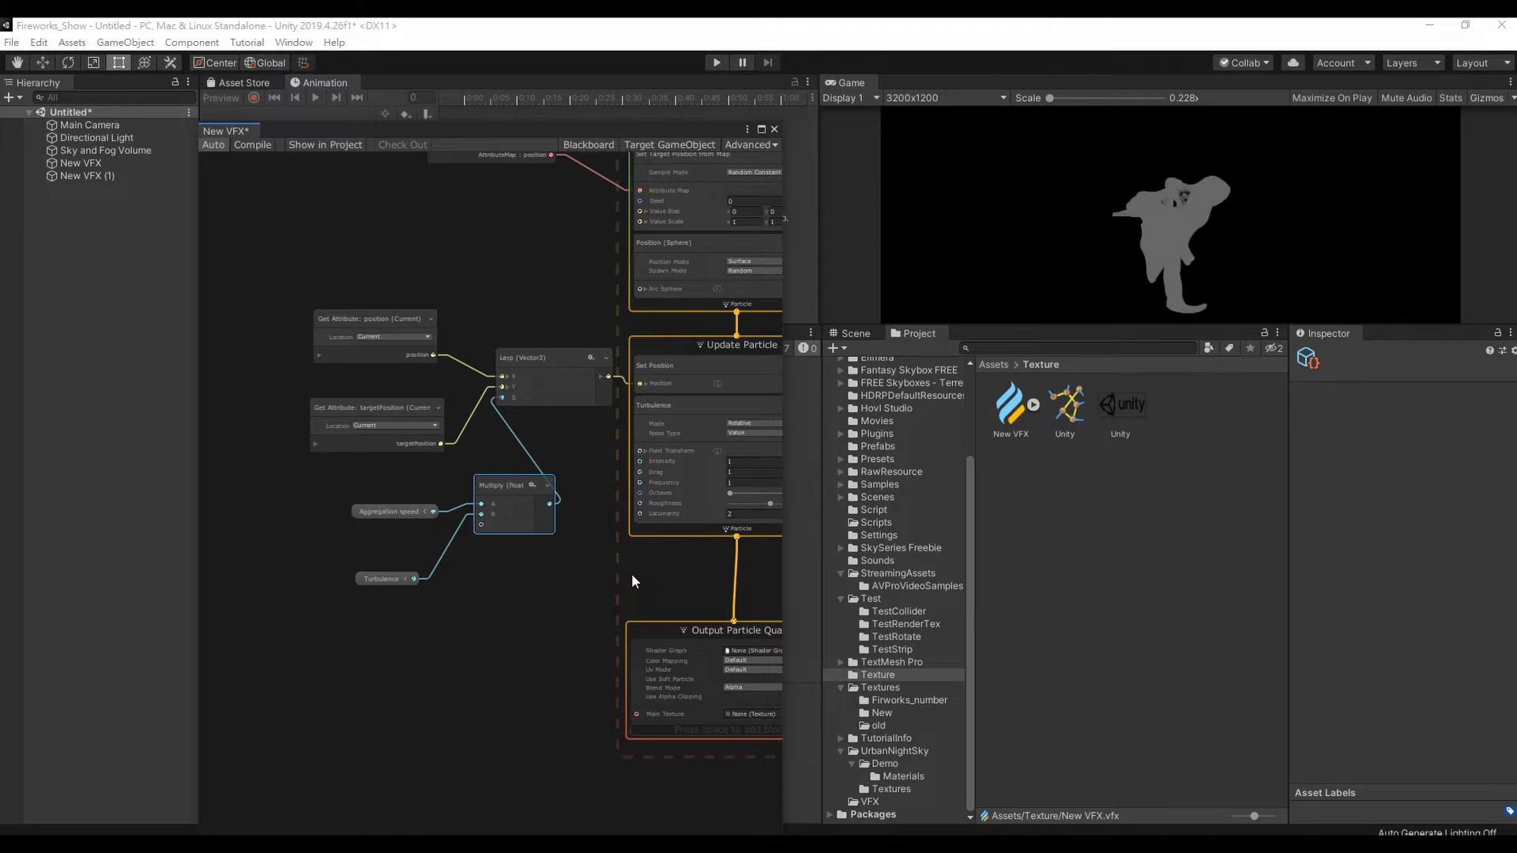
- Set the sample mode of Set Target Position from Map in Initialize Particle to Sequential
{"action": "middle_click_drag", "start_coordinate": [632, 573], "coordinate": [544, 765]}
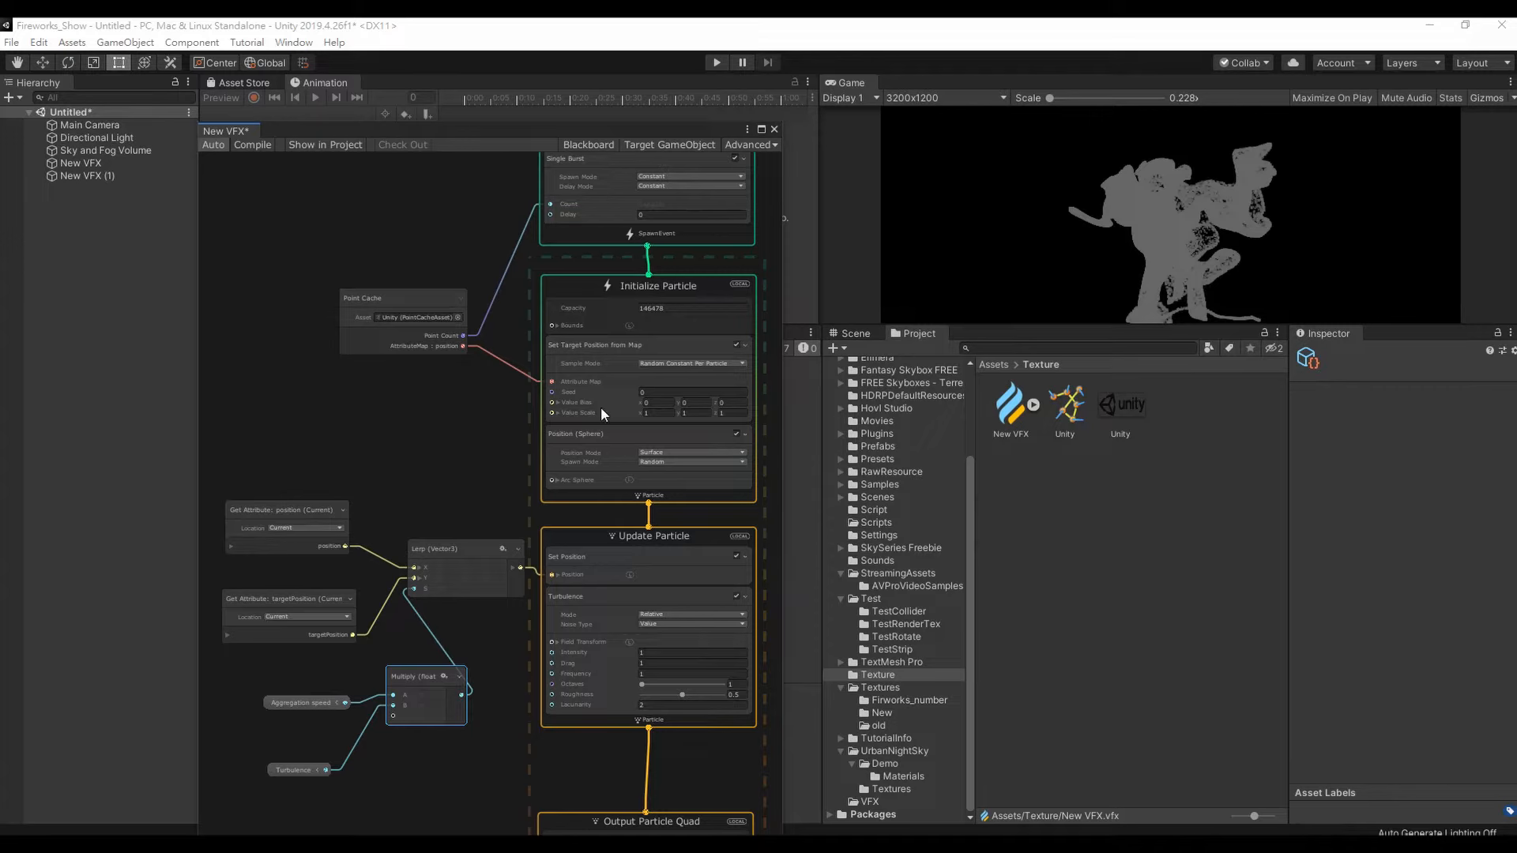
{"action": "left_click", "coordinate": [696, 365]}
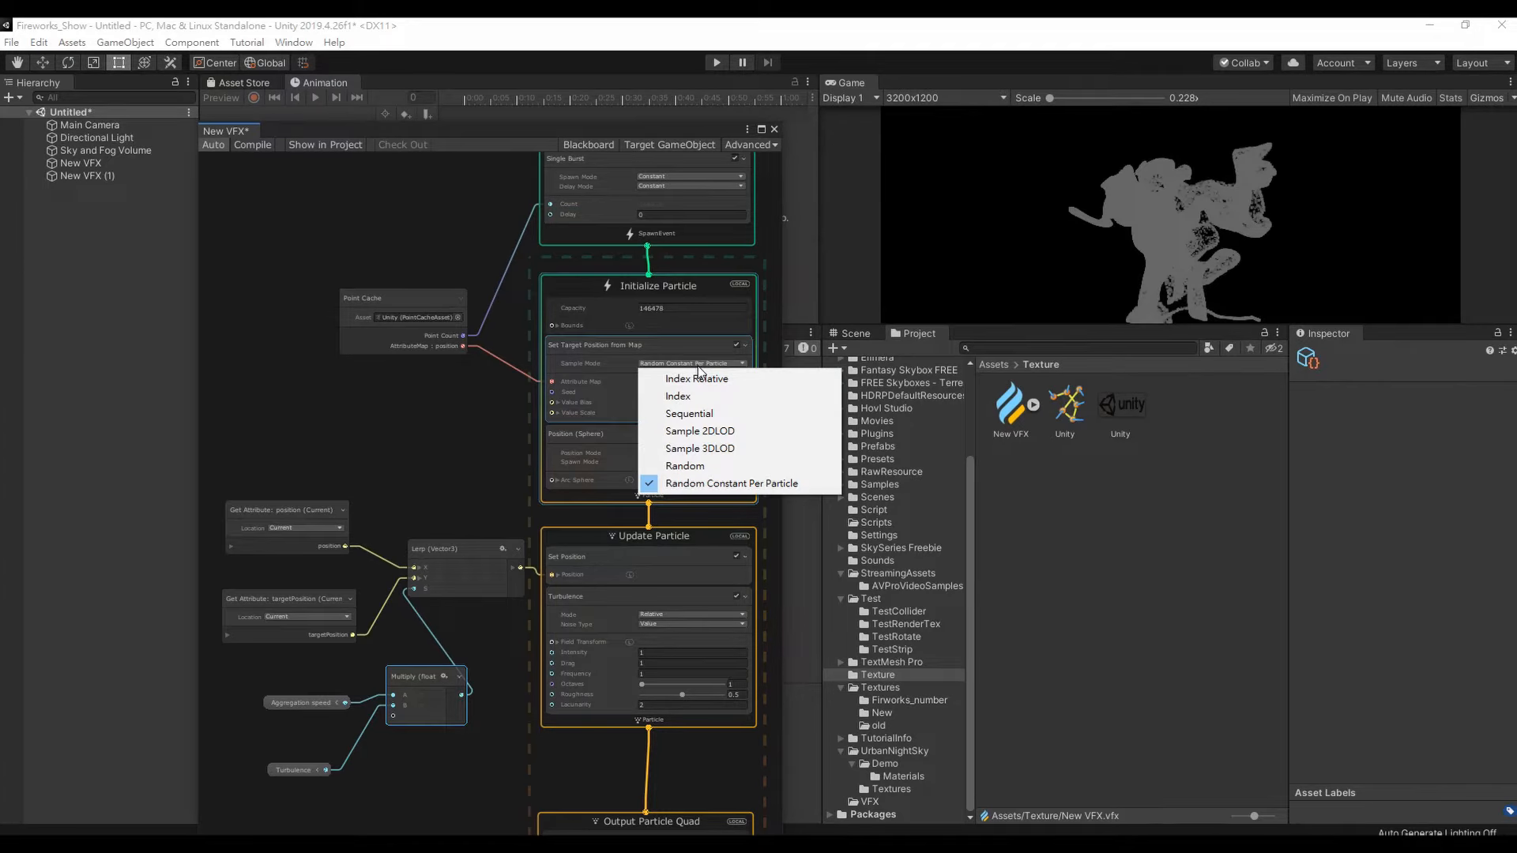
{"action": "left_click", "coordinate": [697, 414]}
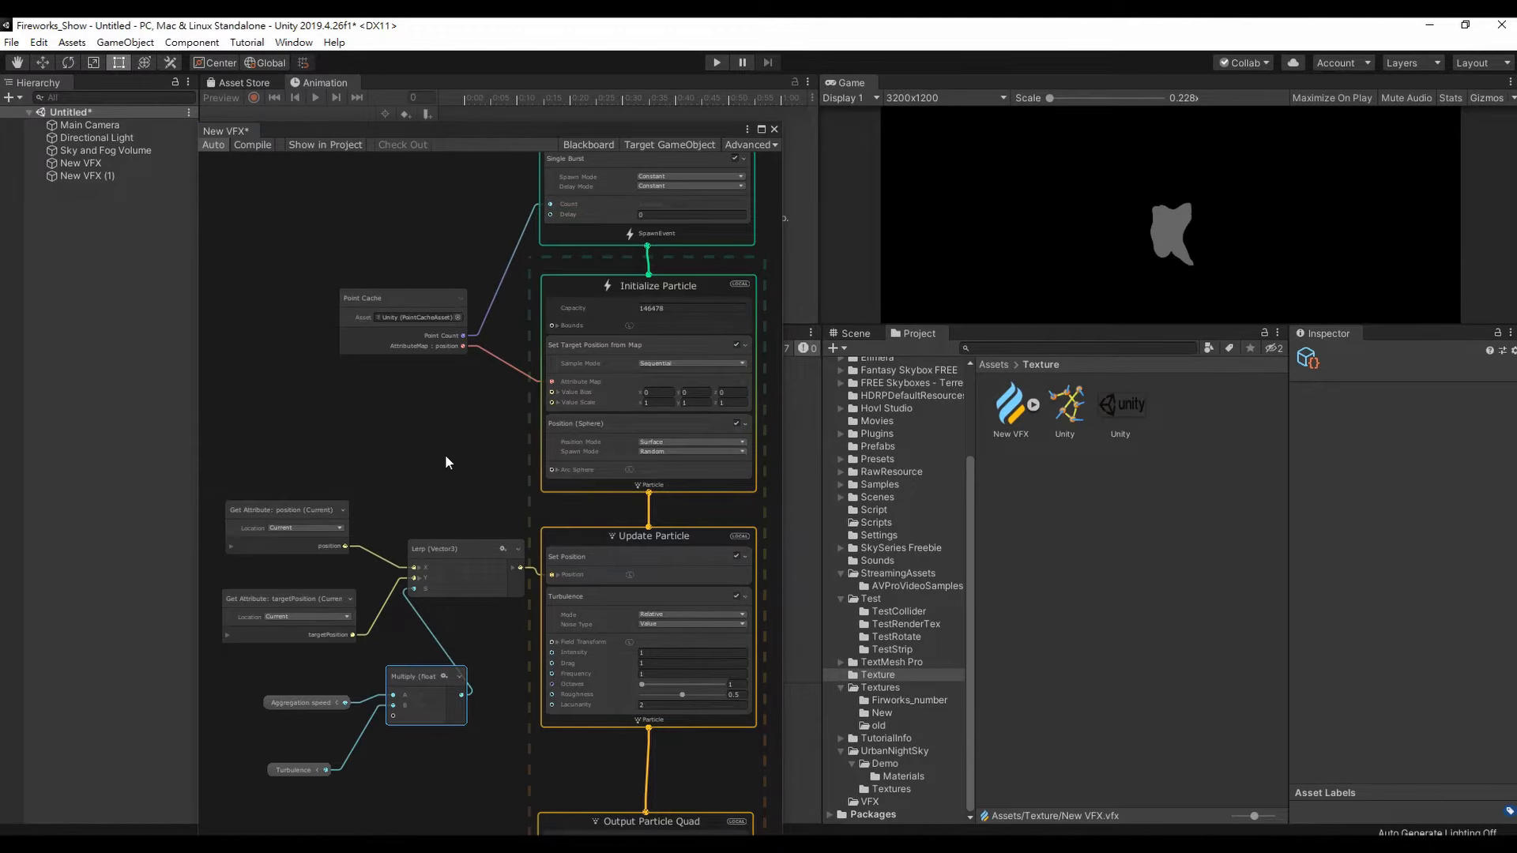
- Assign the Default-Particle texture as the Output Particle Quad's main texture and set its blend mode to Additive
{"action": "middle_click_drag", "start_coordinate": [443, 460], "coordinate": [591, 253]}
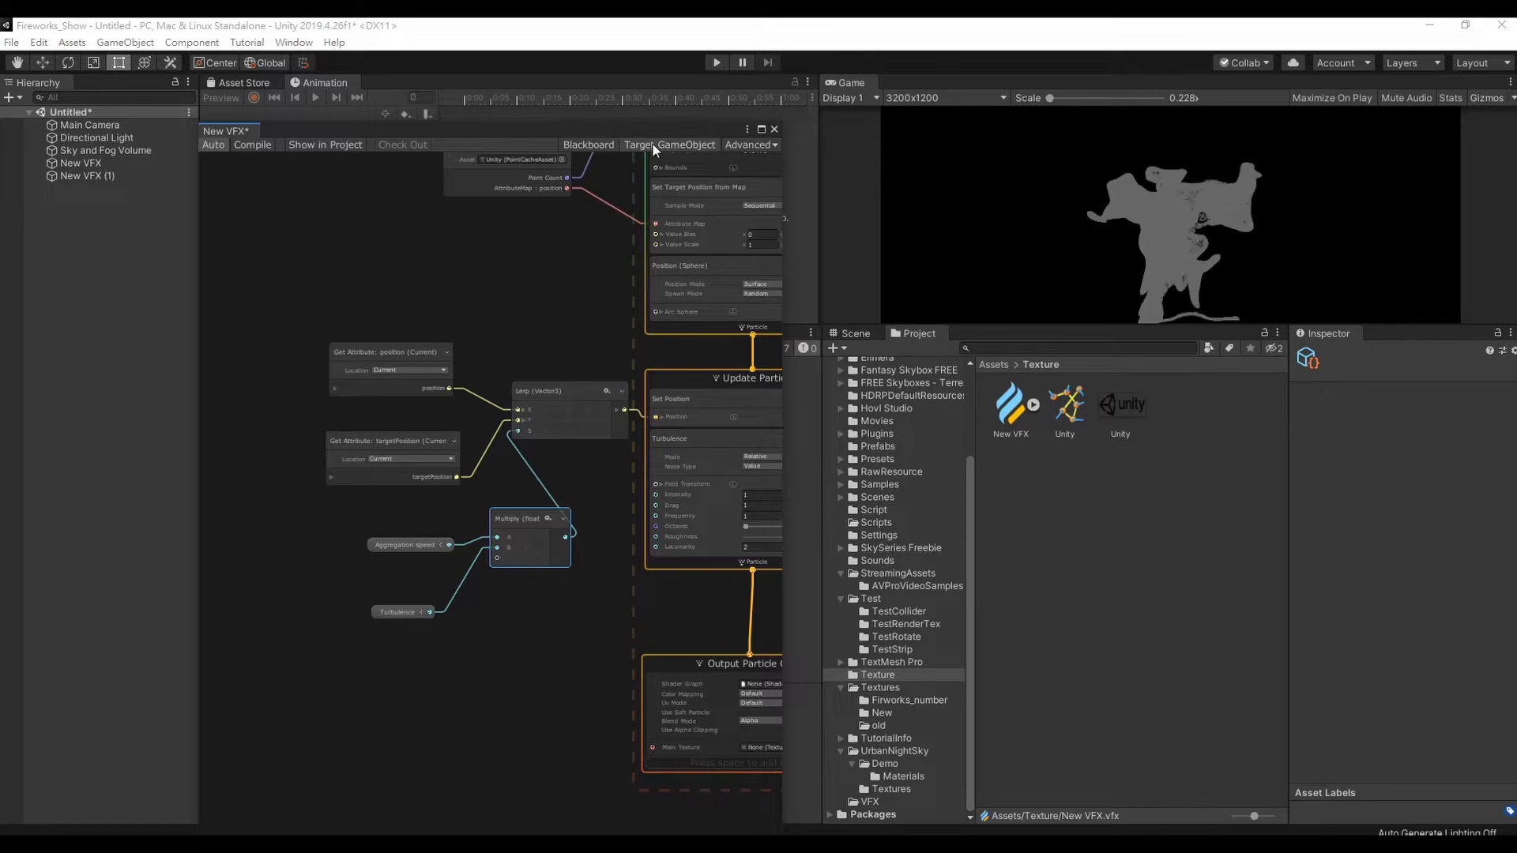
{"action": "middle_click_drag", "start_coordinate": [635, 662], "coordinate": [418, 482]}
{"action": "scroll", "coordinate": [620, 583], "scroll_direction": "up", "scroll_amount": 3}
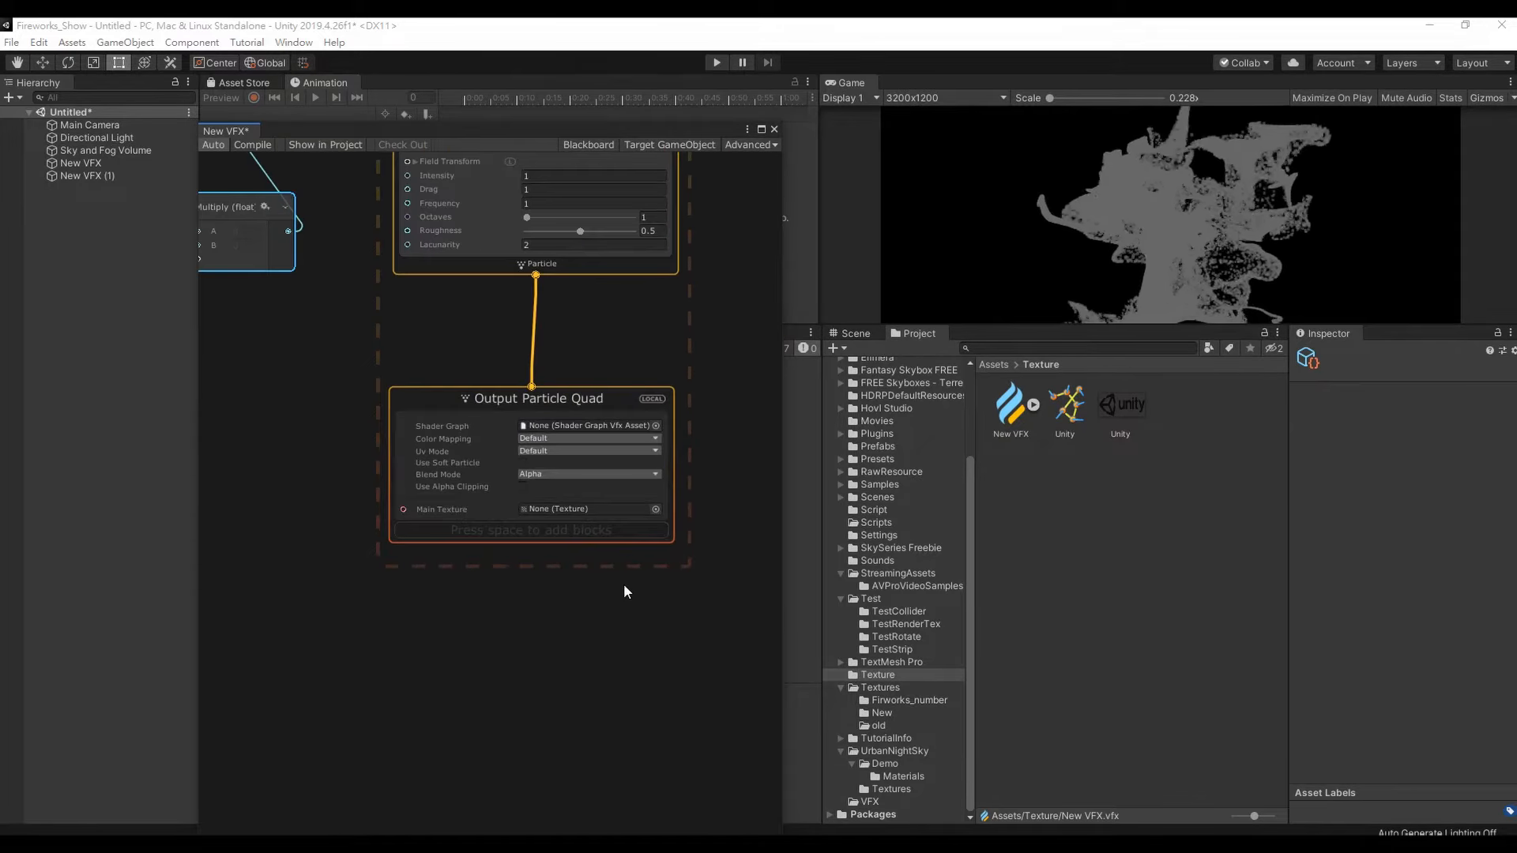
{"action": "left_click", "coordinate": [655, 510]}
{"action": "type", "text": "def"}
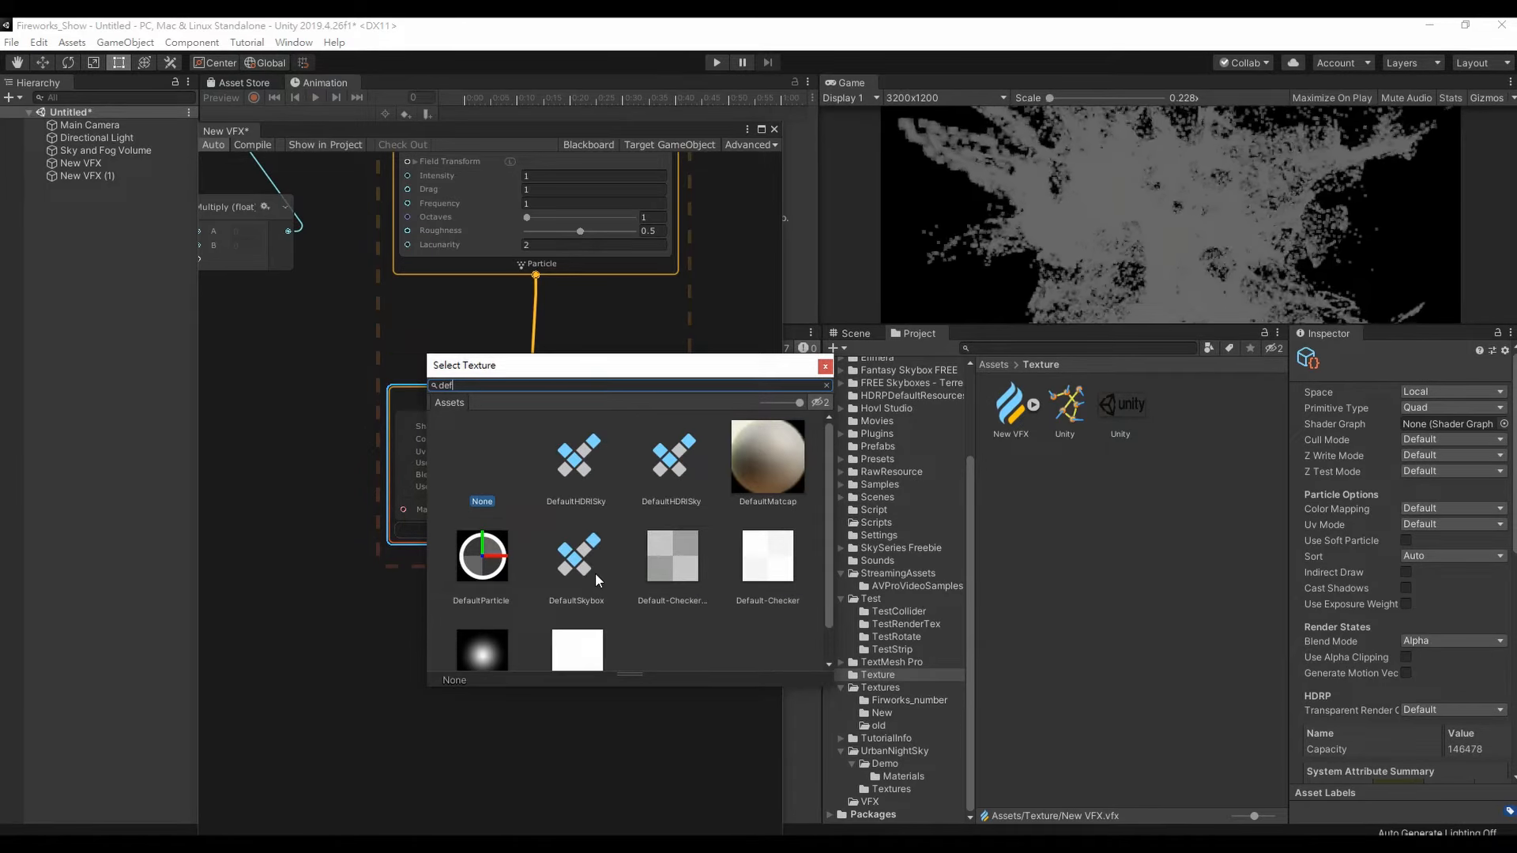
{"action": "double_click", "coordinate": [496, 605]}
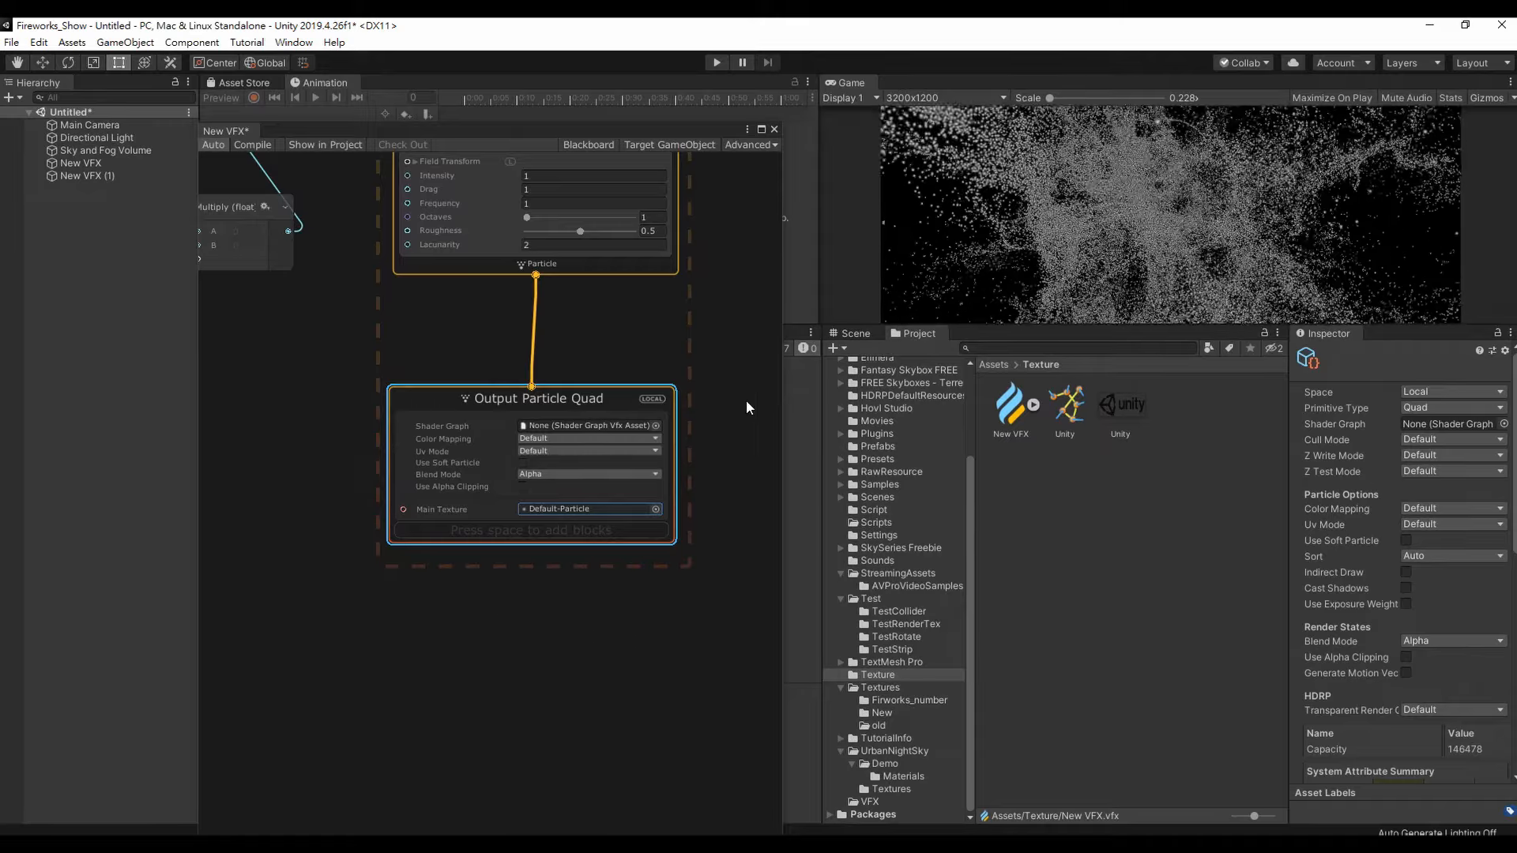
{"action": "left_click", "coordinate": [561, 474]}
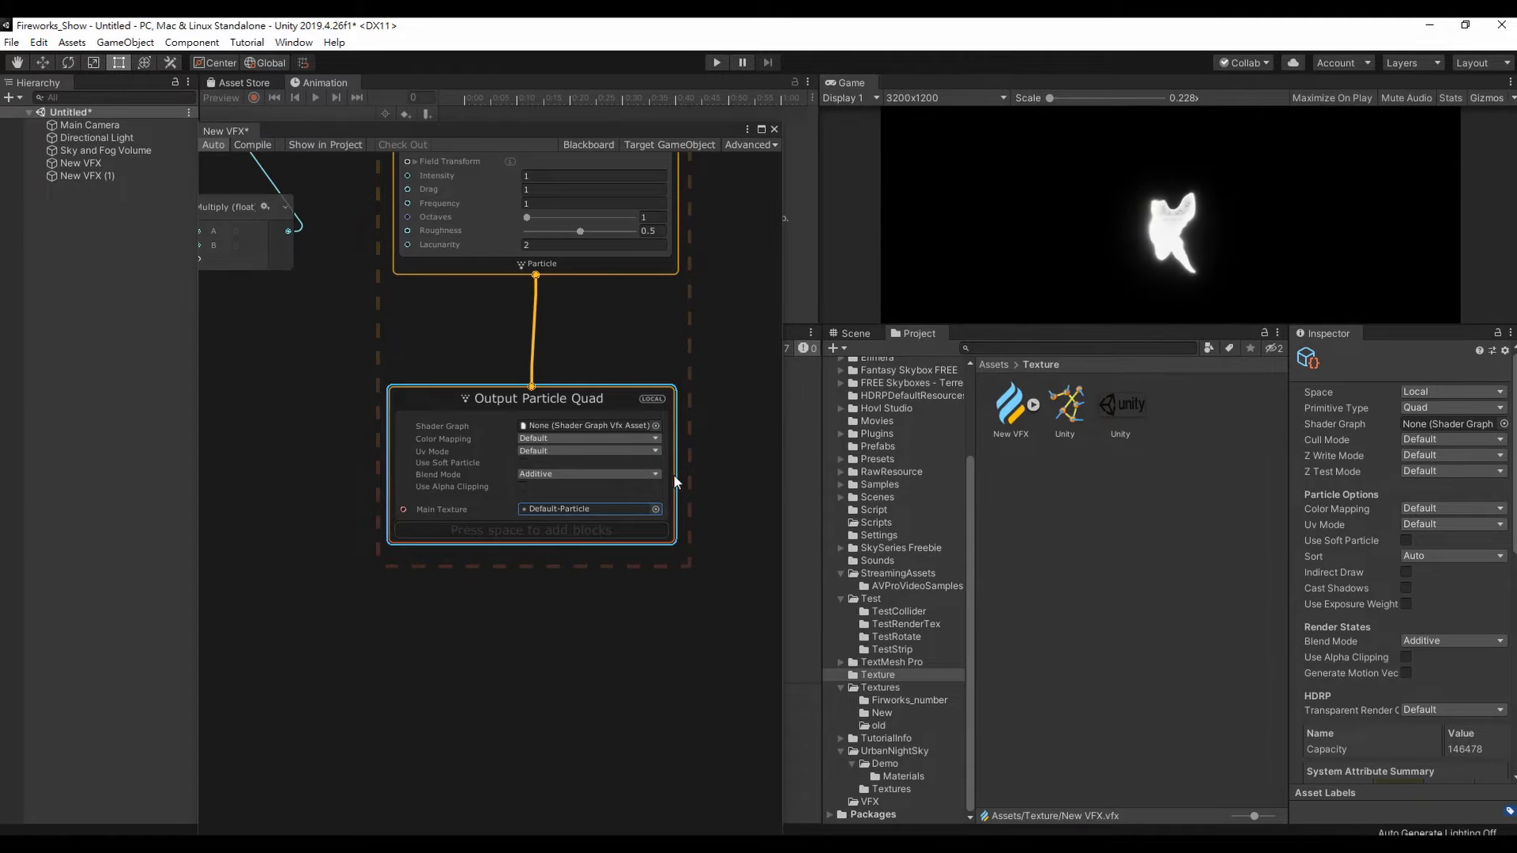
- Add a Set Size block to the Output Particle Quad context and set its size to 0.05
{"action": "right_click", "coordinate": [531, 532]}
{"action": "left_click", "coordinate": [553, 540]}
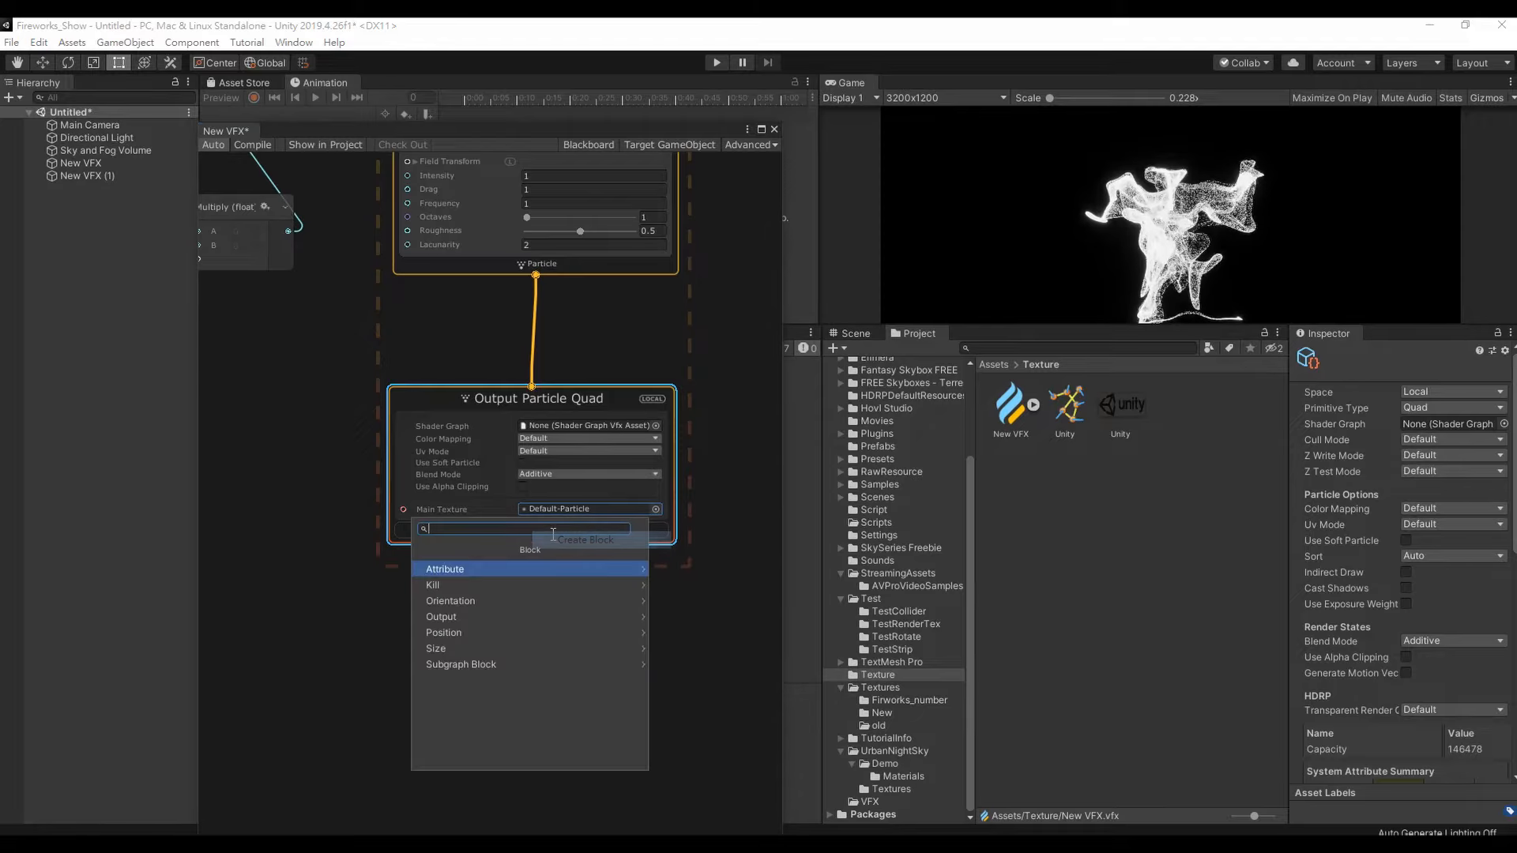
{"action": "type", "text": "set"}
{"action": "type", "text": " position"}
{"action": "key", "text": "Return"}
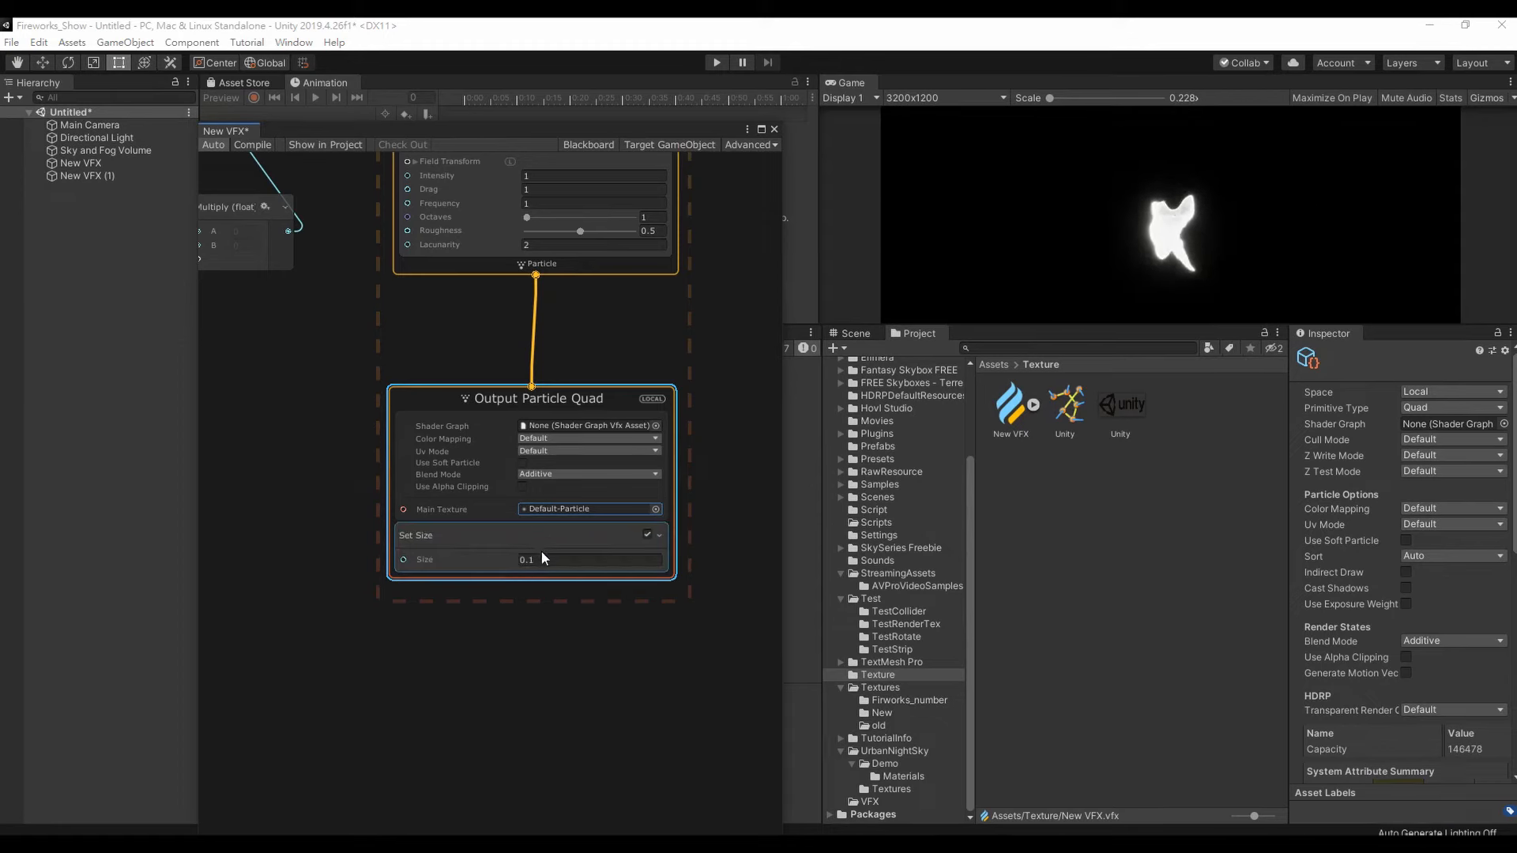
{"action": "left_click", "coordinate": [534, 560]}
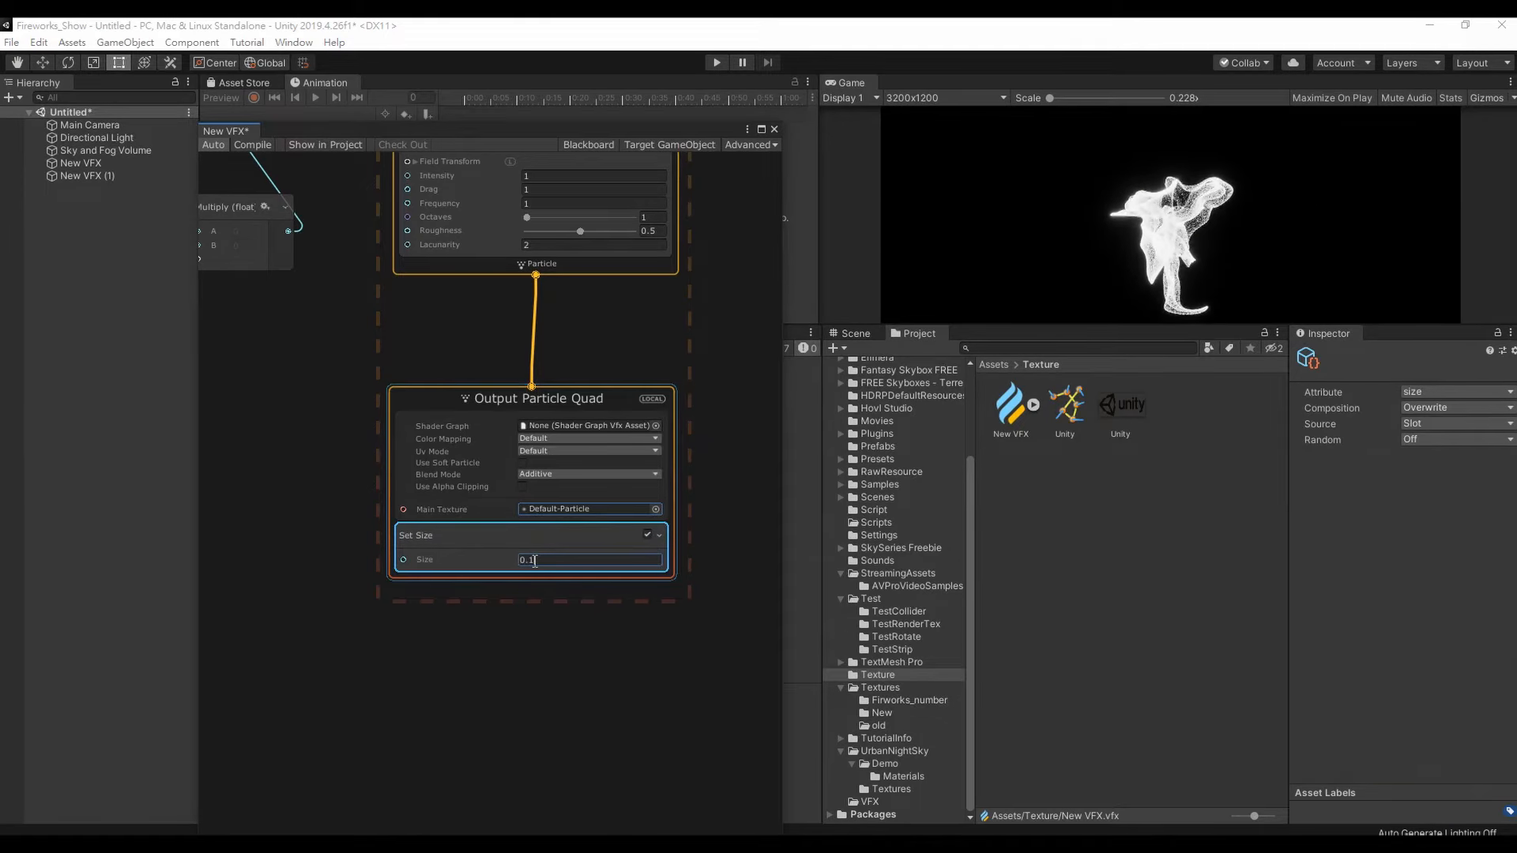
{"action": "type", "text": "05"}
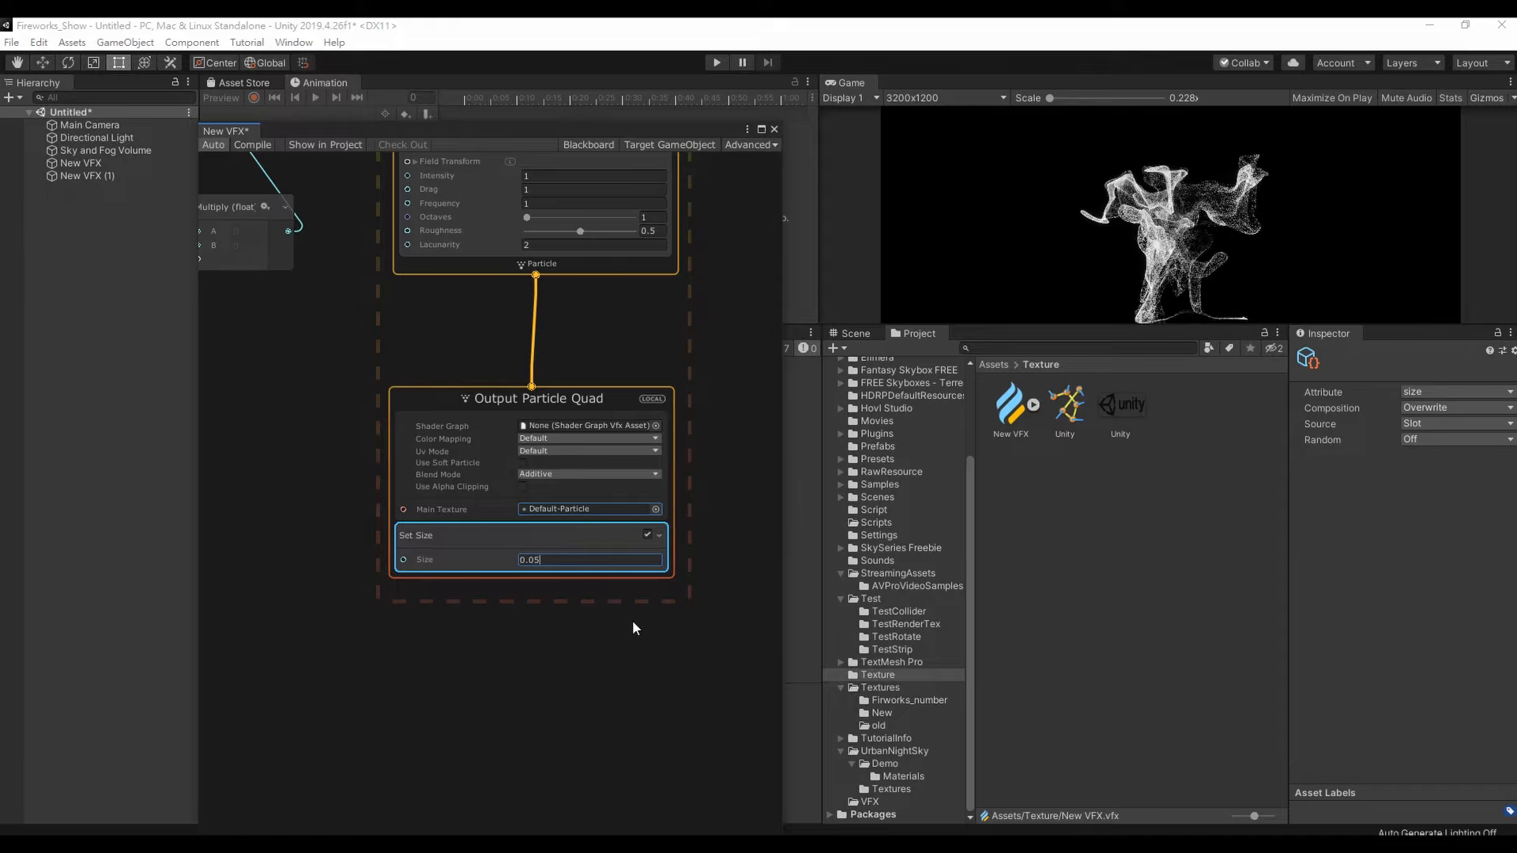
- Open the Blackboard, expand the Turbulence and Aggregation speed properties, and set the Turbulence value to 1
{"action": "middle_click_drag", "start_coordinate": [662, 319], "coordinate": [689, 447]}
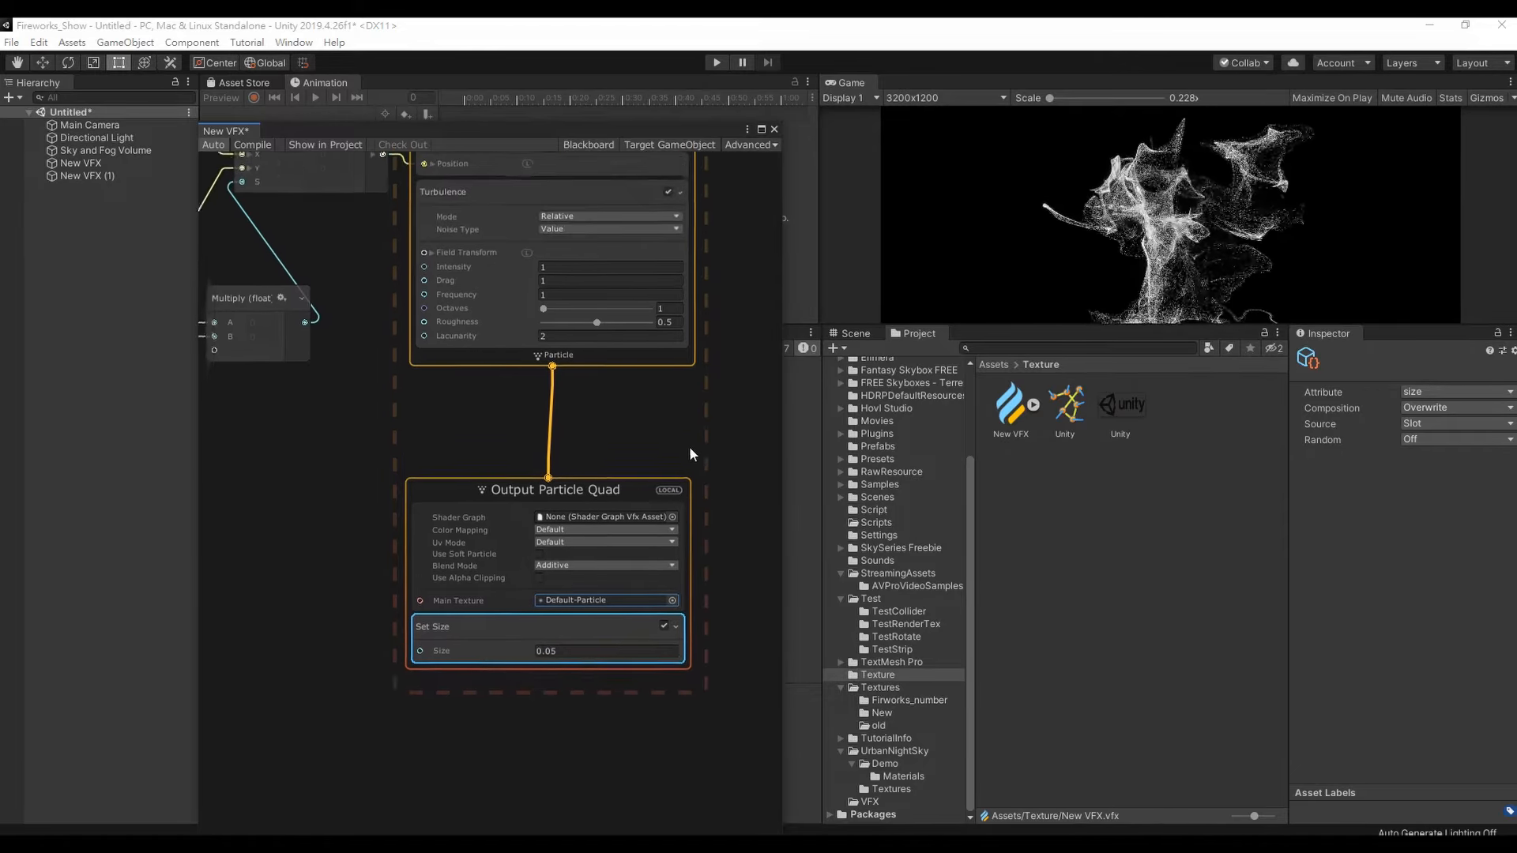
{"action": "scroll", "coordinate": [706, 508], "scroll_direction": "down", "scroll_amount": 5}
{"action": "scroll", "coordinate": [474, 290], "scroll_direction": "down", "scroll_amount": 3}
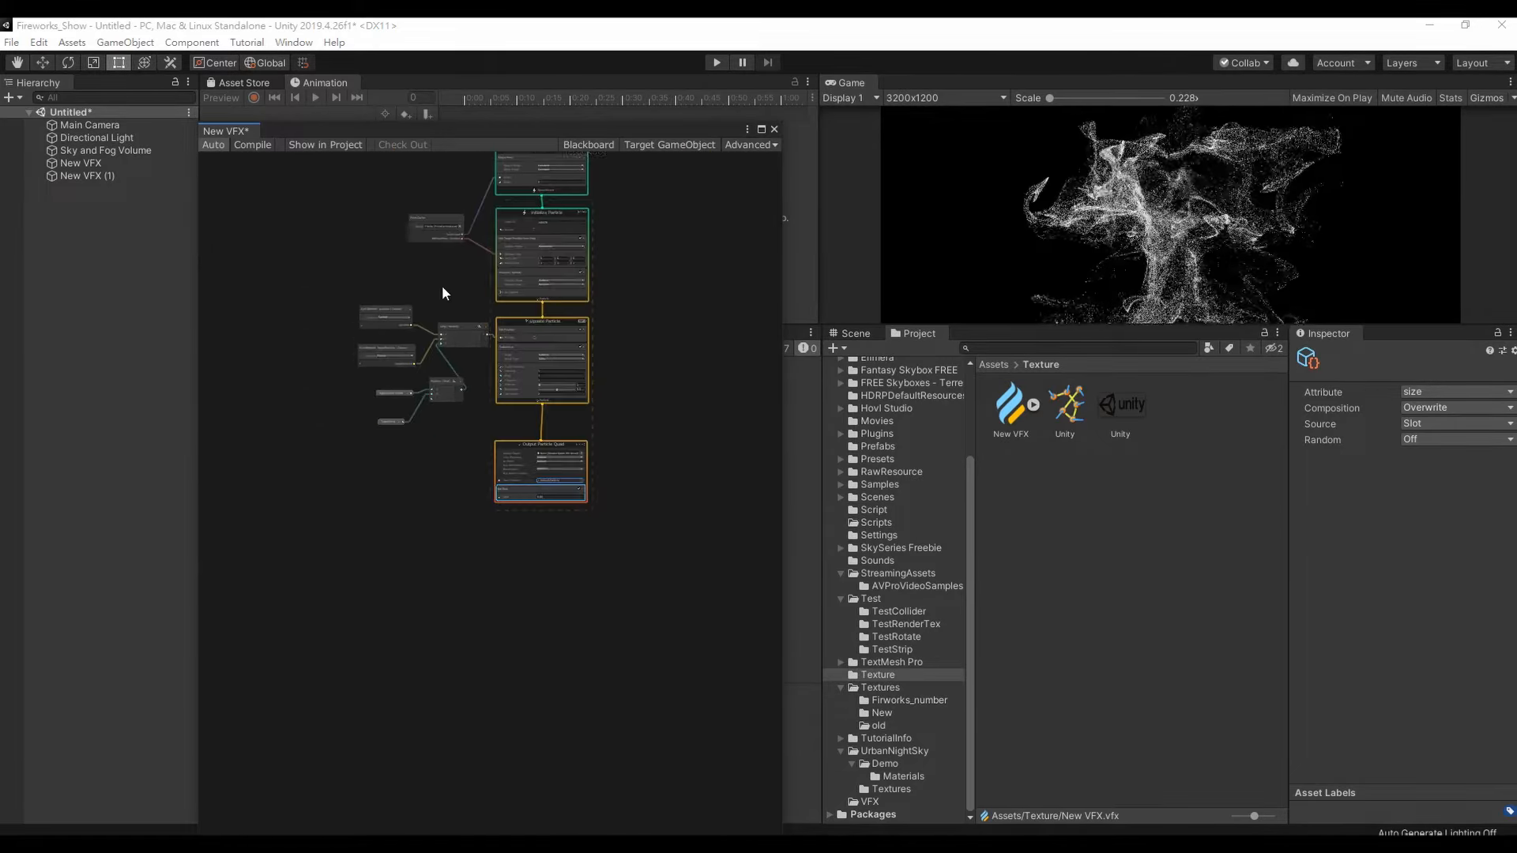
{"action": "middle_click_drag", "start_coordinate": [440, 294], "coordinate": [688, 237]}
{"action": "scroll", "coordinate": [531, 410], "scroll_direction": "up", "scroll_amount": 6}
{"action": "scroll", "coordinate": [696, 321], "scroll_direction": "down", "scroll_amount": 5}
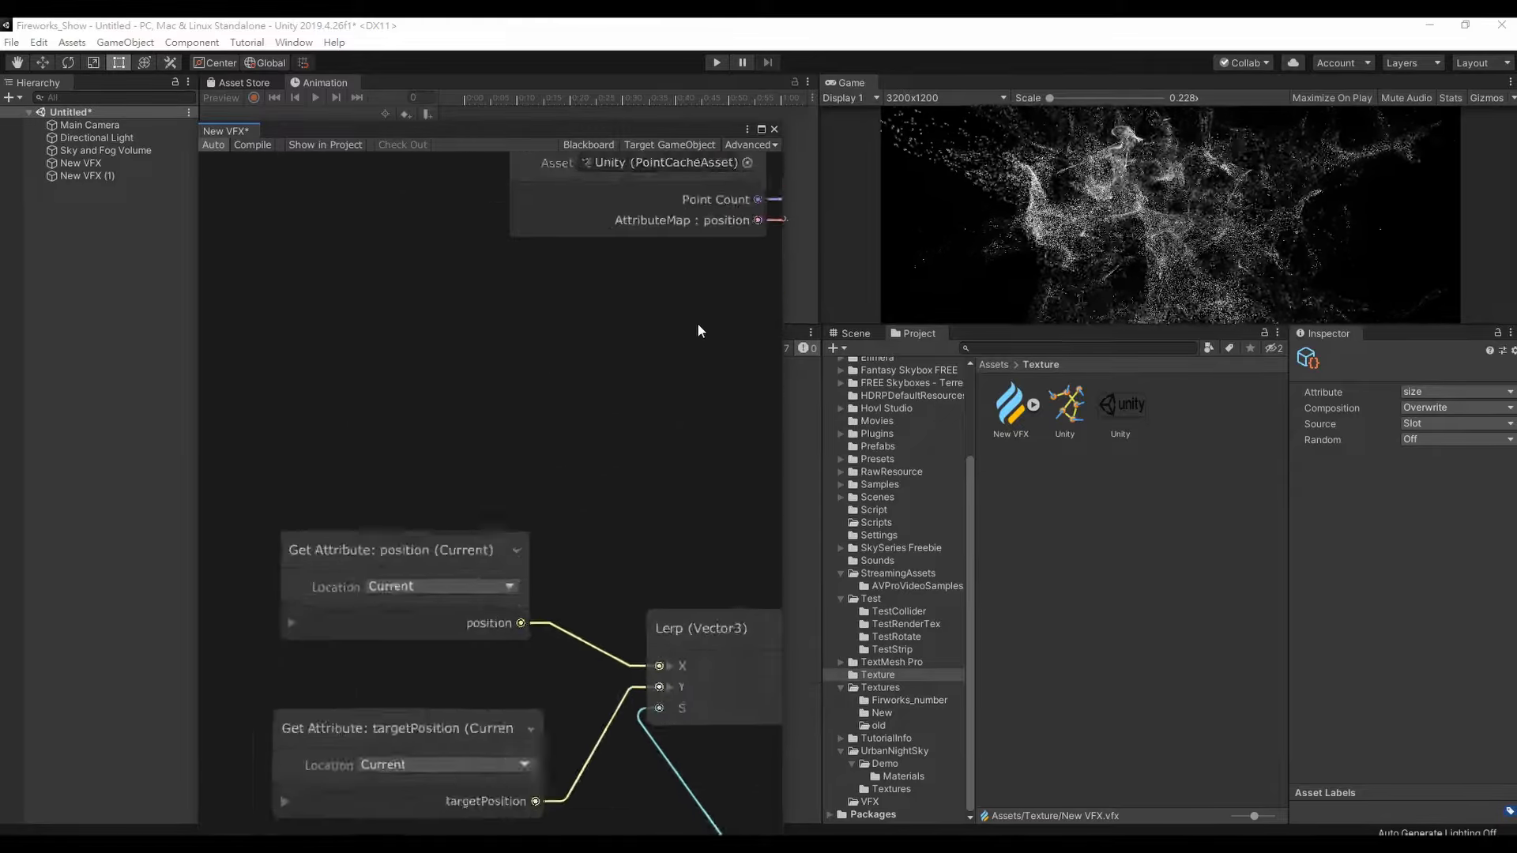
{"action": "left_click_drag", "start_coordinate": [780, 300], "coordinate": [807, 282]}
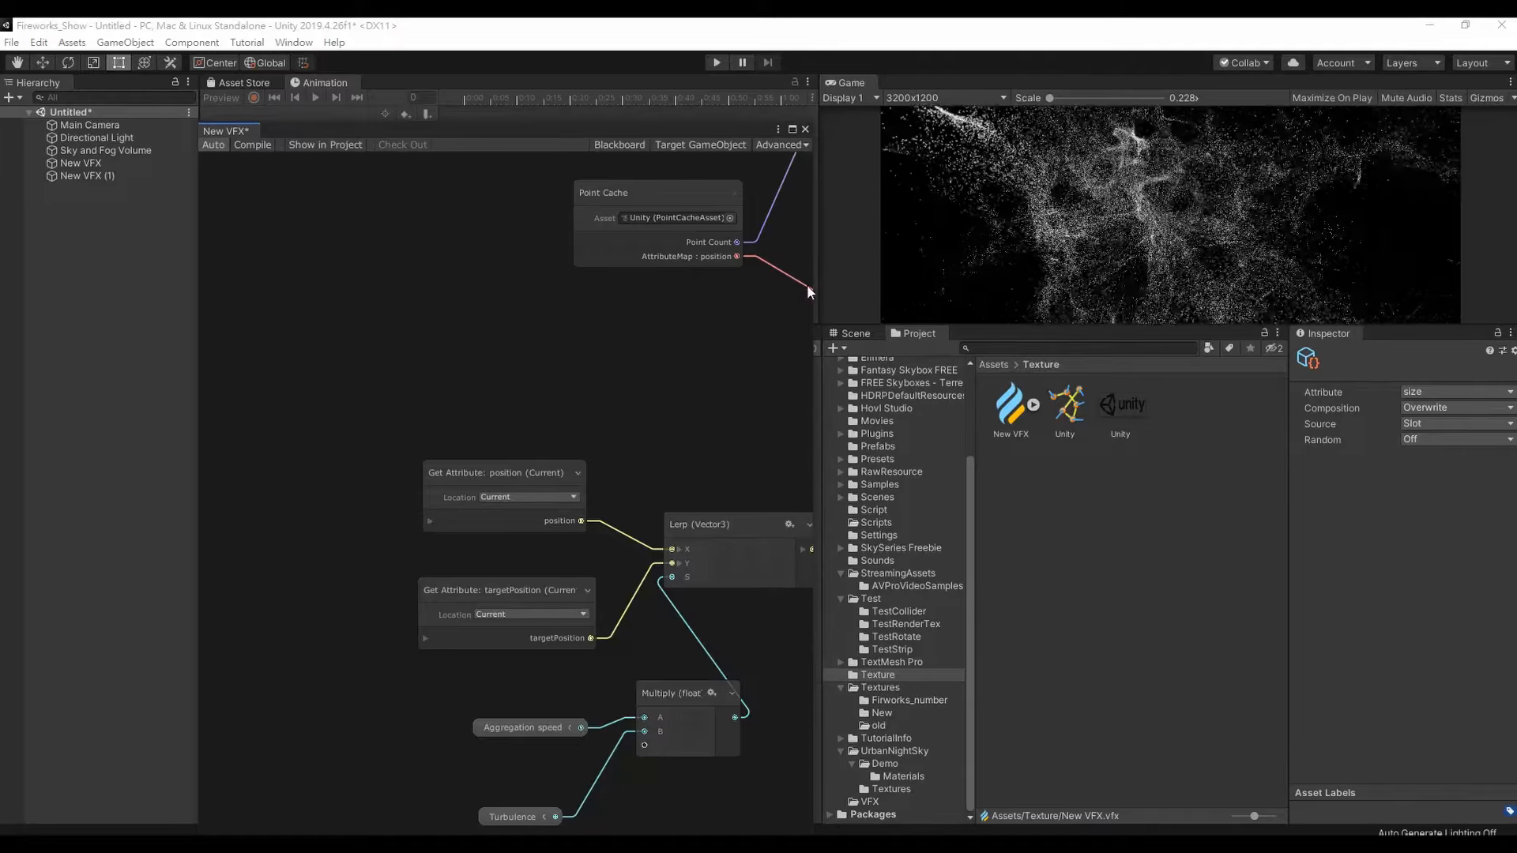
{"action": "left_click", "coordinate": [632, 144]}
{"action": "left_click", "coordinate": [216, 200]}
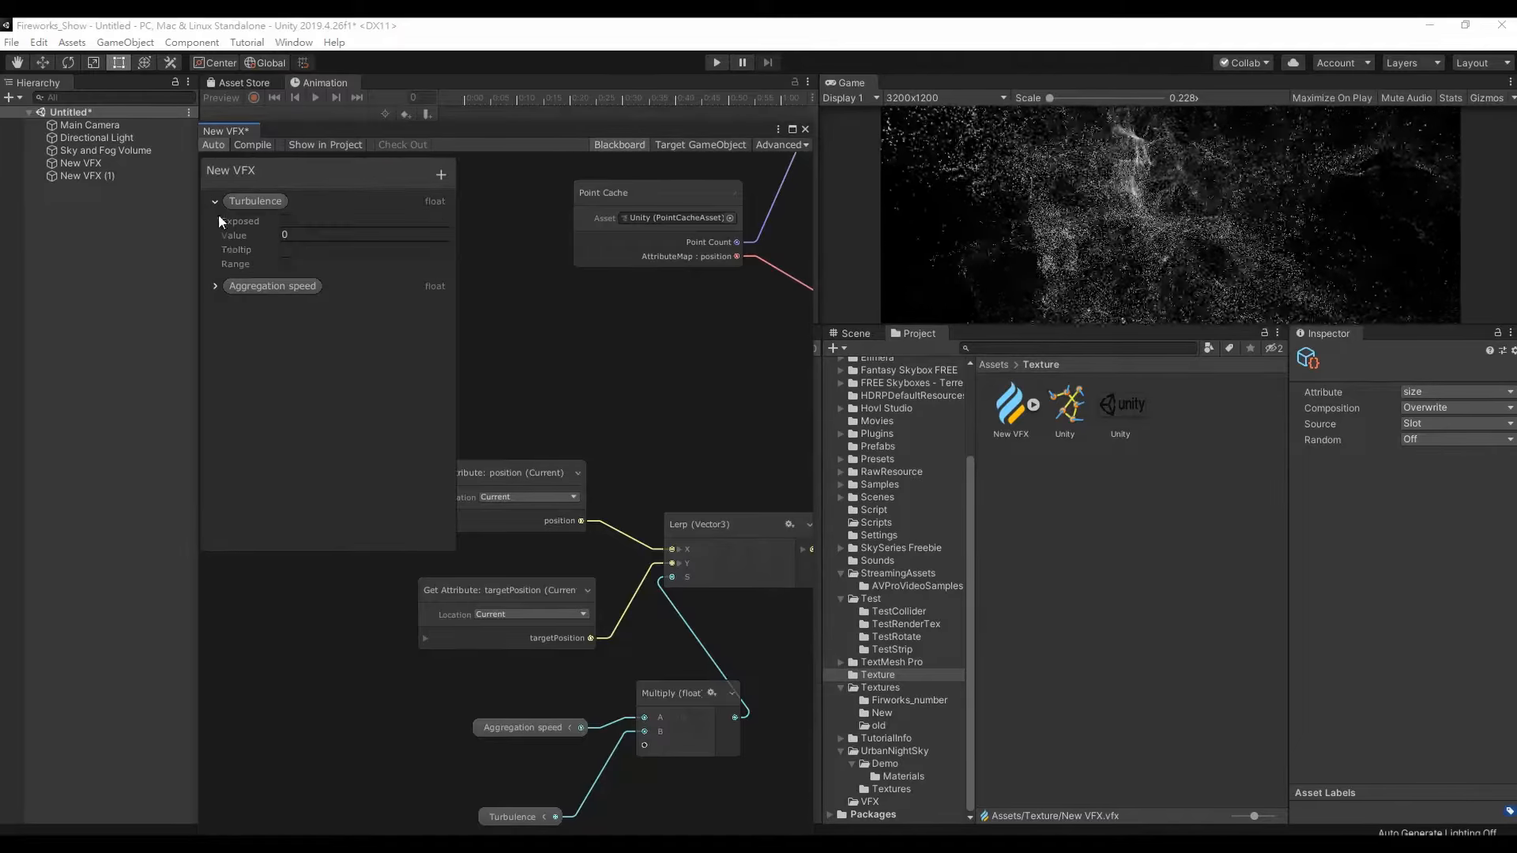
{"action": "left_click", "coordinate": [215, 286]}
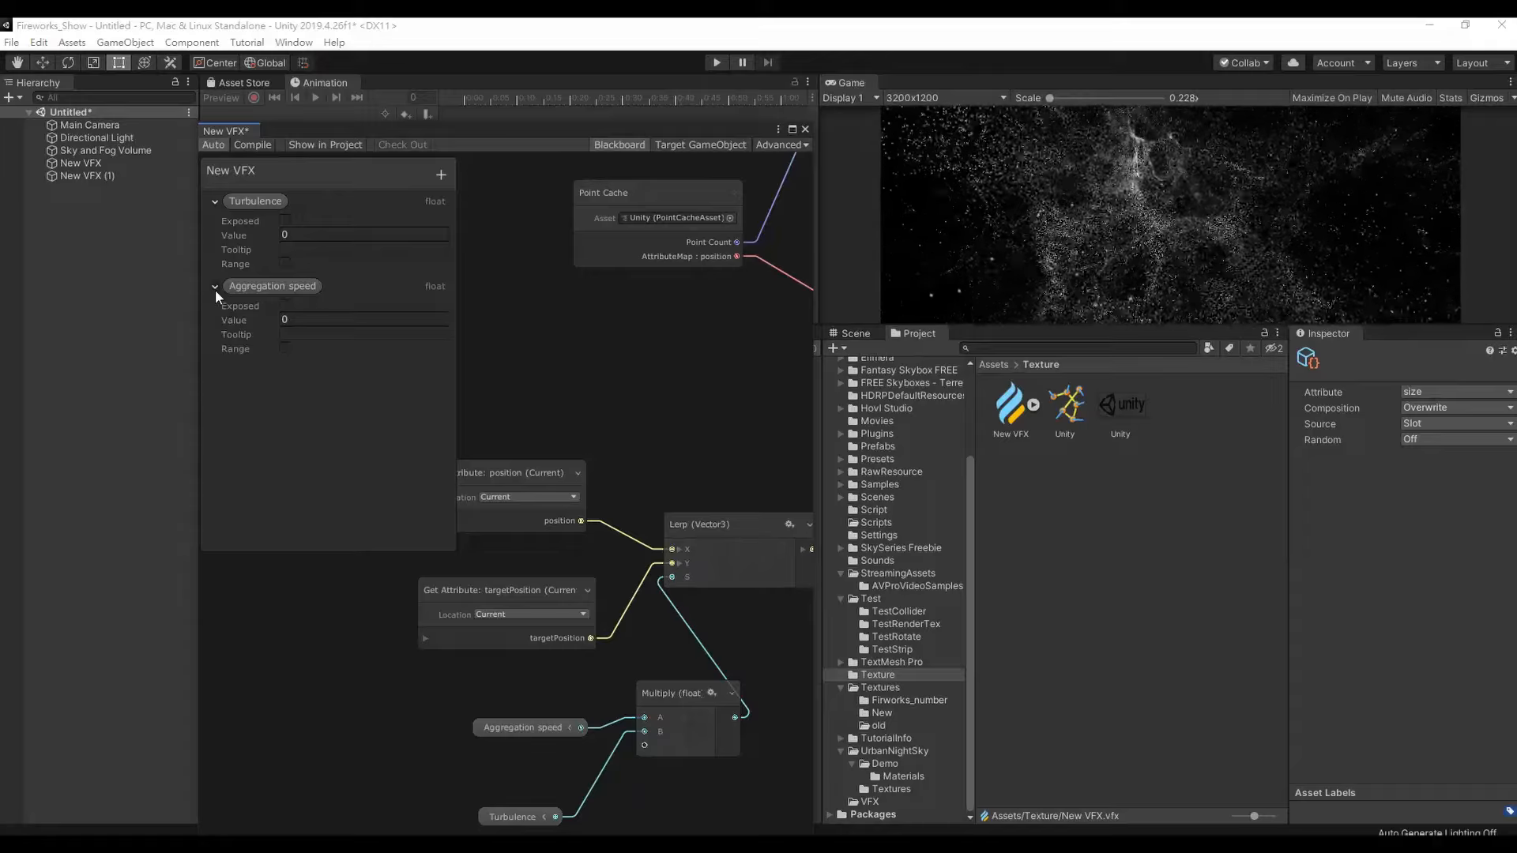
{"action": "left_click", "coordinate": [319, 234]}
{"action": "type", "text": "1"}
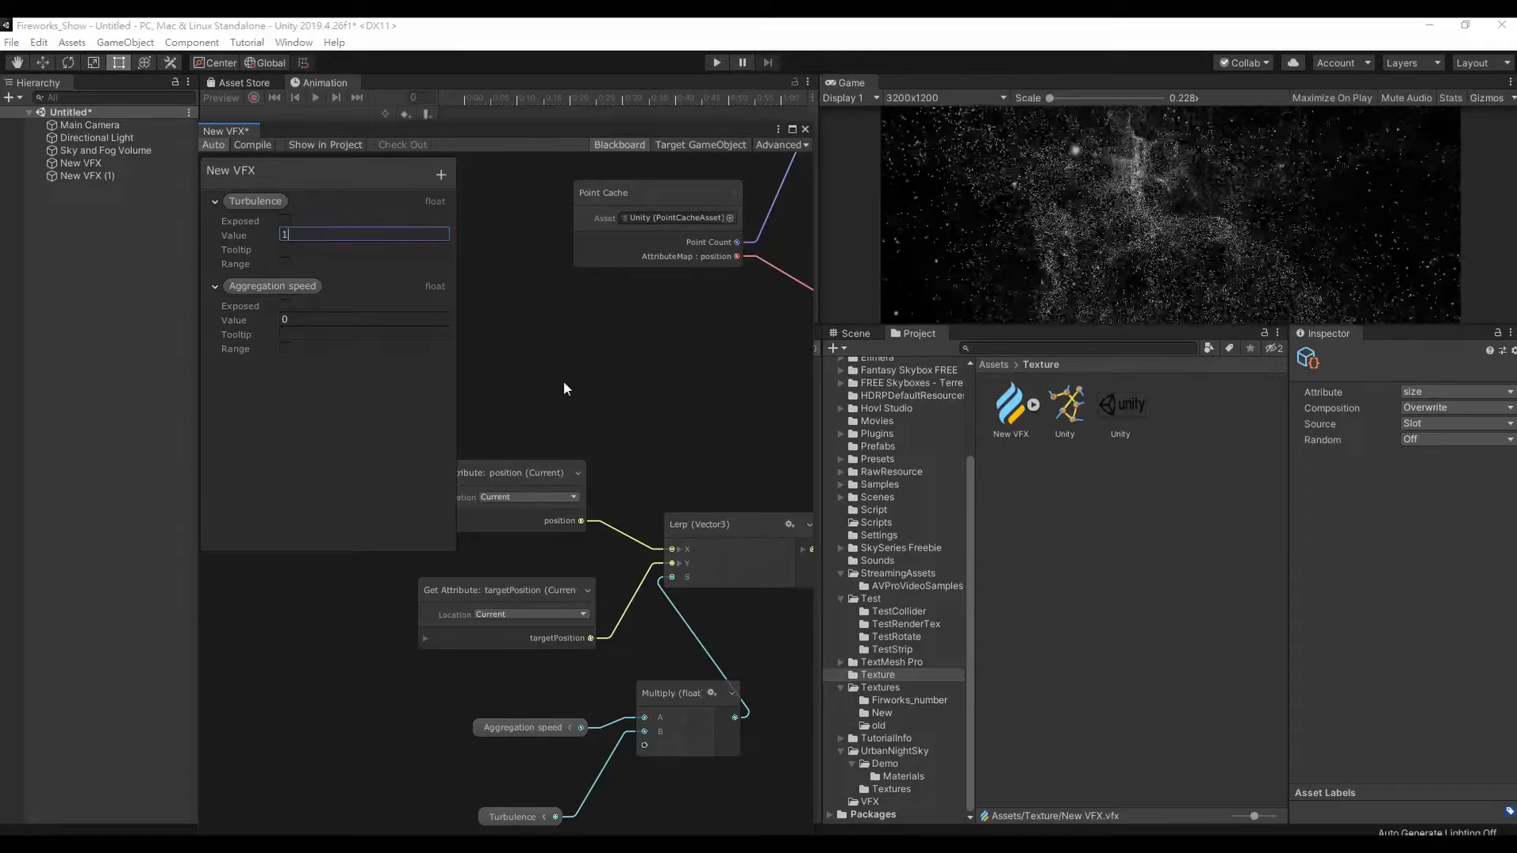
{"action": "left_click", "coordinate": [629, 386]}
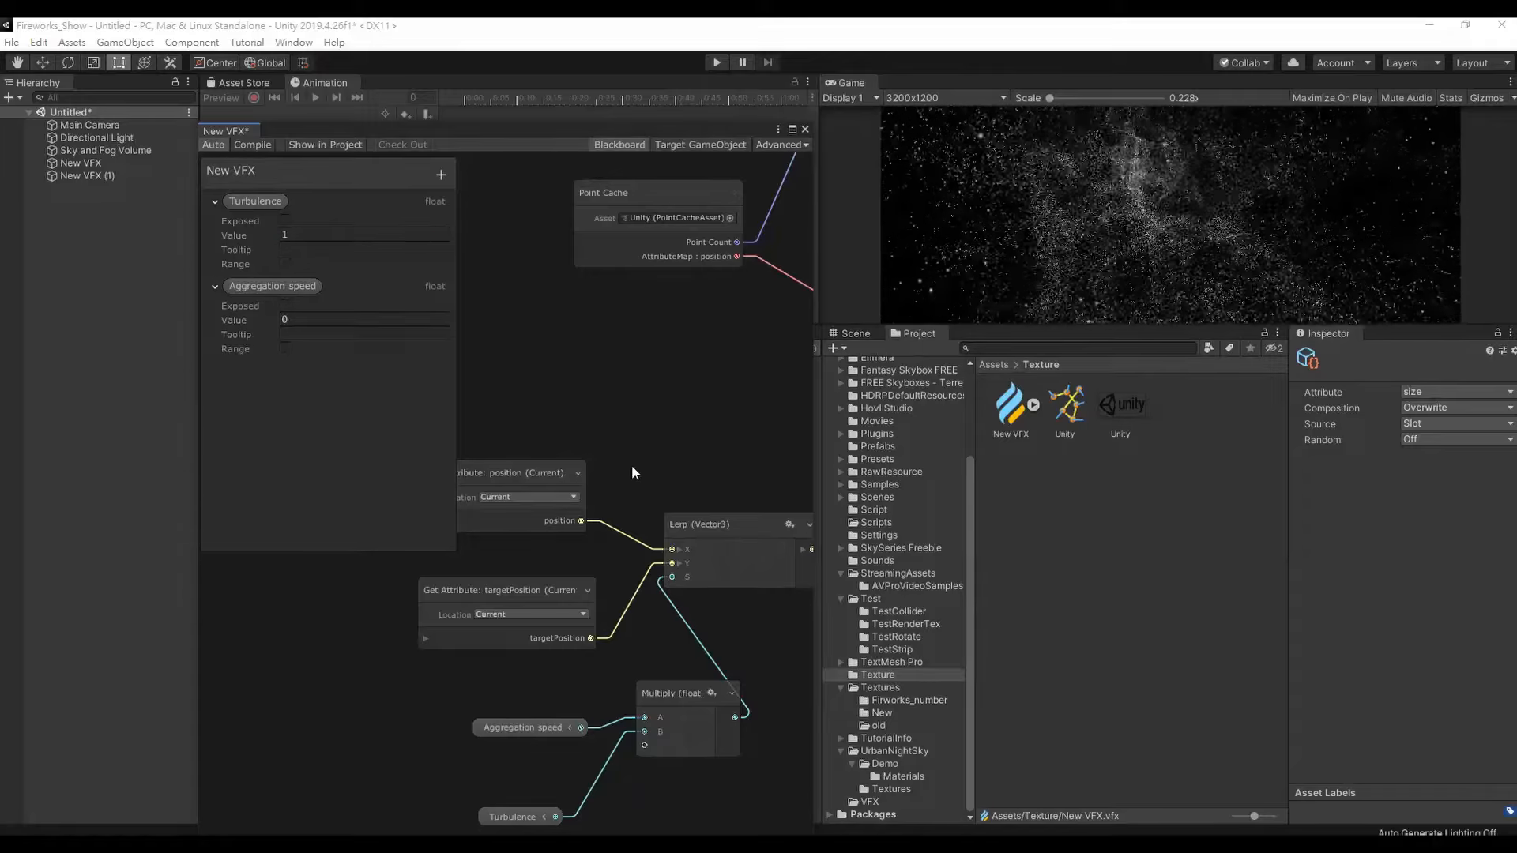
- Set the Aggregation speed property's value to 0.5
{"action": "middle_click_drag", "start_coordinate": [632, 464], "coordinate": [637, 406]}
{"action": "left_click", "coordinate": [393, 325]}
{"action": "type", "text": "0.5"}
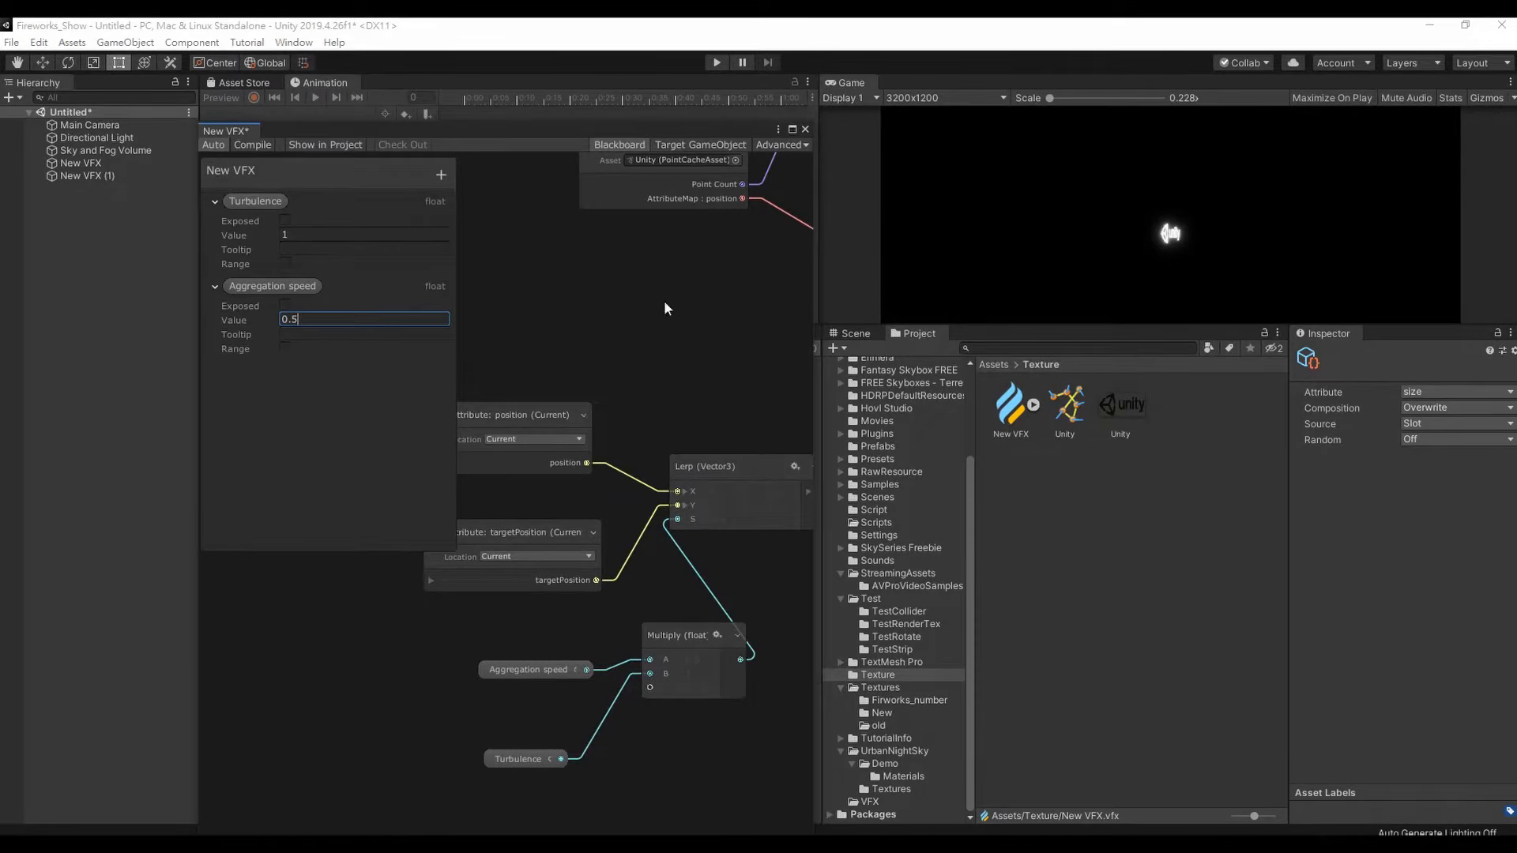
- Widen the graph window and set the X and Y value scale of Set Target Position from Map to 5
{"action": "middle_click_drag", "start_coordinate": [695, 325], "coordinate": [371, 563]}
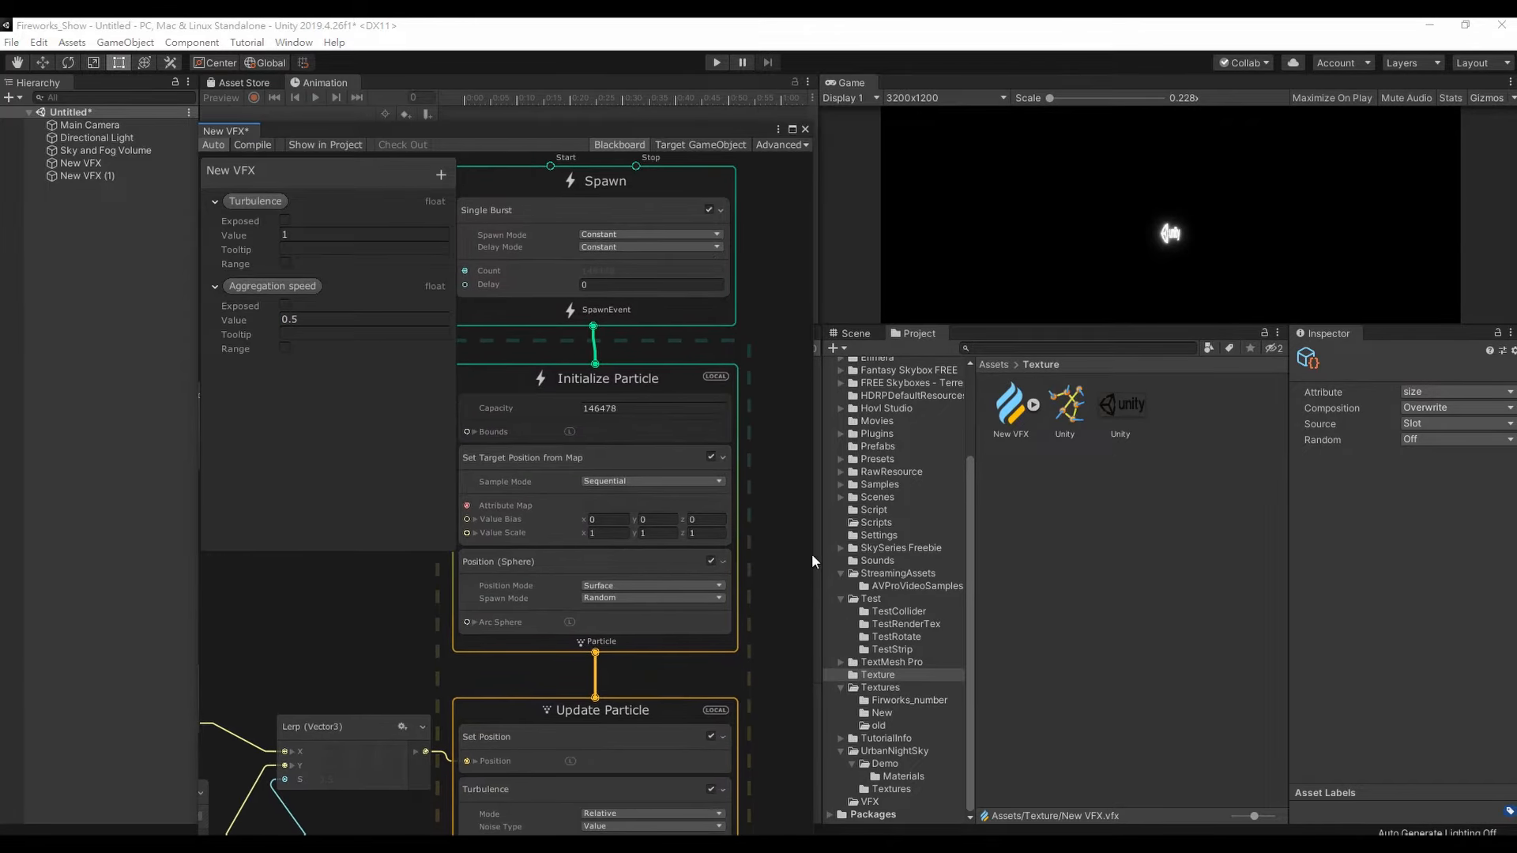
{"action": "scroll", "coordinate": [742, 540], "scroll_direction": "down", "scroll_amount": 1}
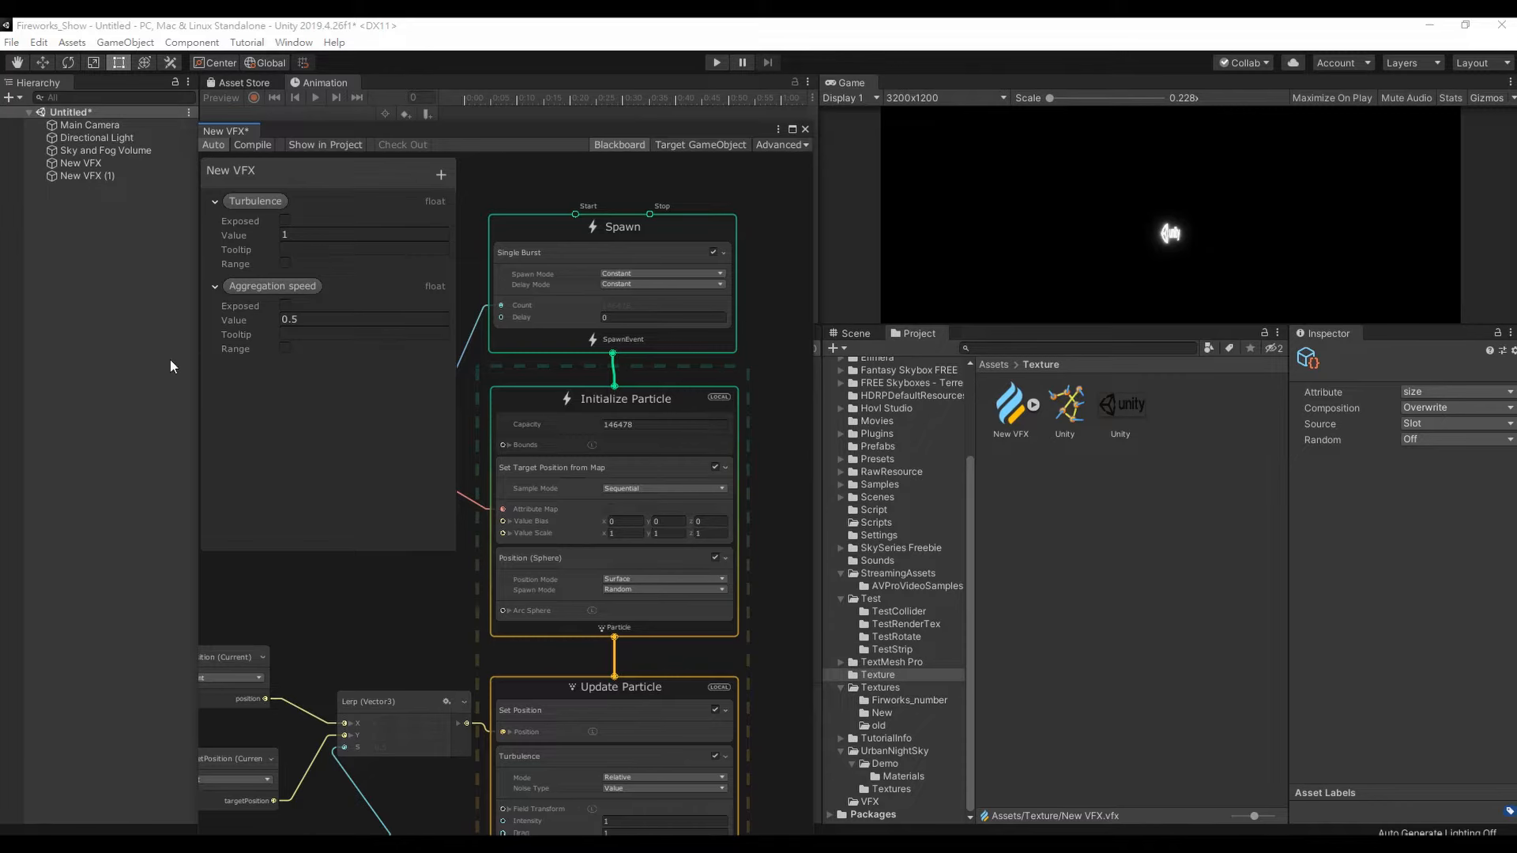
{"action": "left_click_drag", "start_coordinate": [195, 358], "coordinate": [119, 359]}
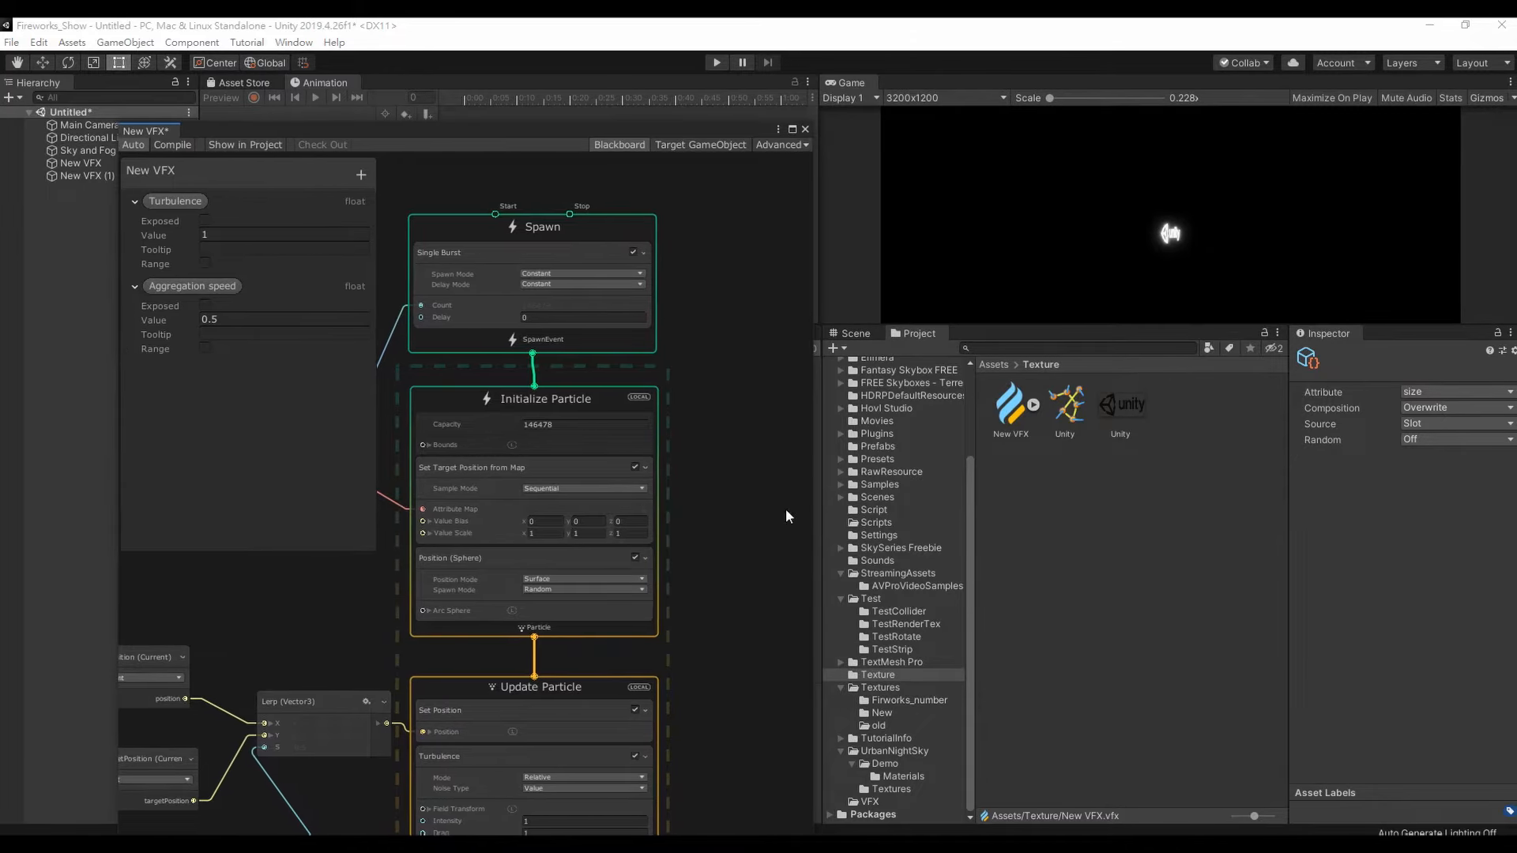
{"action": "middle_click_drag", "start_coordinate": [717, 536], "coordinate": [762, 447]}
{"action": "scroll", "coordinate": [757, 447], "scroll_direction": "up", "scroll_amount": 3}
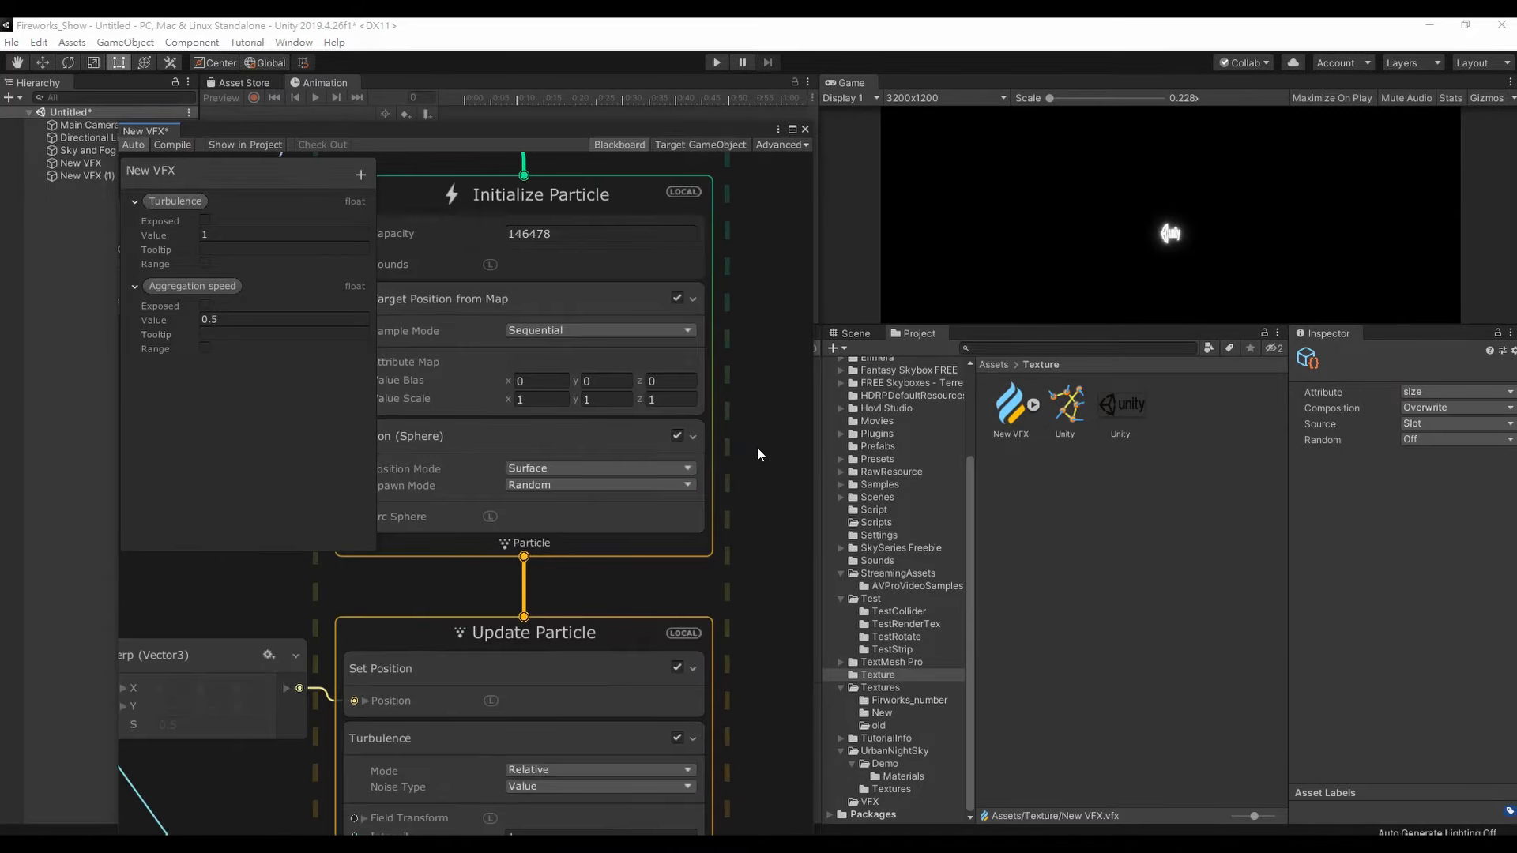
{"action": "left_click", "coordinate": [565, 399]}
{"action": "type", "text": "5"}
{"action": "left_click", "coordinate": [614, 402]}
{"action": "type", "text": "5"}
{"action": "left_click", "coordinate": [756, 494]}
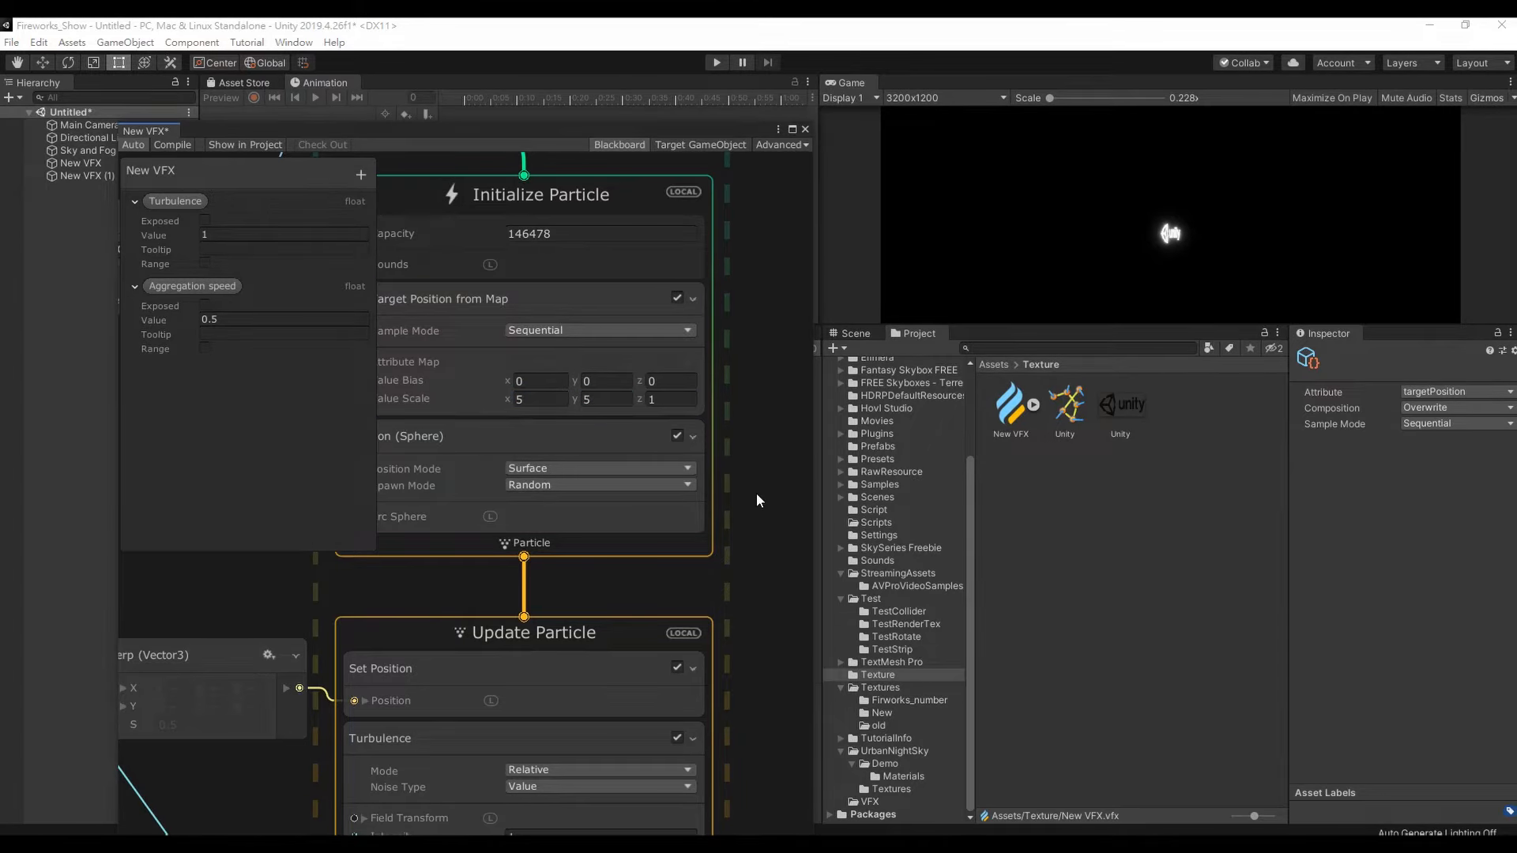
- Show the Scene view, select New VFX (1) in the scene, restart its effect playback, and move the graph window back up
{"action": "scroll", "coordinate": [757, 494], "scroll_direction": "down", "scroll_amount": 5}
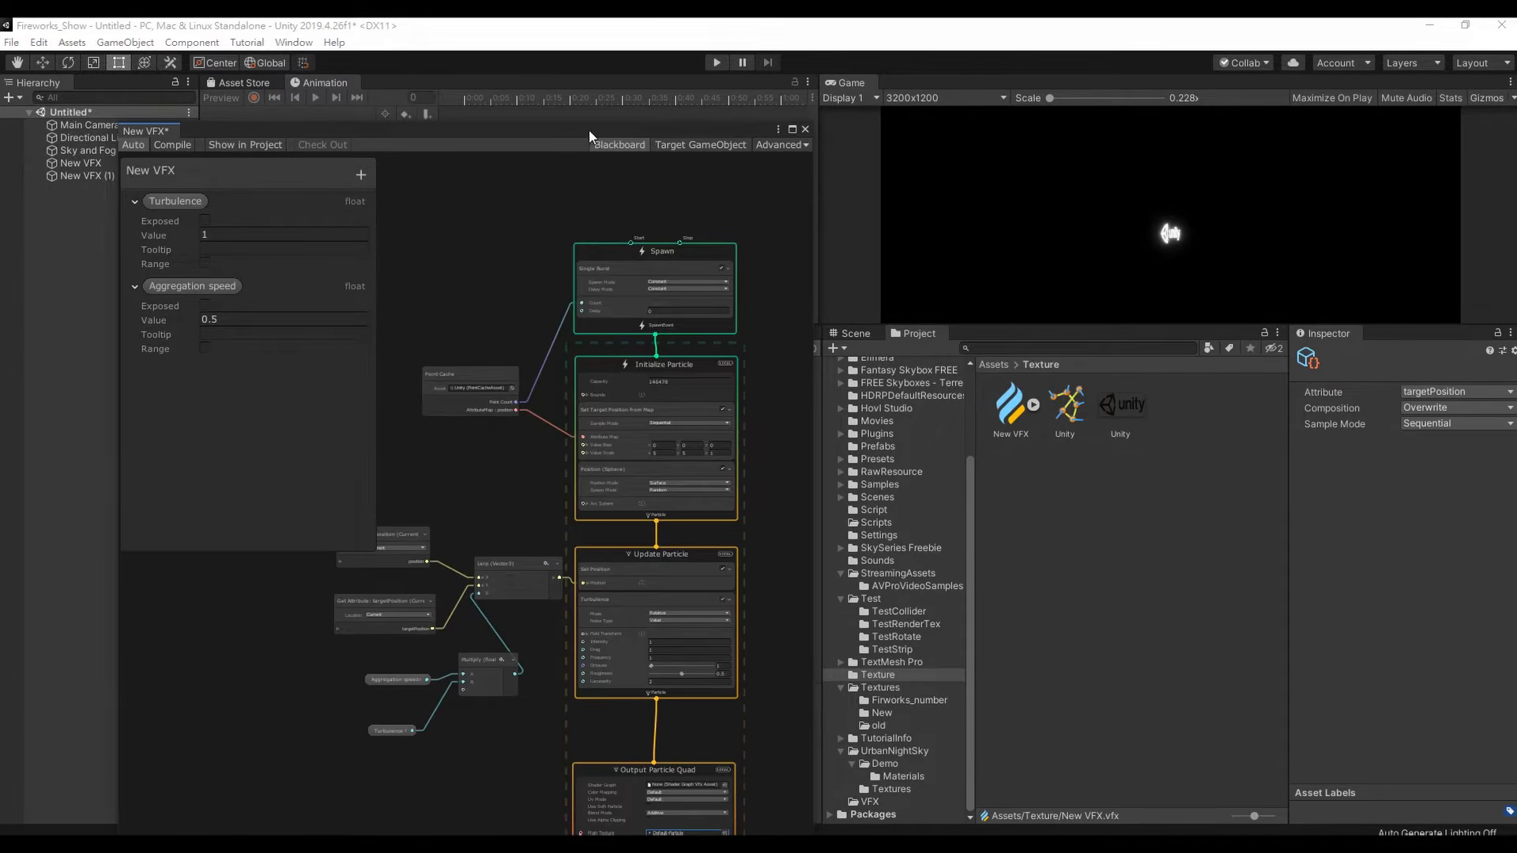
{"action": "left_click", "coordinate": [868, 335]}
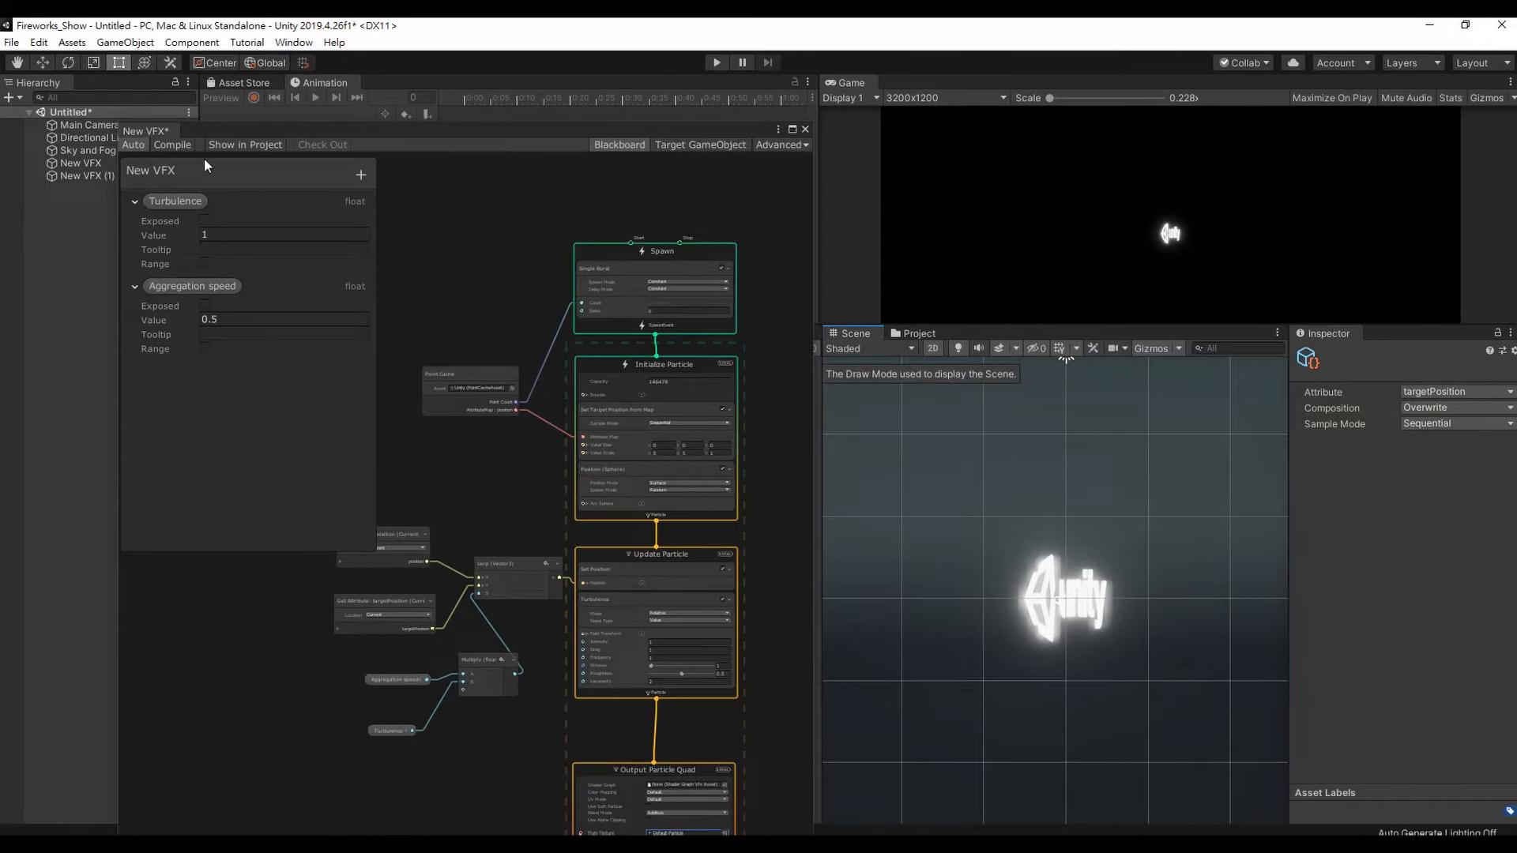
{"action": "left_click_drag", "start_coordinate": [478, 132], "coordinate": [466, 339]}
{"action": "left_click", "coordinate": [121, 177]}
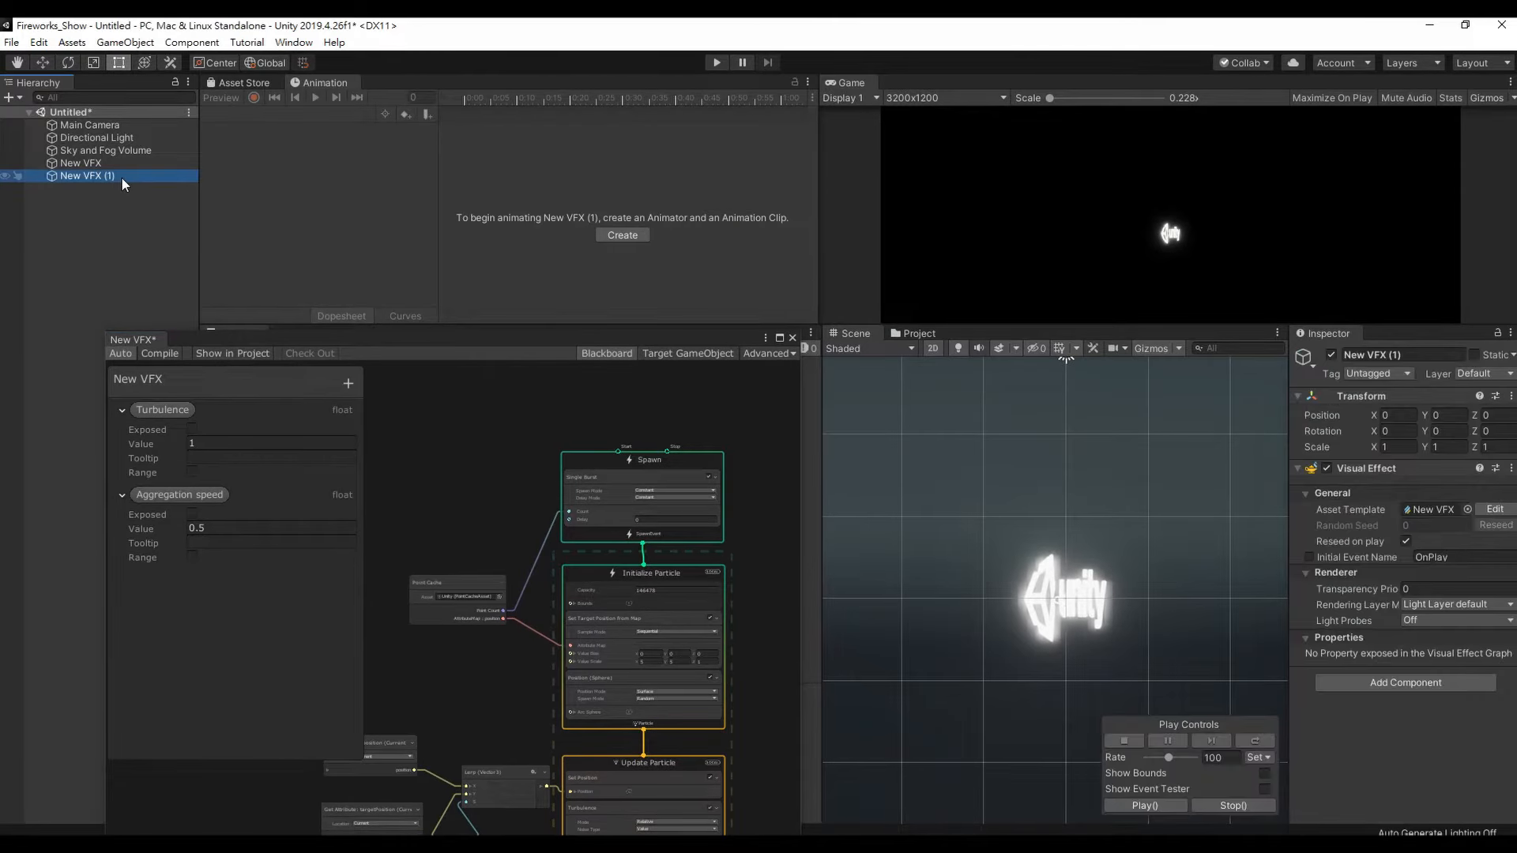
{"action": "left_click", "coordinate": [1258, 737]}
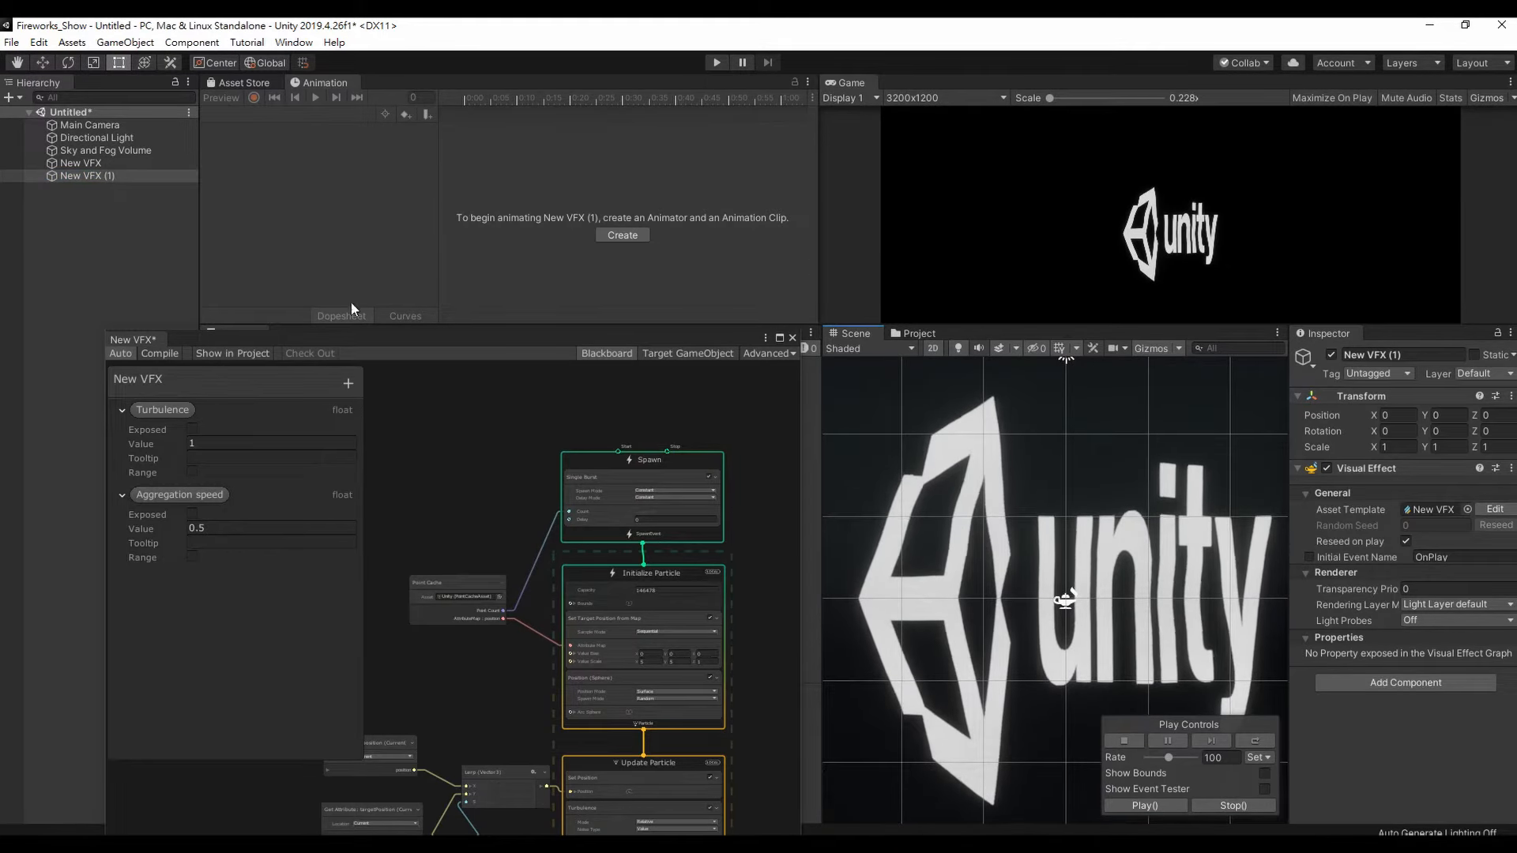
{"action": "left_click_drag", "start_coordinate": [505, 343], "coordinate": [528, 102]}
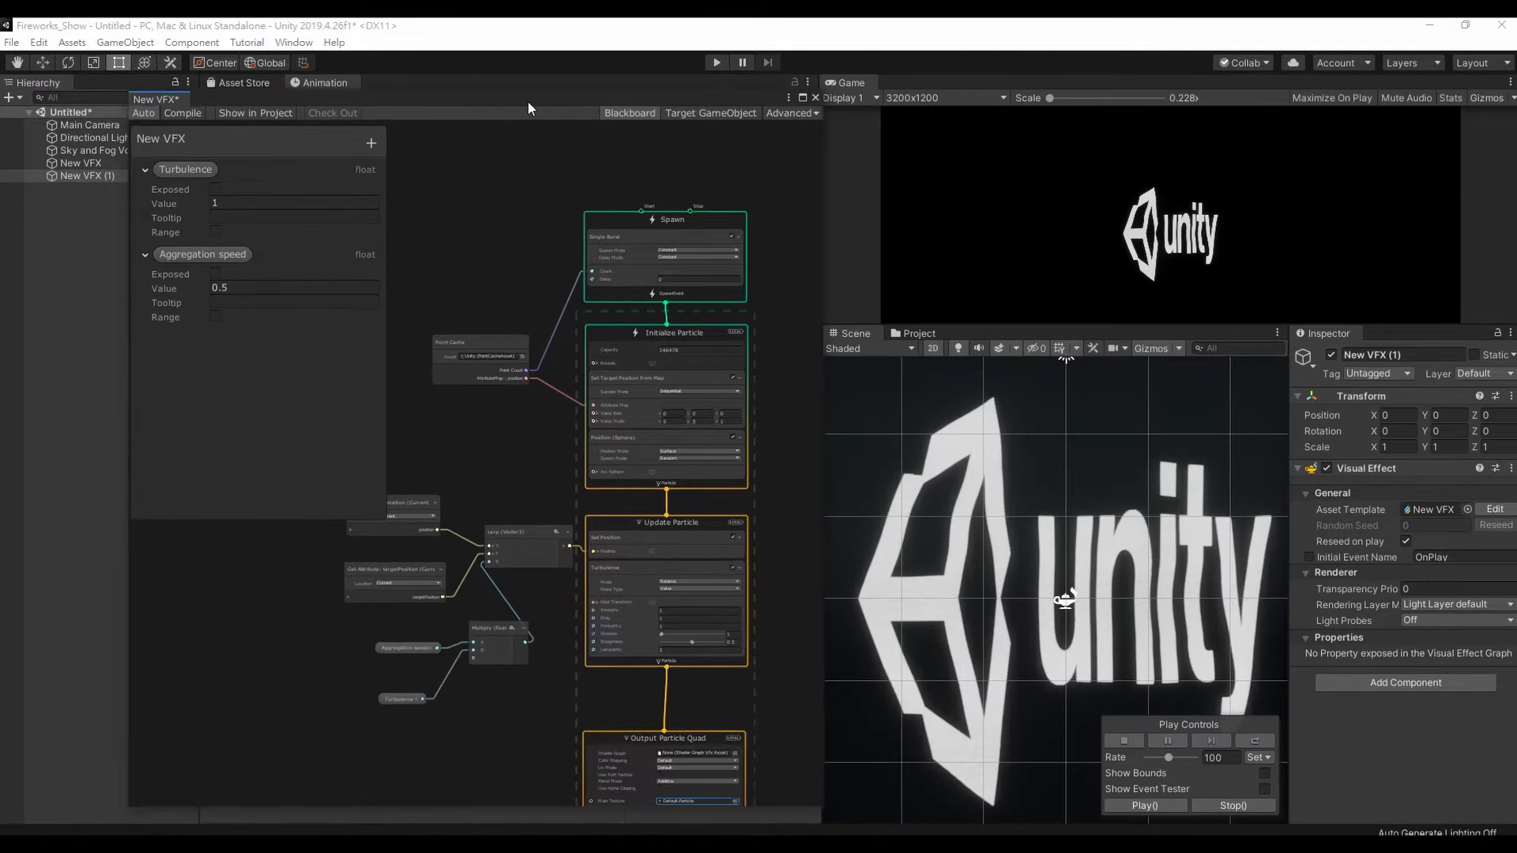
- Try 0.1 as the Aggregation speed property's value, and settle on a value of 1
{"action": "middle_click_drag", "start_coordinate": [505, 453], "coordinate": [535, 511]}
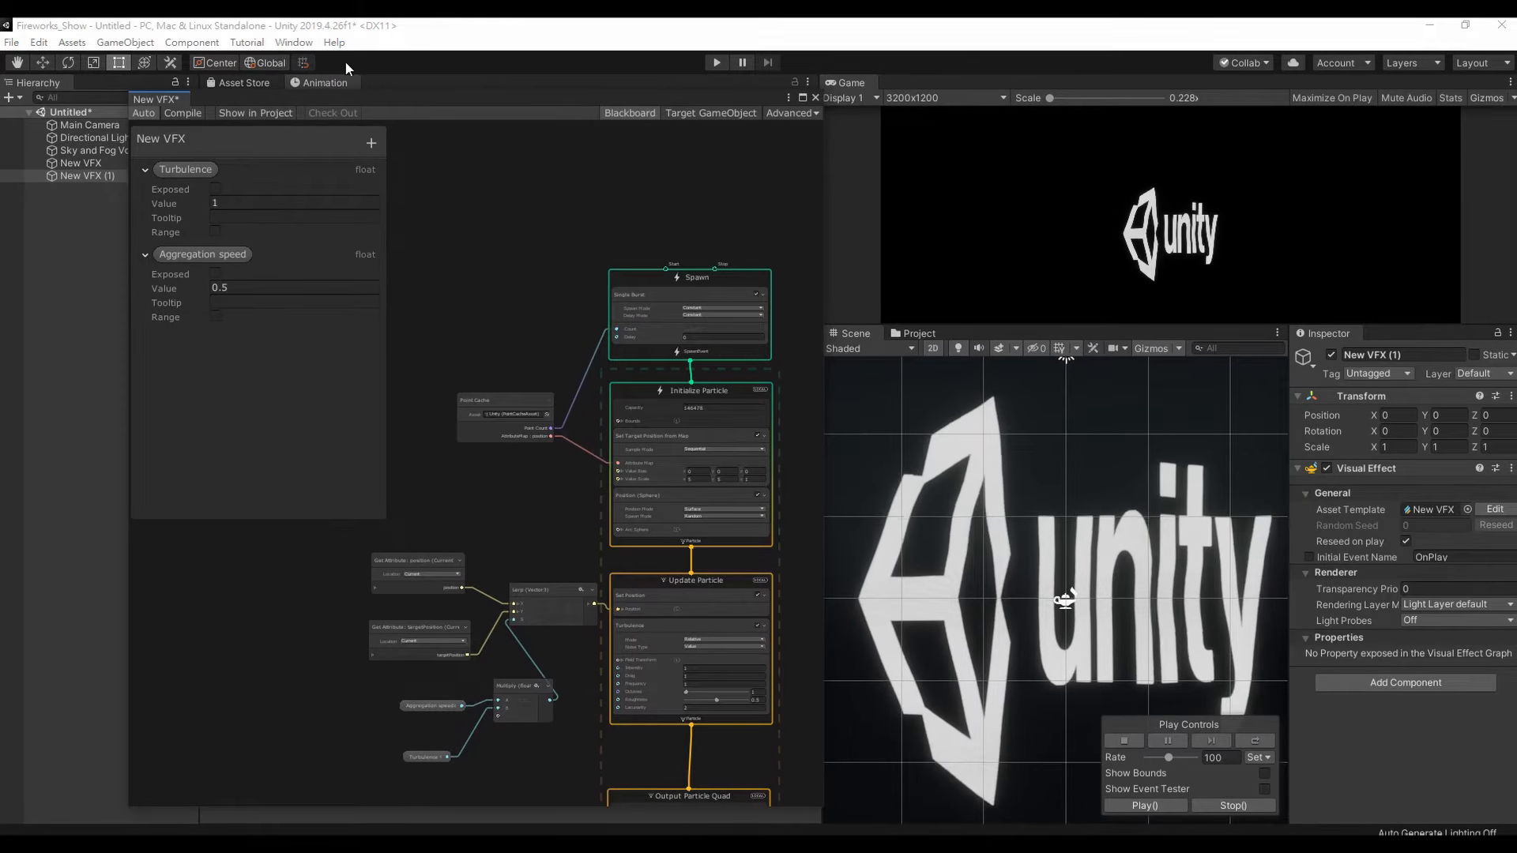
{"action": "left_click", "coordinate": [277, 286]}
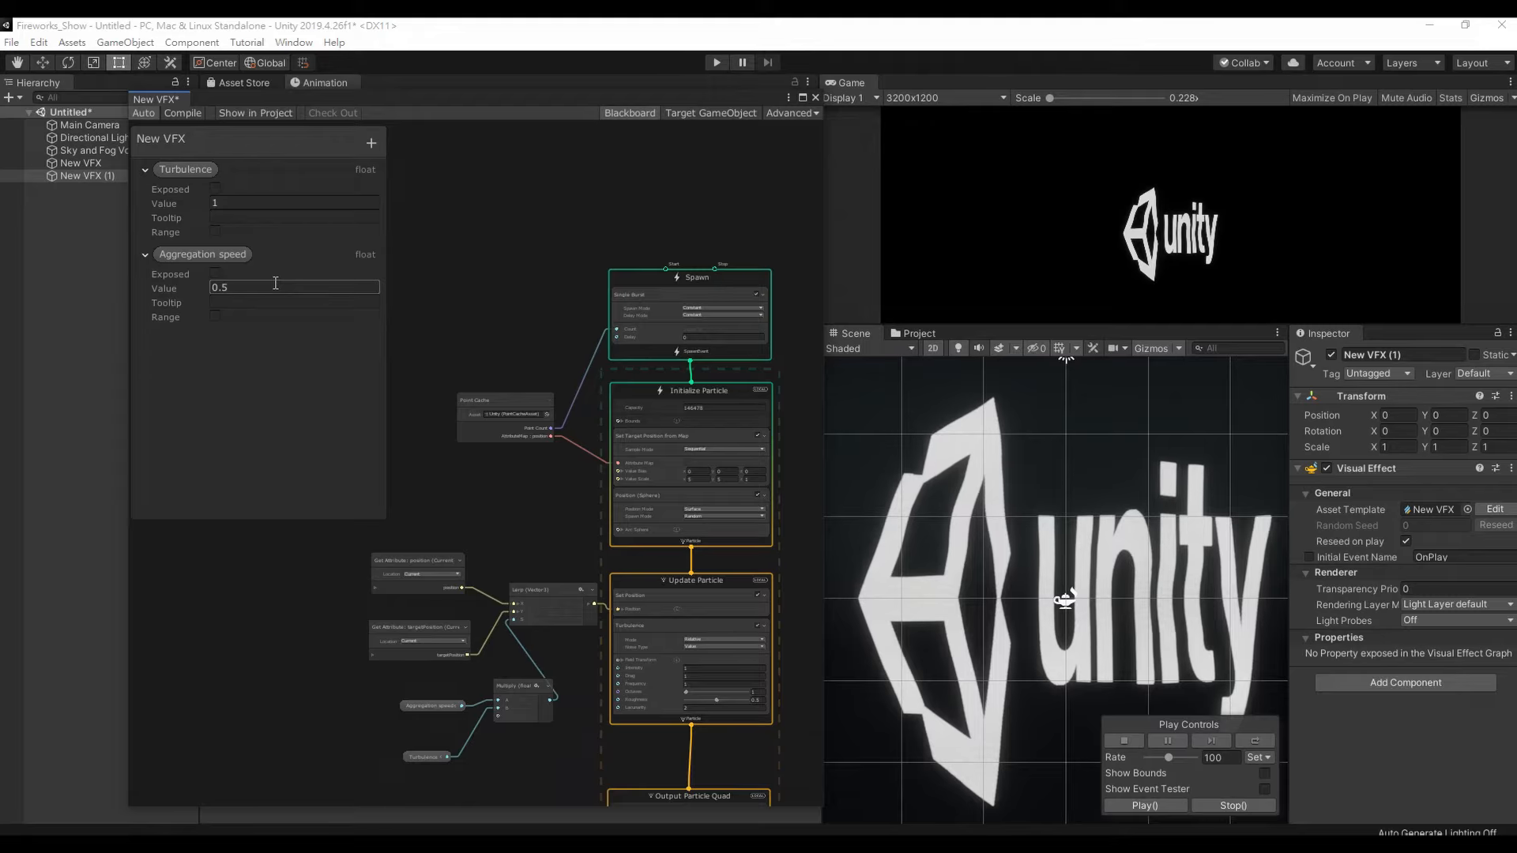
{"action": "type", "text": "0."}
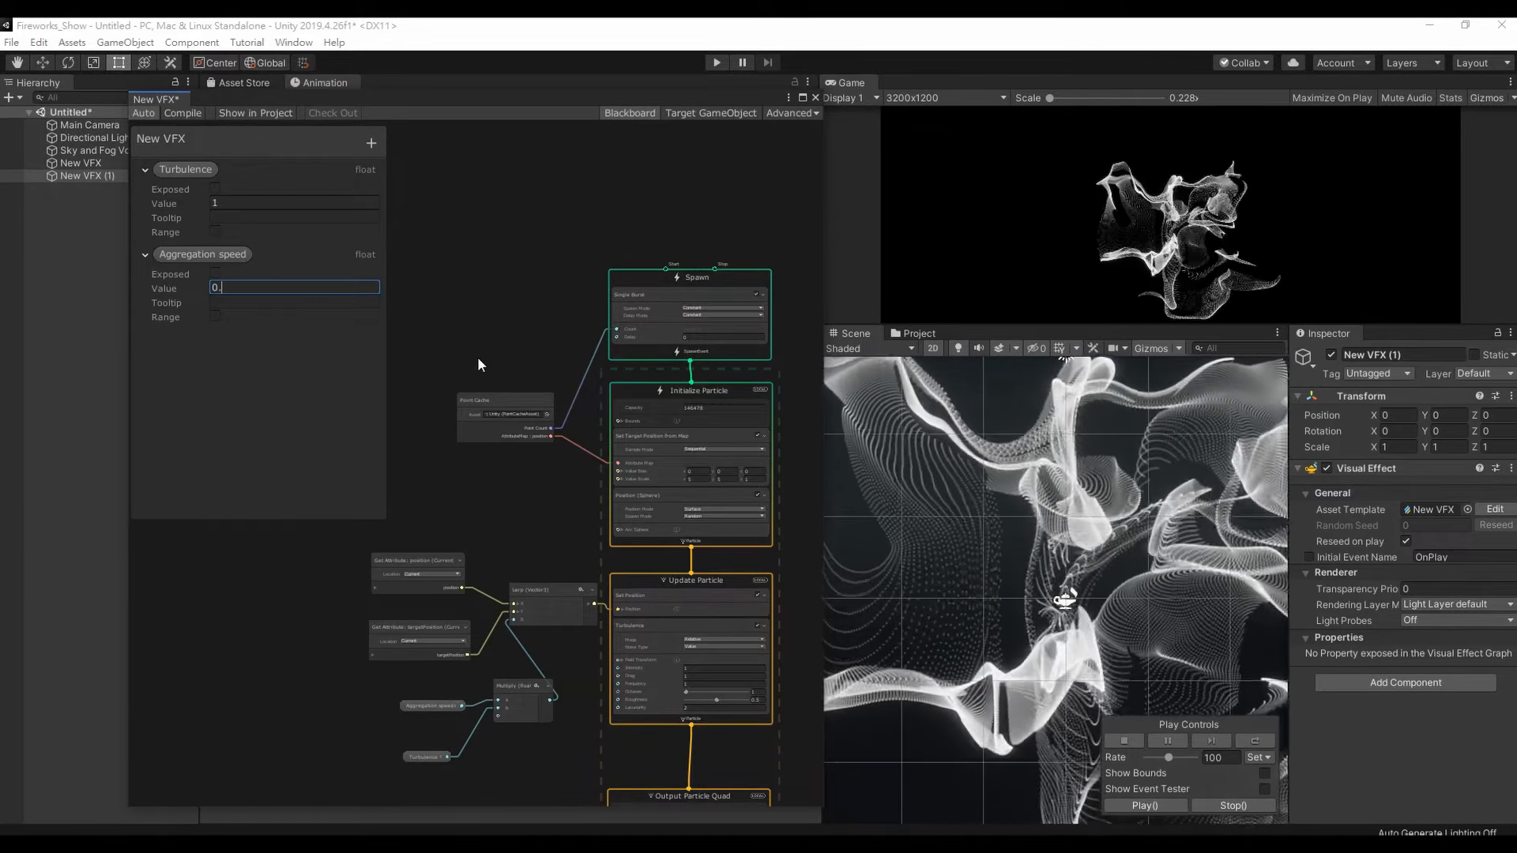
{"action": "type", "text": "1"}
{"action": "key", "text": "Return"}
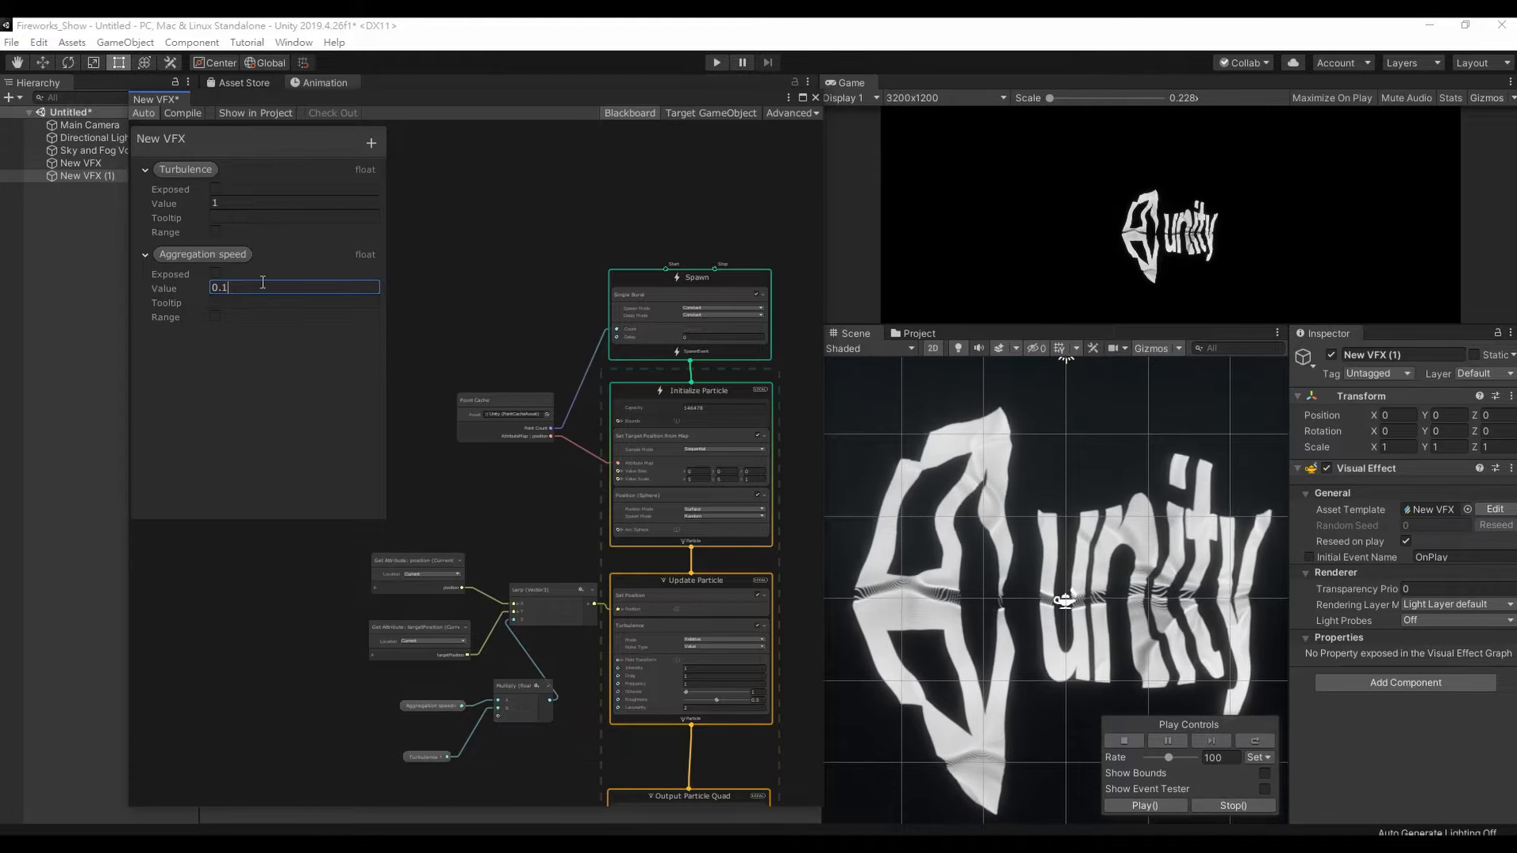
{"action": "type", "text": "1"}
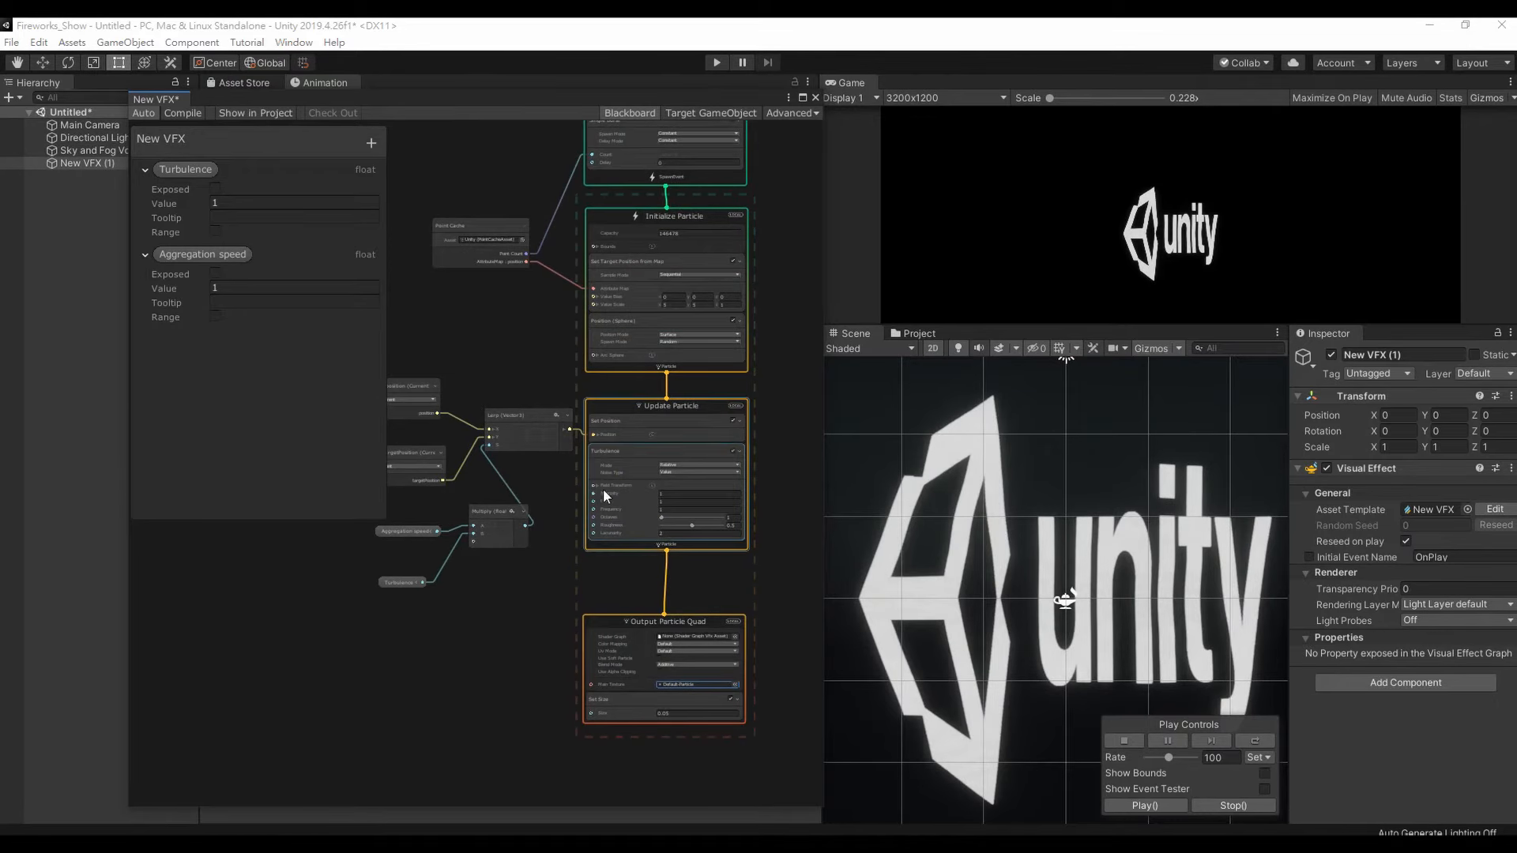
- Set the Intensity of the Turbulence block in Update Particle to 0
{"action": "left_click", "coordinate": [681, 493]}
{"action": "middle_click_drag", "start_coordinate": [534, 565], "coordinate": [537, 484]}
{"action": "scroll", "coordinate": [537, 486], "scroll_direction": "up", "scroll_amount": 2}
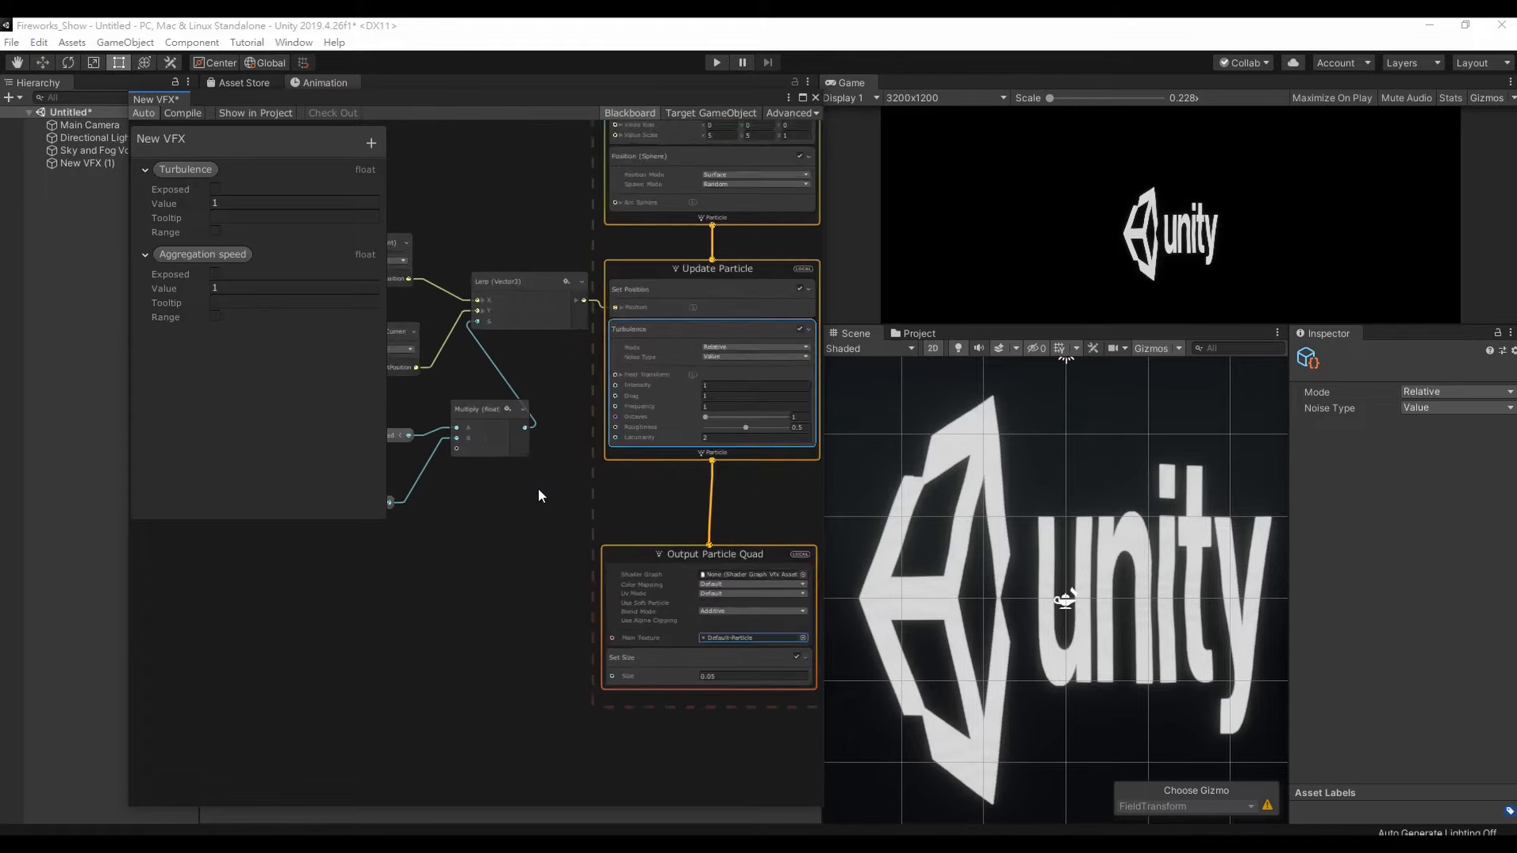
{"action": "scroll", "coordinate": [539, 495], "scroll_direction": "up", "scroll_amount": 1}
{"action": "left_click", "coordinate": [743, 369]}
{"action": "type", "text": "0"}
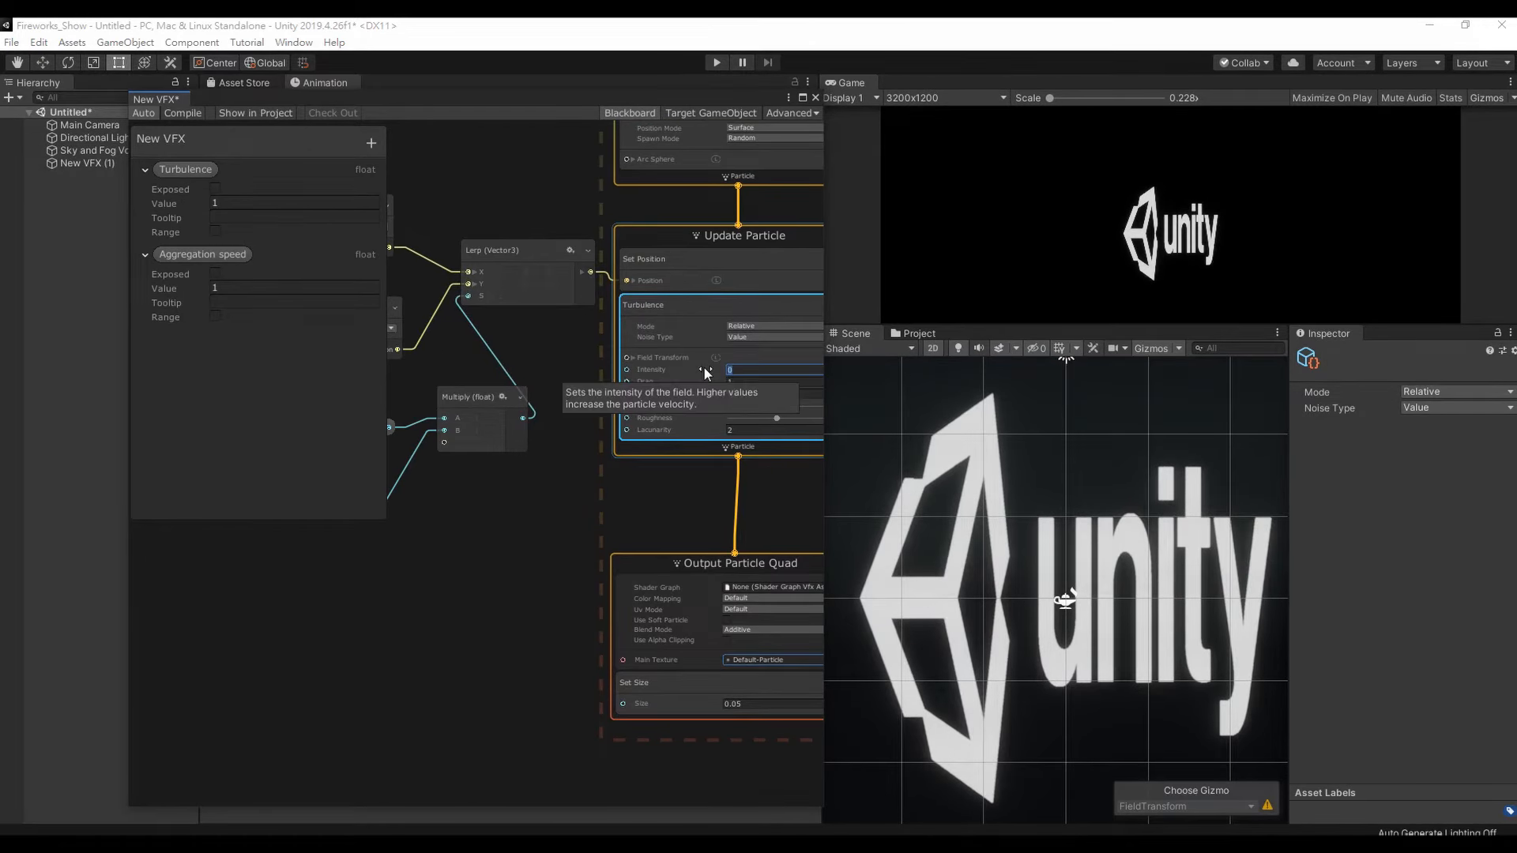
- Add a Remap operator node and place it beneath the Multiply node
{"action": "middle_click_drag", "start_coordinate": [482, 555], "coordinate": [561, 529]}
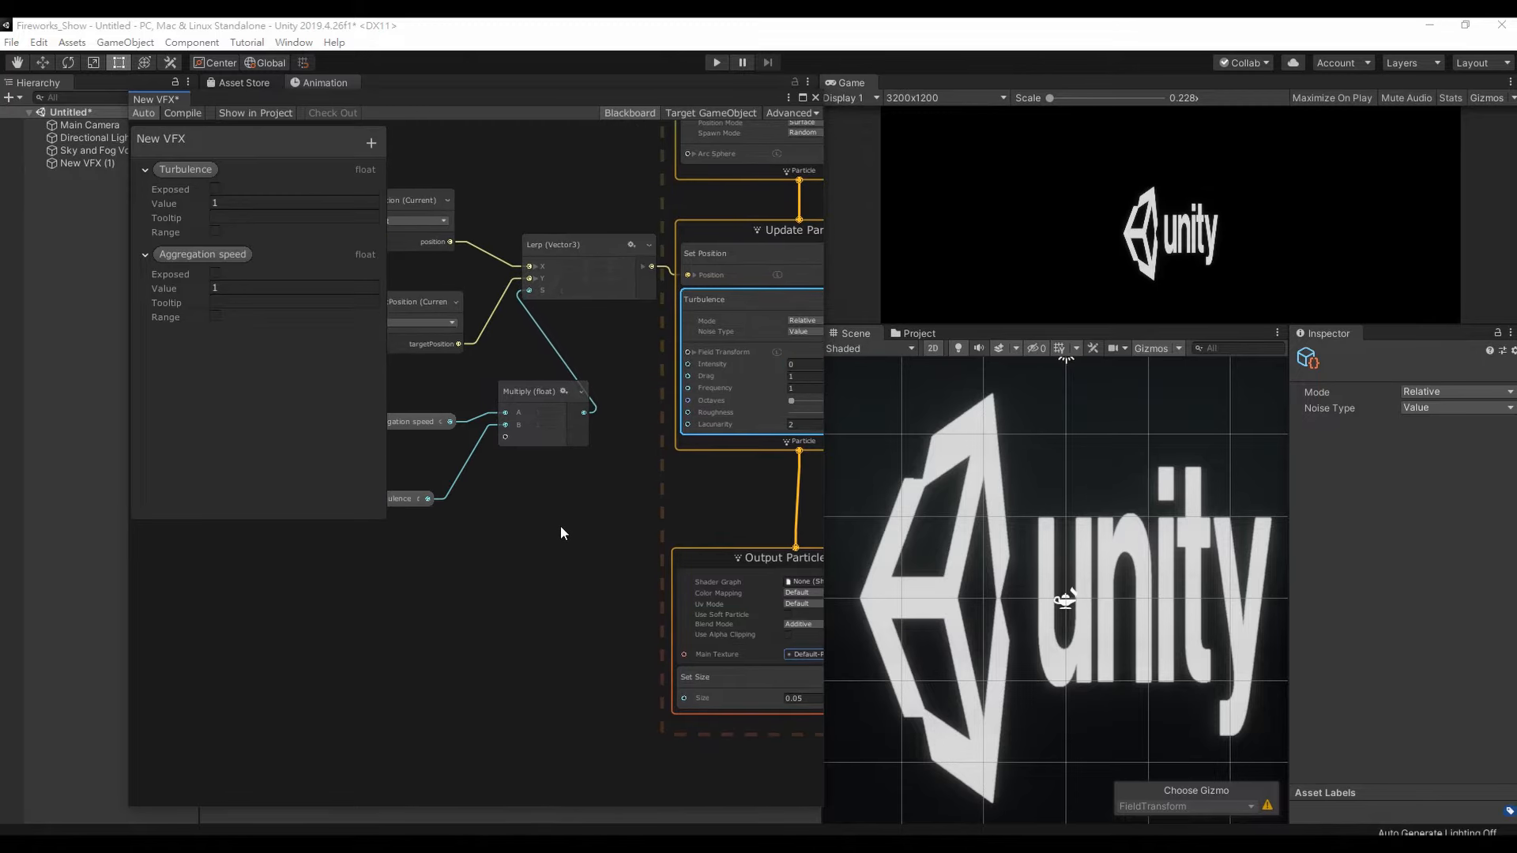
{"action": "right_click", "coordinate": [537, 506]}
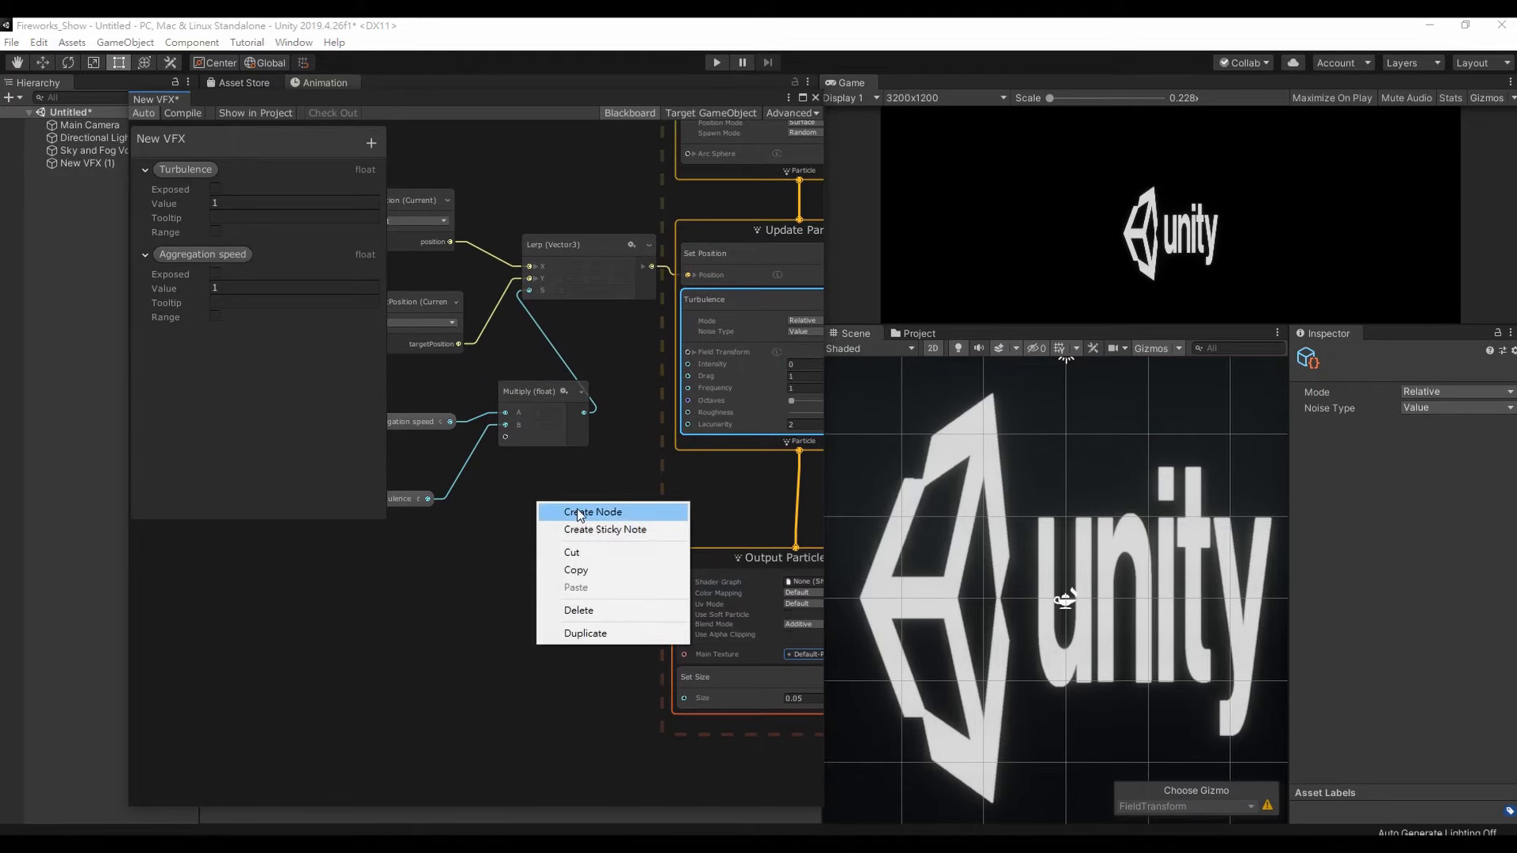
{"action": "left_click", "coordinate": [573, 512]}
{"action": "type", "text": "r"}
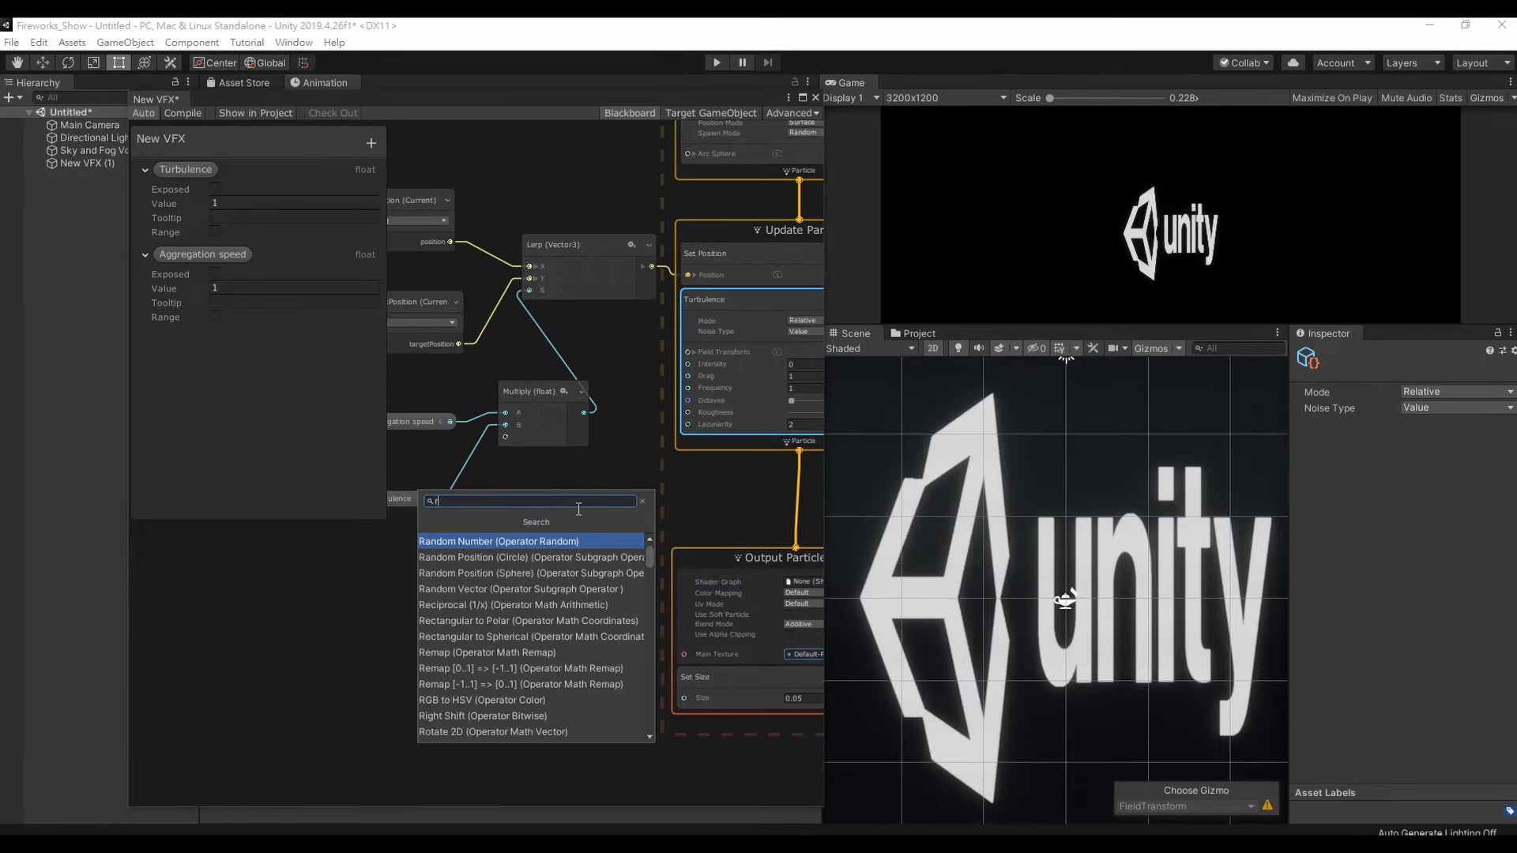
{"action": "type", "text": "emap"}
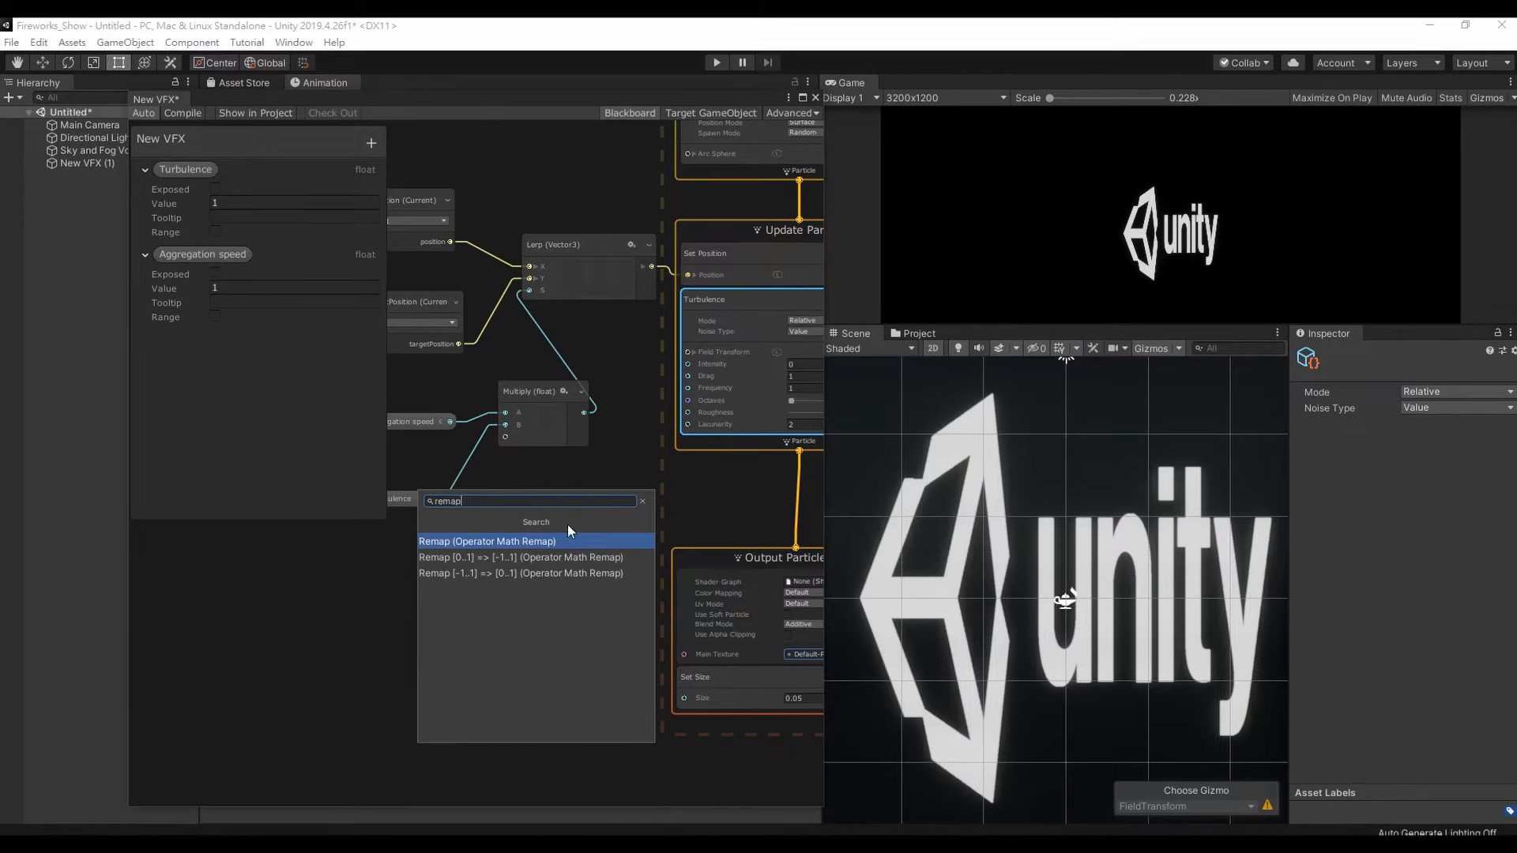
{"action": "left_click", "coordinate": [557, 542]}
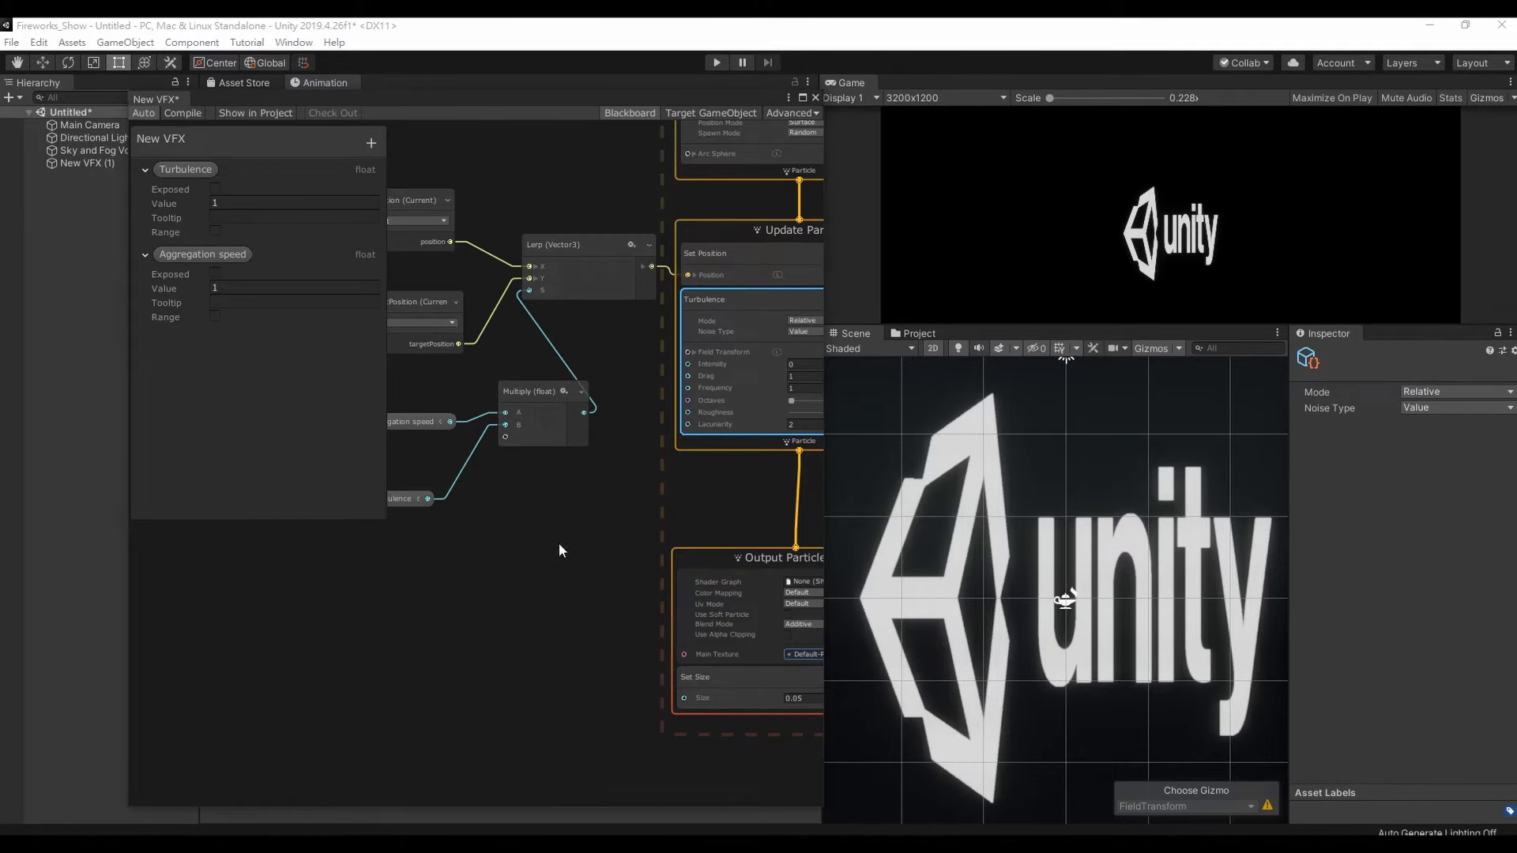
{"action": "left_click_drag", "start_coordinate": [585, 527], "coordinate": [542, 498]}
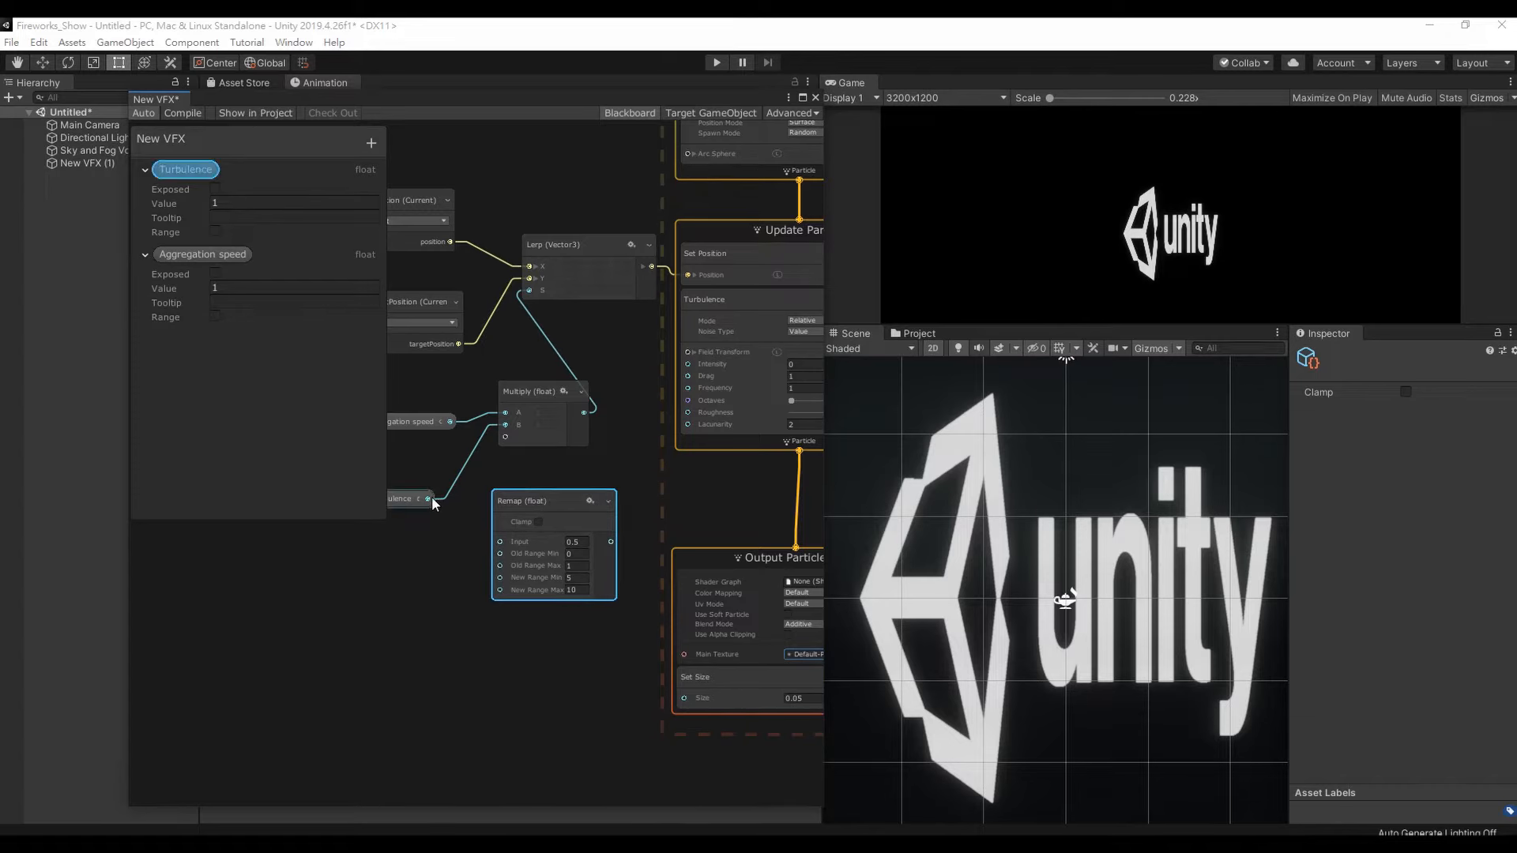
- Connect the Turbulence property to the Remap node's Input, and the Remap output to the Turbulence block's Intensity
{"action": "scroll", "coordinate": [377, 594], "scroll_direction": "down", "scroll_amount": 1}
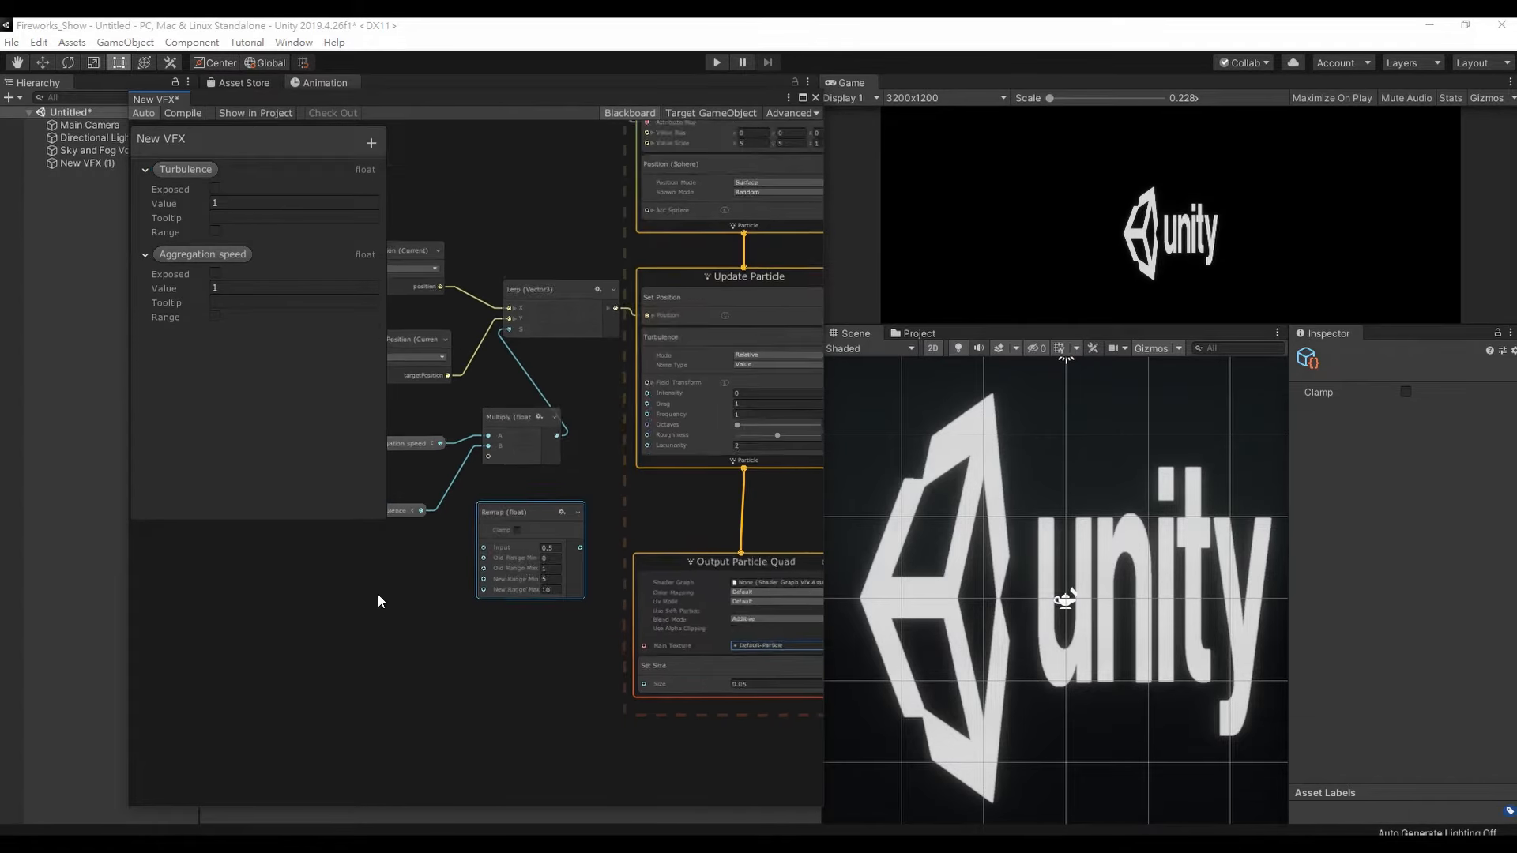
{"action": "middle_click_drag", "start_coordinate": [380, 605], "coordinate": [378, 654]}
{"action": "left_click_drag", "start_coordinate": [417, 557], "coordinate": [452, 590]}
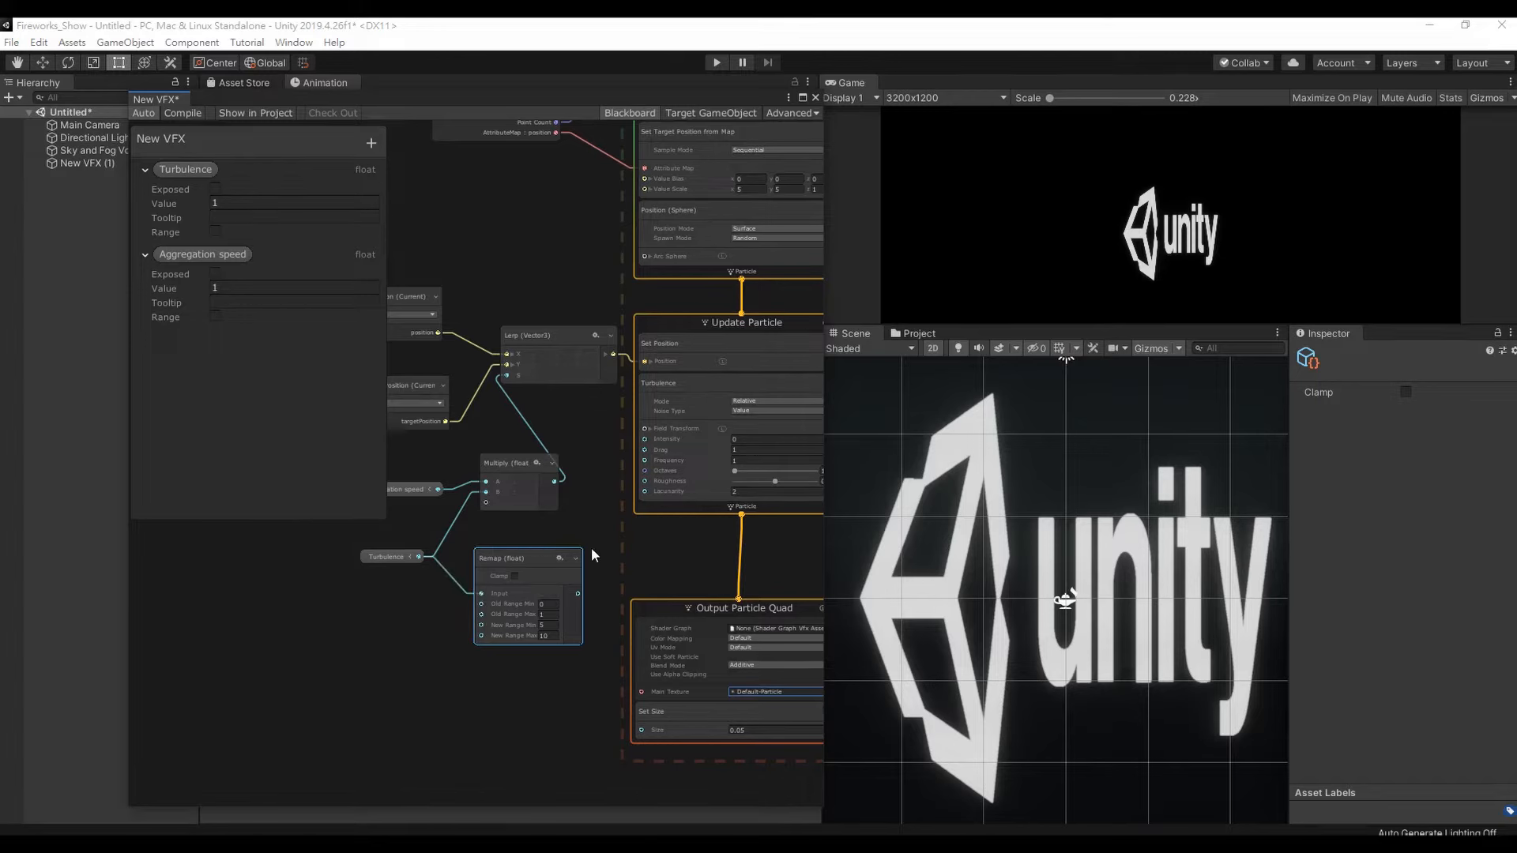
{"action": "left_click_drag", "start_coordinate": [580, 591], "coordinate": [639, 440]}
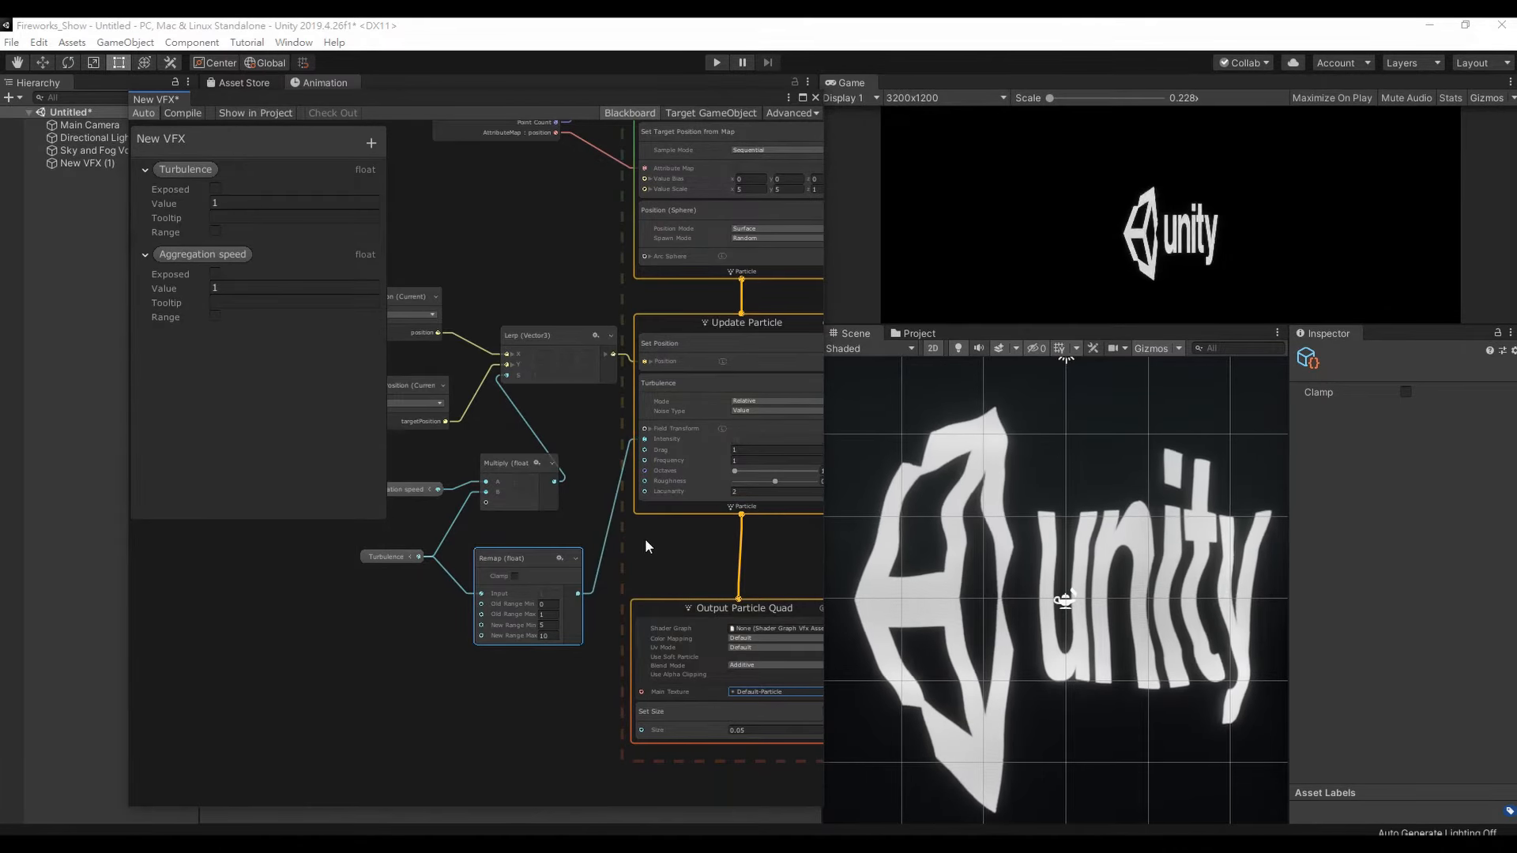
- Set the Remap node's New Range Max to 0 and New Range Min to 1
{"action": "scroll", "coordinate": [523, 624], "scroll_direction": "up", "scroll_amount": 3}
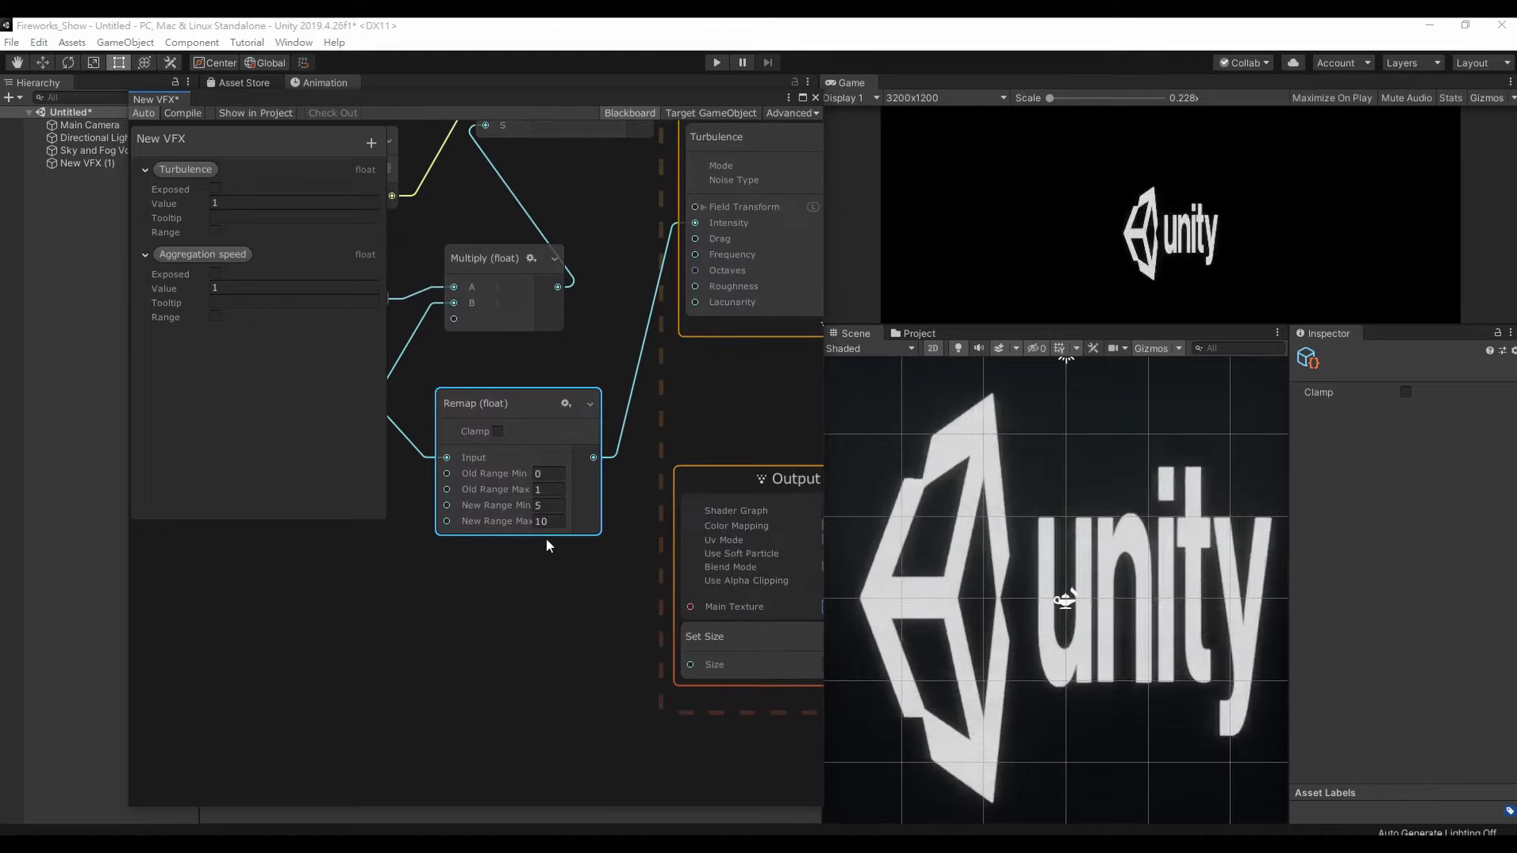
{"action": "left_click", "coordinate": [557, 524]}
{"action": "type", "text": "0"}
{"action": "left_click", "coordinate": [555, 505]}
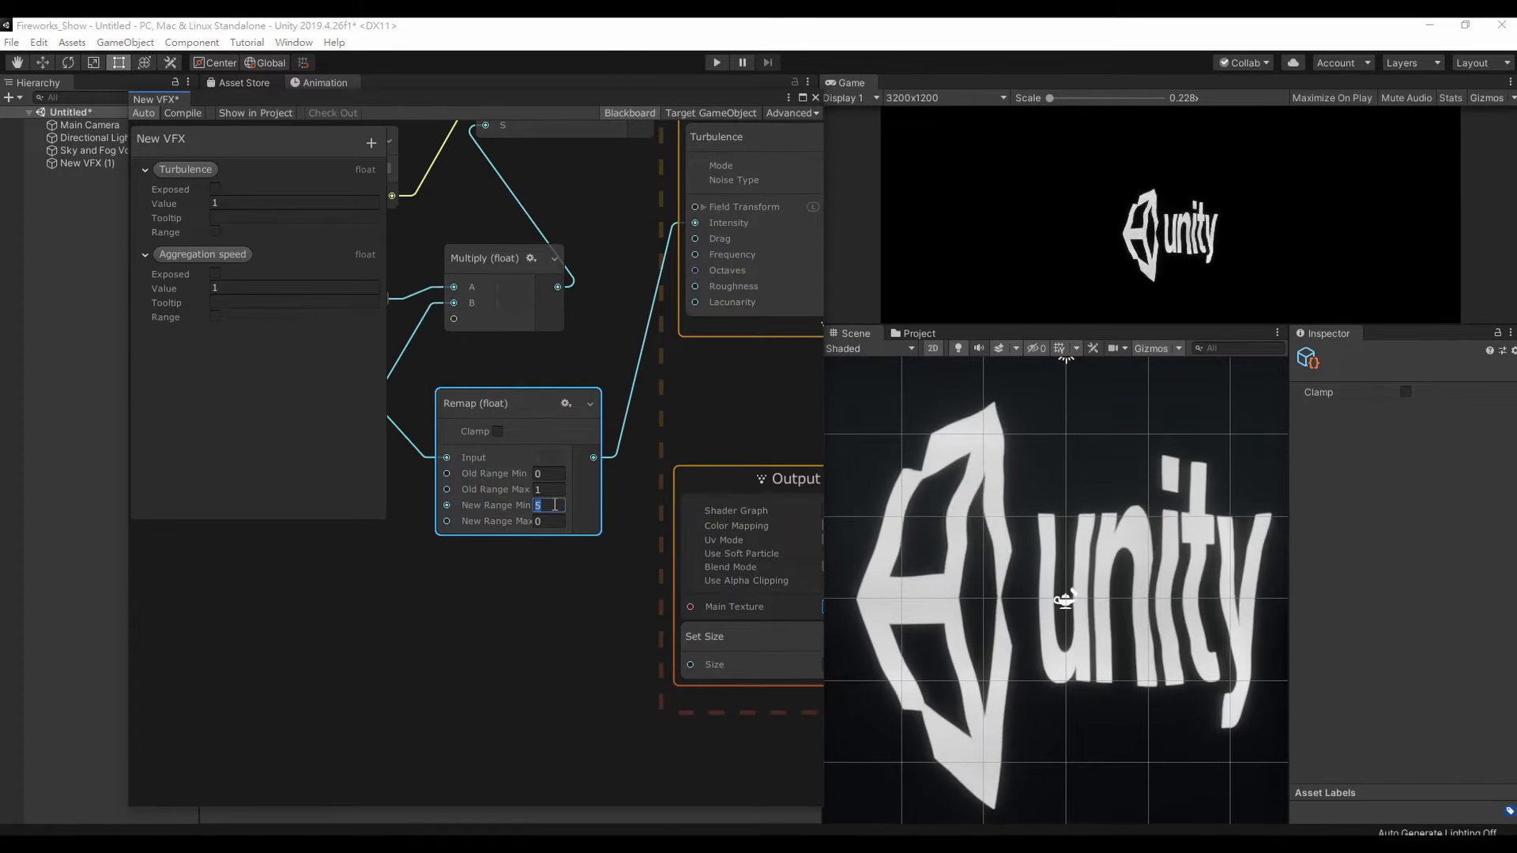
{"action": "type", "text": "1"}
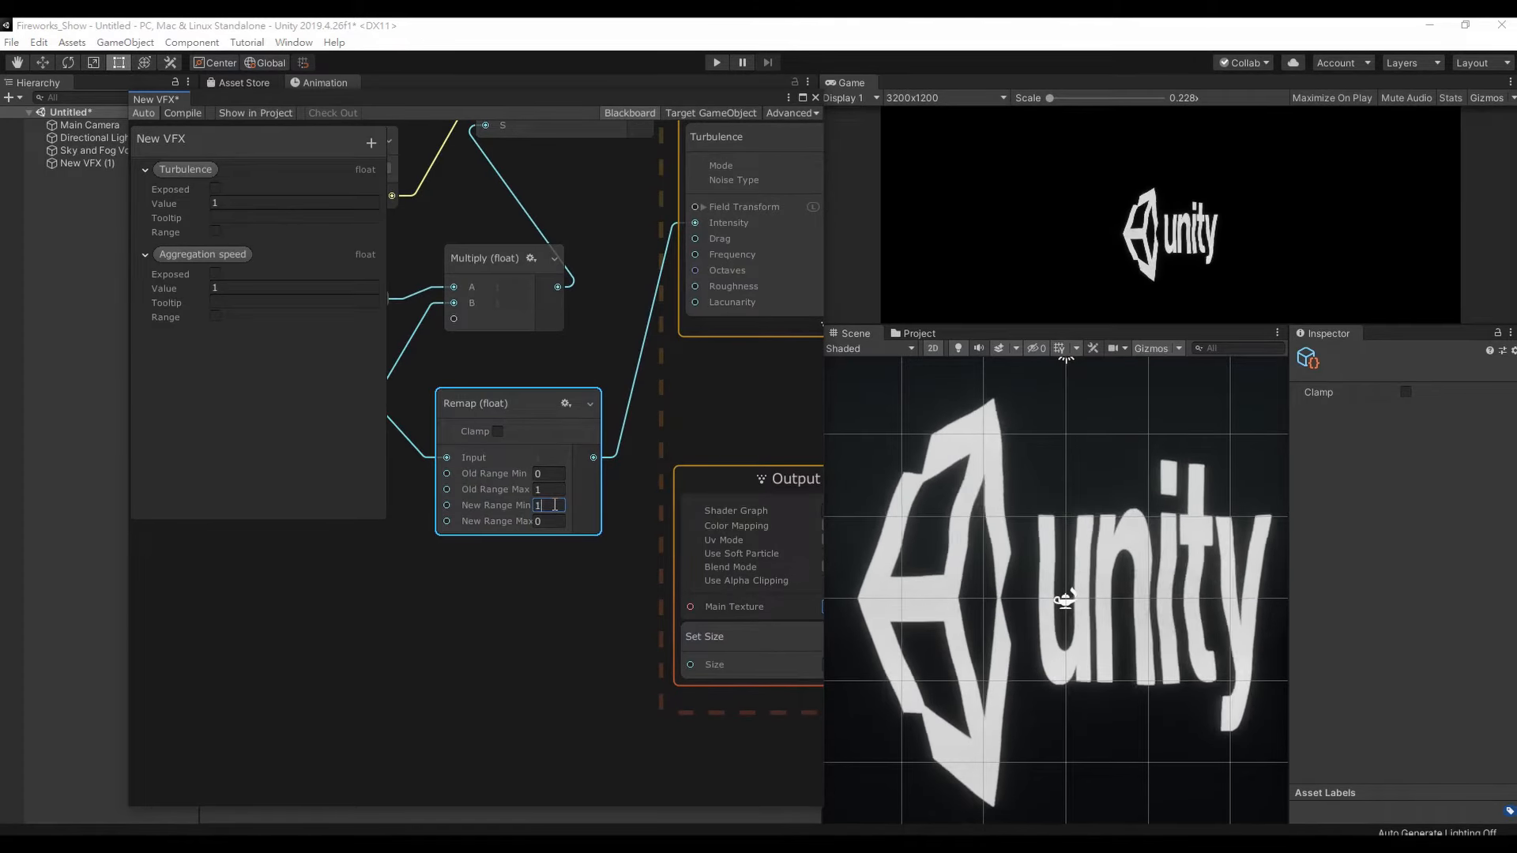
{"action": "left_click", "coordinate": [554, 600]}
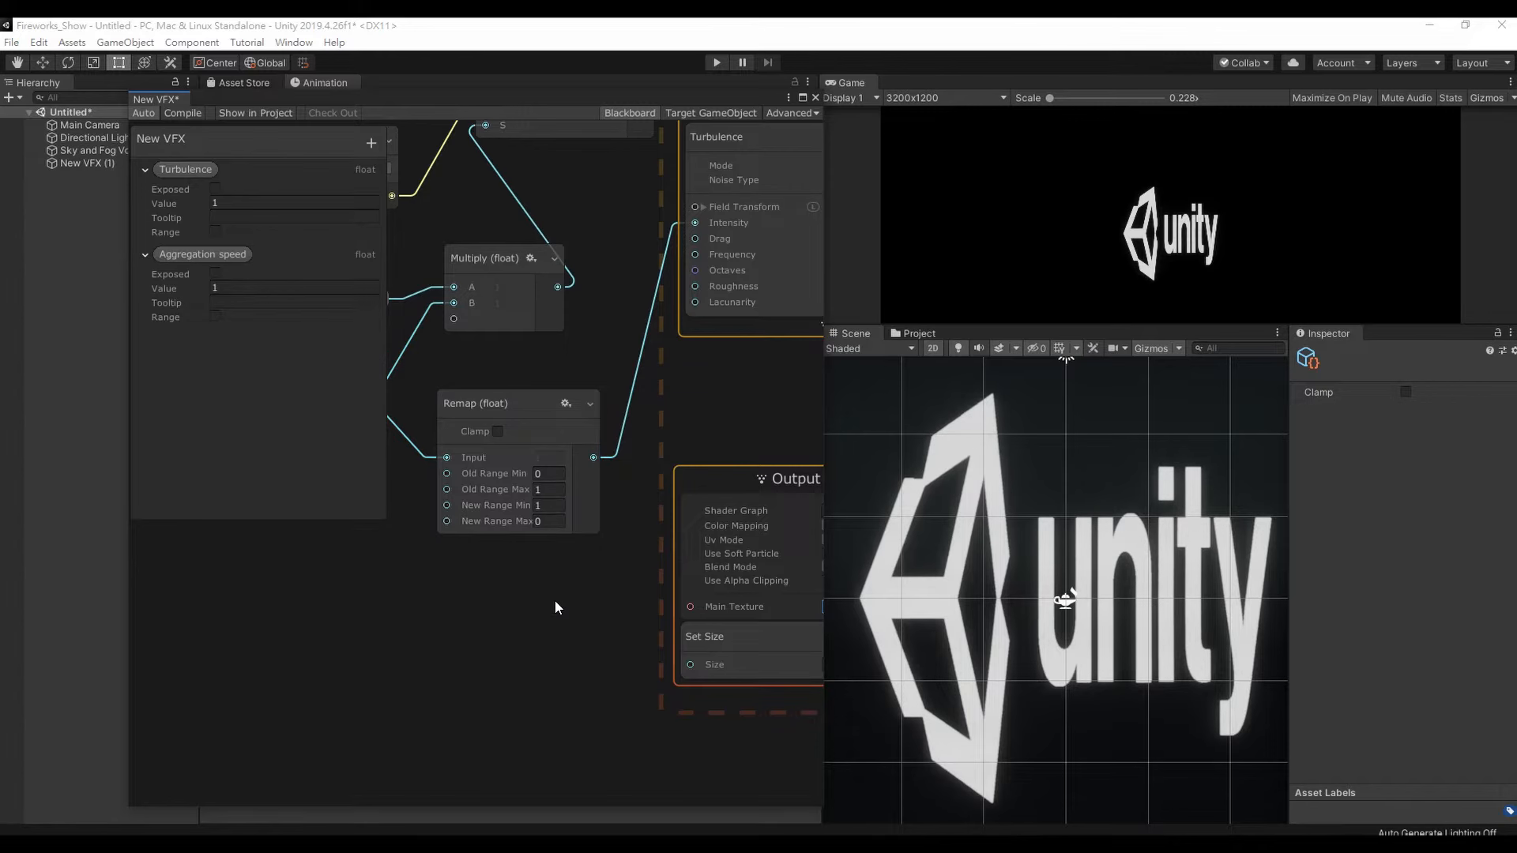
{"action": "left_click", "coordinate": [536, 453]}
{"action": "left_click", "coordinate": [558, 557]}
- Test the Turbulence property at 0 in an enlarged Game view, and return its value to 1
{"action": "middle_click_drag", "start_coordinate": [558, 604], "coordinate": [567, 691]}
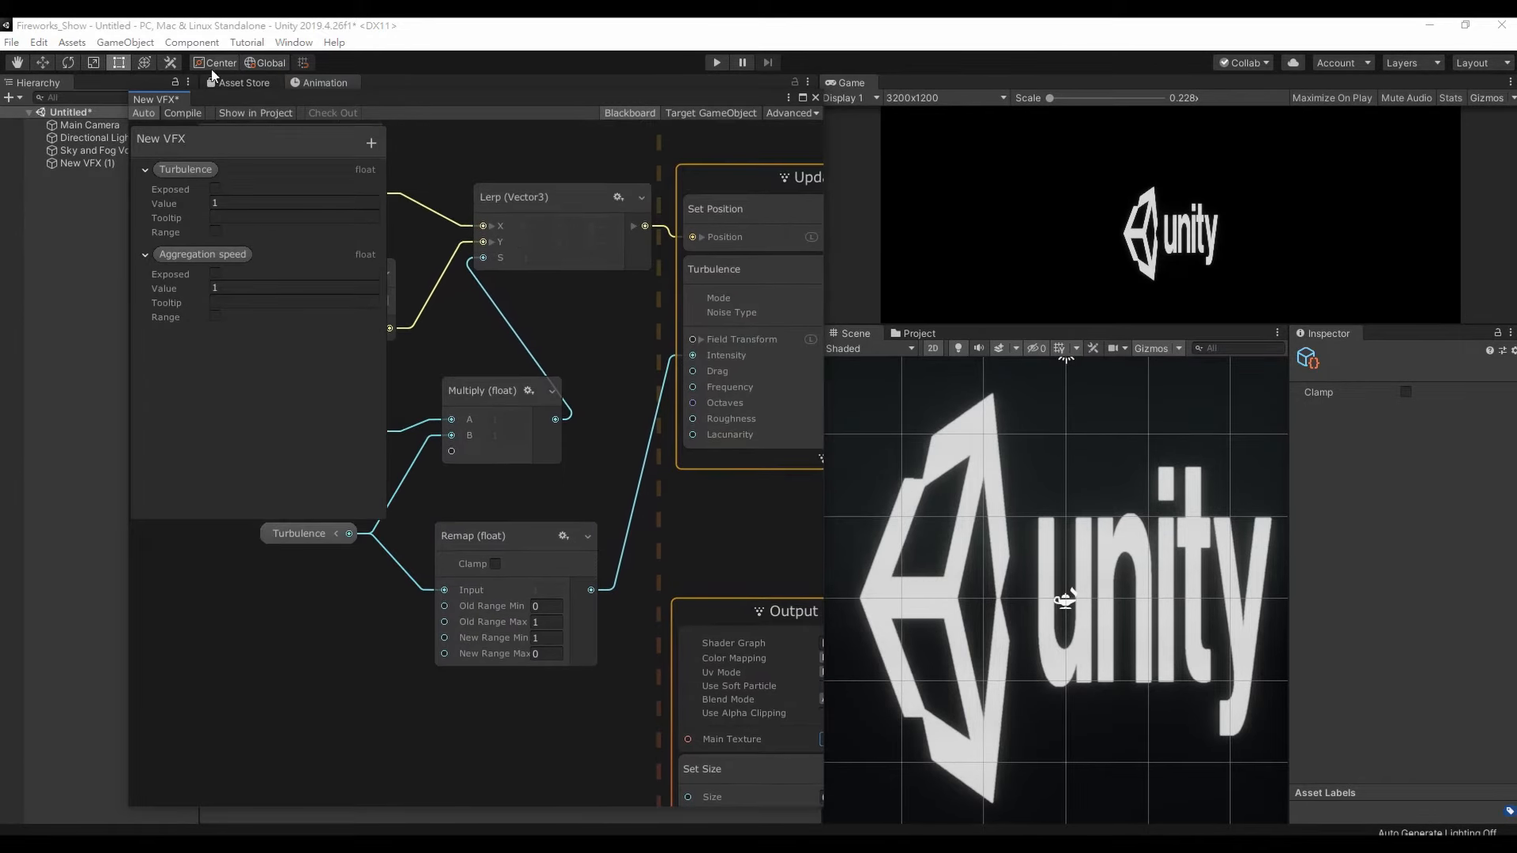
{"action": "left_click", "coordinate": [233, 204]}
{"action": "type", "text": "0"}
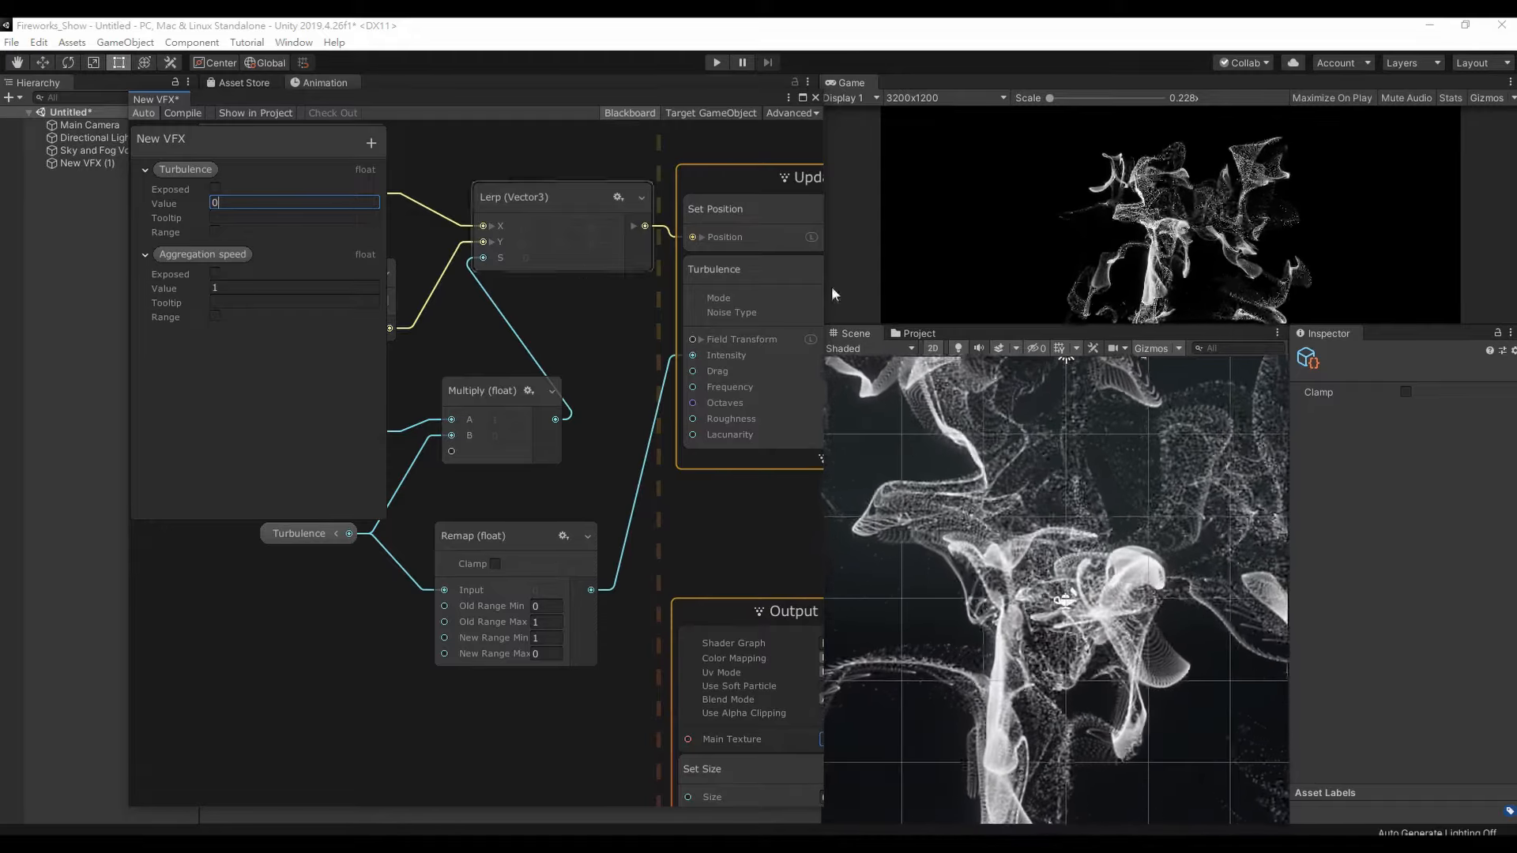
{"action": "left_click_drag", "start_coordinate": [1193, 326], "coordinate": [1193, 503]}
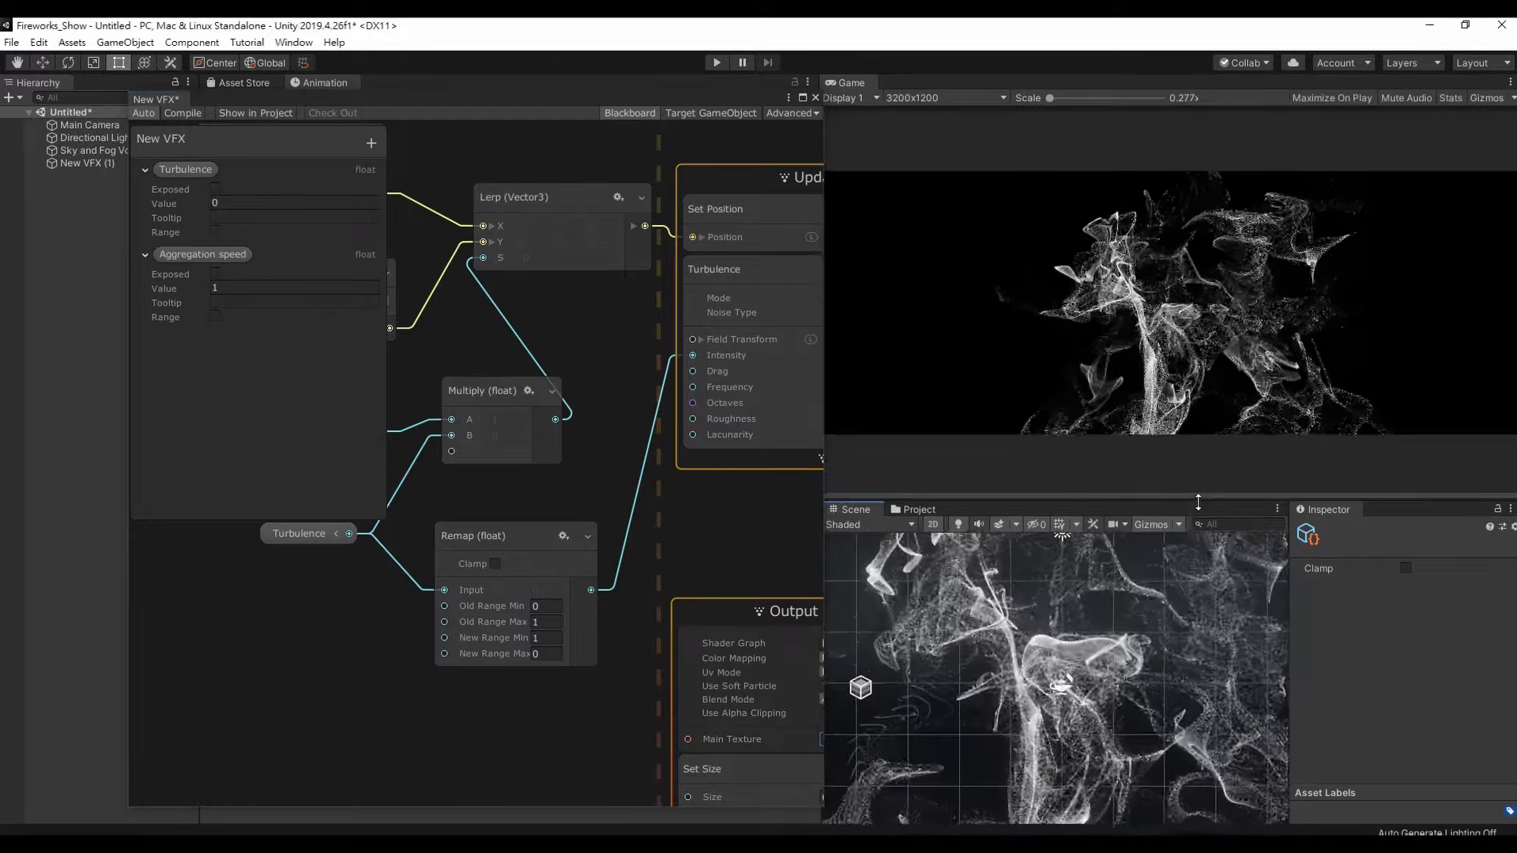
{"action": "left_click", "coordinate": [251, 204]}
{"action": "type", "text": "1"}
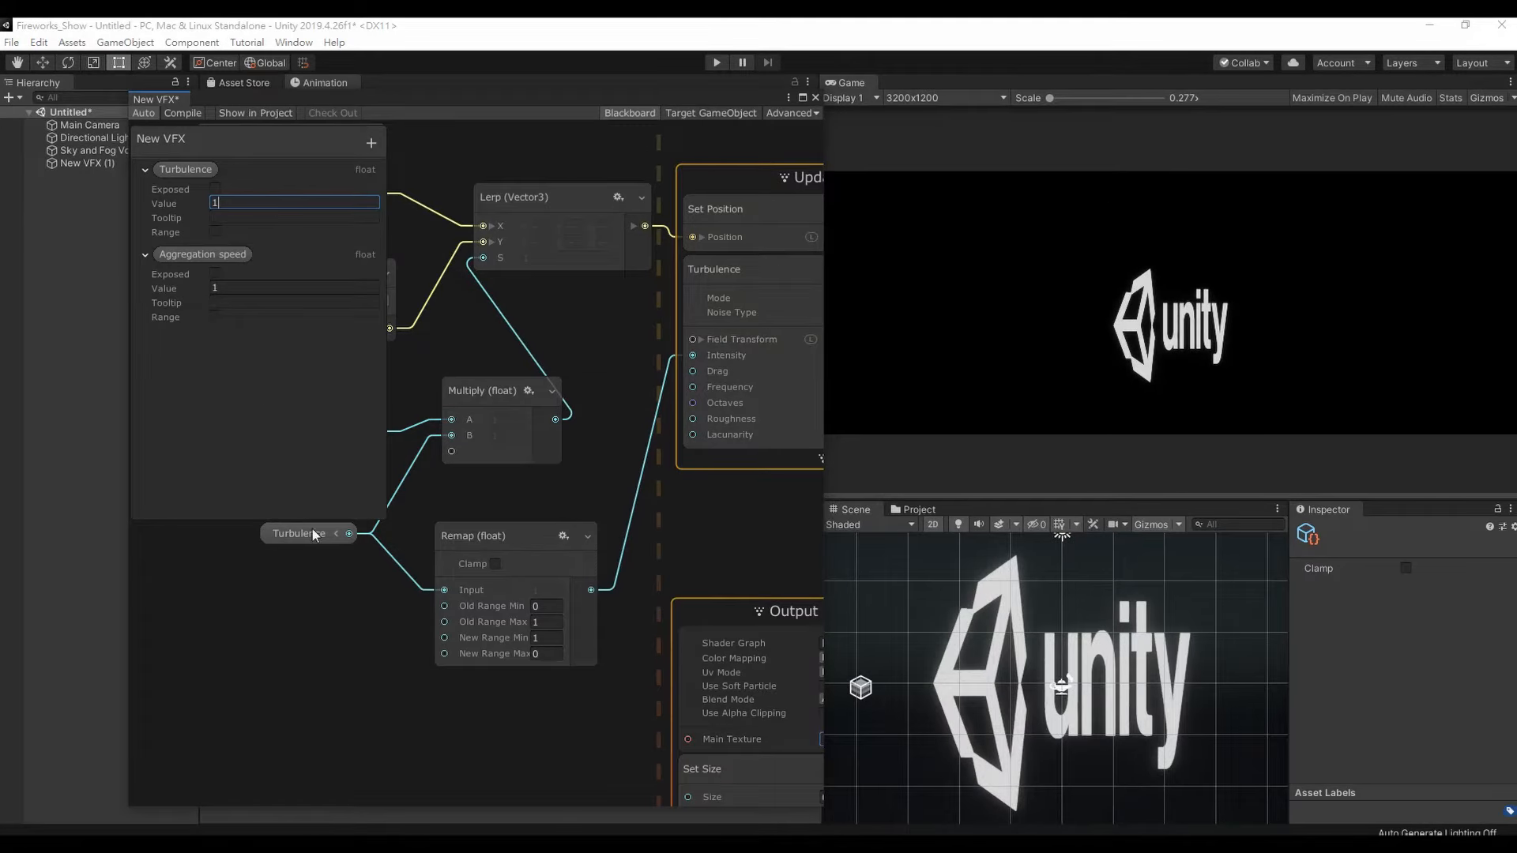
- Expose the Turbulence and Aggregation speed properties and show them in the Inspector of New VFX (1)
{"action": "left_click", "coordinate": [216, 191]}
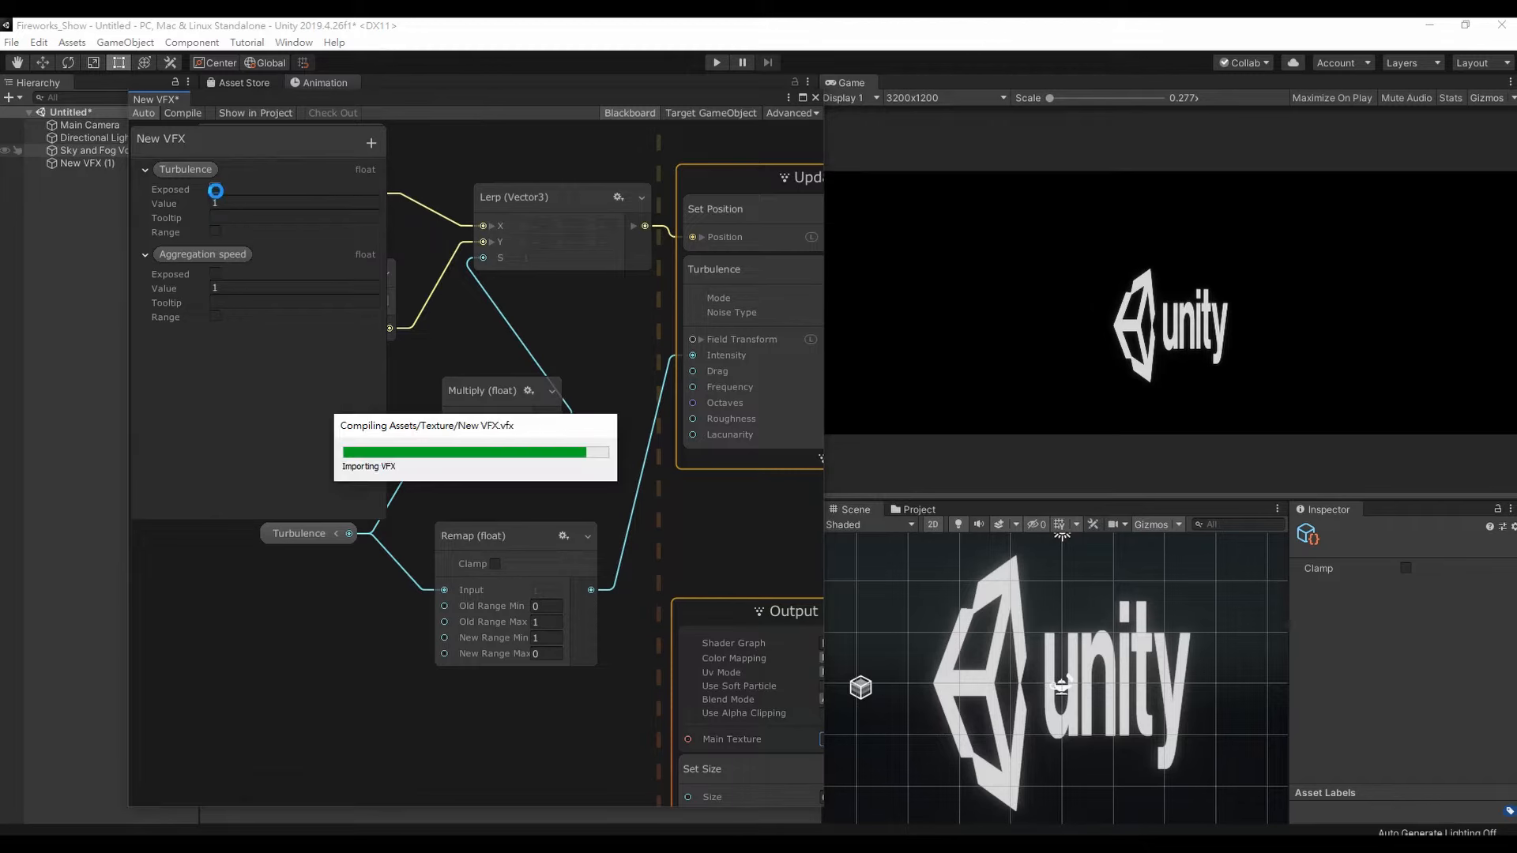
{"action": "left_click", "coordinate": [215, 274]}
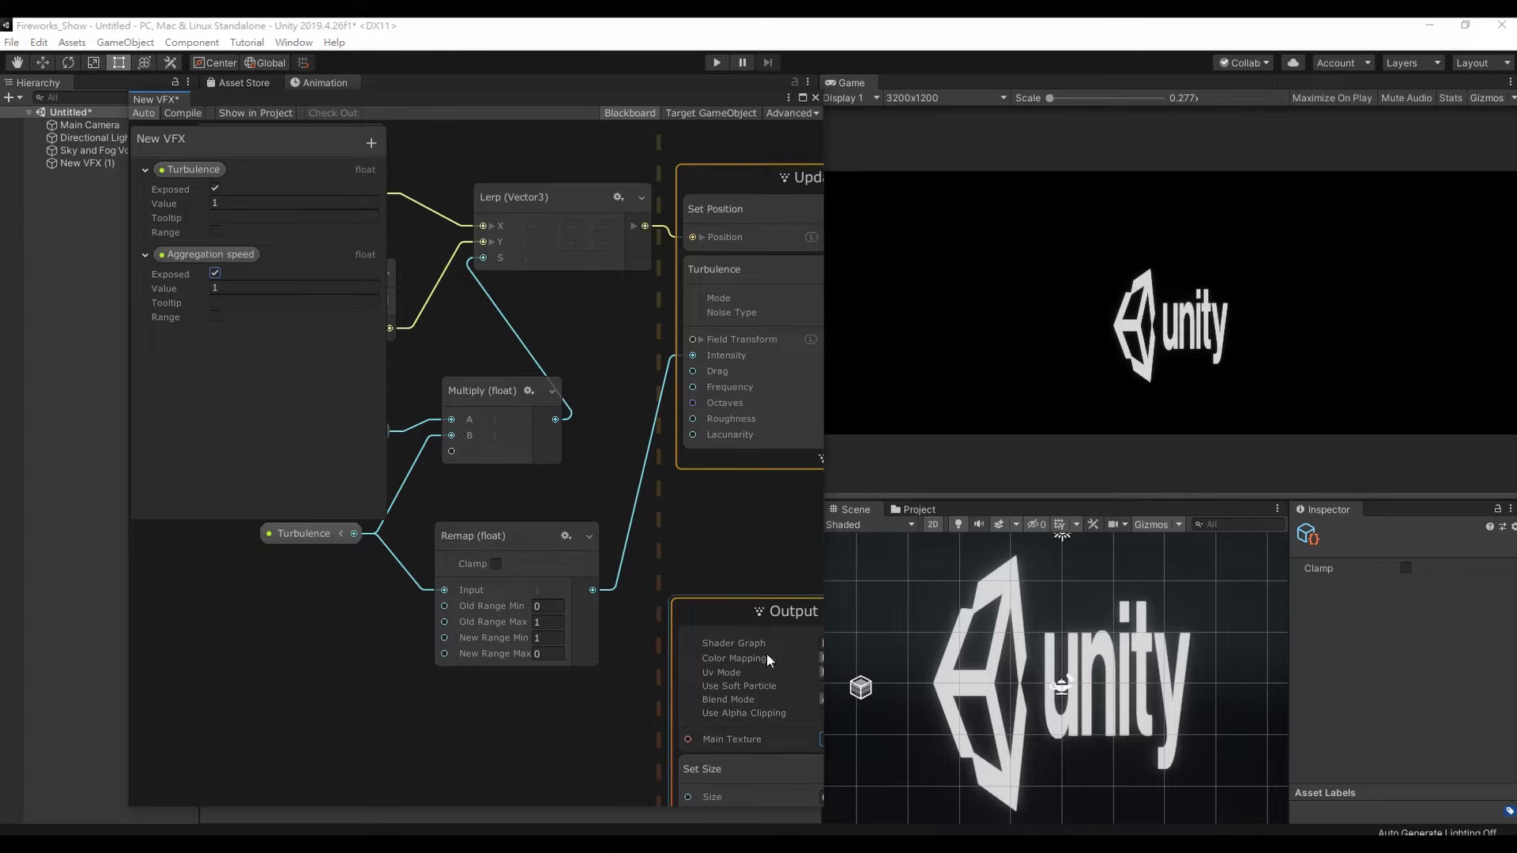
{"action": "left_click_drag", "start_coordinate": [585, 98], "coordinate": [516, 363]}
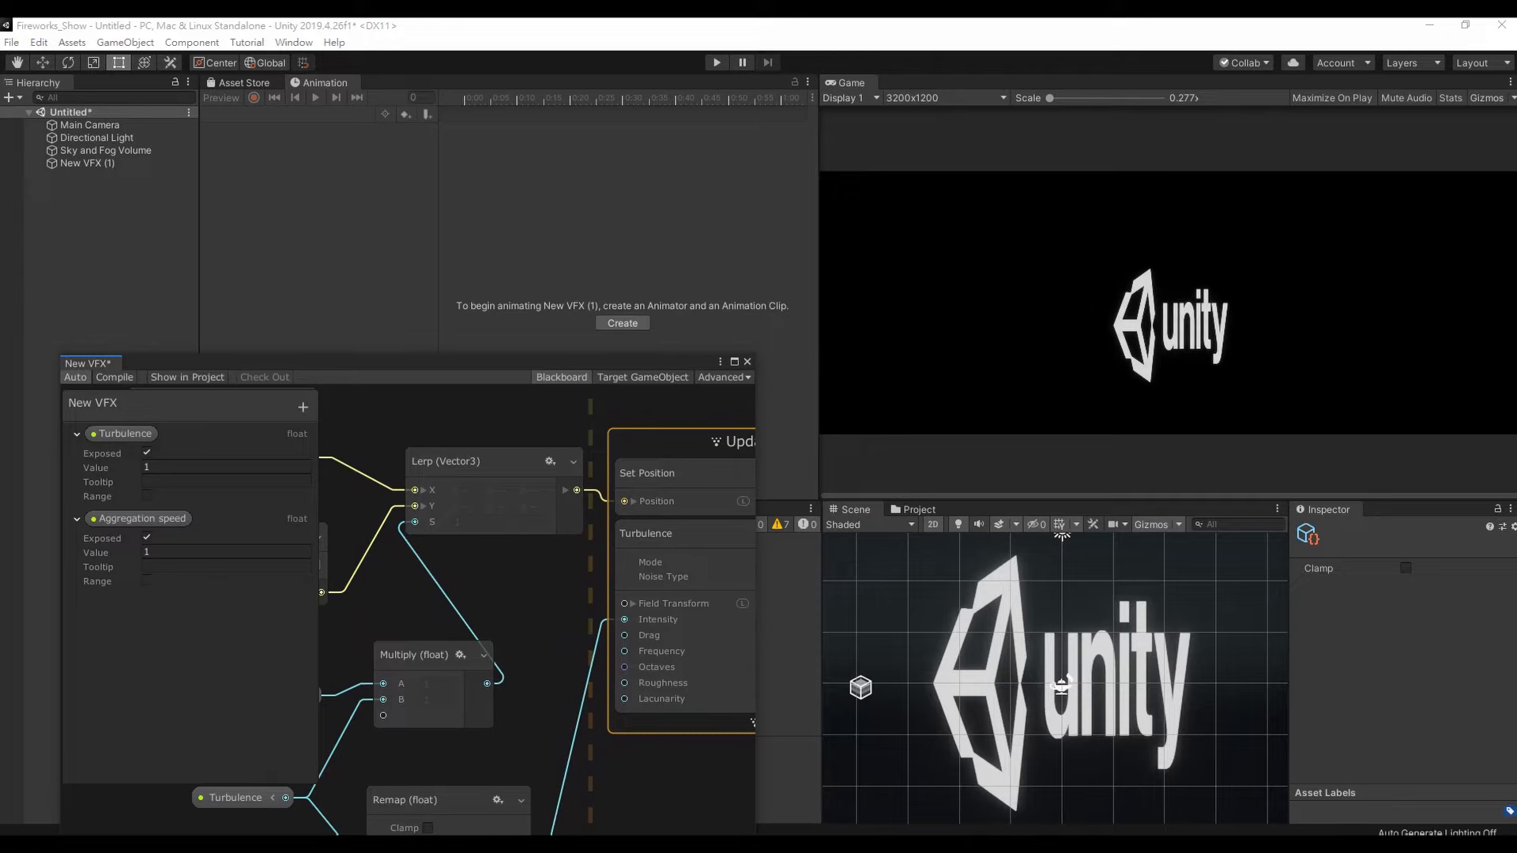
{"action": "left_click", "coordinate": [85, 163]}
{"action": "left_click_drag", "start_coordinate": [1382, 499], "coordinate": [1387, 397]}
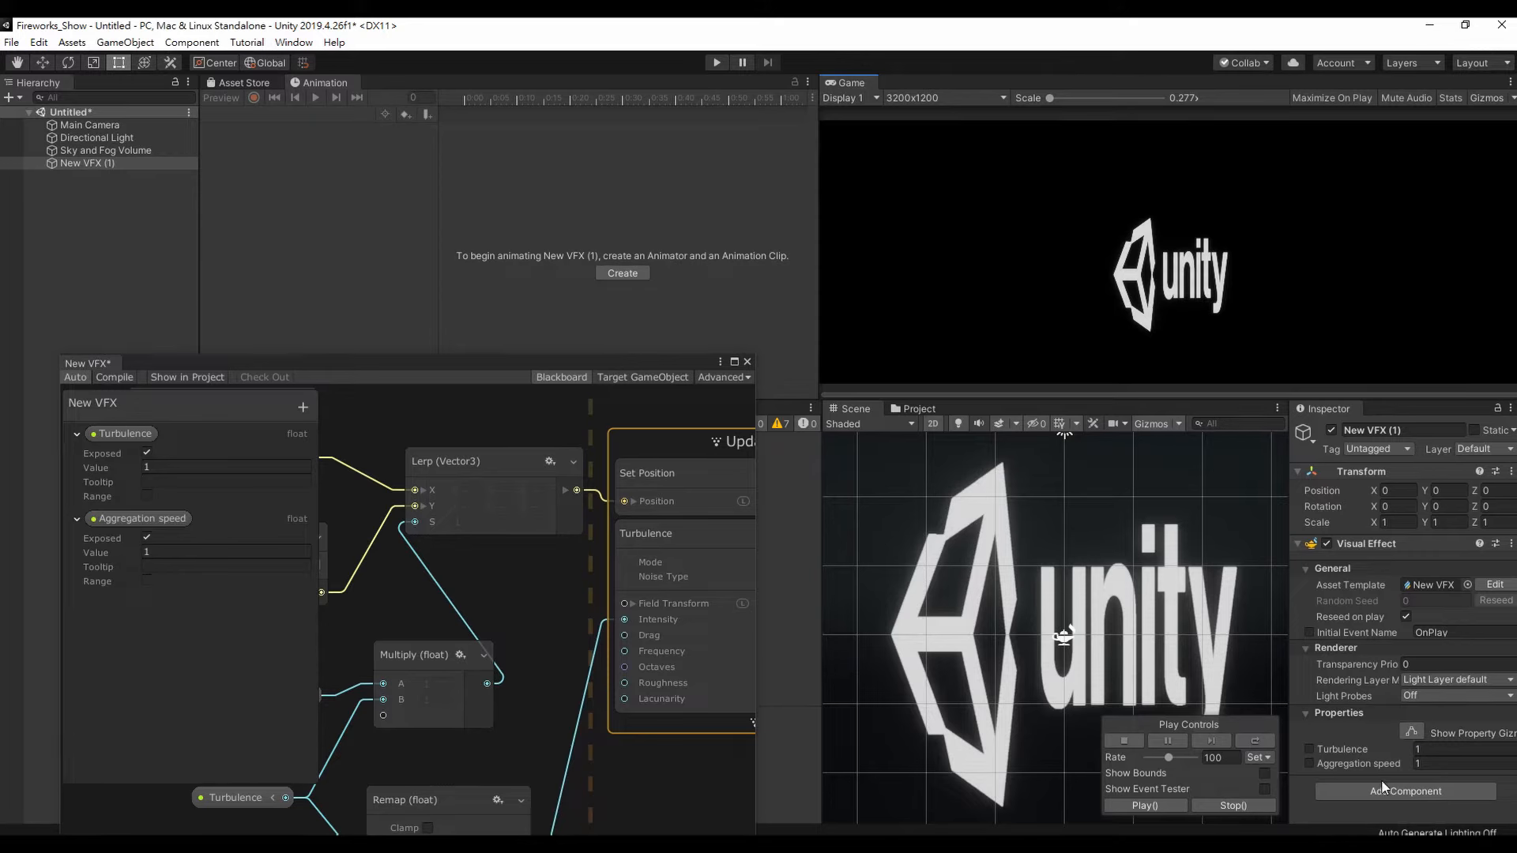
- Override both exposed properties on New VFX (1), set Aggregation speed to 0.1, and restart the effect playback
{"action": "left_click", "coordinate": [1310, 748]}
{"action": "left_click", "coordinate": [1422, 763]}
{"action": "left_click", "coordinate": [1246, 739]}
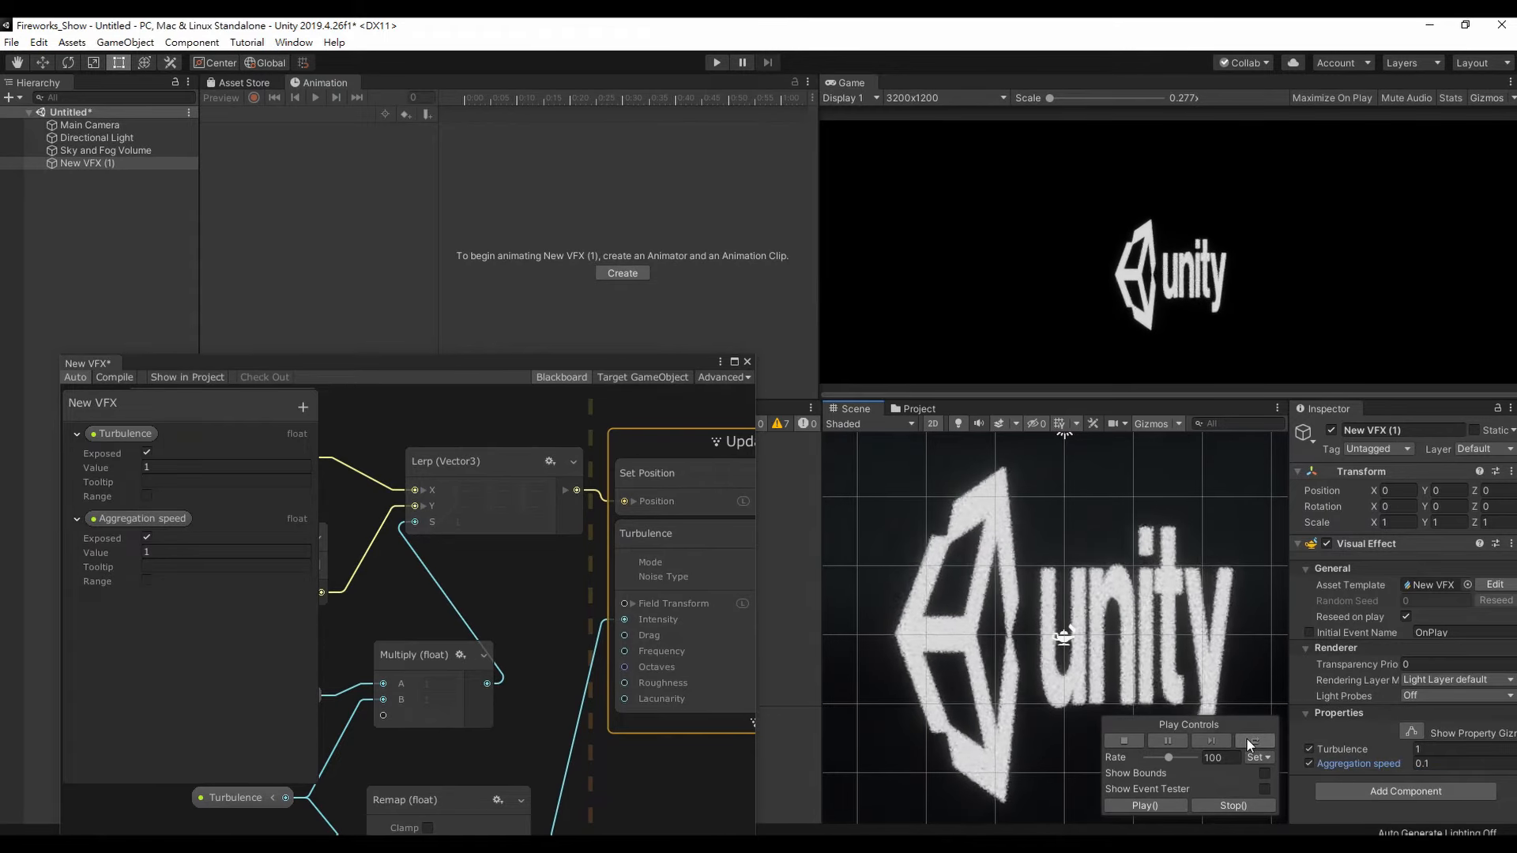
{"action": "left_click", "coordinate": [1247, 738]}
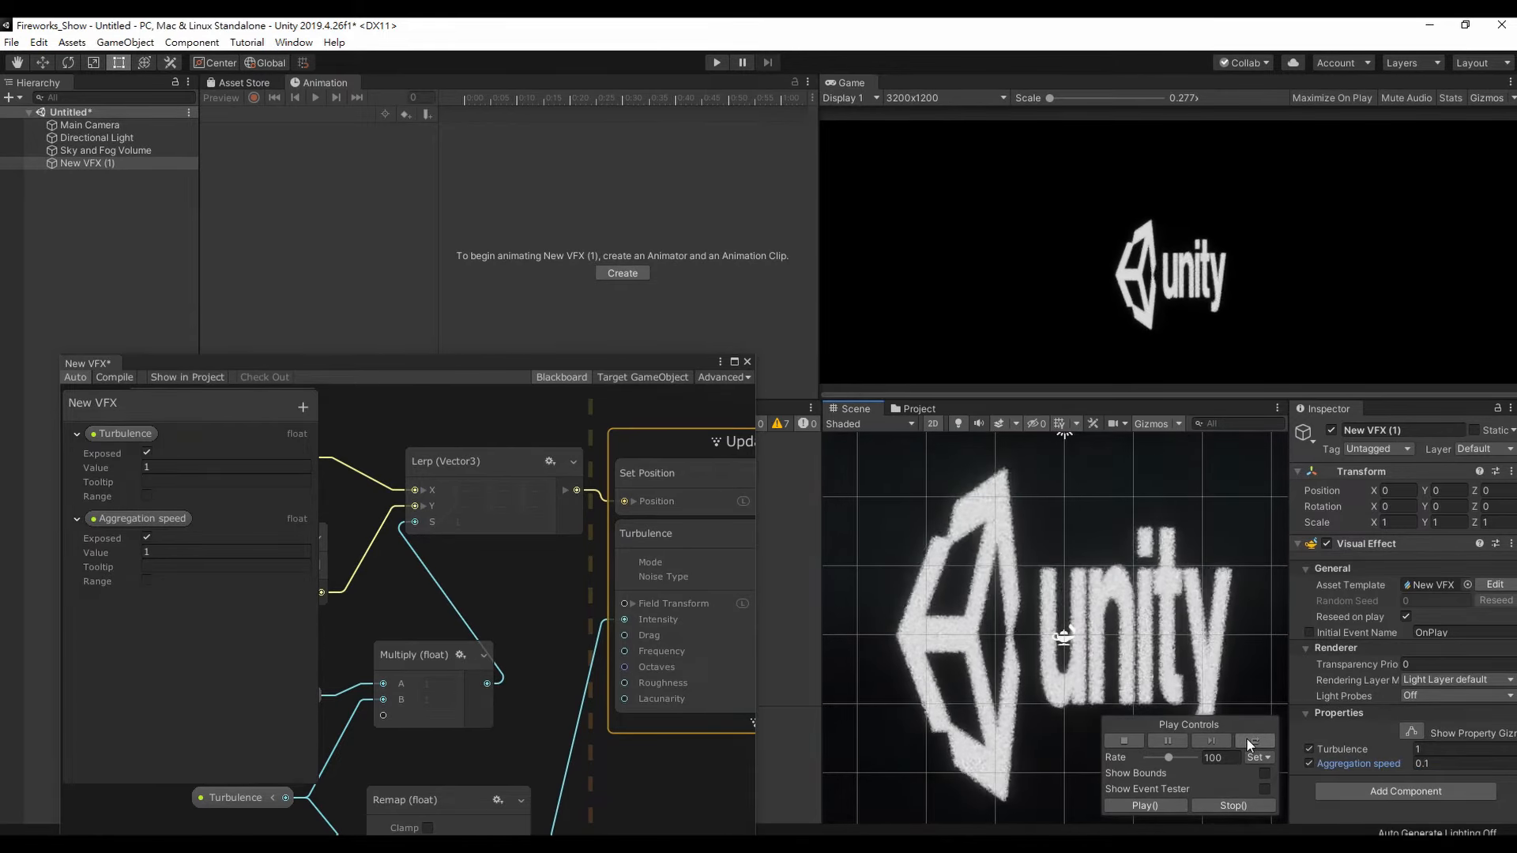
- Try an Aggregation speed of 0.01 on New VFX (1), settle on 0.05, and restart the effect playback each time
{"action": "left_click", "coordinate": [1467, 766]}
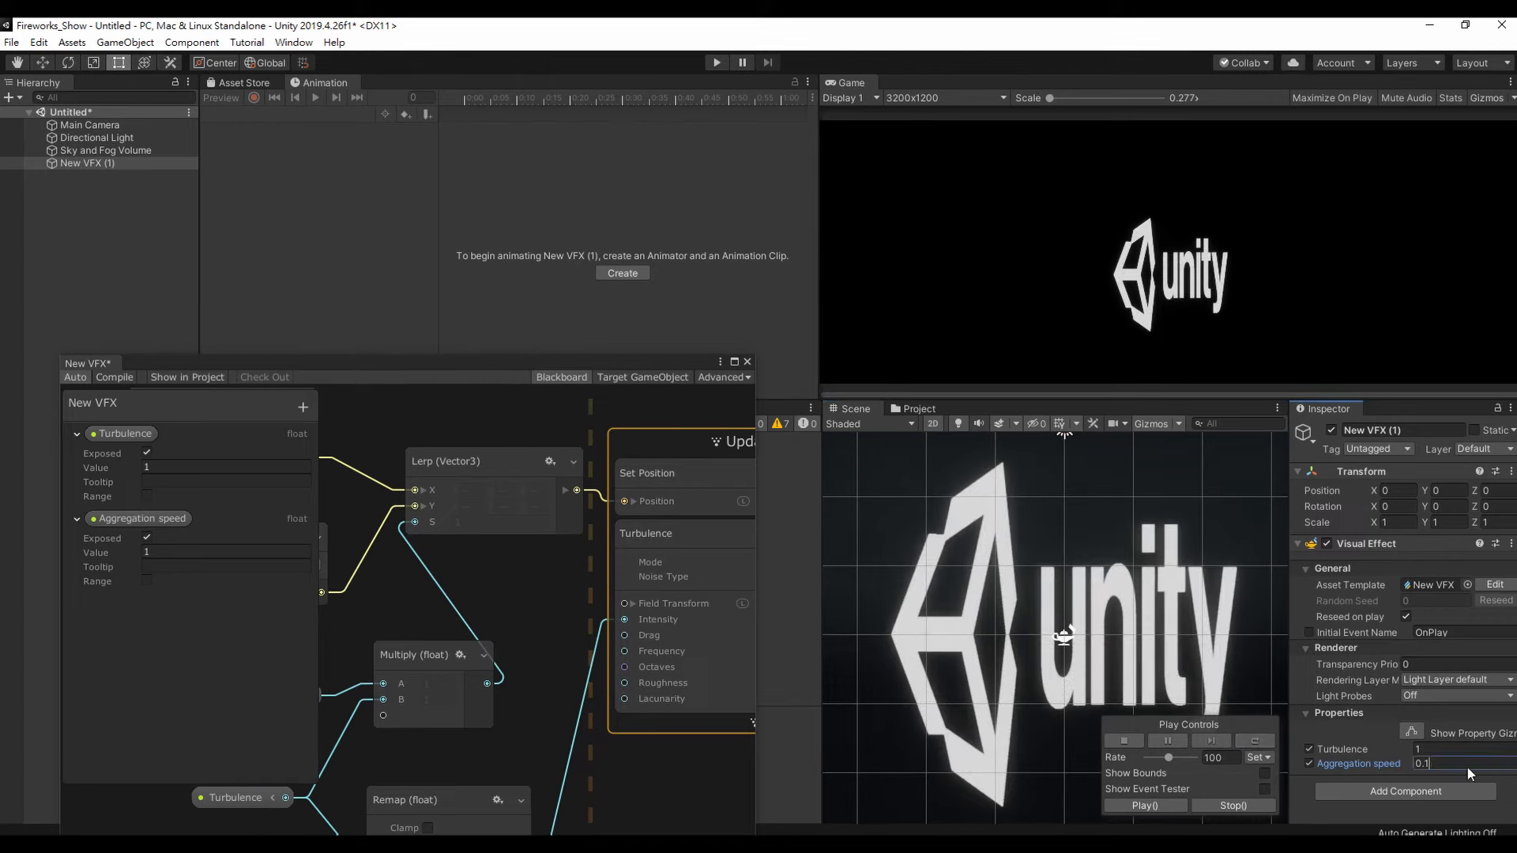
{"action": "left_click", "coordinate": [1244, 741]}
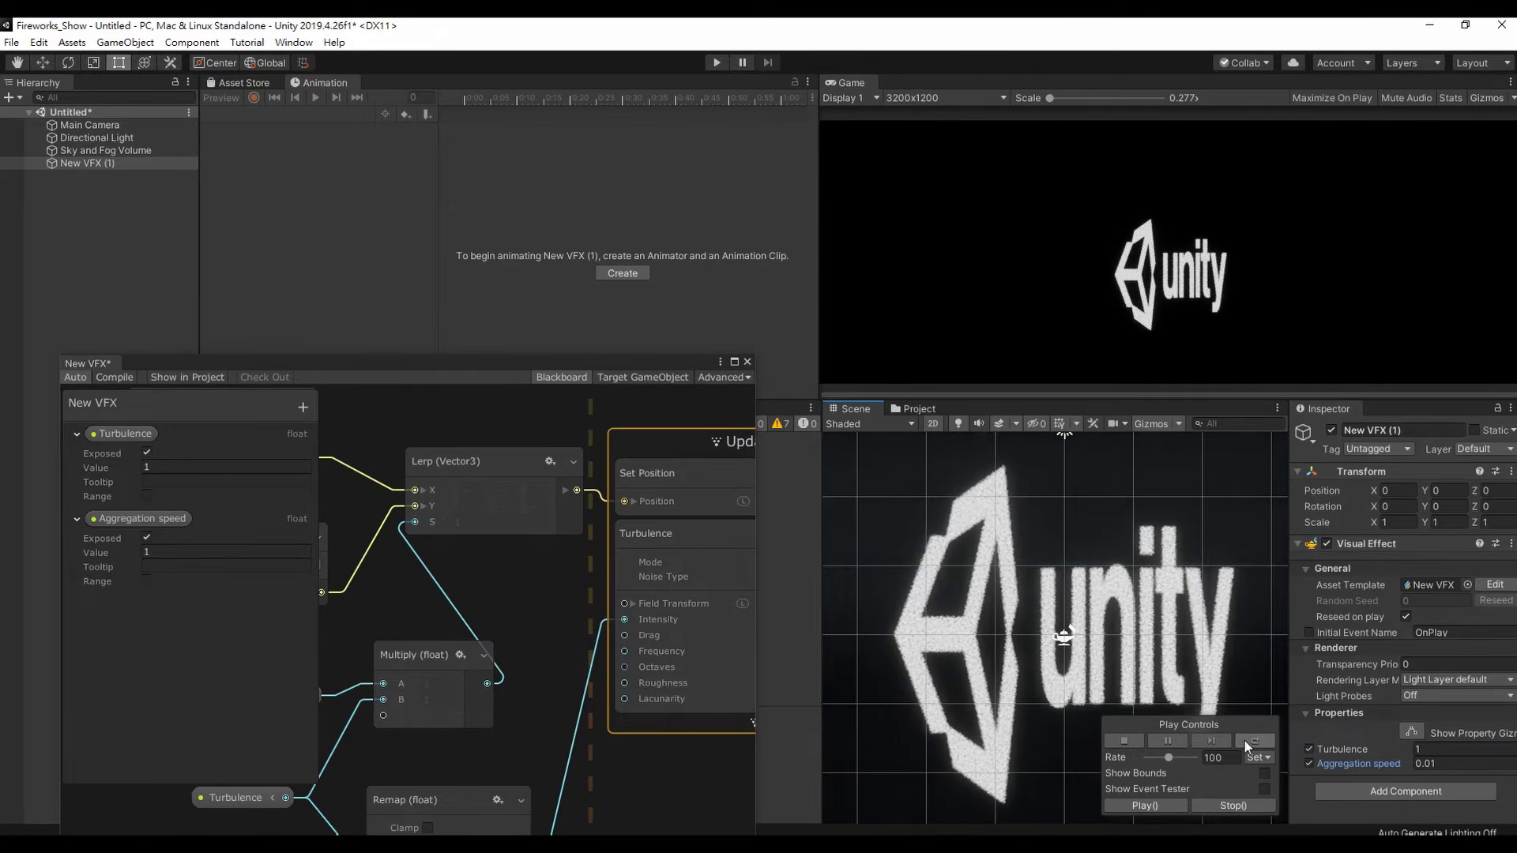
{"action": "left_click", "coordinate": [1430, 764]}
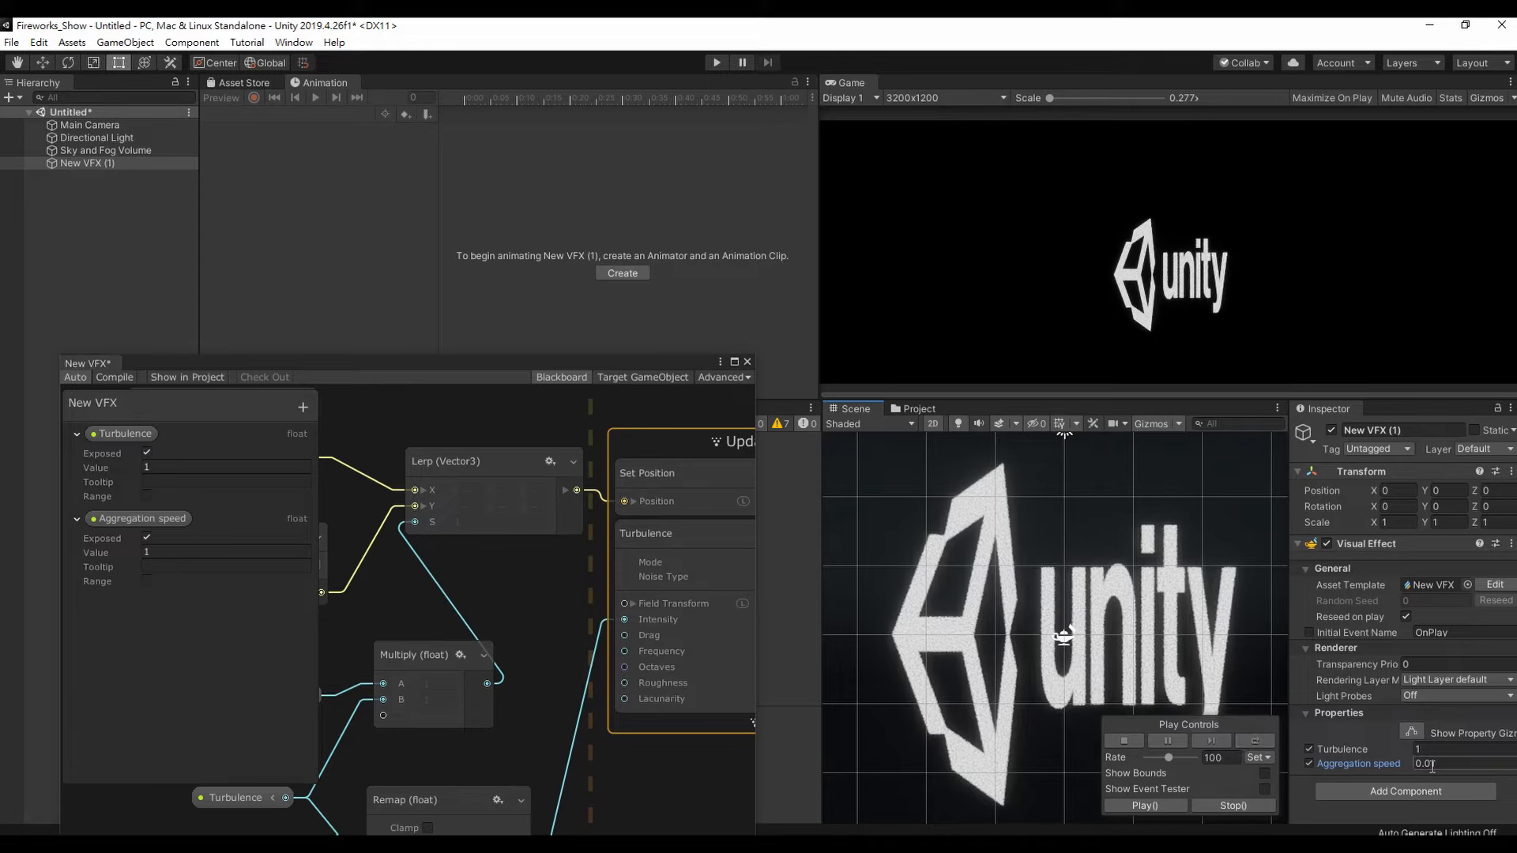
{"action": "left_click_drag", "start_coordinate": [1432, 767], "coordinate": [1436, 768]}
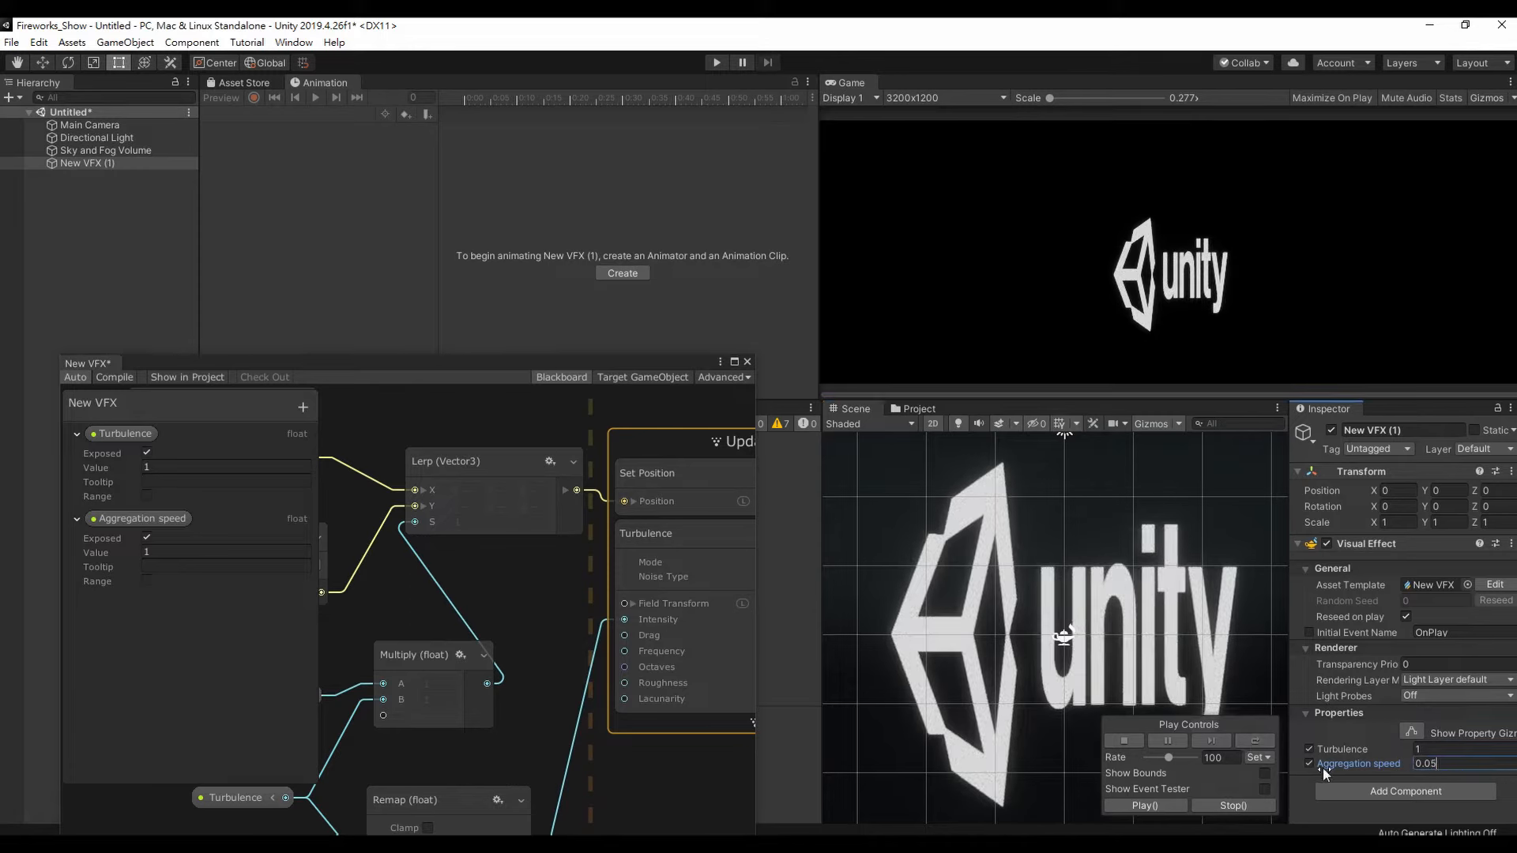
{"action": "left_click", "coordinate": [1264, 742]}
{"action": "middle_click_drag", "start_coordinate": [572, 581], "coordinate": [354, 624]}
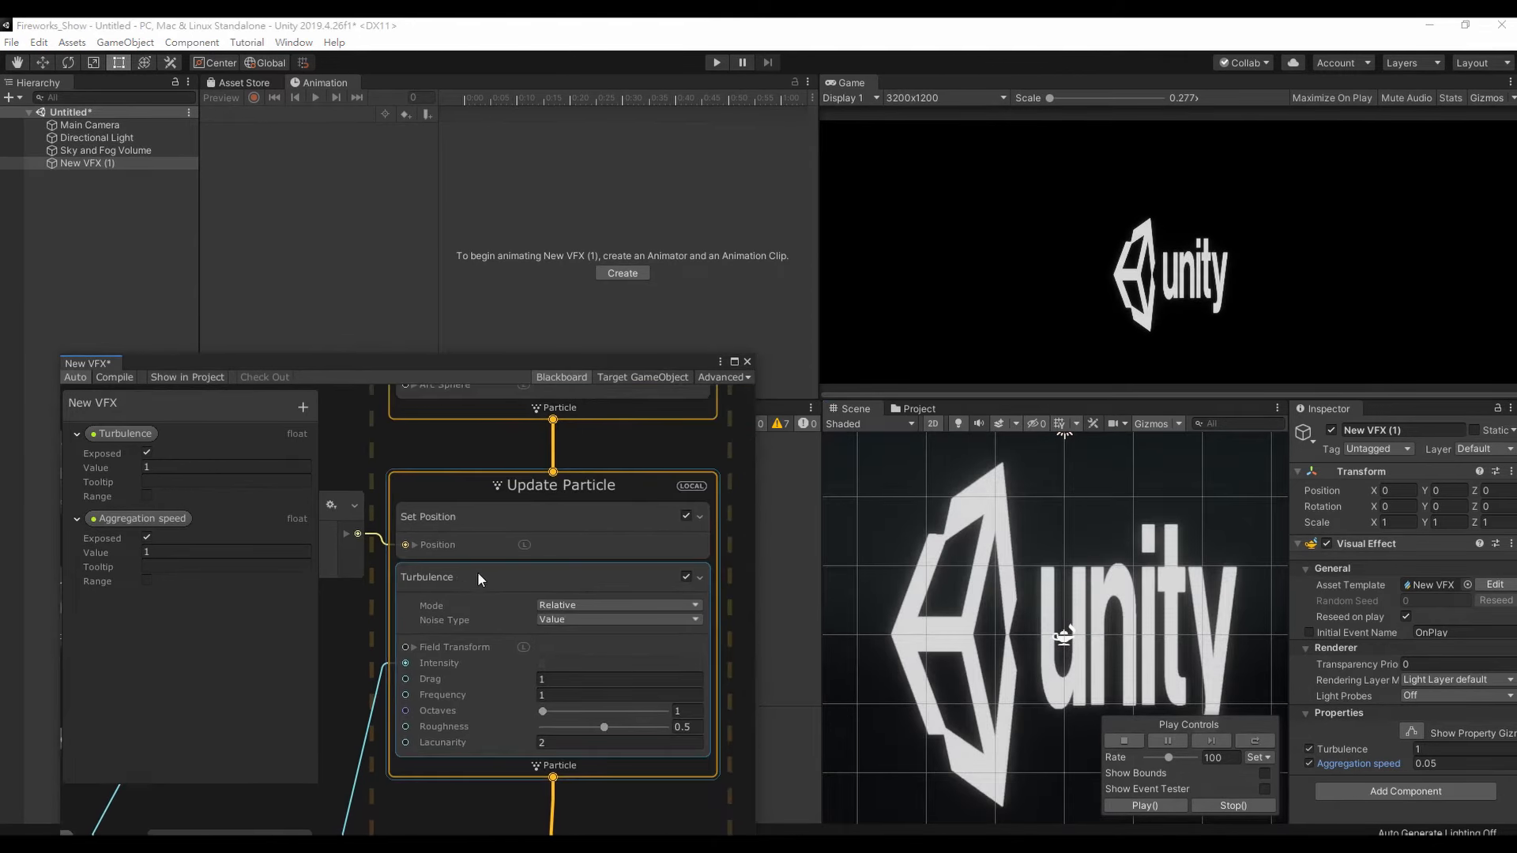
- Set the X Value Scale of the Set Target Position from Map block to 10 and restart the effect playback on New VFX (1)
{"action": "scroll", "coordinate": [491, 567], "scroll_direction": "down", "scroll_amount": 4}
{"action": "scroll", "coordinate": [642, 602], "scroll_direction": "up", "scroll_amount": 5}
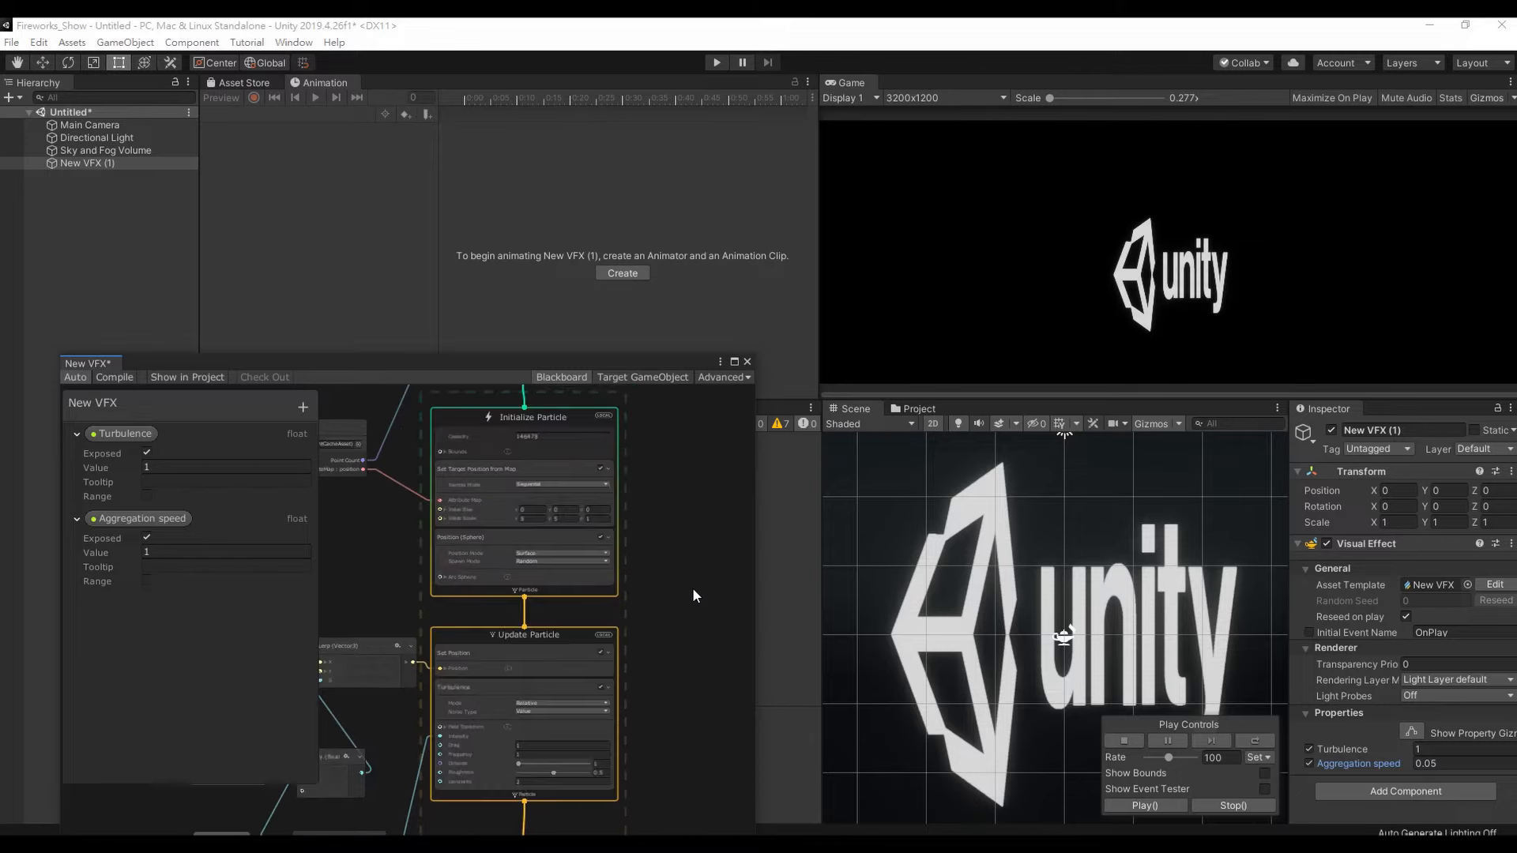
{"action": "middle_click_drag", "start_coordinate": [609, 587], "coordinate": [702, 639]}
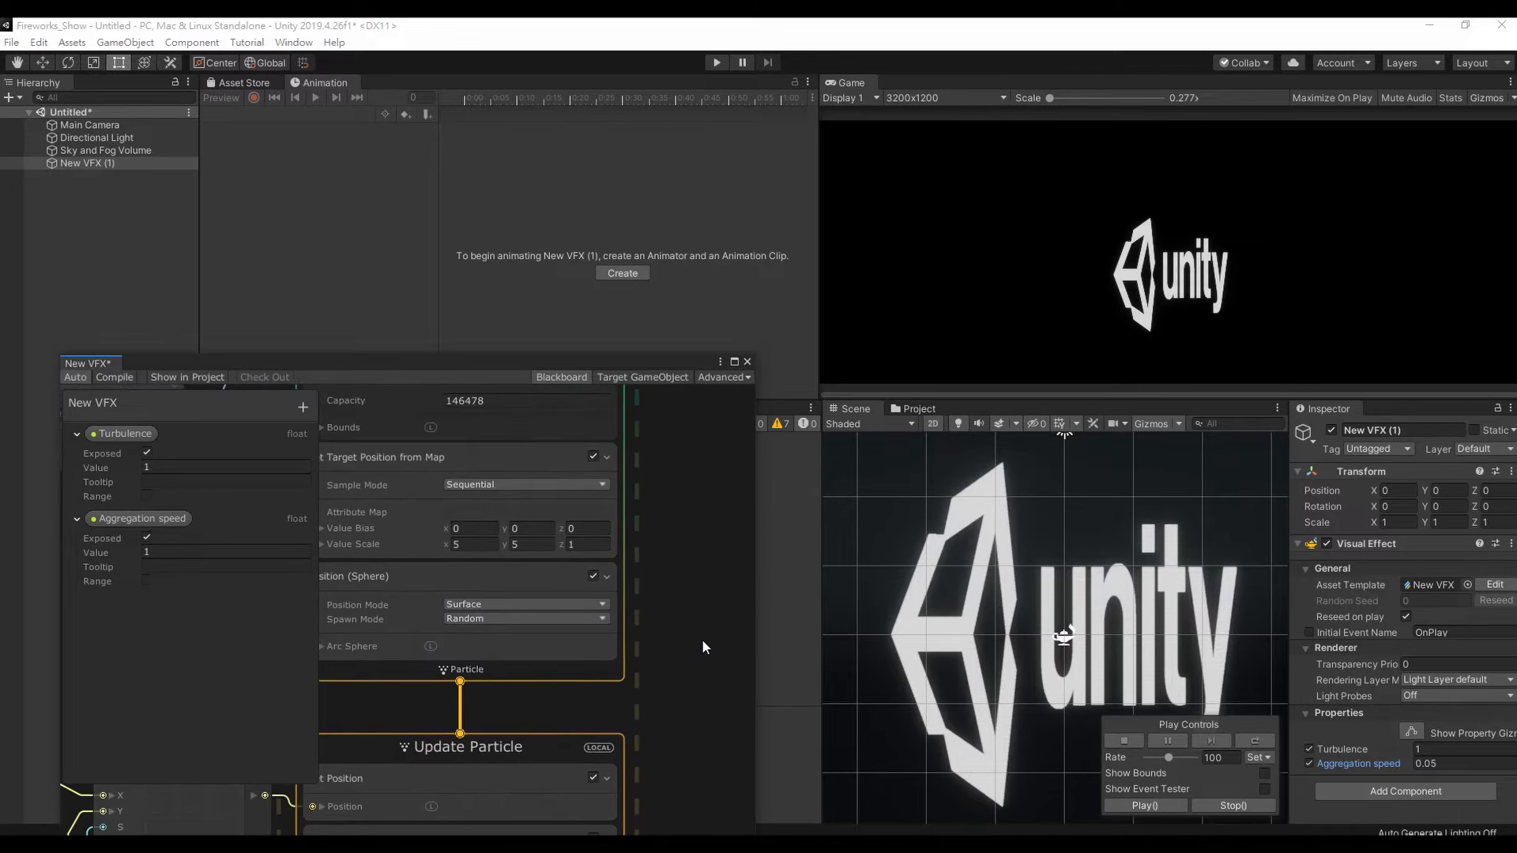
{"action": "left_click", "coordinate": [485, 542]}
{"action": "type", "text": "1"}
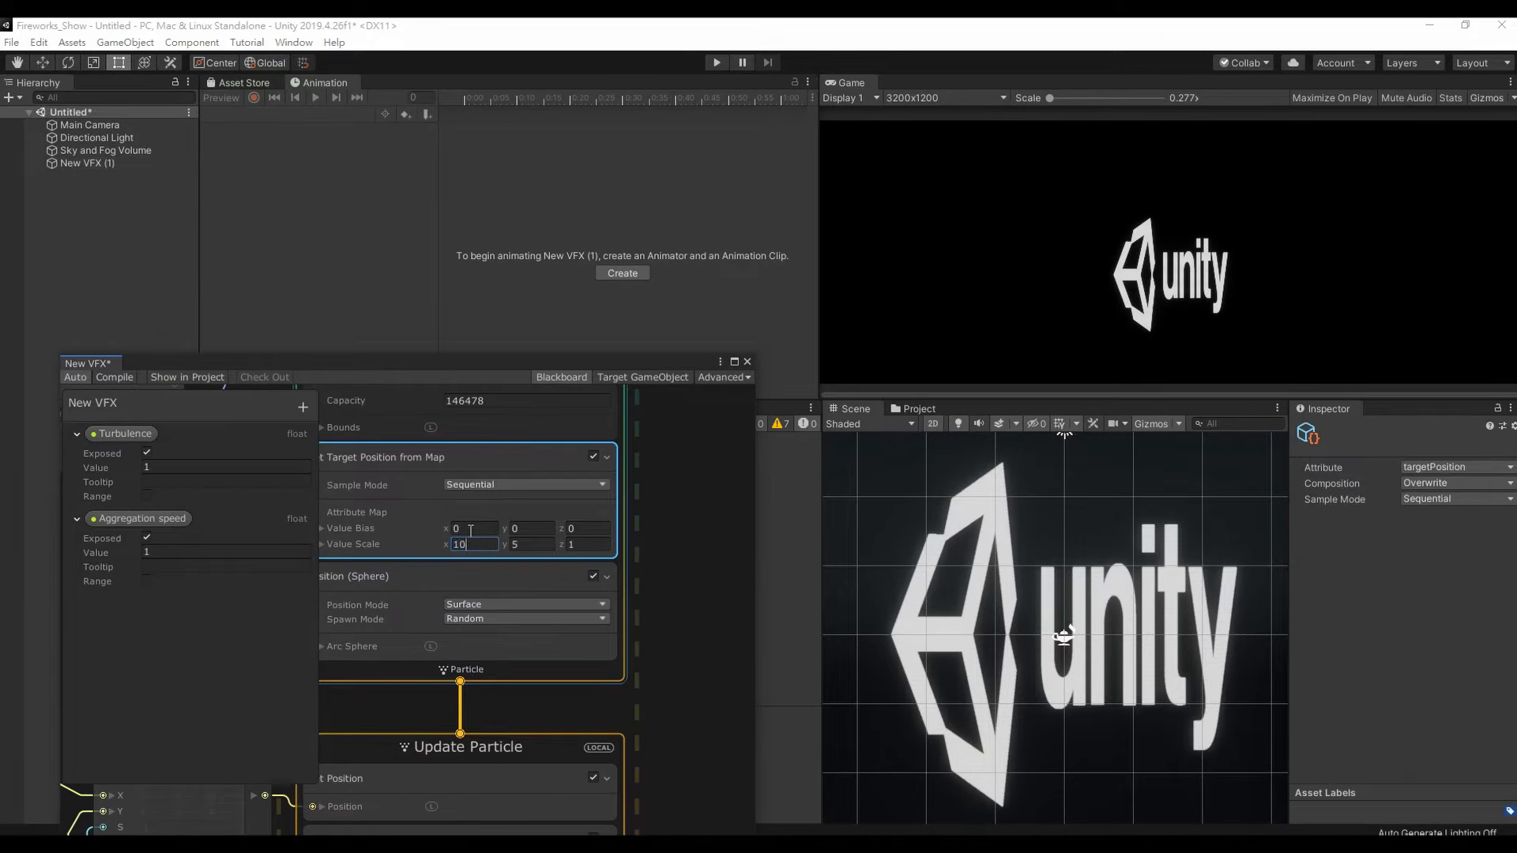
{"action": "type", "text": "0"}
{"action": "left_click", "coordinate": [87, 164]}
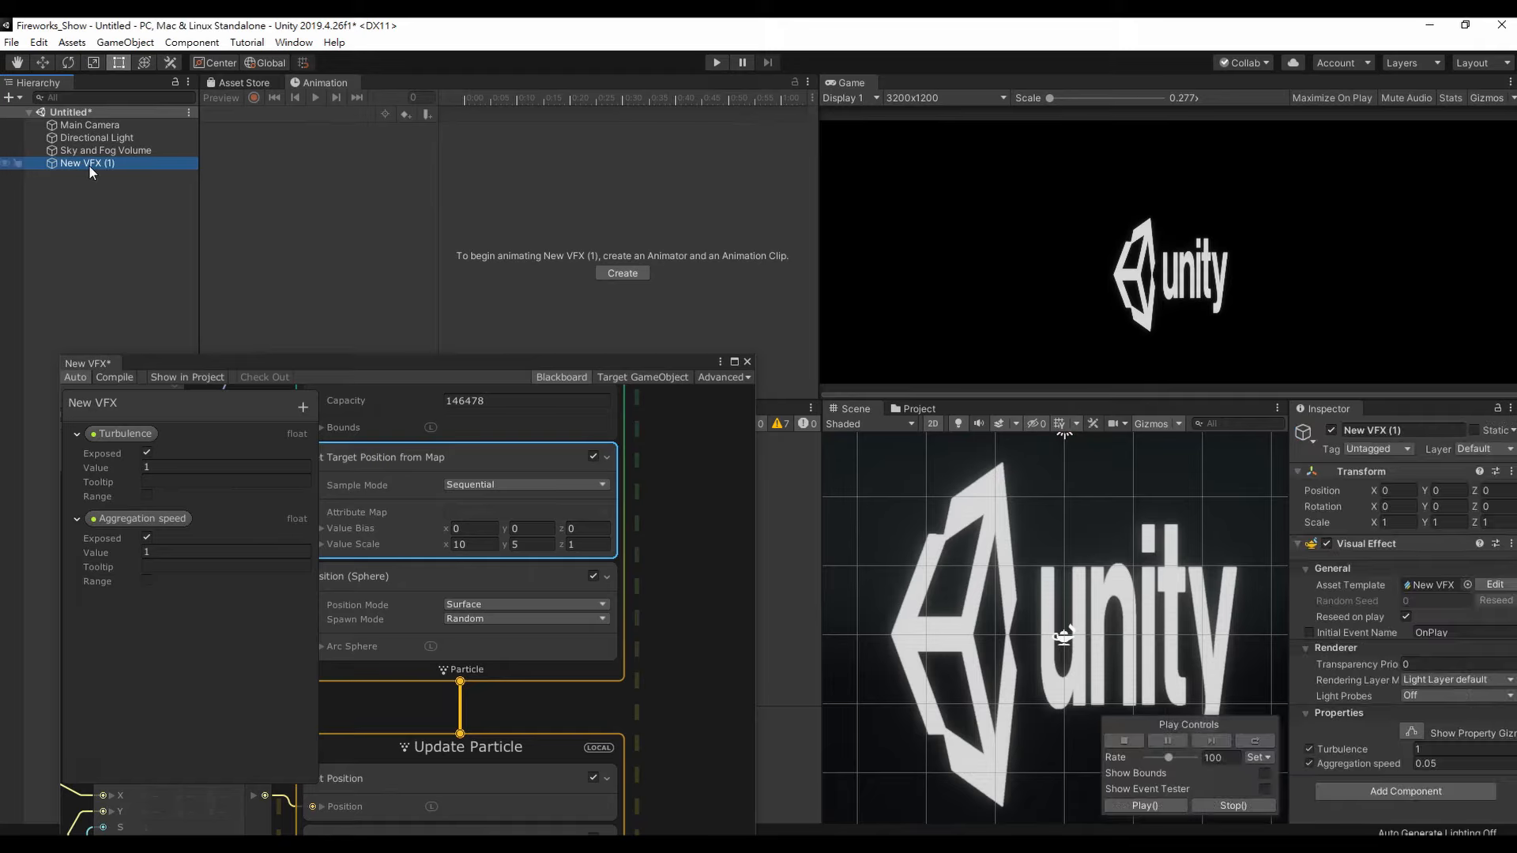
{"action": "left_click", "coordinate": [1249, 741]}
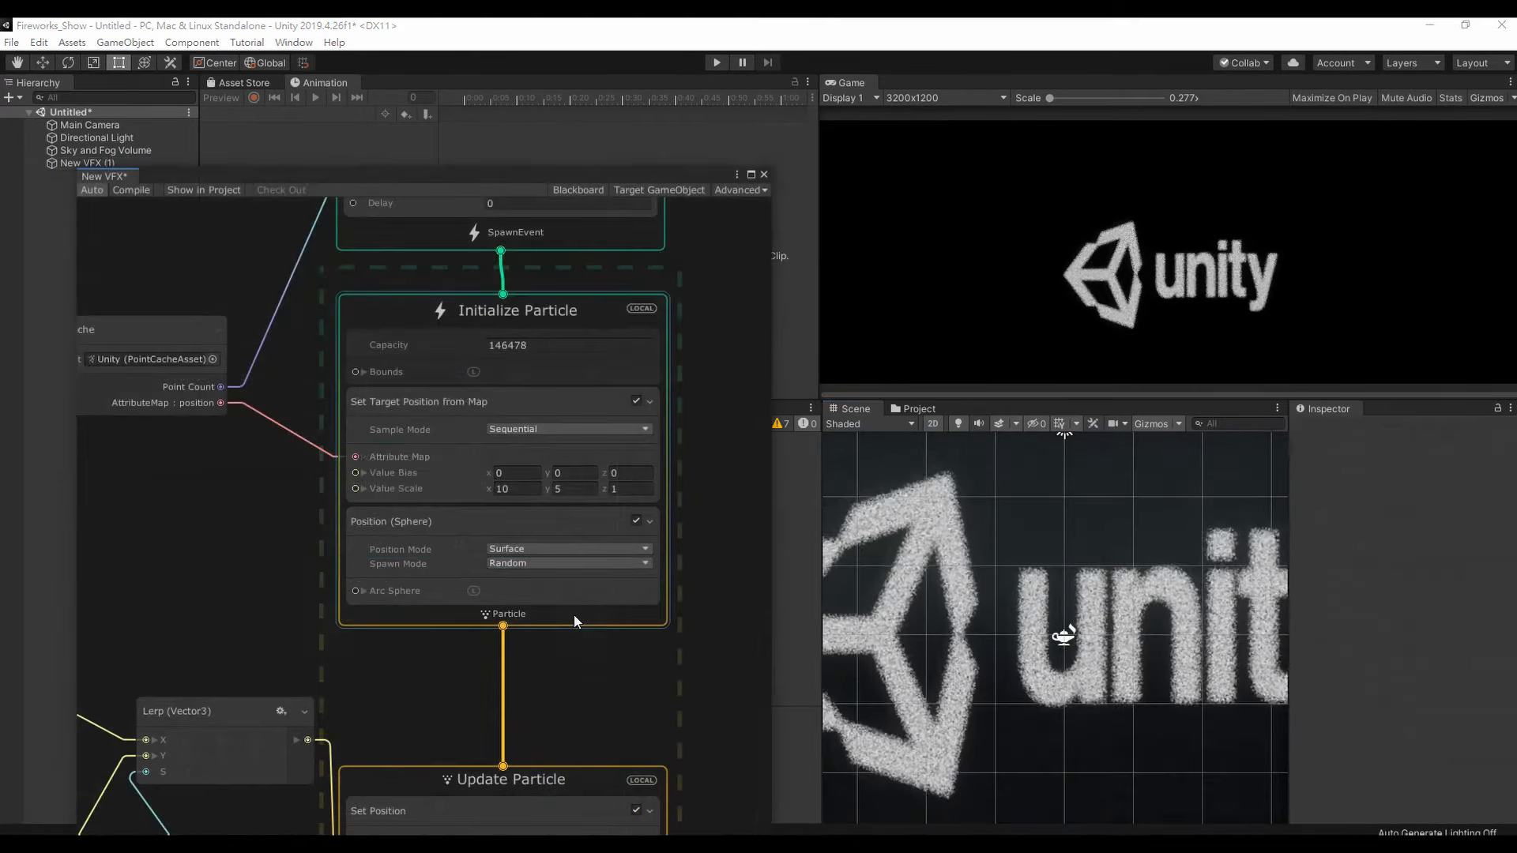
- Add a Set Lifetime Random (Uniform) block to the Initialize Particle context
{"action": "right_click", "coordinate": [574, 615]}
{"action": "left_click", "coordinate": [596, 625]}
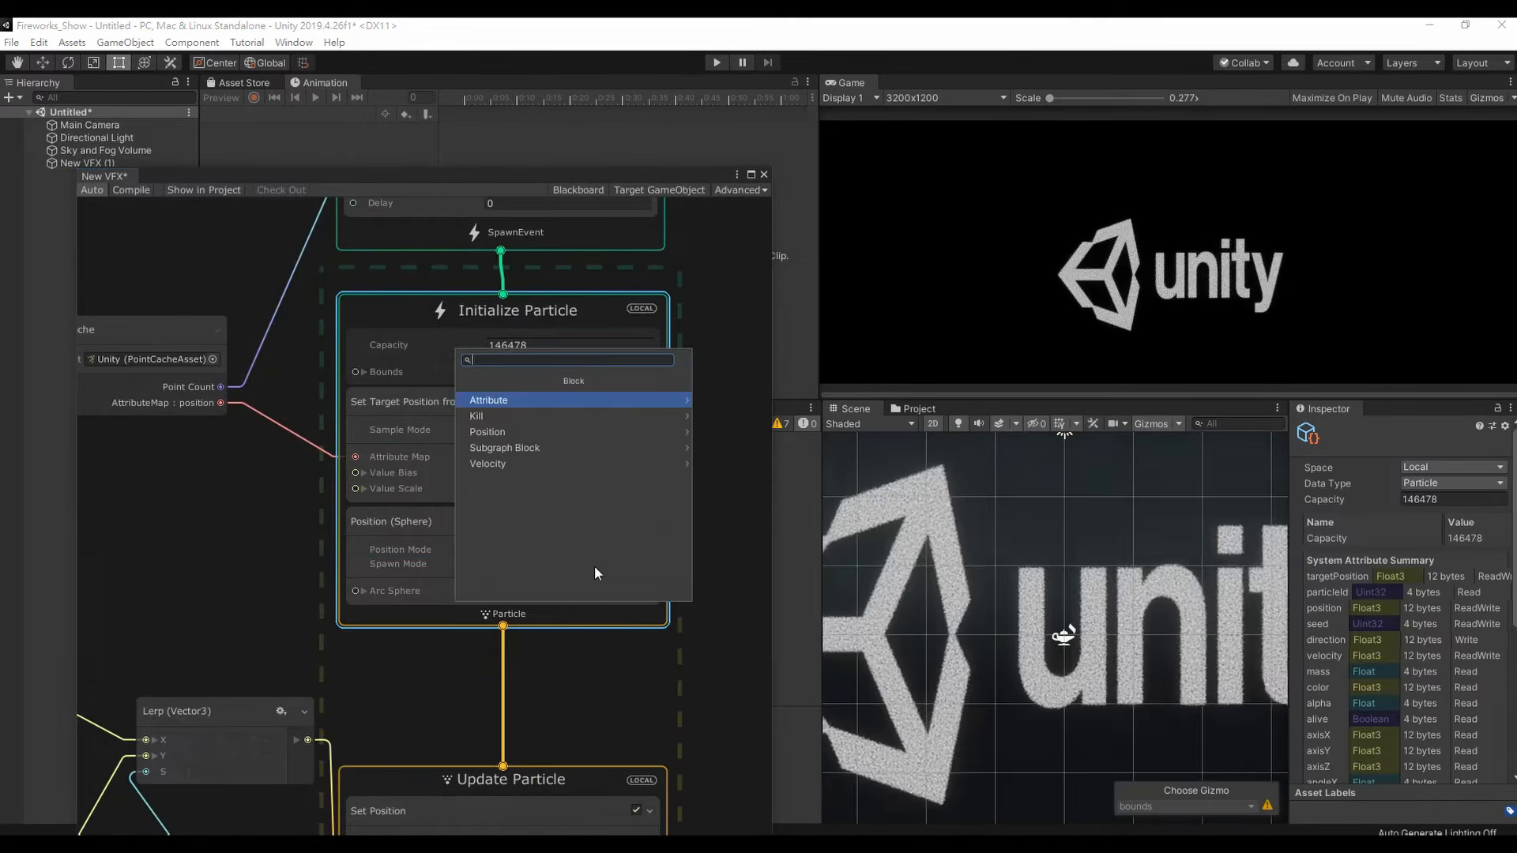
{"action": "type", "text": "set lif"}
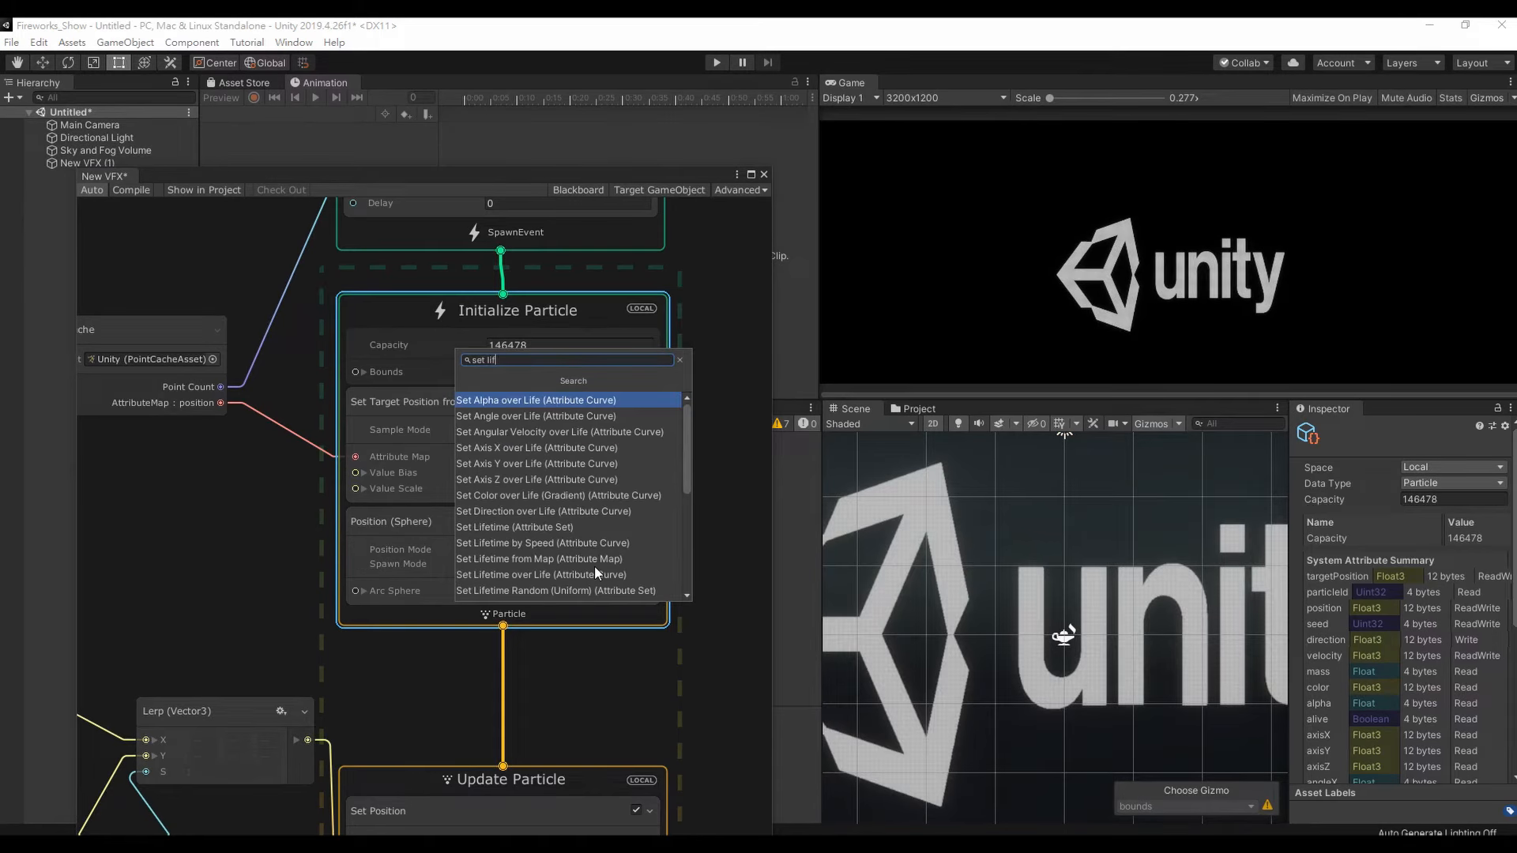
{"action": "type", "text": "e ran"}
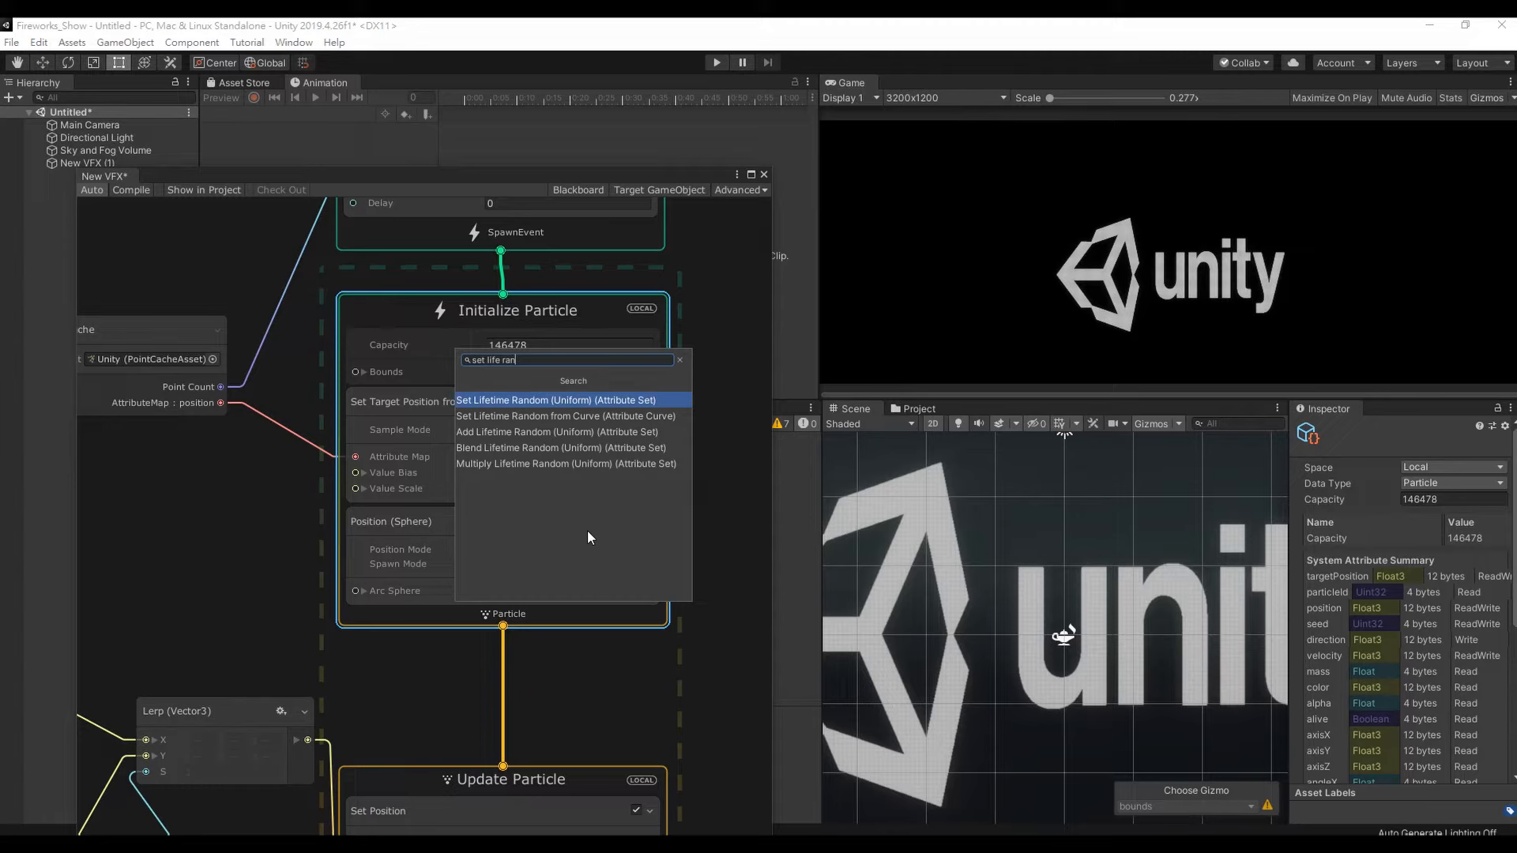
{"action": "left_click", "coordinate": [533, 404]}
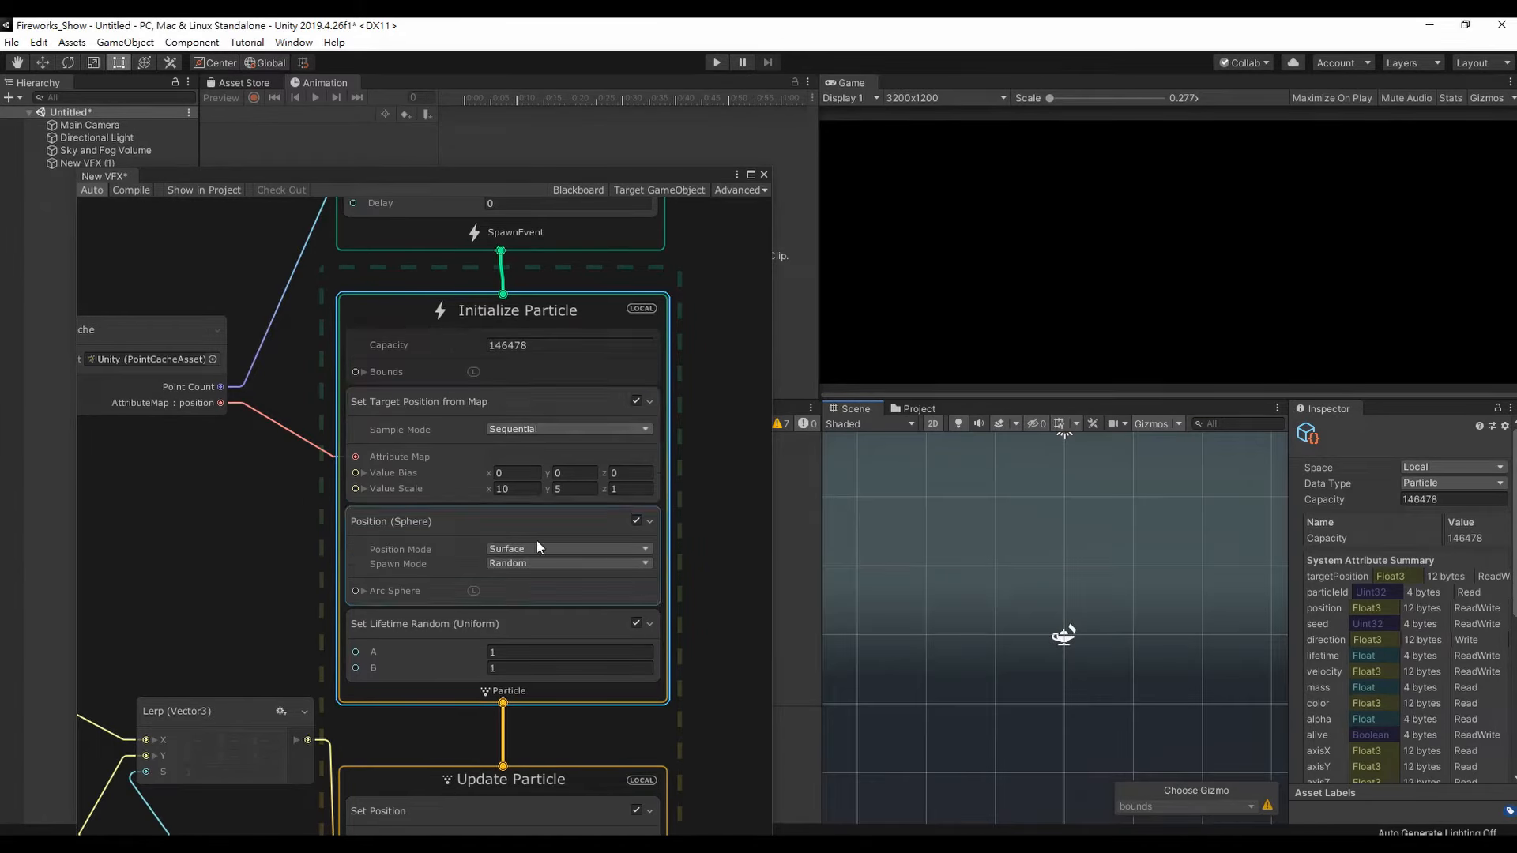
- Set the random lifetime range to A 3 and B 5, and restart the effect playback on New VFX (1)
{"action": "left_click", "coordinate": [526, 653]}
{"action": "type", "text": "3"}
{"action": "key", "text": "Tab"}
{"action": "type", "text": "5"}
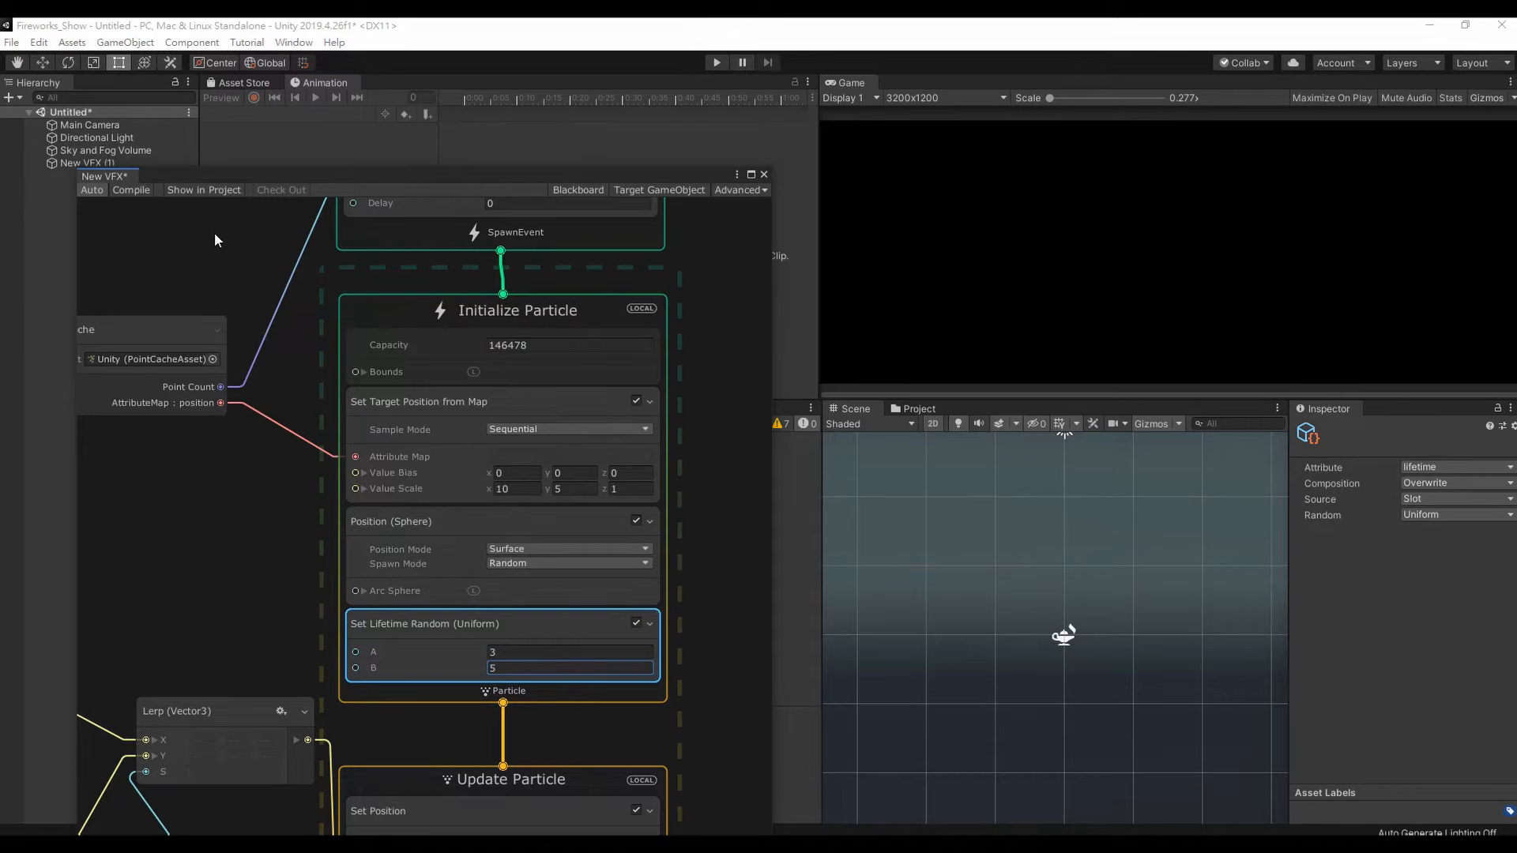
{"action": "left_click", "coordinate": [55, 161]}
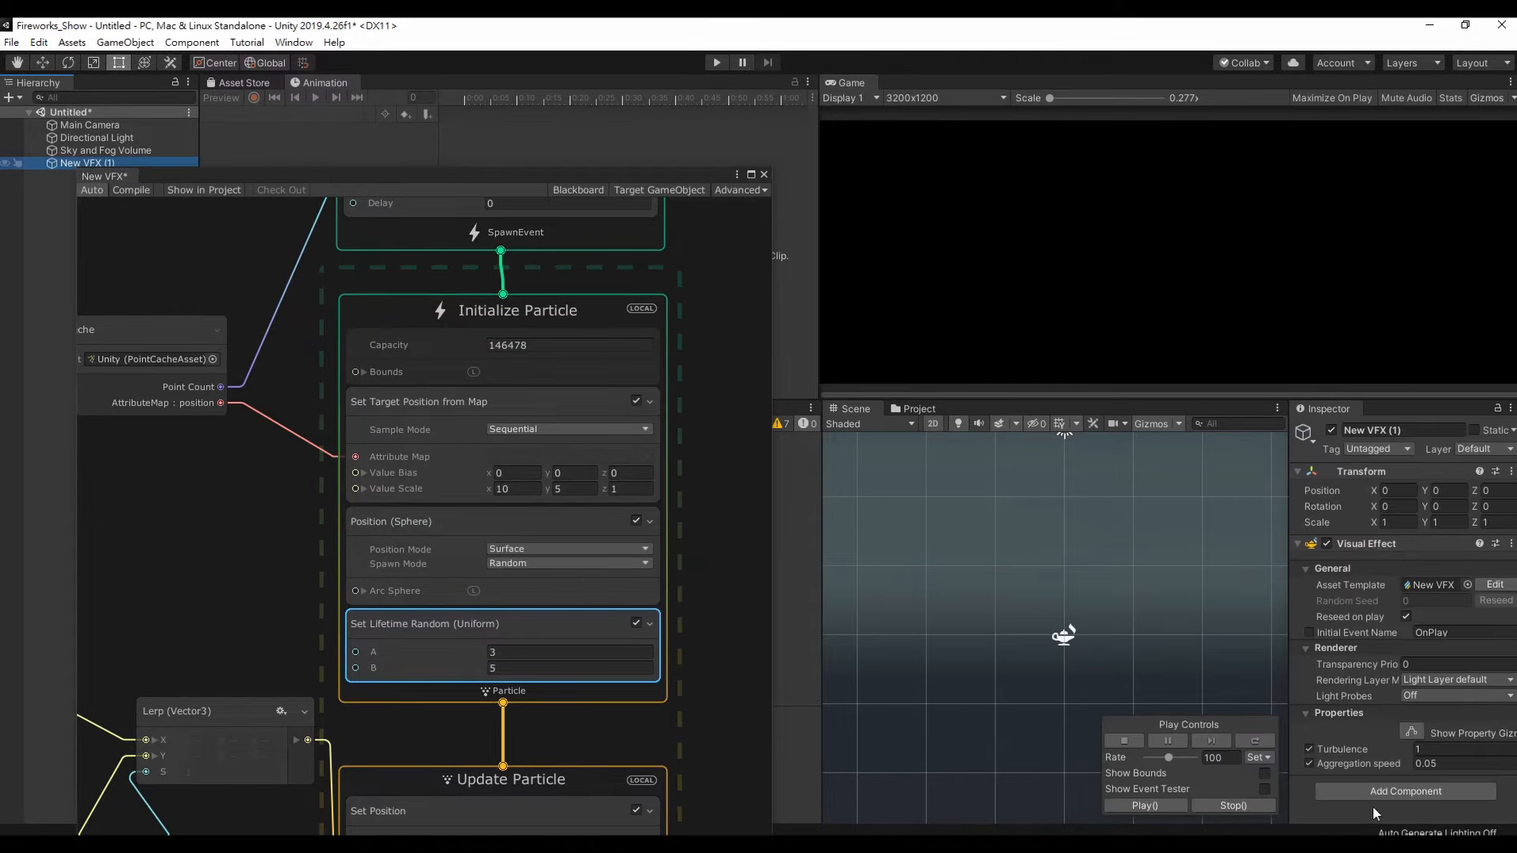
{"action": "left_click", "coordinate": [1255, 743]}
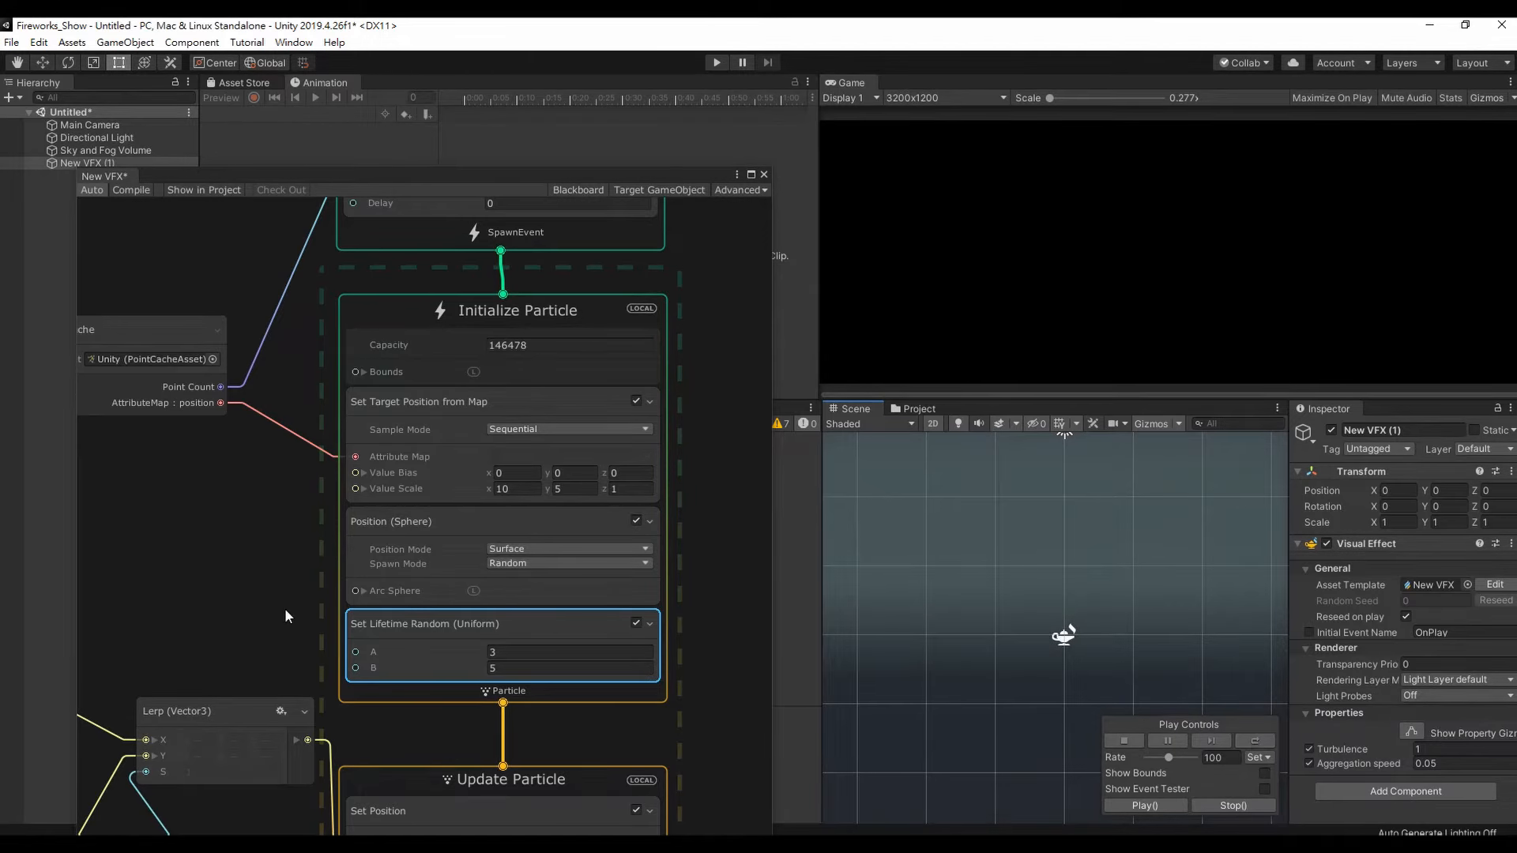
- Add a Set Color over Life block to the Output Particle Quad context
{"action": "middle_click_drag", "start_coordinate": [286, 610], "coordinate": [374, 393]}
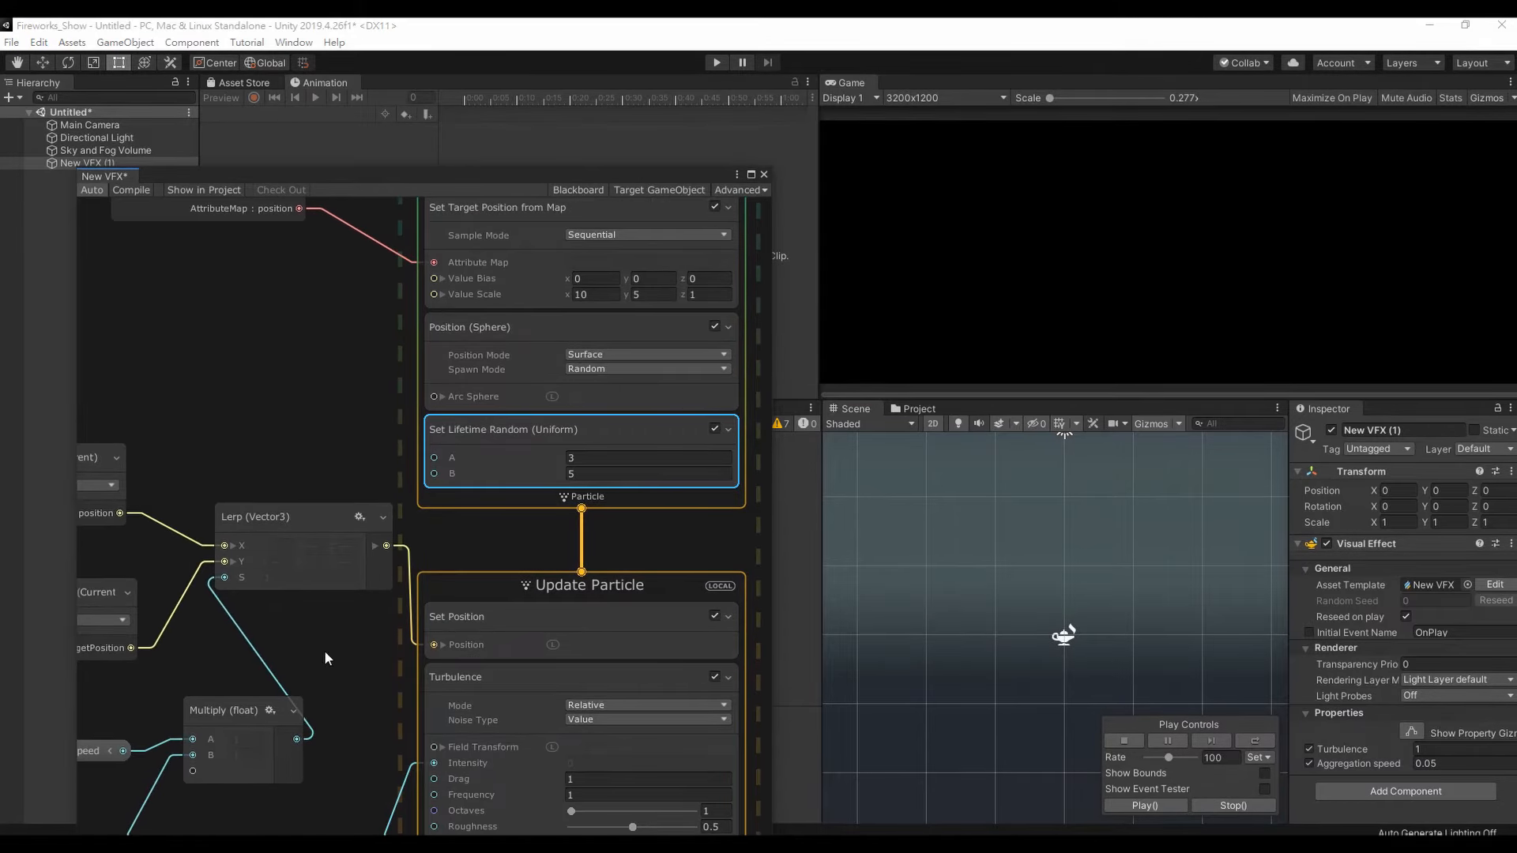
{"action": "middle_click_drag", "start_coordinate": [324, 651], "coordinate": [590, 599]}
{"action": "right_click", "coordinate": [593, 591]}
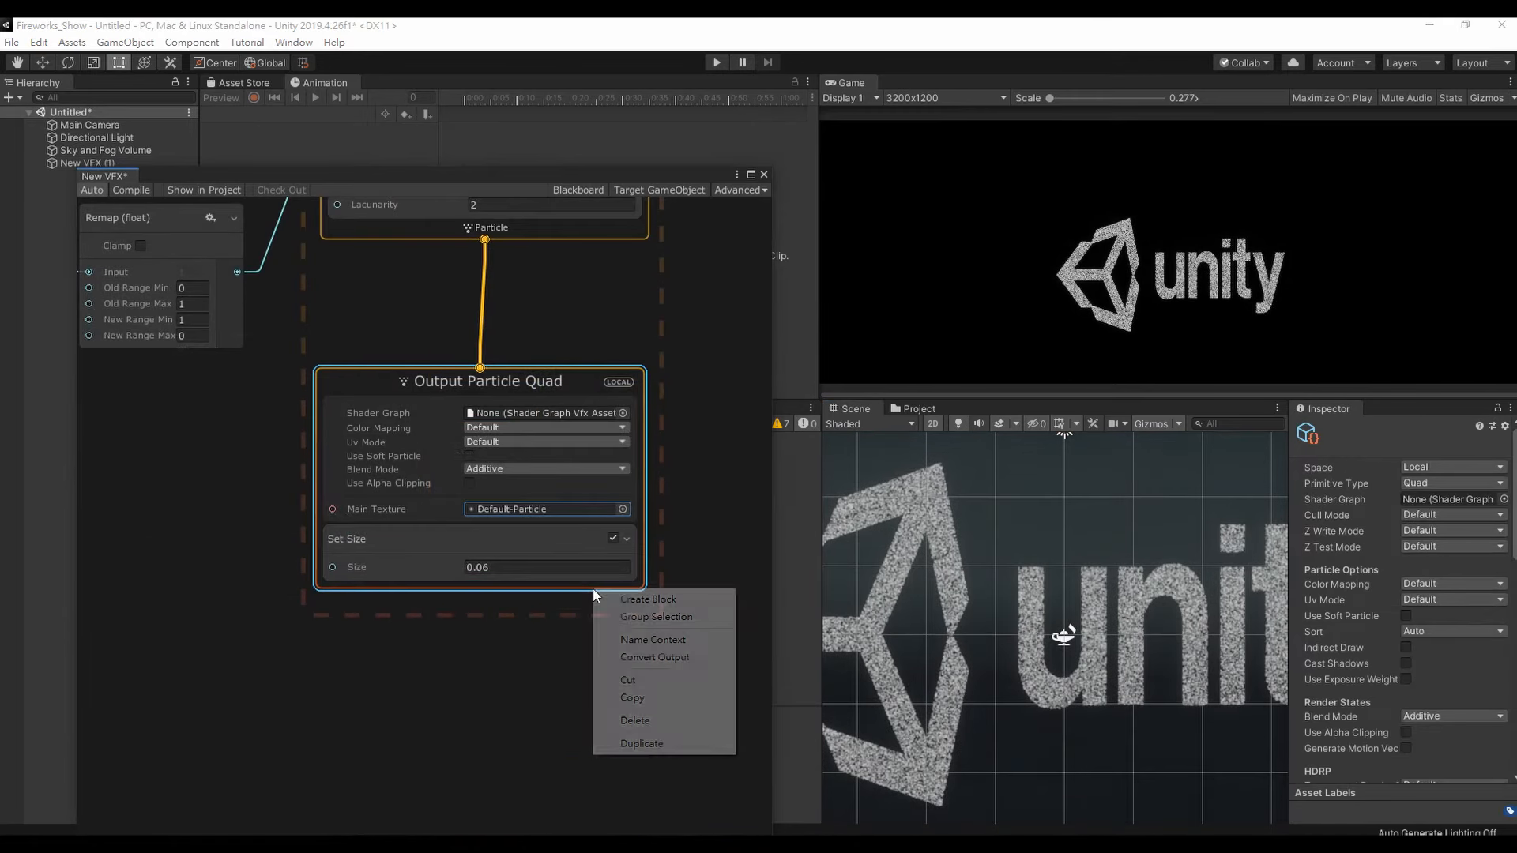
{"action": "left_click", "coordinate": [622, 595]}
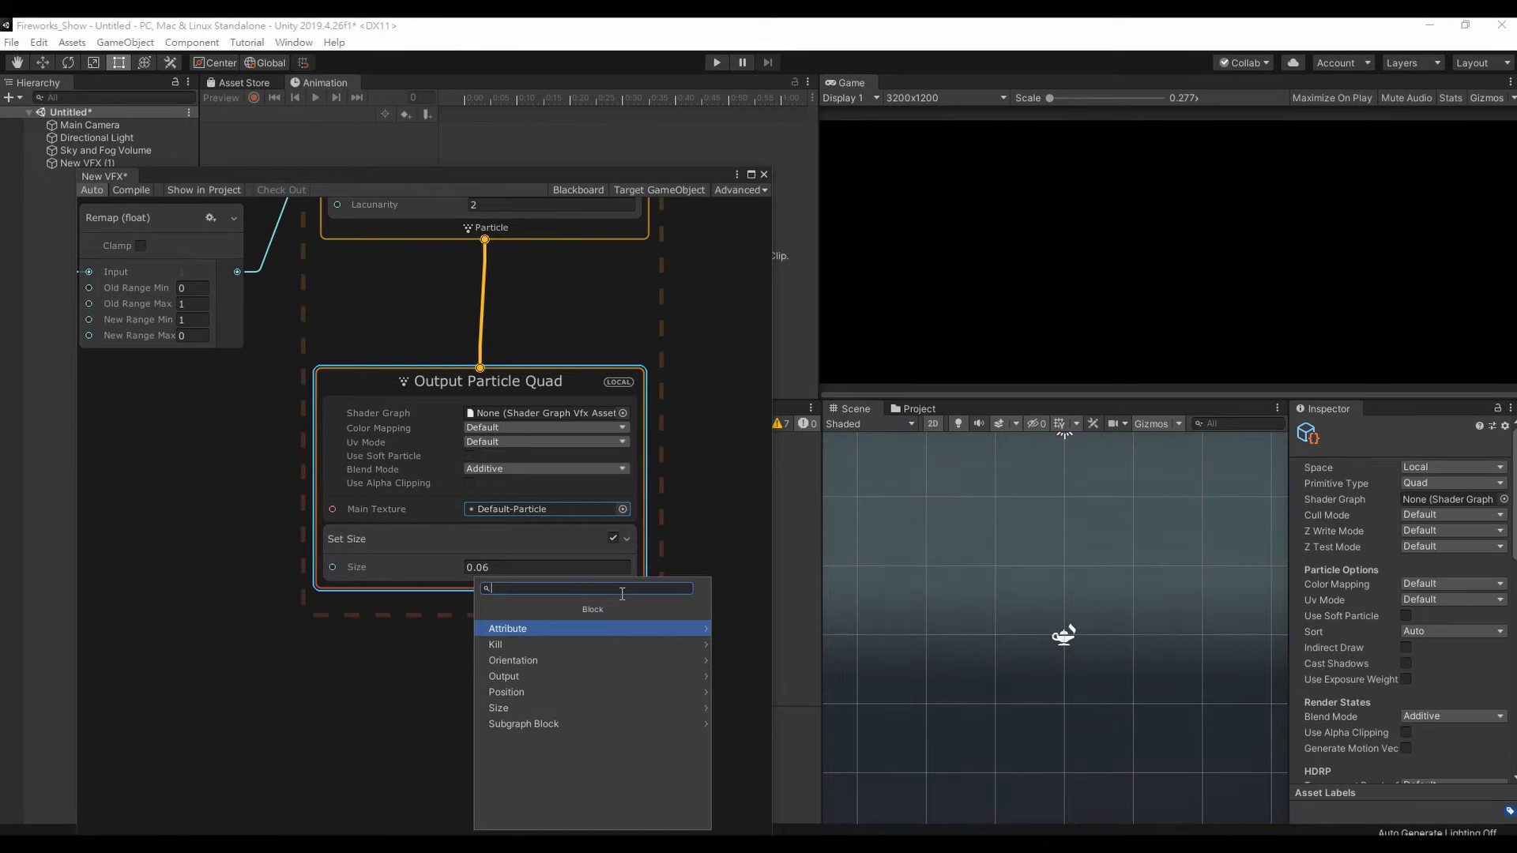
{"action": "type", "text": "set"}
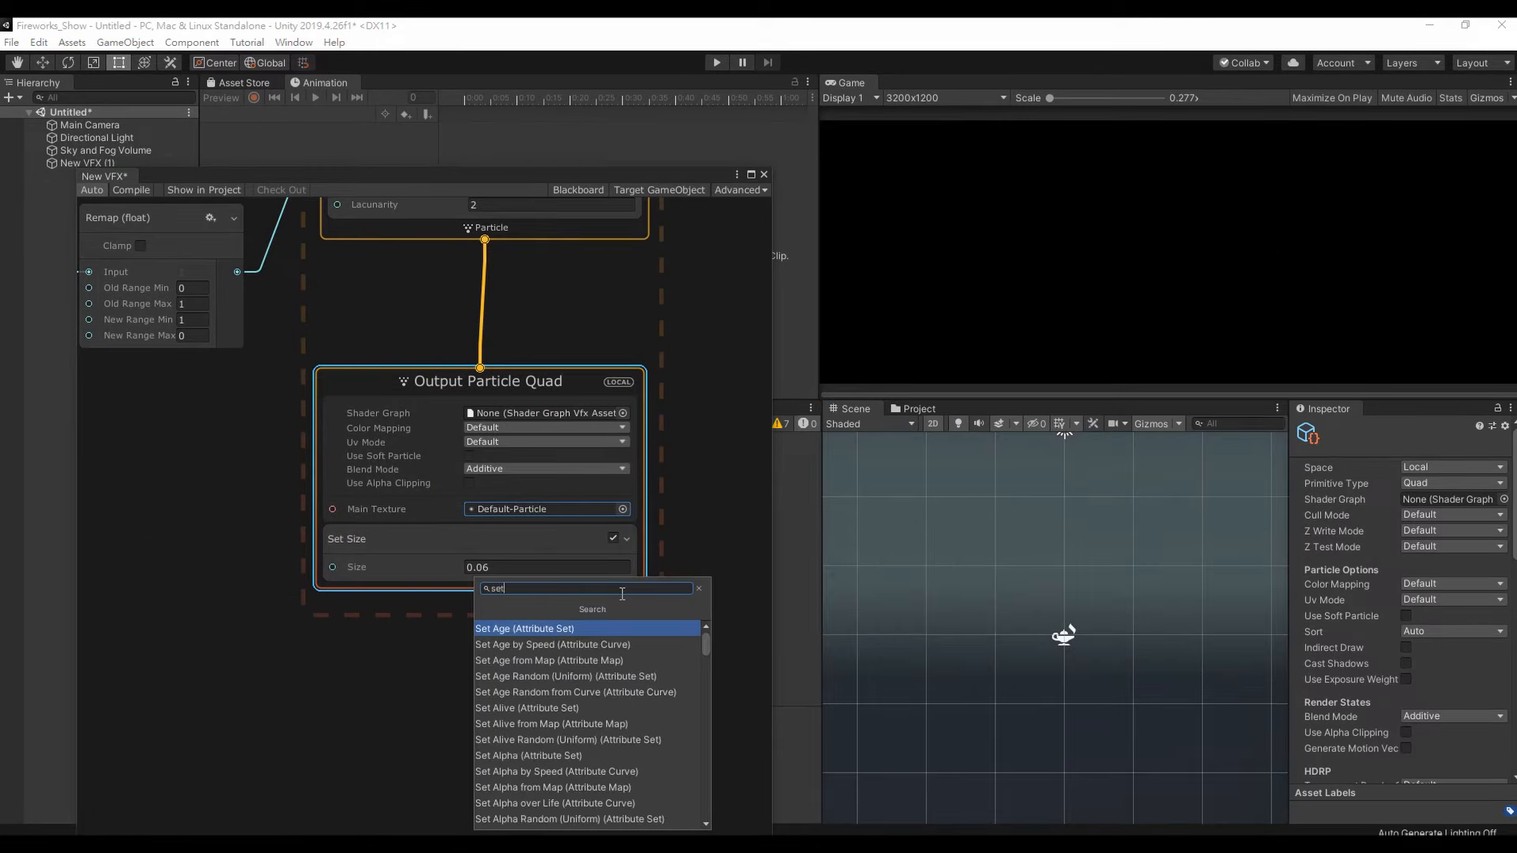
{"action": "type", "text": " color o"}
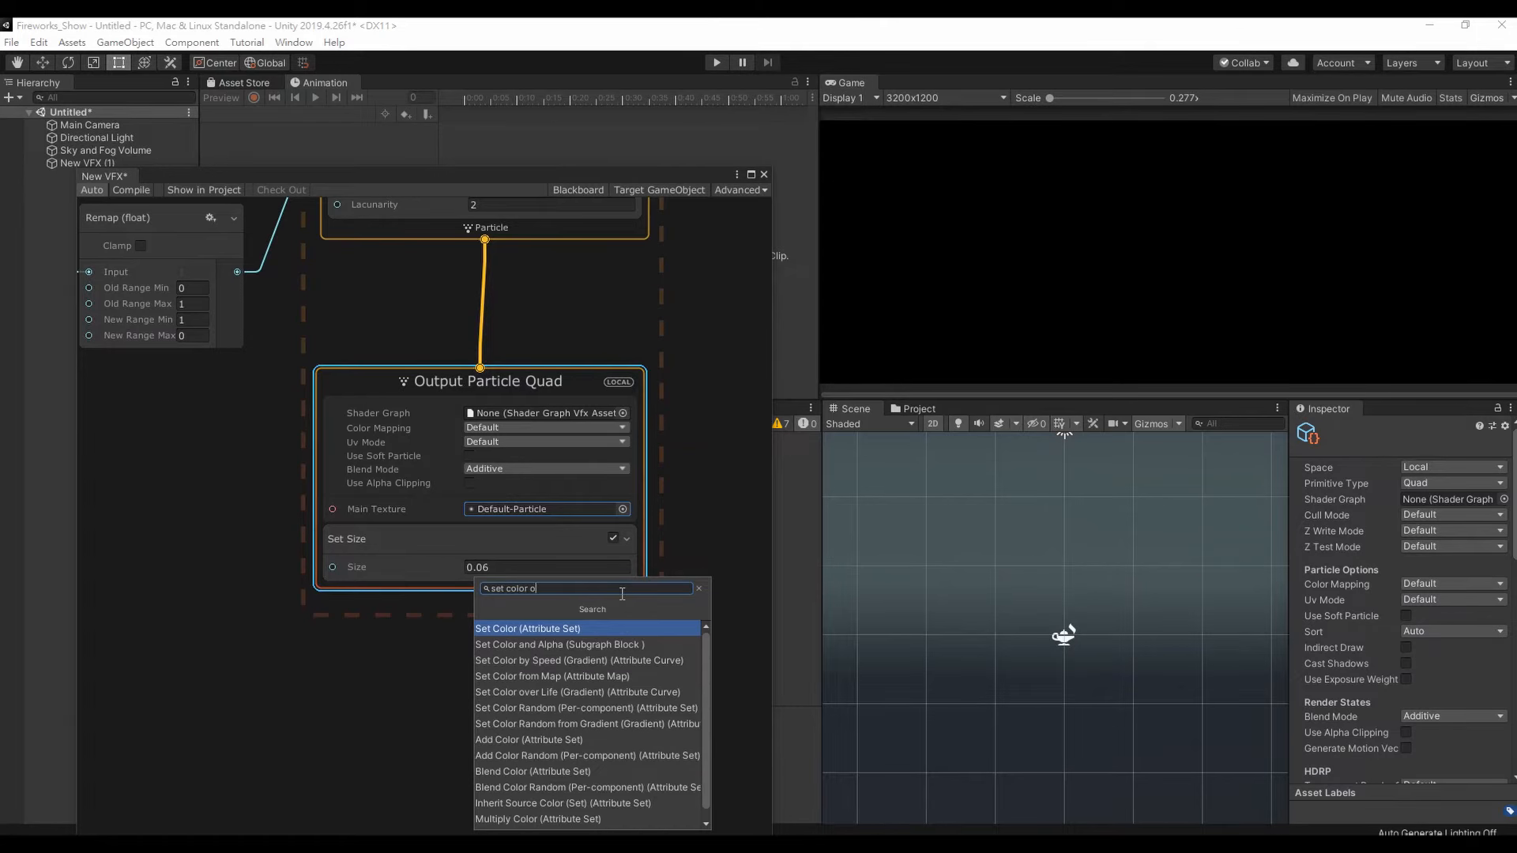
{"action": "type", "text": "ver"}
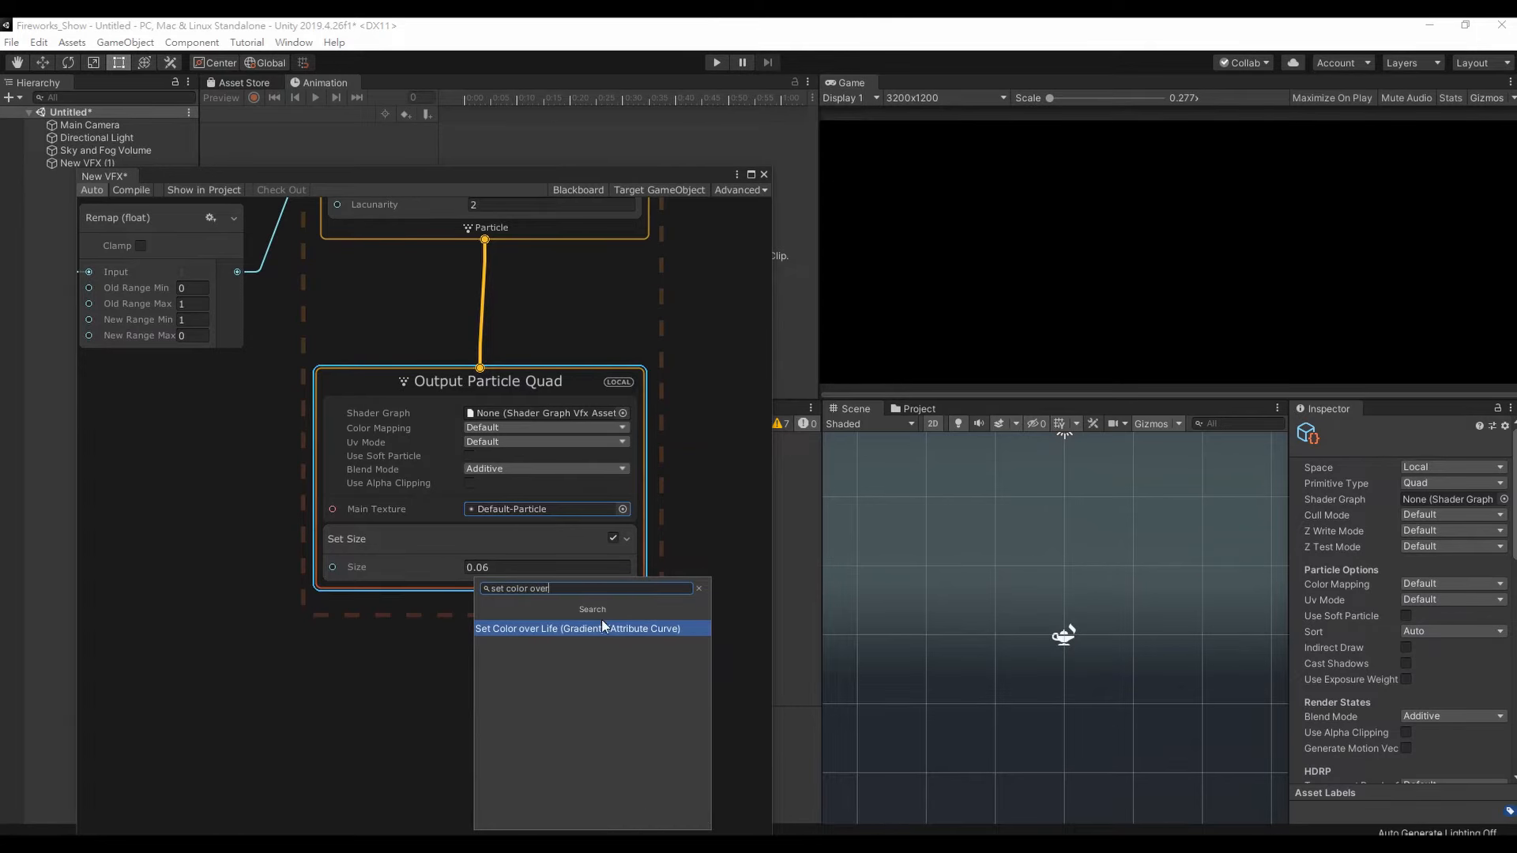
{"action": "left_click", "coordinate": [599, 625]}
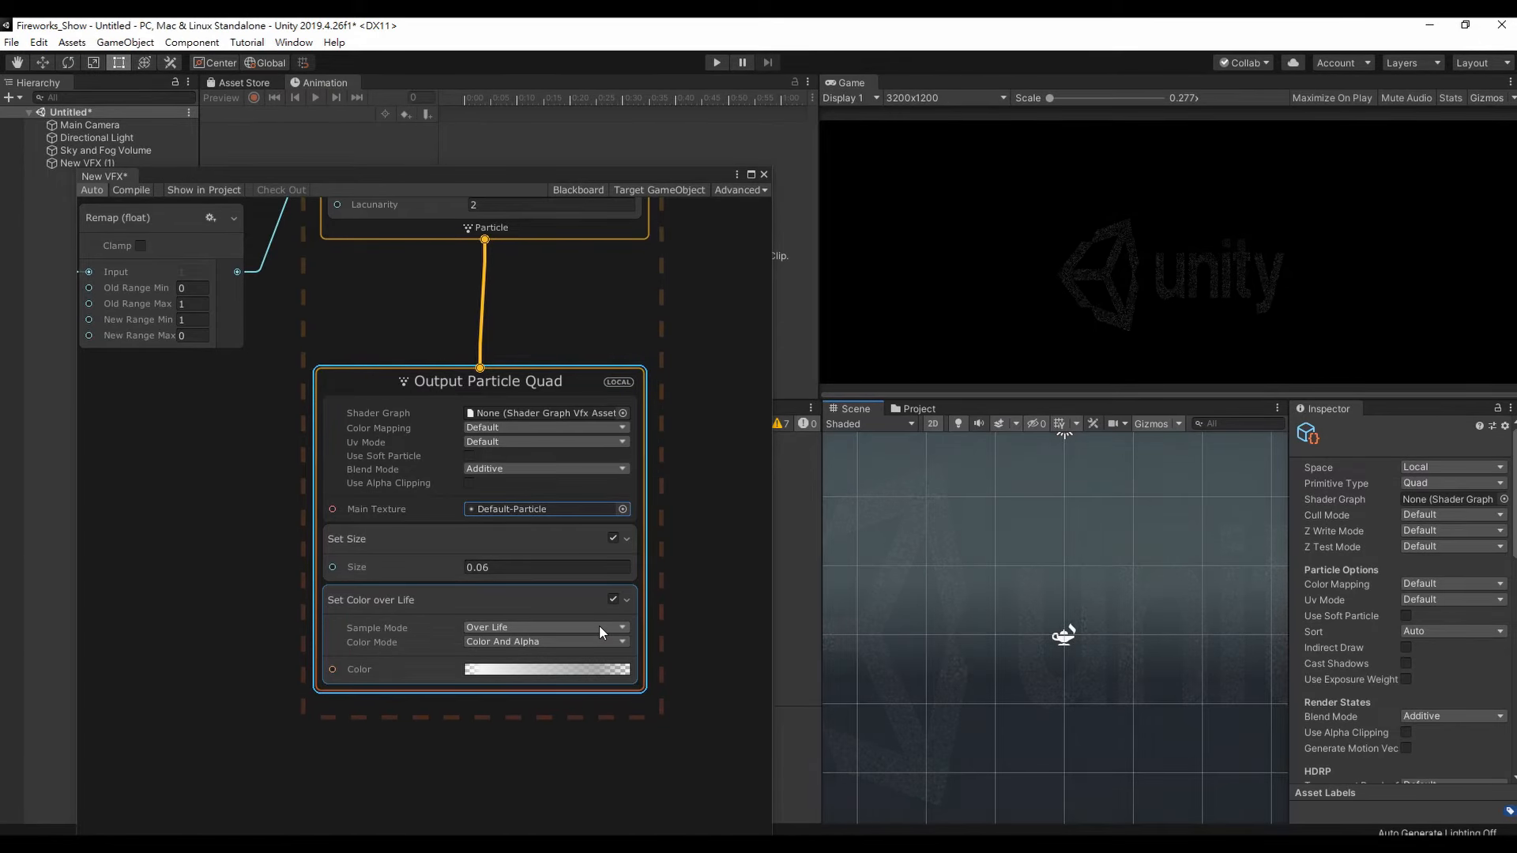
- In the Color over Life gradient, delete the alpha key at 10% and set the alpha key at 80% to 255
{"action": "left_click", "coordinate": [562, 670]}
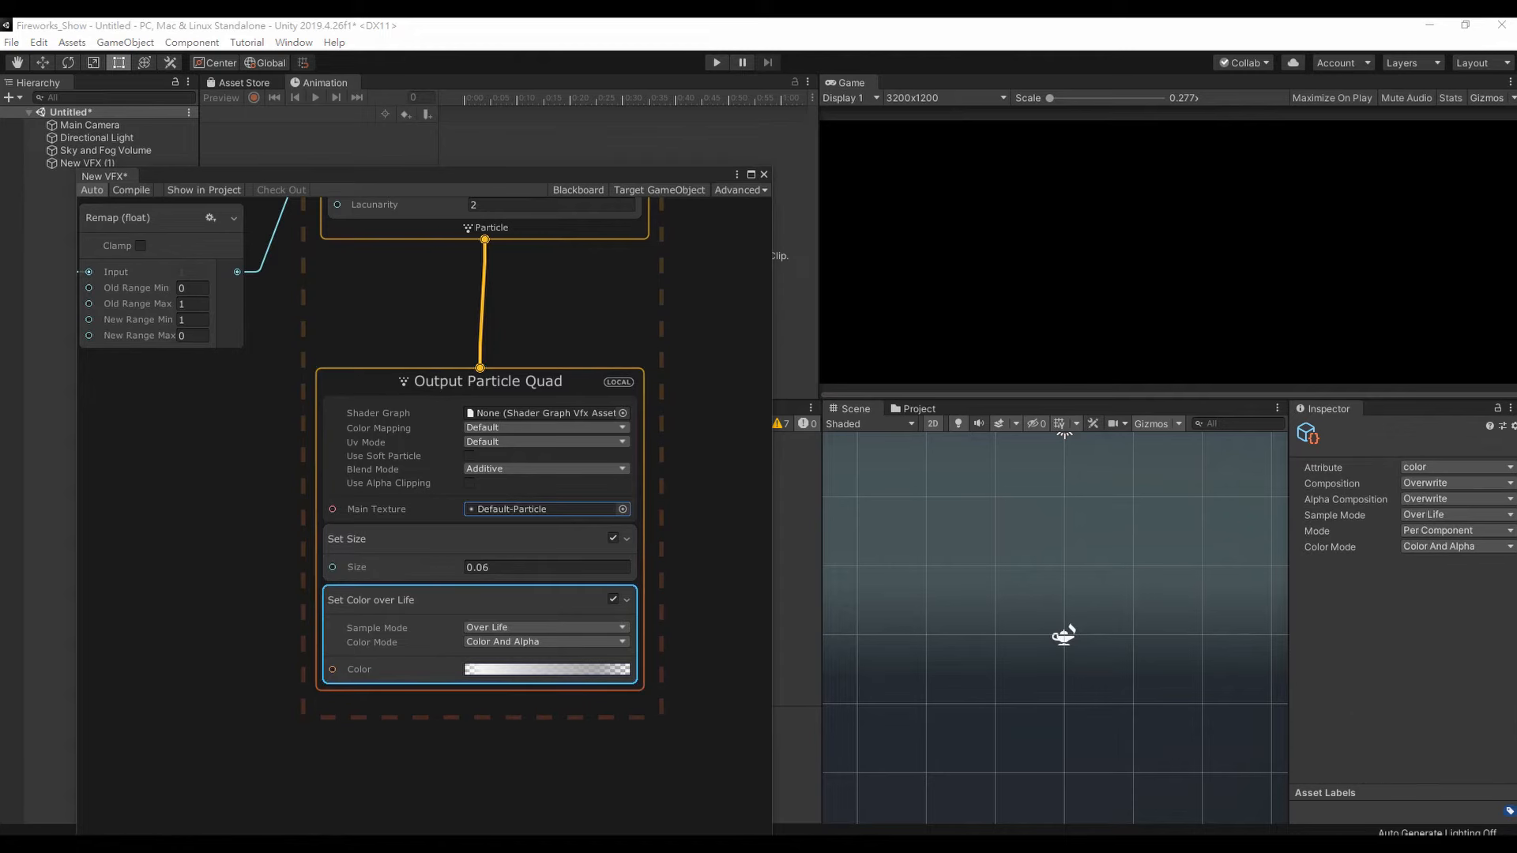
{"action": "left_click", "coordinate": [563, 669]}
{"action": "left_click_drag", "start_coordinate": [664, 399], "coordinate": [615, 528]}
{"action": "left_click", "coordinate": [333, 568]}
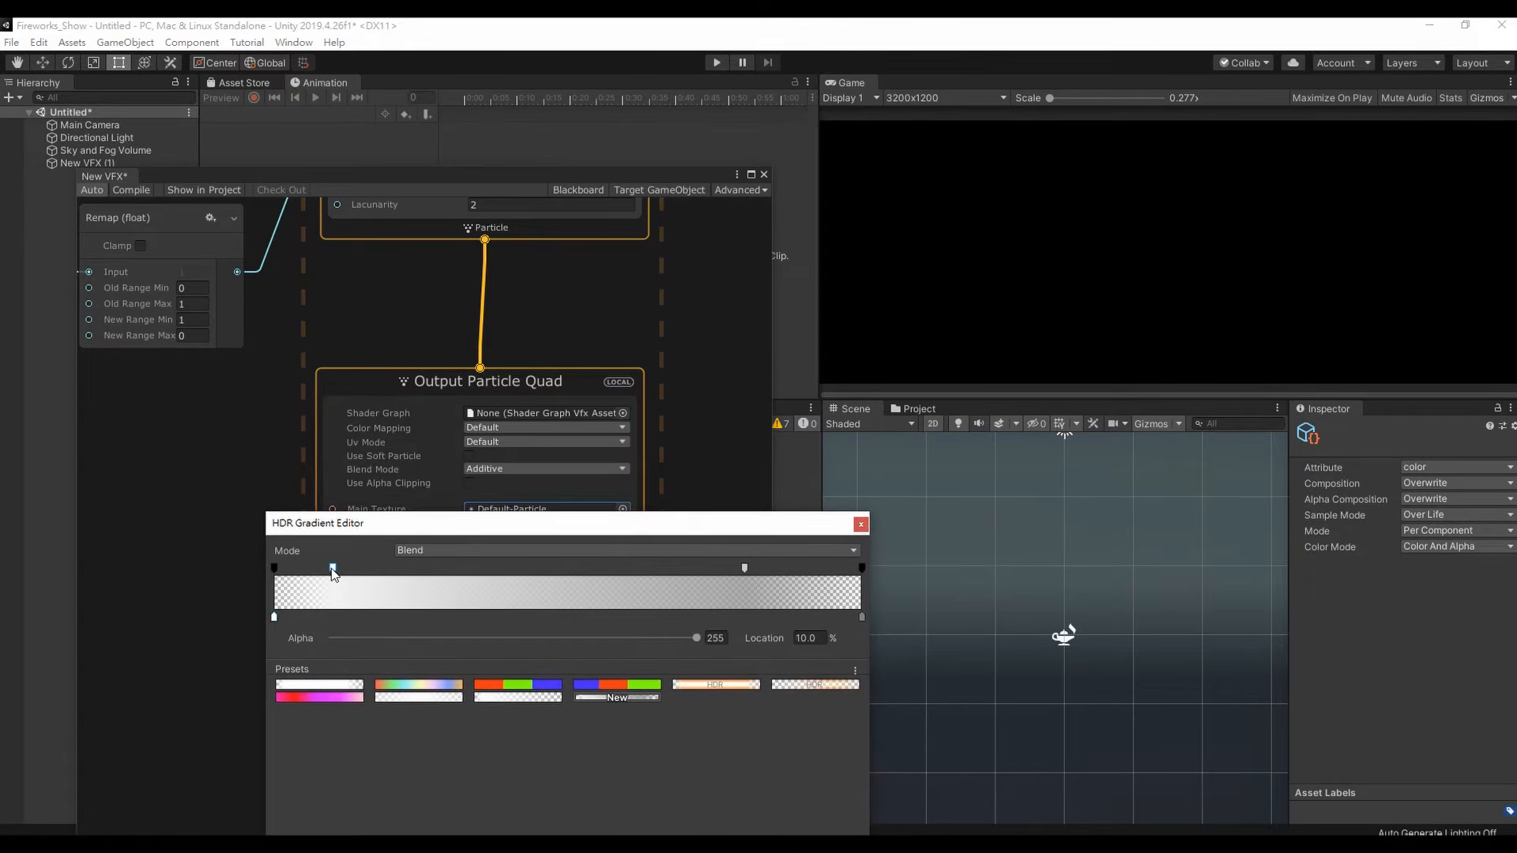
{"action": "left_click_drag", "start_coordinate": [333, 568], "coordinate": [560, 568]}
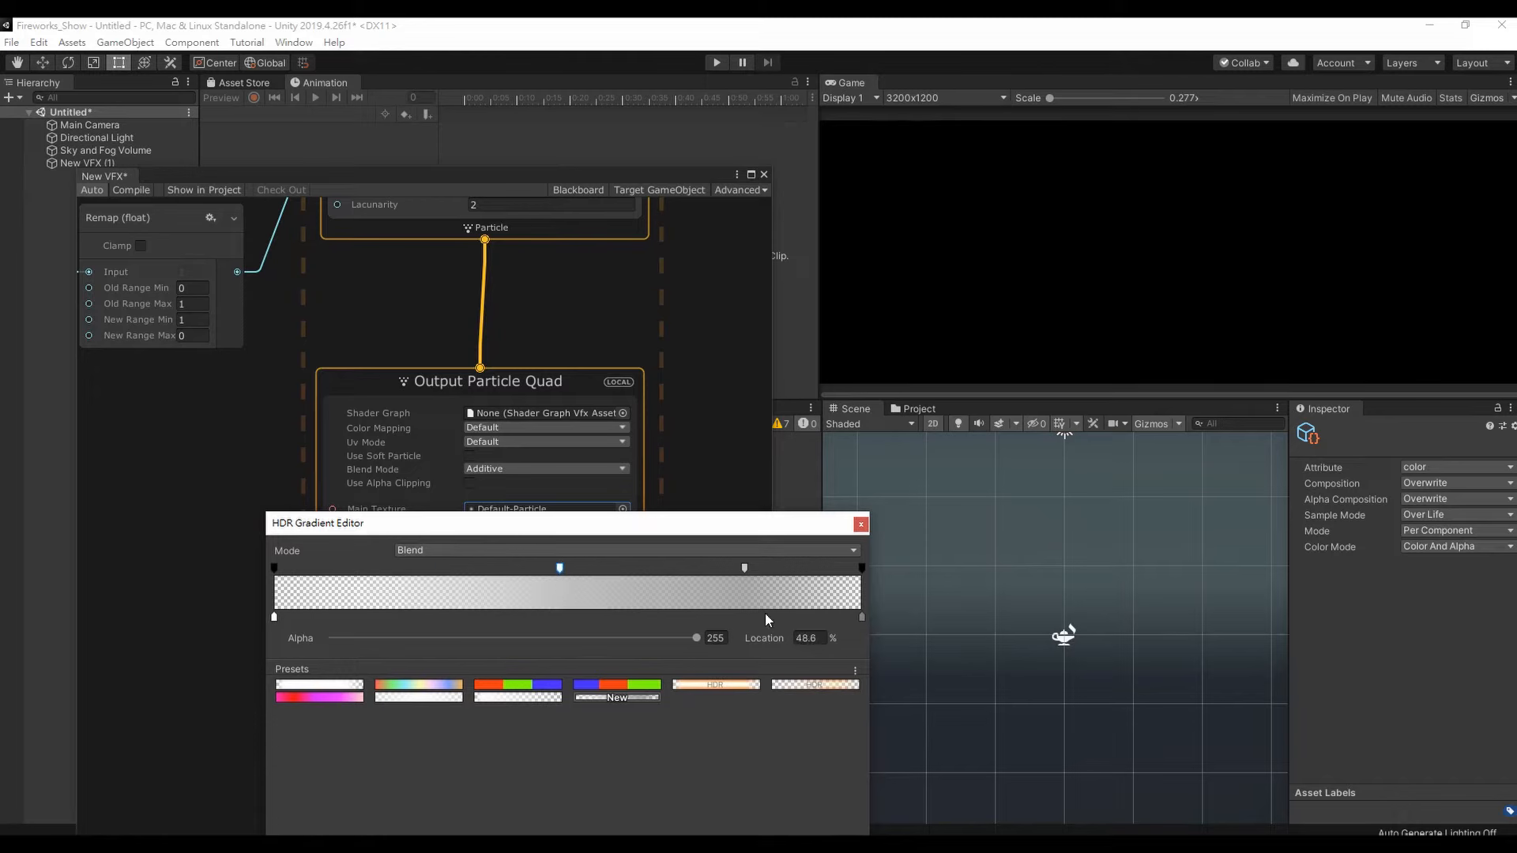
{"action": "key", "text": "Delete"}
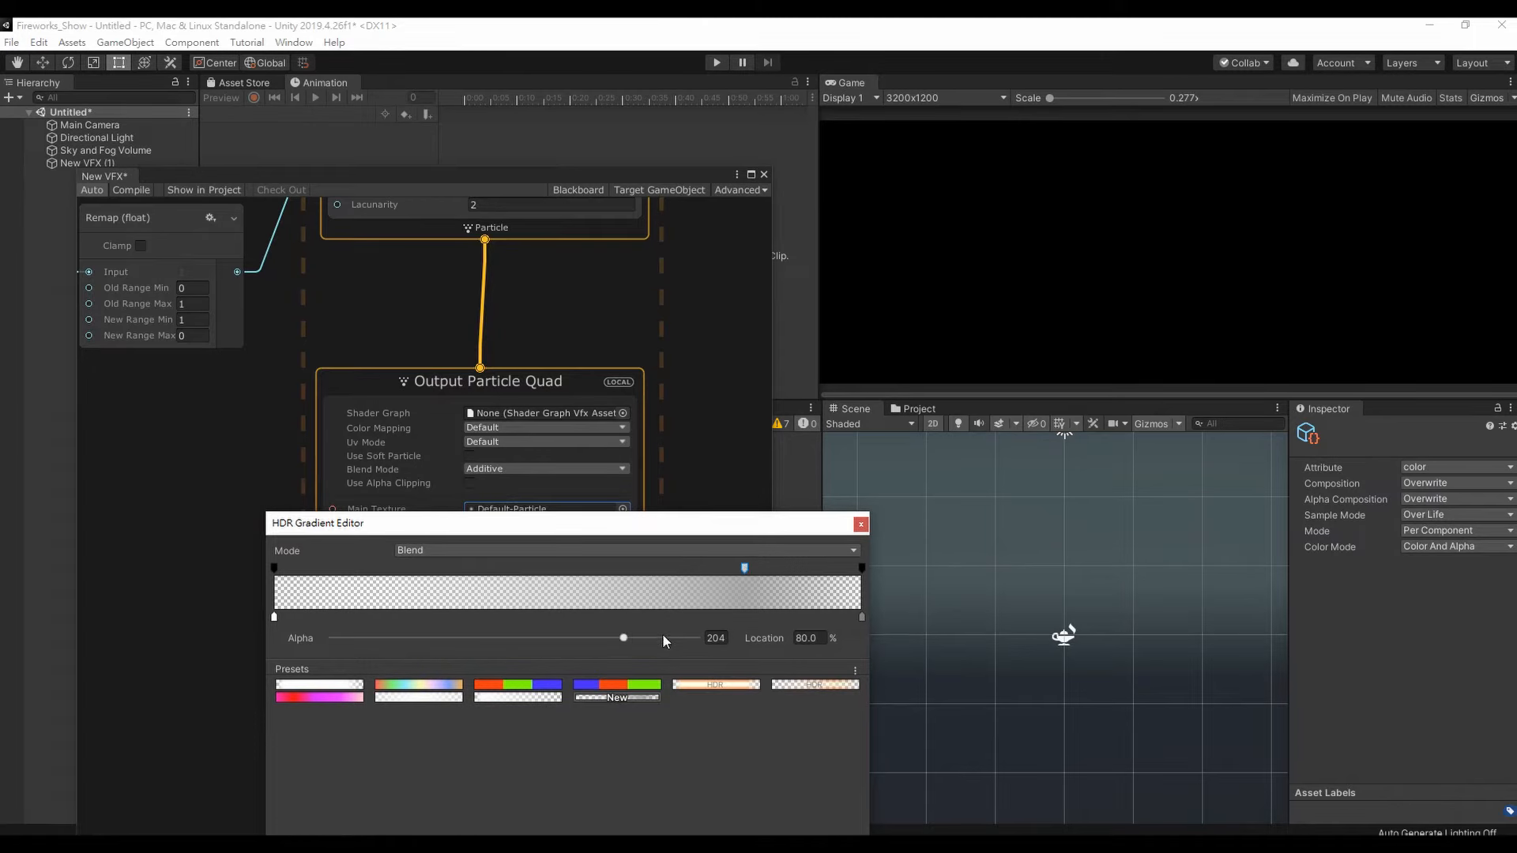
{"action": "left_click", "coordinate": [716, 638]}
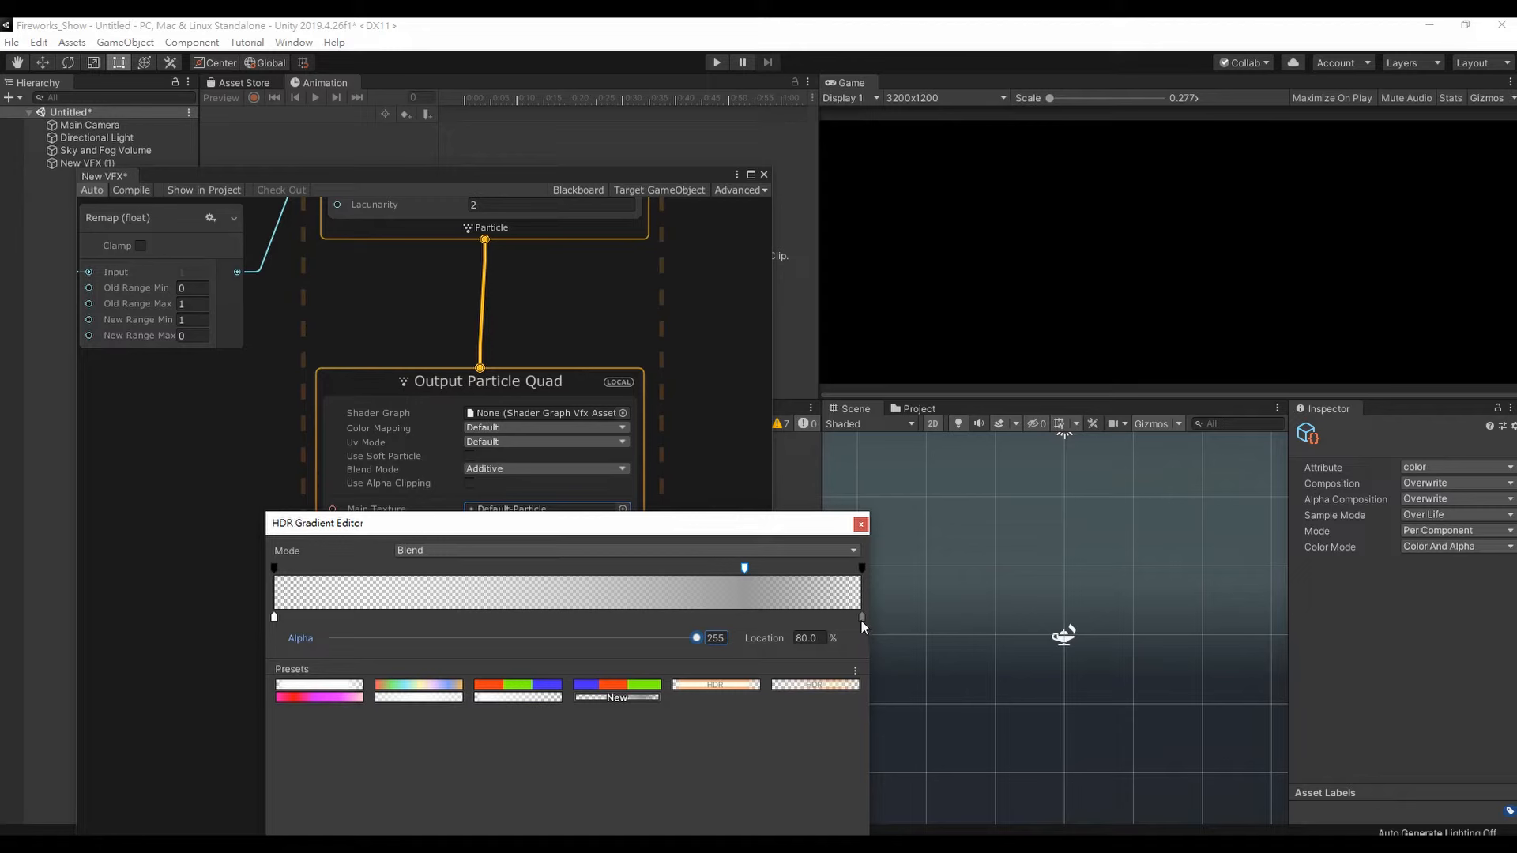
- Move the gradient's end color key to about 86.8% and make it white with an HDR intensity of 2
{"action": "left_click_drag", "start_coordinate": [860, 617], "coordinate": [784, 618]}
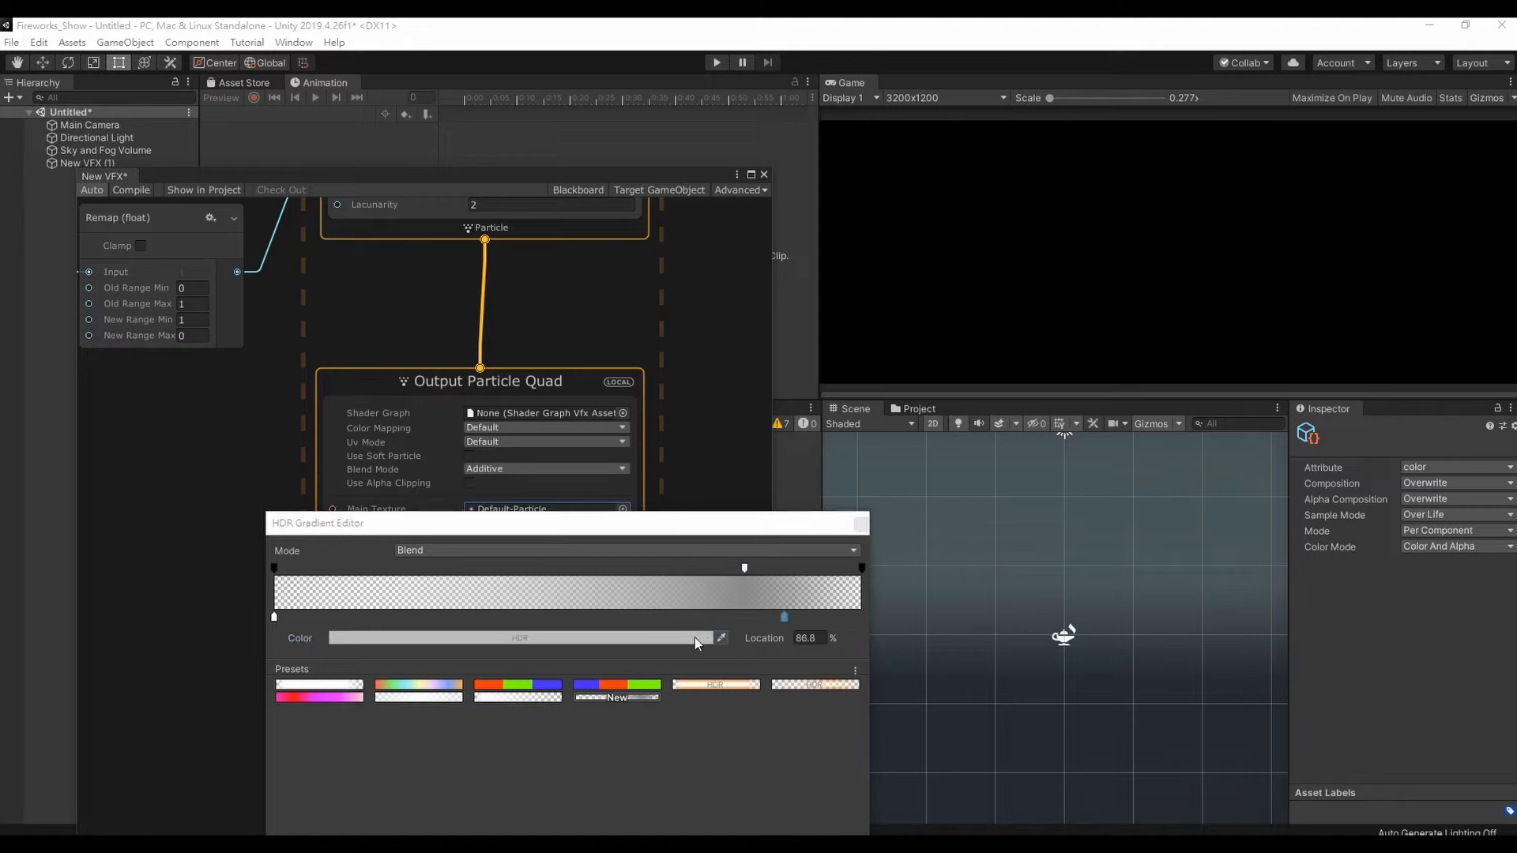
{"action": "left_click", "coordinate": [630, 638]}
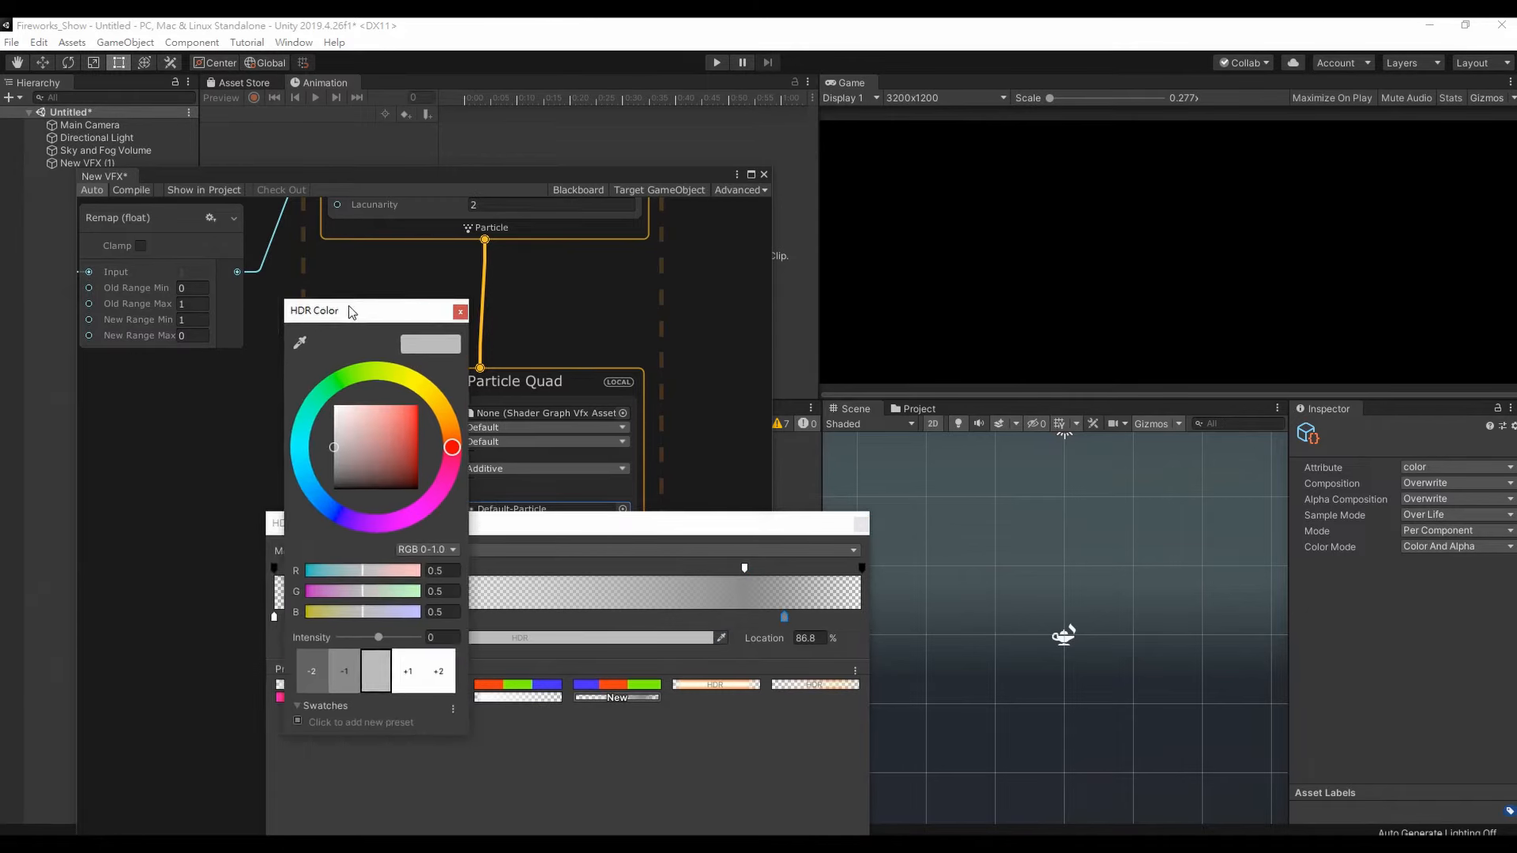
{"action": "left_click_drag", "start_coordinate": [348, 308], "coordinate": [792, 209]}
{"action": "left_click_drag", "start_coordinate": [792, 336], "coordinate": [730, 280]}
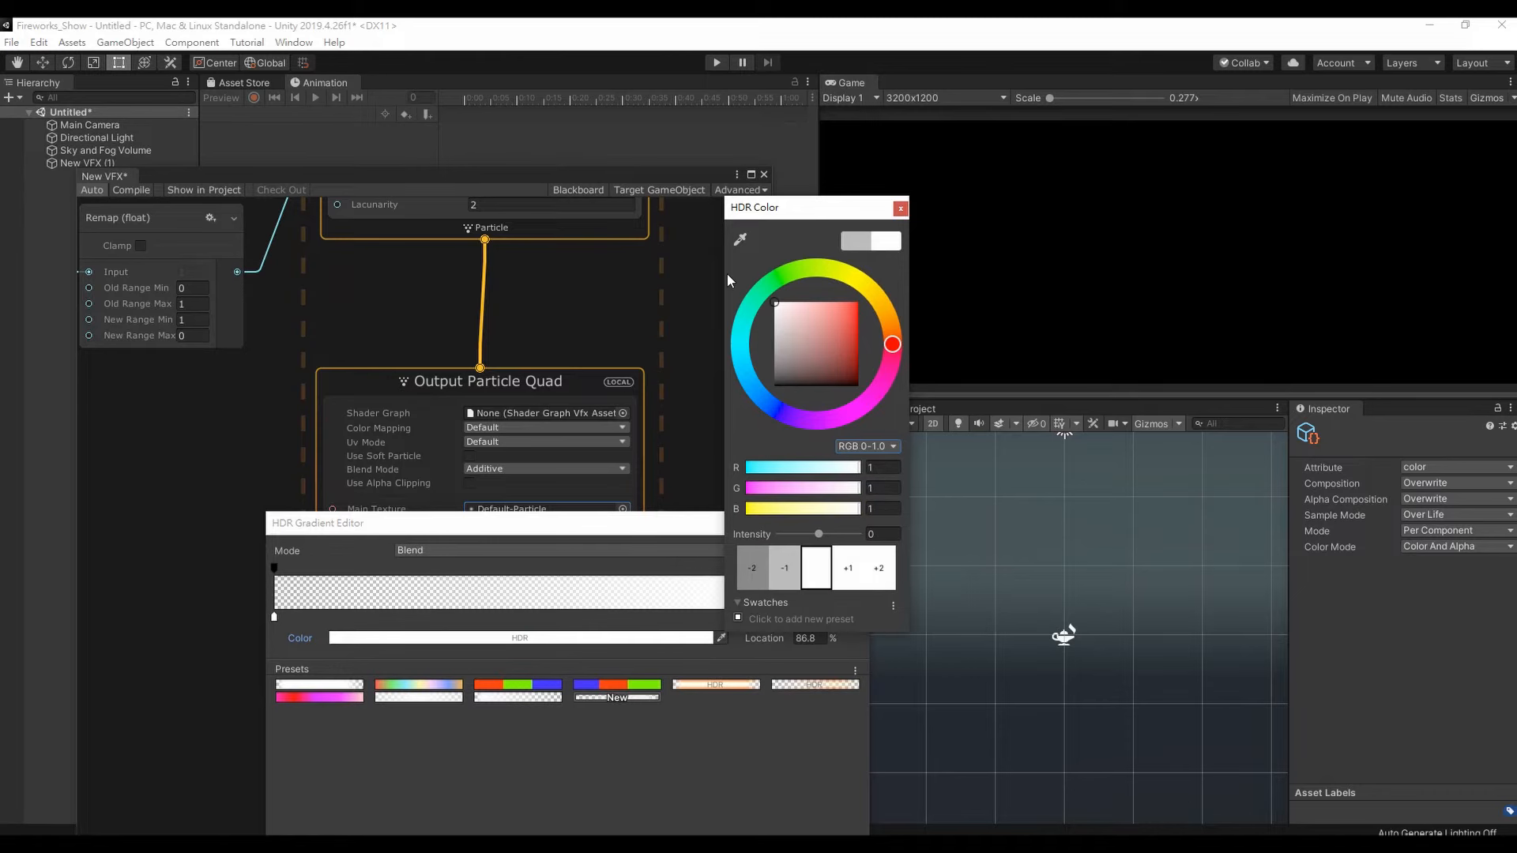
{"action": "left_click", "coordinate": [882, 533]}
{"action": "type", "text": "2"}
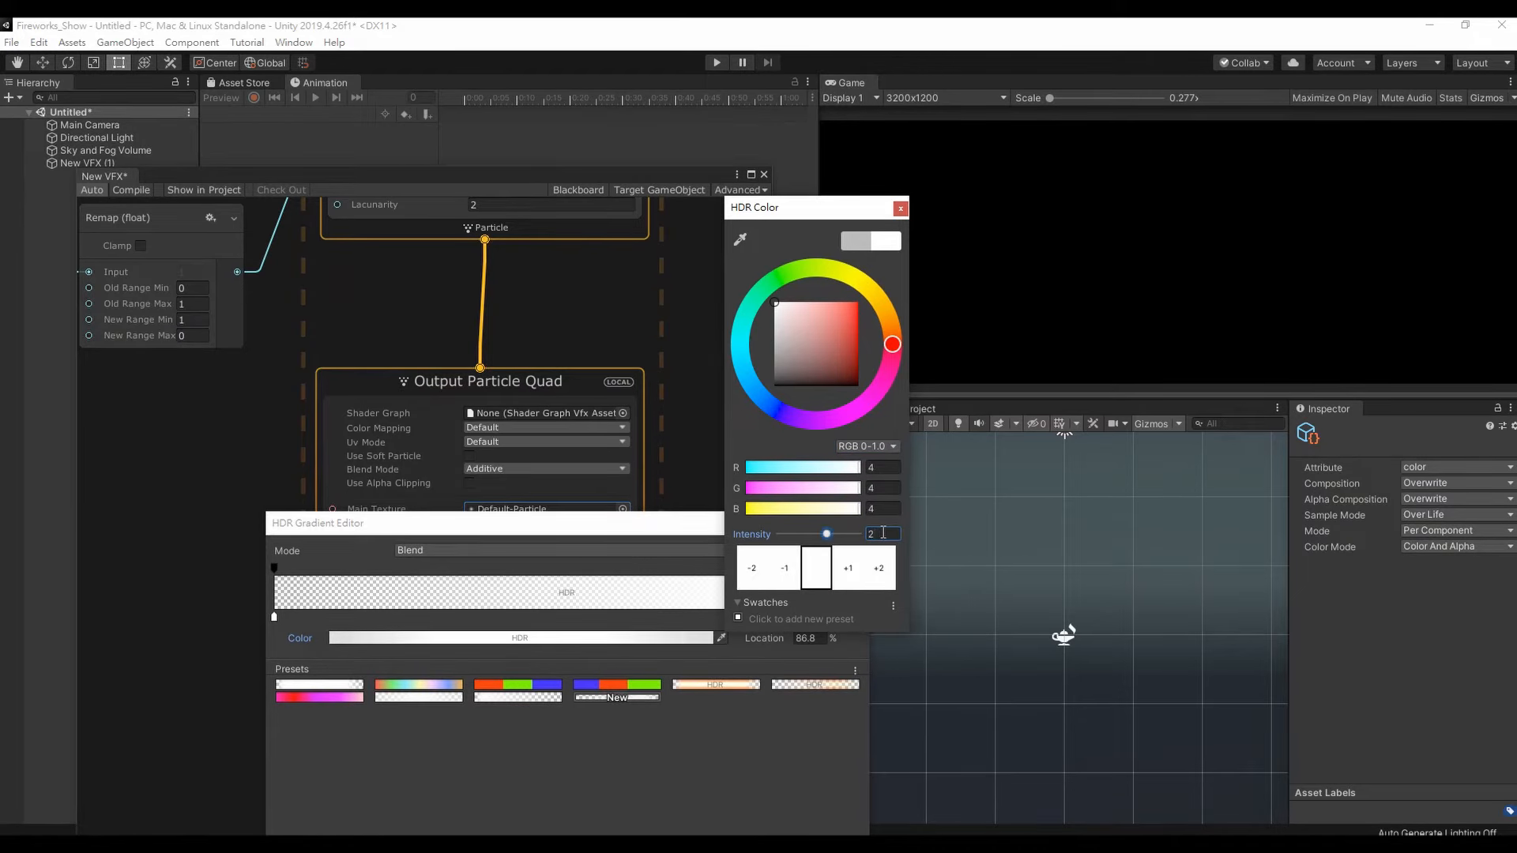
- Check the HDR color of the gradient's start key, and replay the effect on New VFX (1)
{"action": "left_click", "coordinate": [272, 620]}
{"action": "left_click", "coordinate": [367, 640]}
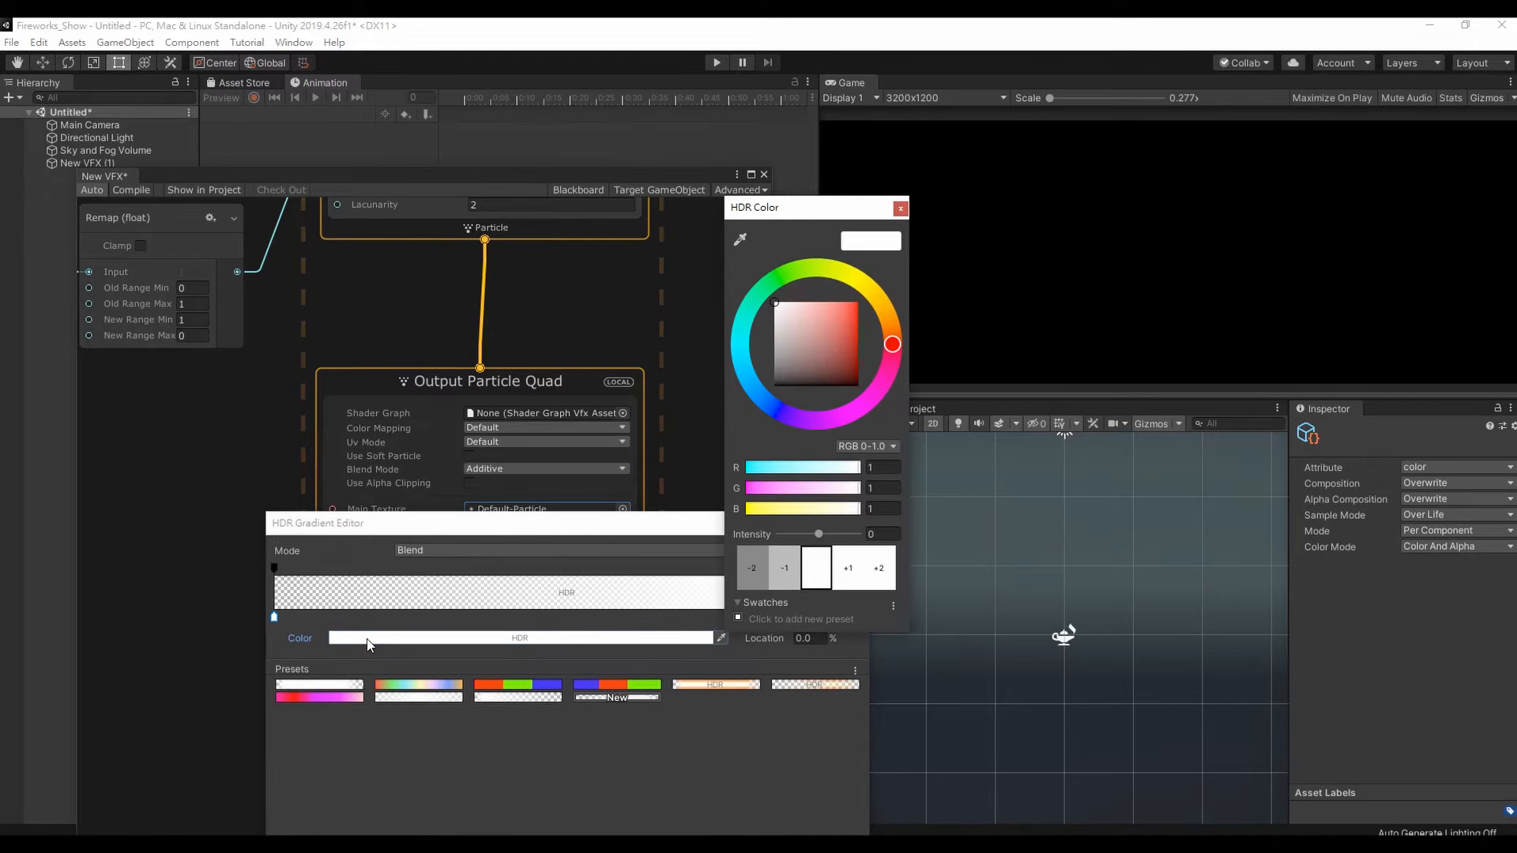
{"action": "left_click", "coordinate": [900, 209]}
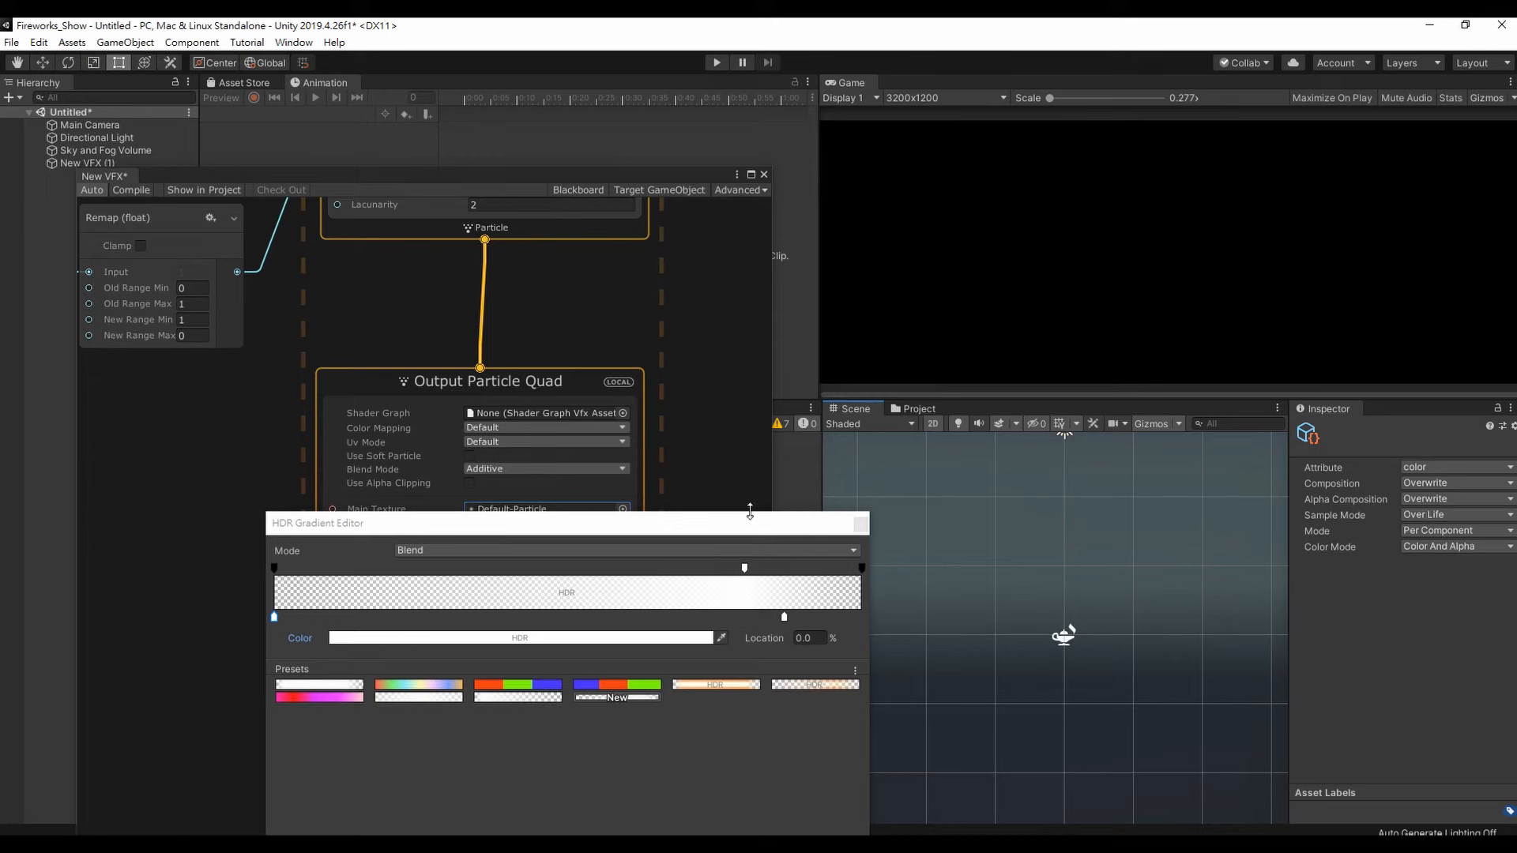
{"action": "left_click", "coordinate": [62, 162]}
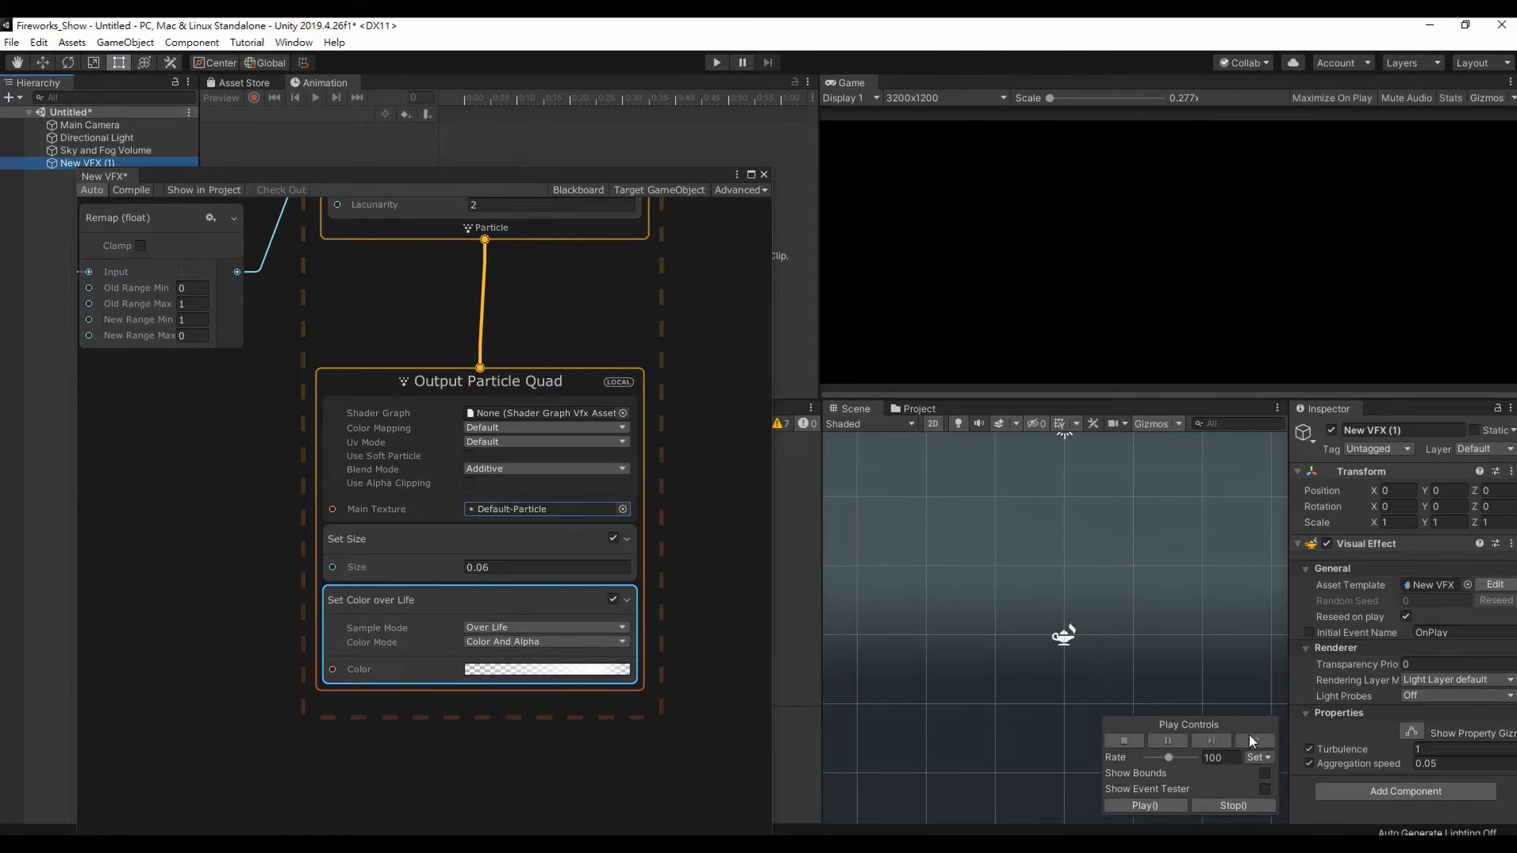
{"action": "left_click", "coordinate": [1250, 741]}
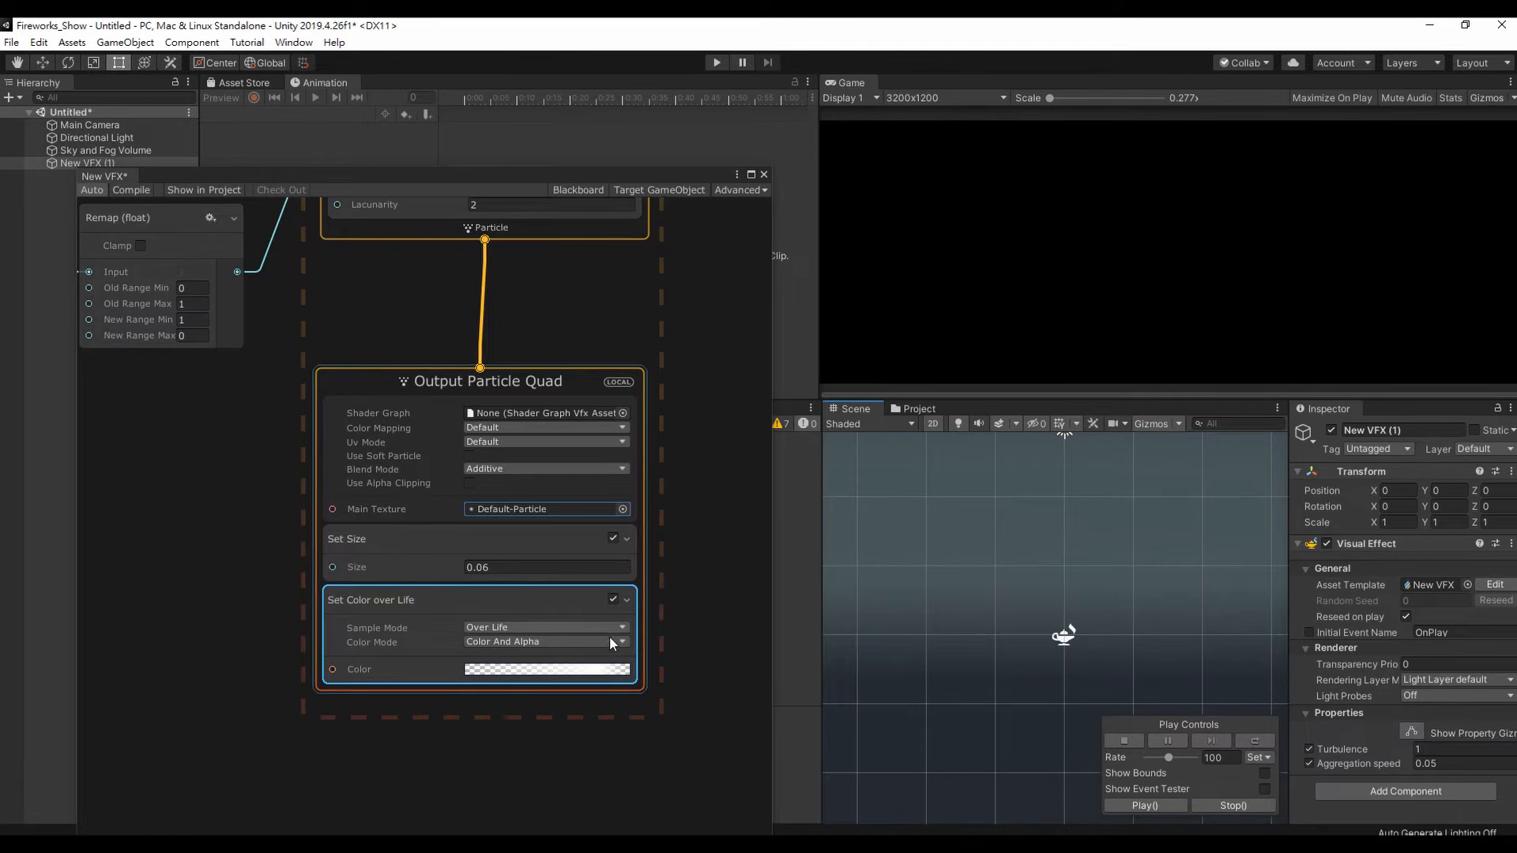
- Change the start key of the Color over Life gradient to a pale orange HDR color
{"action": "left_click", "coordinate": [595, 670]}
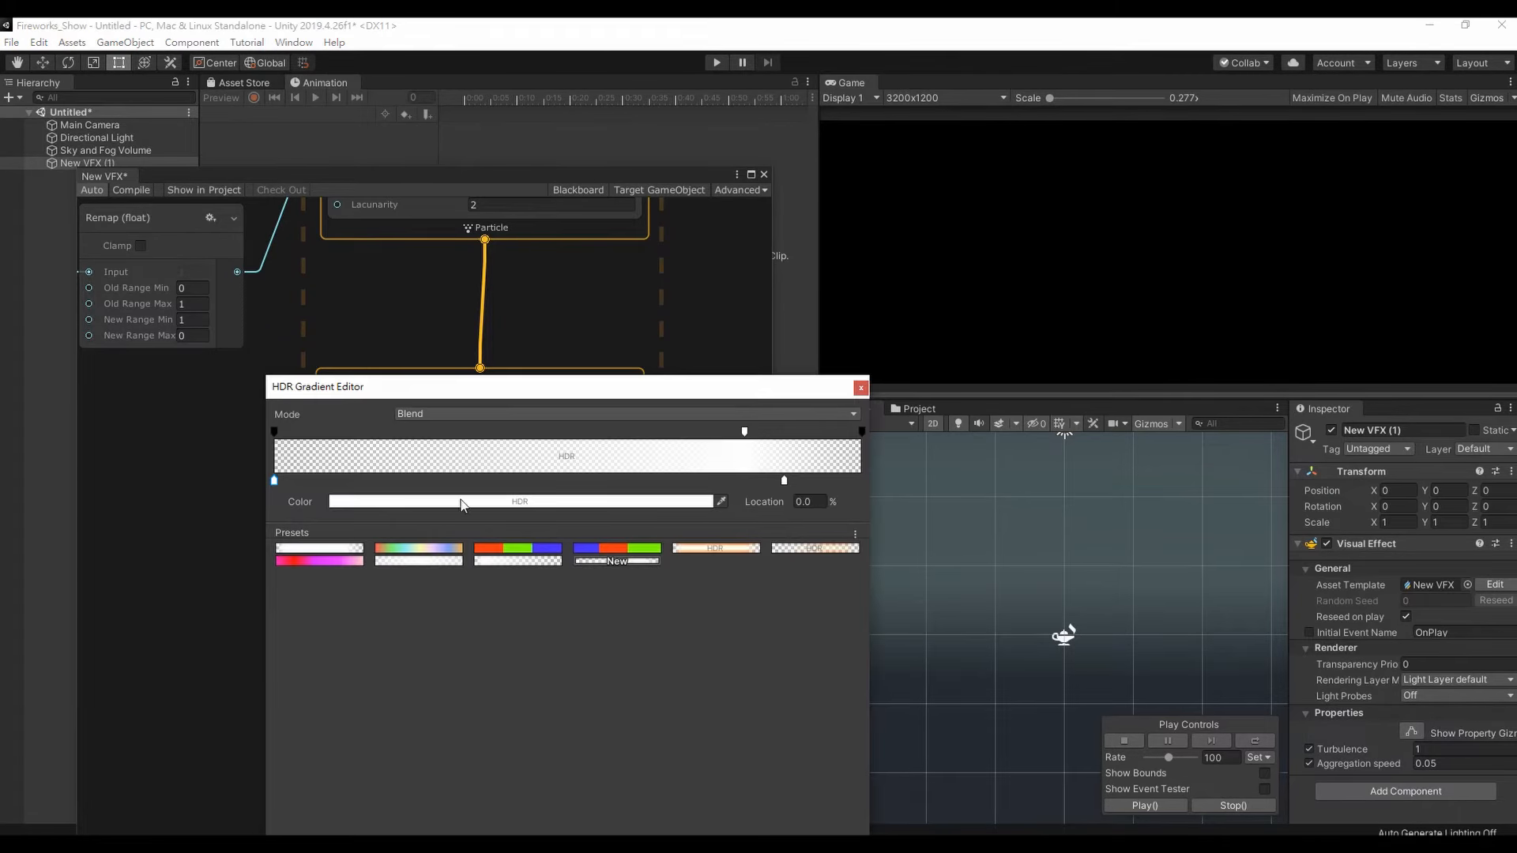
{"action": "left_click", "coordinate": [367, 504]}
{"action": "left_click", "coordinate": [893, 310]}
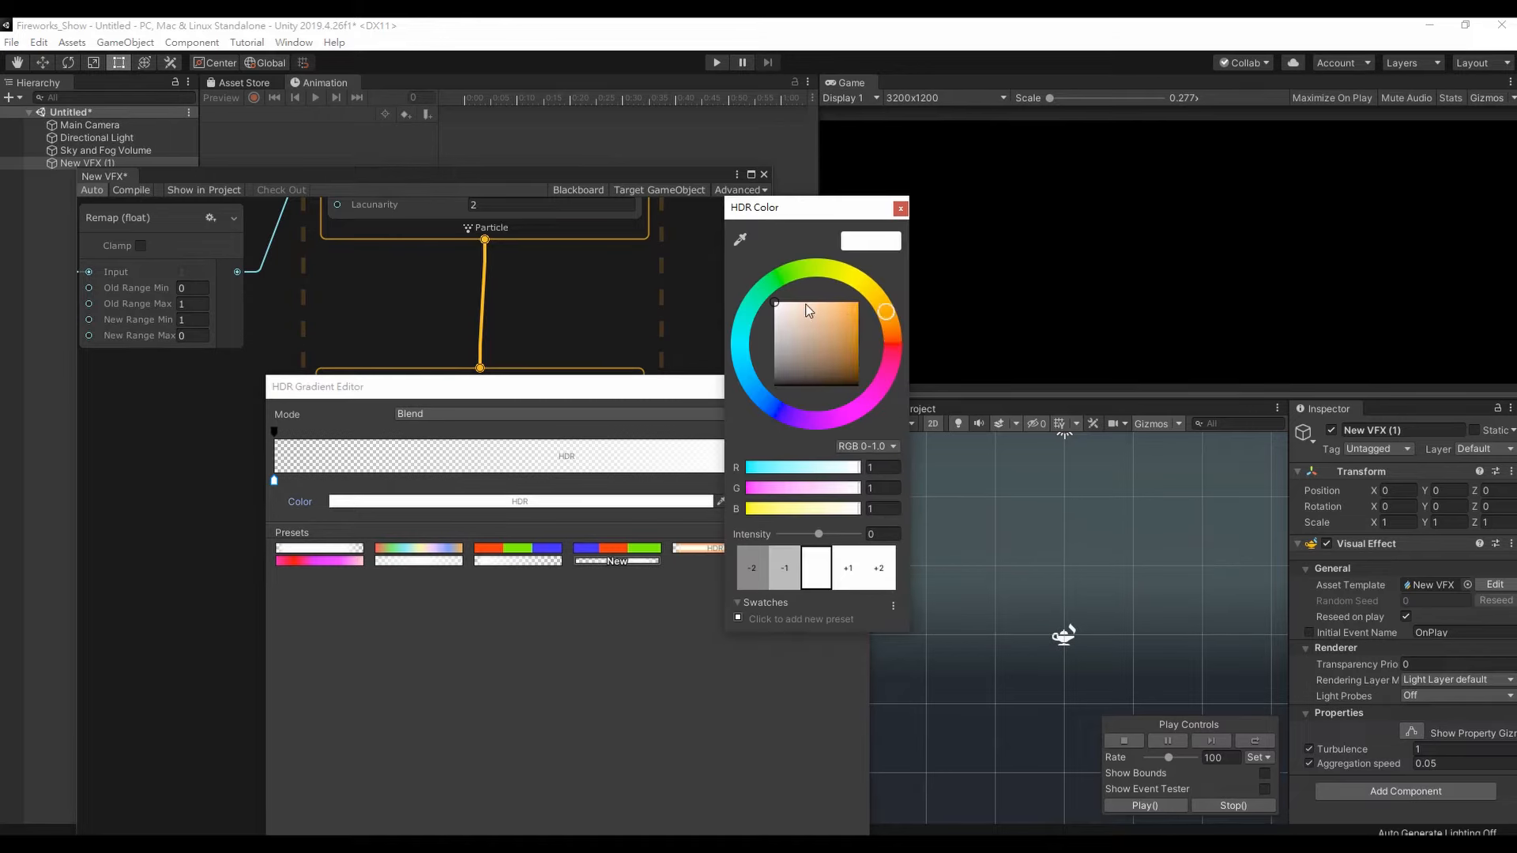
{"action": "left_click", "coordinate": [738, 553]}
- Set the gradient's color key at 86.8% to a saturated HDR orange with an intensity of about 2.42, and replay the effect
{"action": "left_click", "coordinate": [784, 480]}
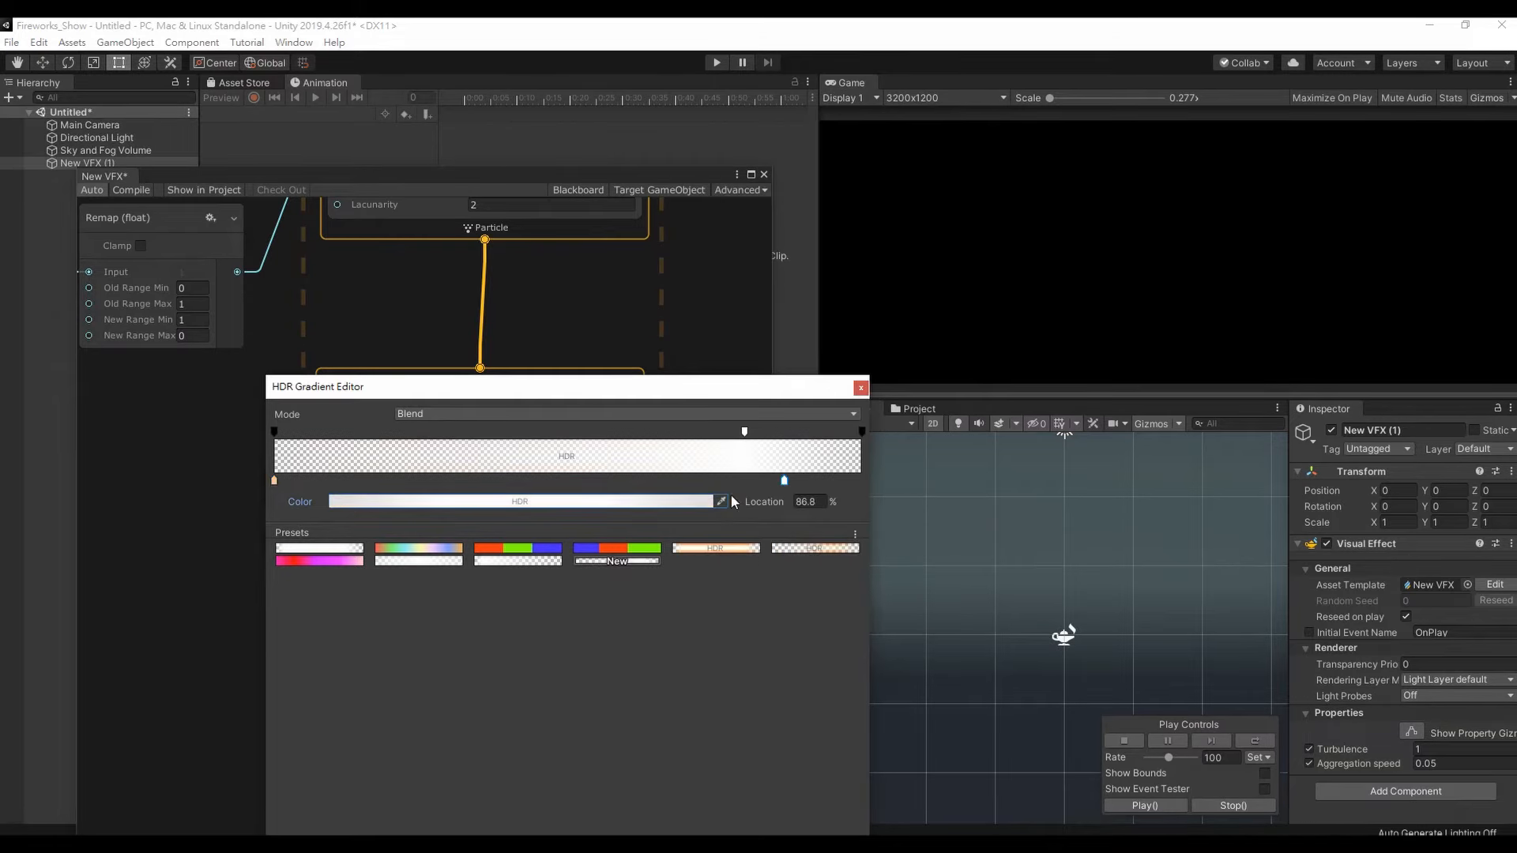
{"action": "left_click", "coordinate": [679, 503]}
{"action": "left_click", "coordinate": [884, 312]}
{"action": "mouse_move", "coordinate": [860, 311]}
{"action": "left_mouse_down"}
{"action": "mouse_move", "coordinate": [835, 306]}
{"action": "mouse_move", "coordinate": [857, 302]}
{"action": "left_mouse_up"}
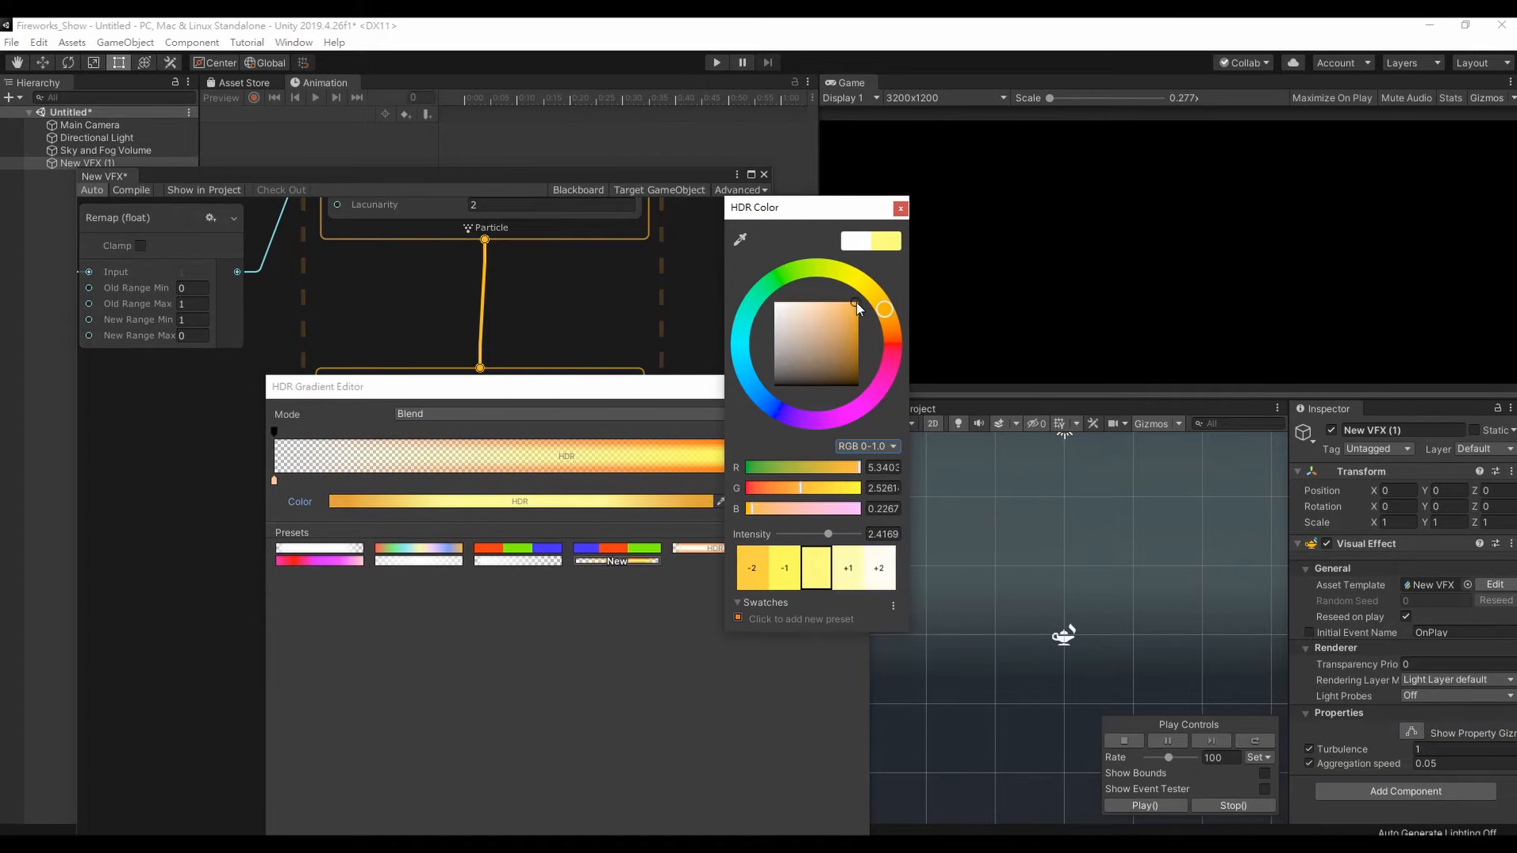
{"action": "left_click", "coordinate": [900, 210]}
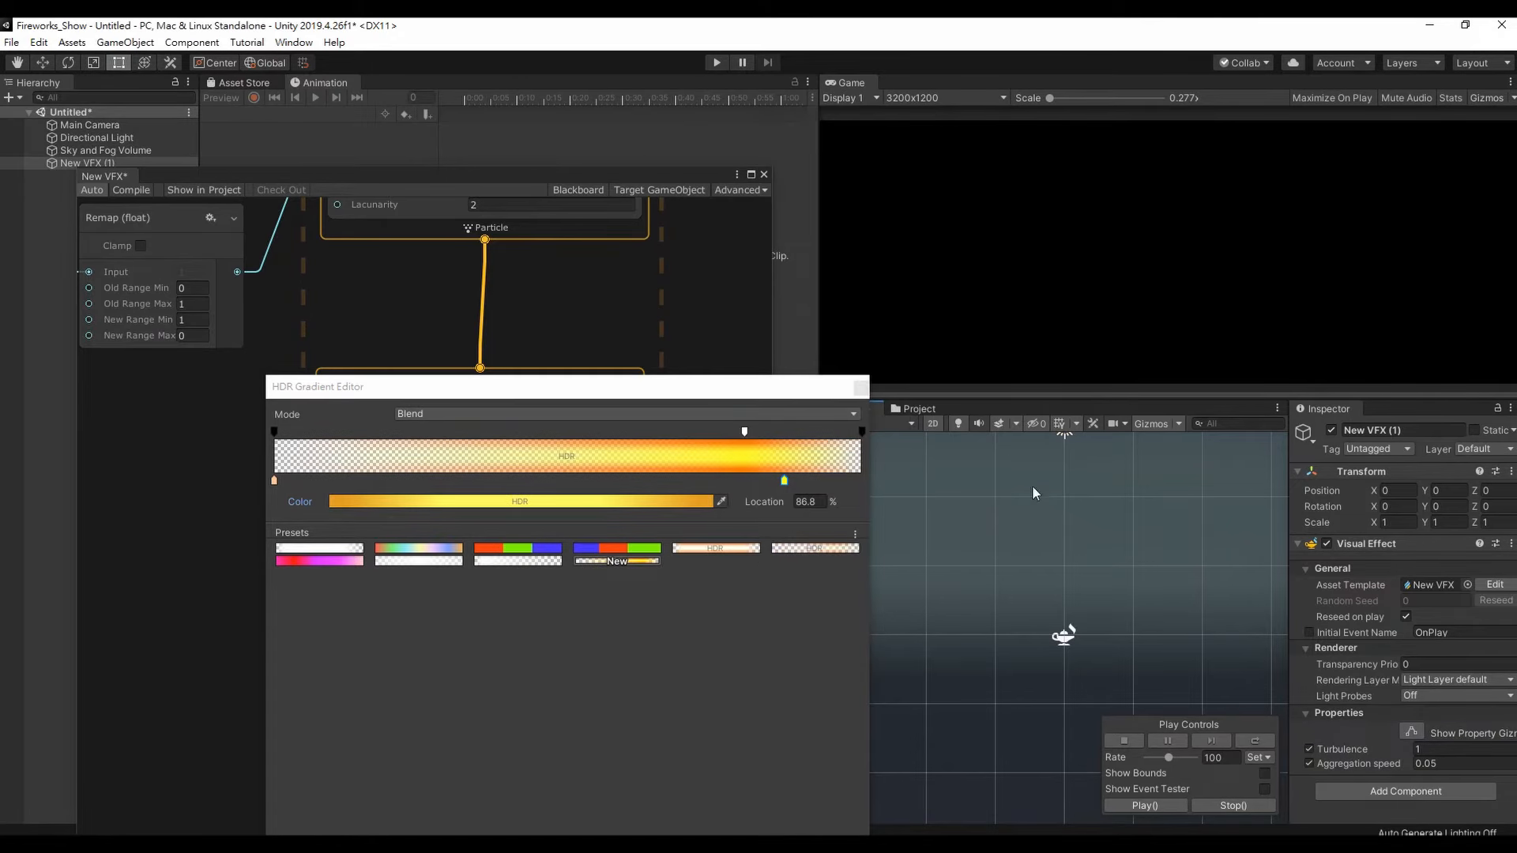
{"action": "left_click", "coordinate": [1264, 743]}
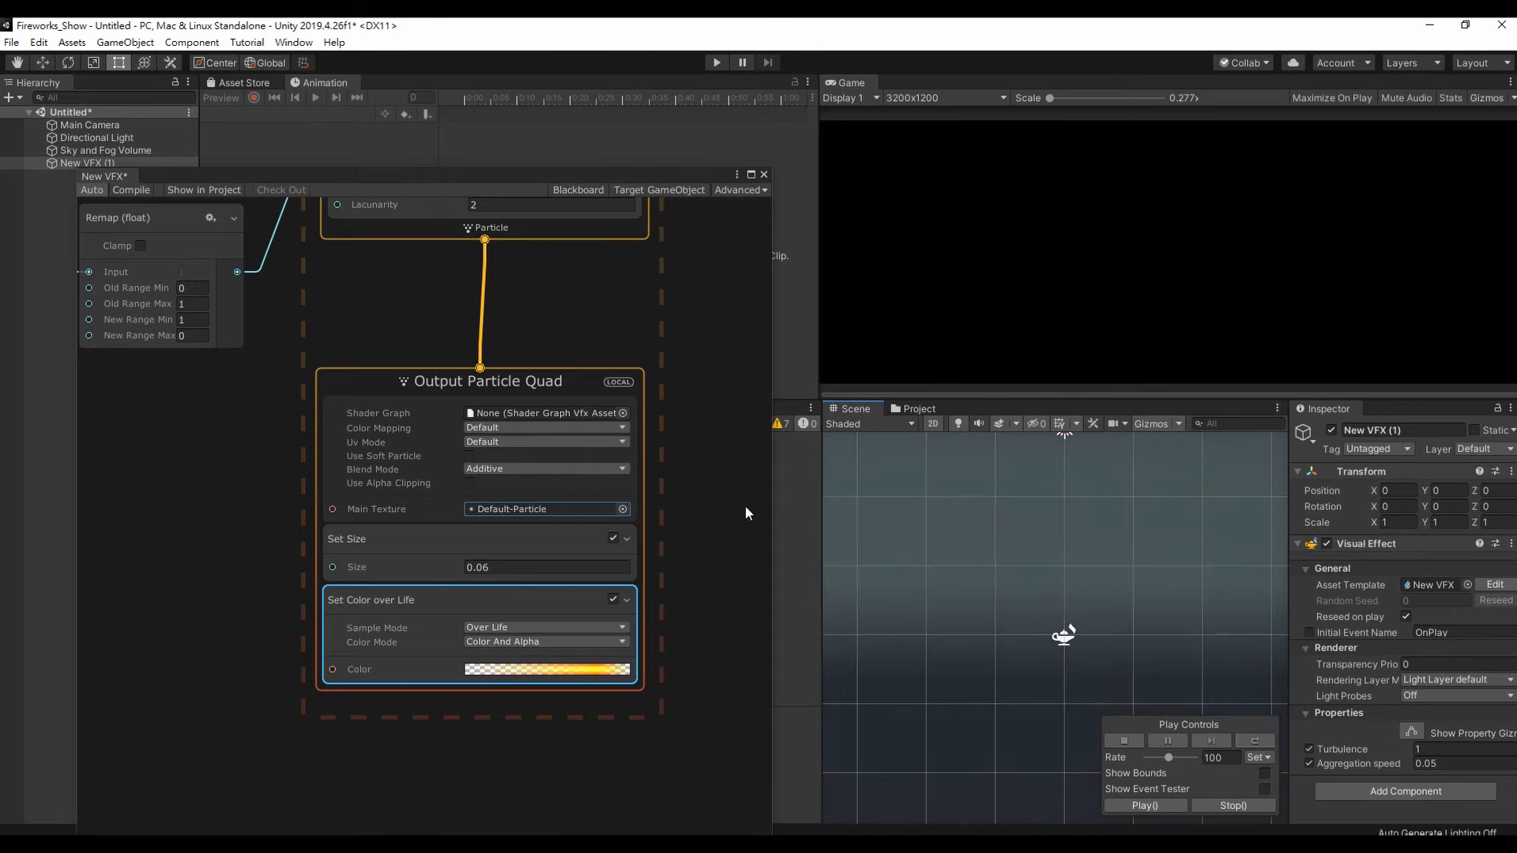
- Set value B of the Set Lifetime Random (Uniform) block in Initialize Particle to 5
{"action": "middle_click_drag", "start_coordinate": [711, 462], "coordinate": [719, 727]}
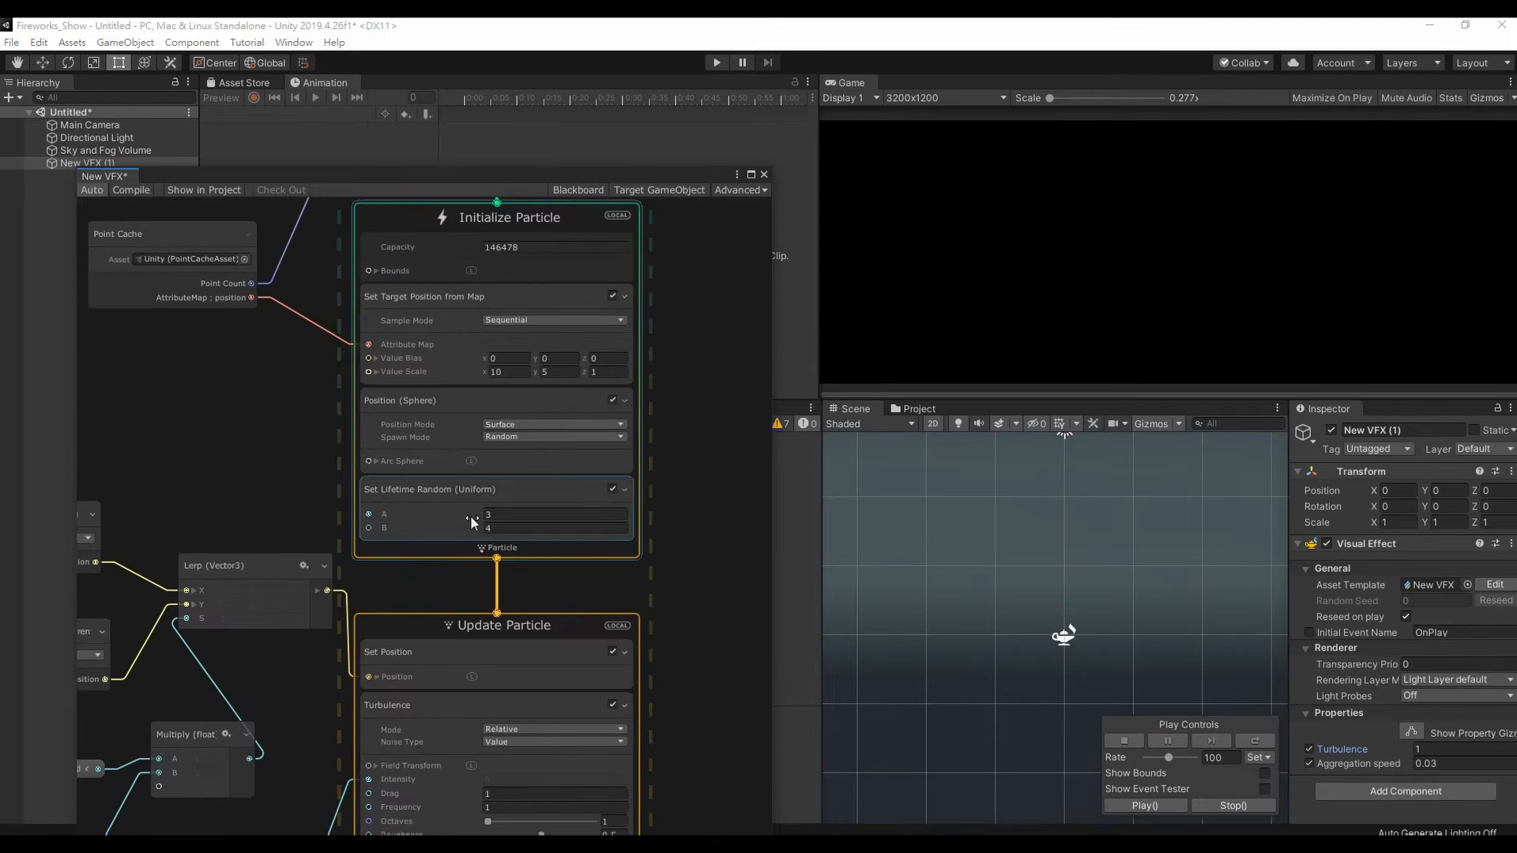
{"action": "left_click", "coordinate": [501, 527]}
{"action": "type", "text": "5"}
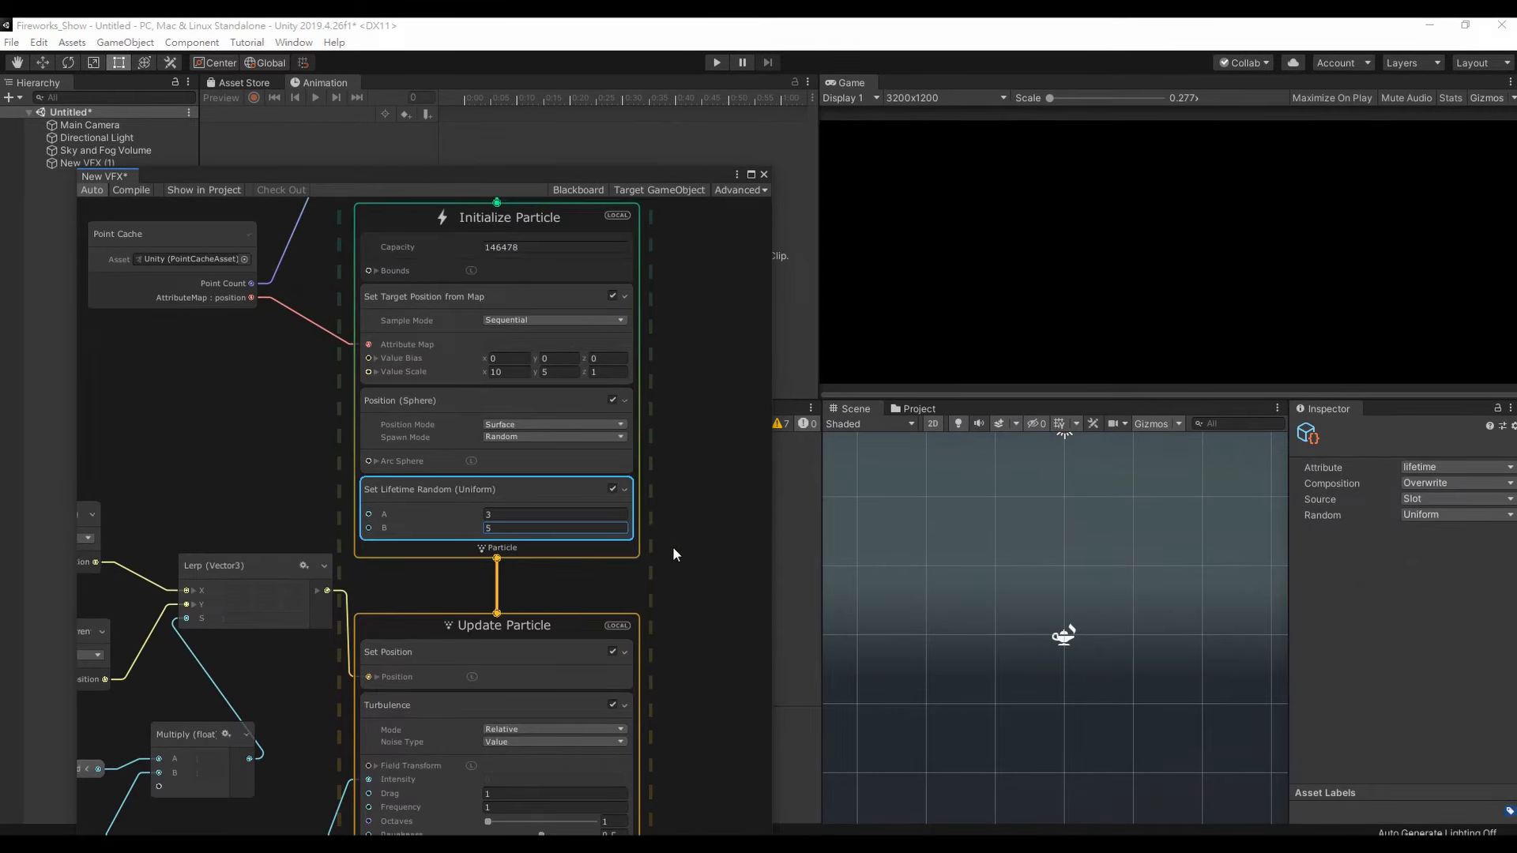
- Set the Aggregation speed of New VFX (1) to 0.035, replay the effect, and try a Turbulence value of 0
{"action": "left_click", "coordinate": [52, 163]}
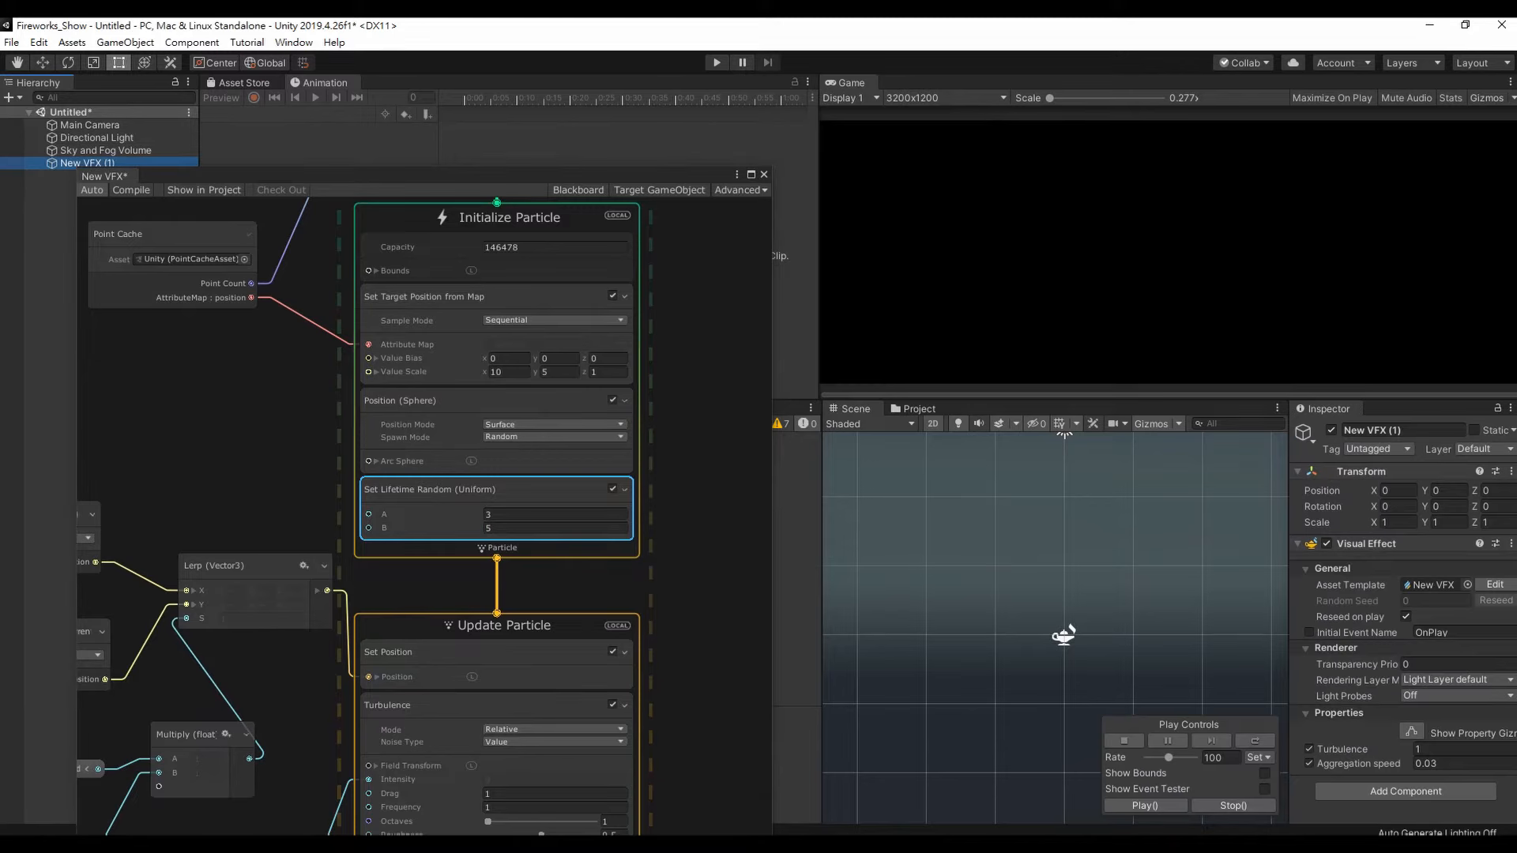
{"action": "left_click", "coordinate": [1438, 763]}
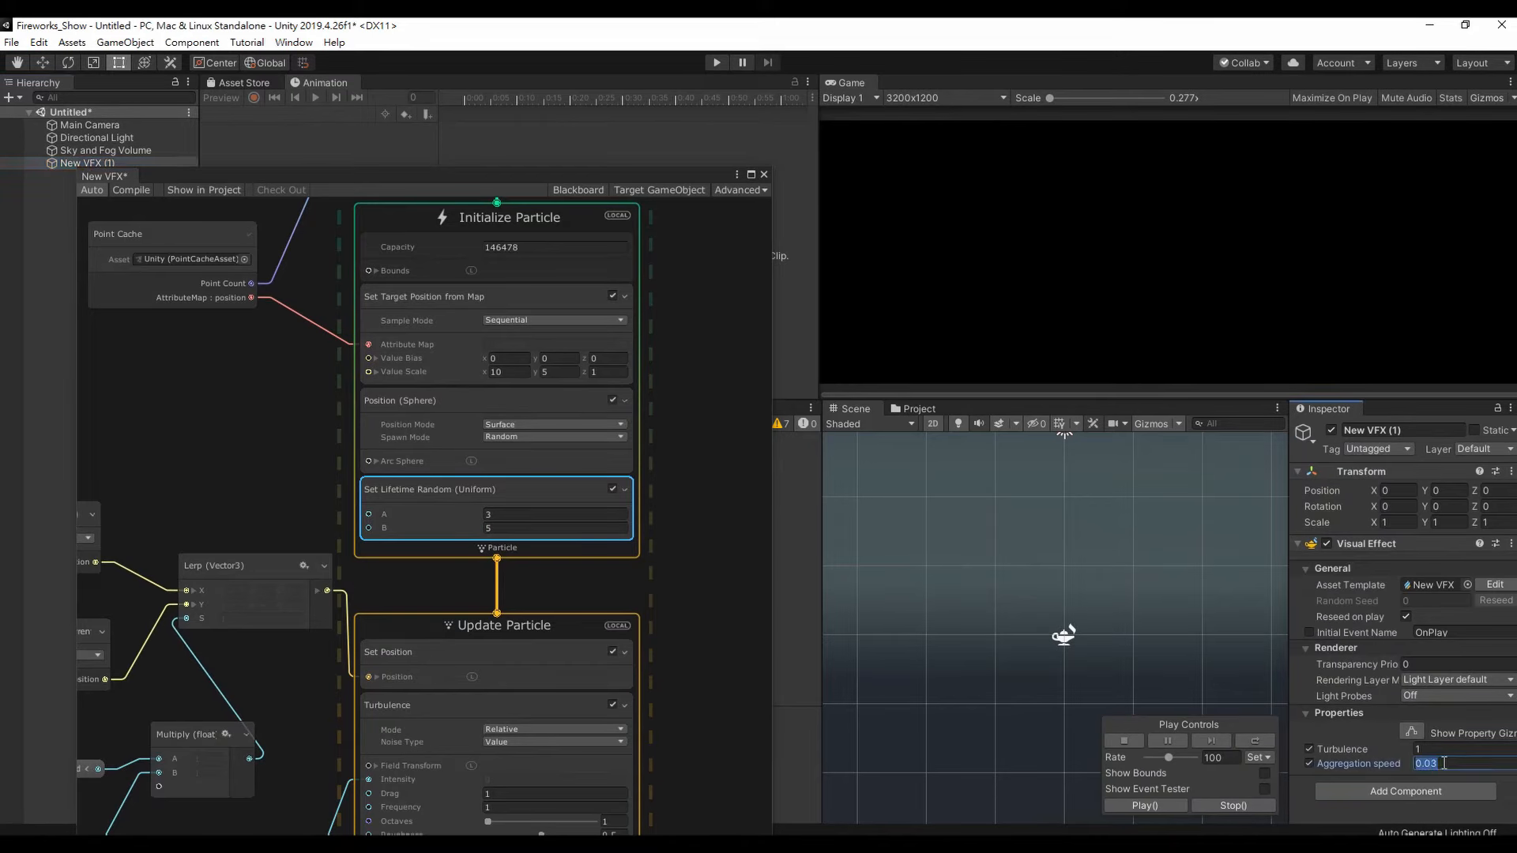
{"action": "left_click", "coordinate": [1263, 738]}
{"action": "left_click", "coordinate": [1422, 749]}
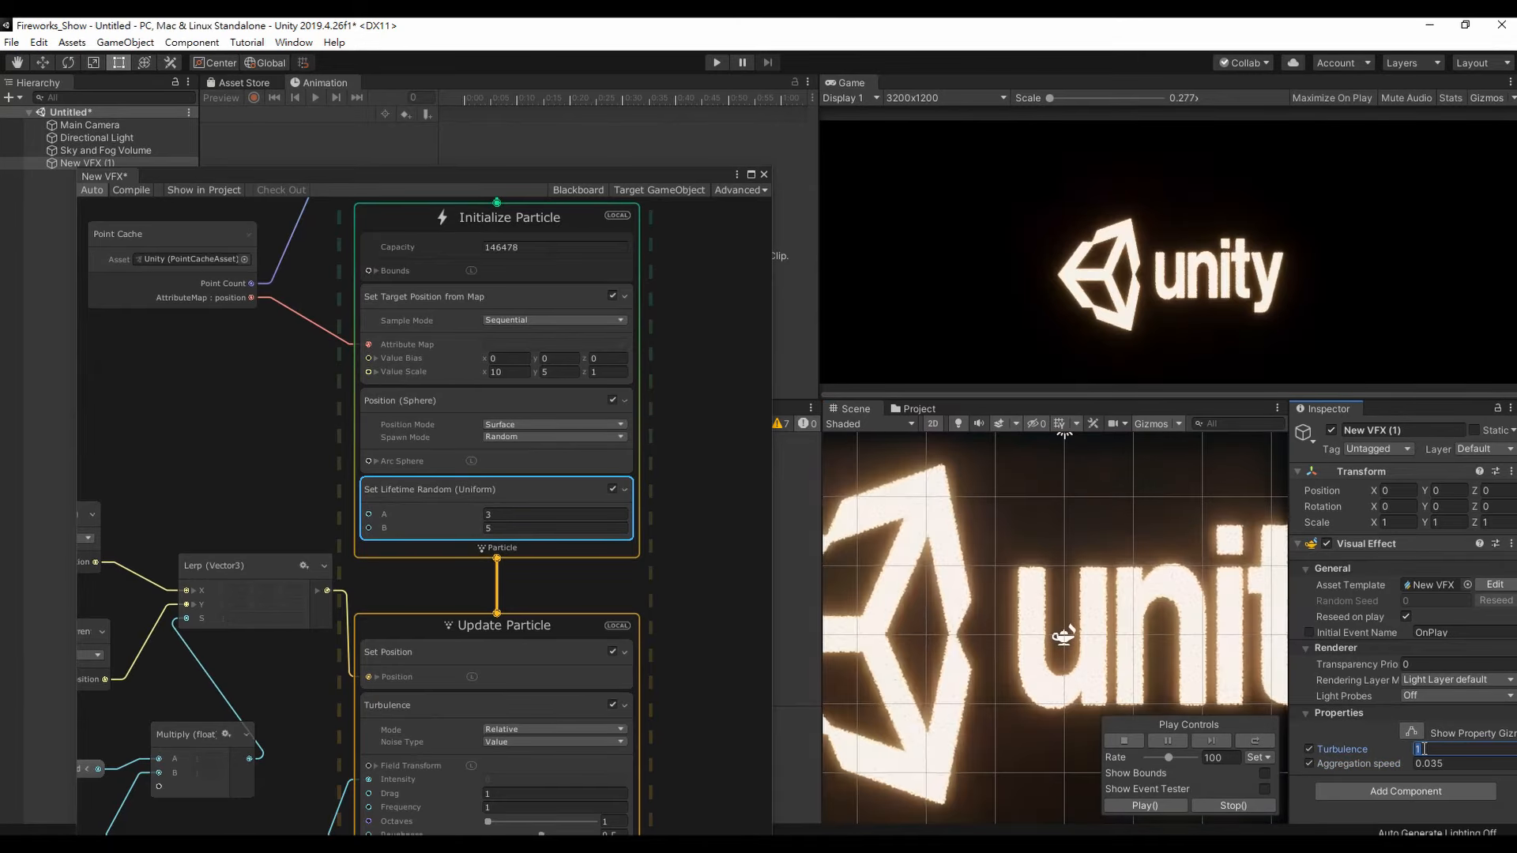
{"action": "type", "text": "0"}
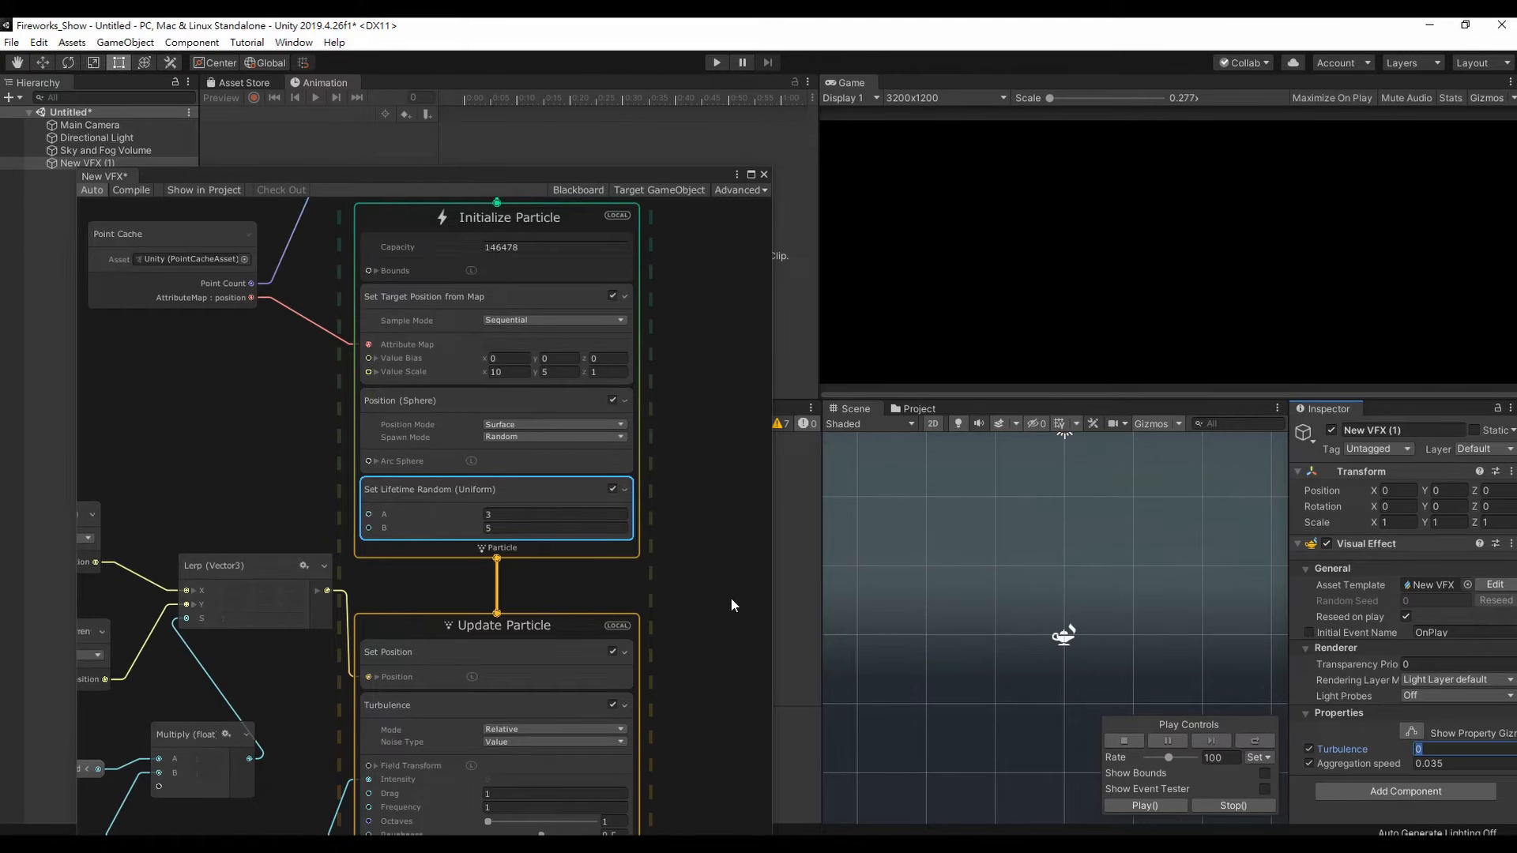
- Switch the Turbulence block's Noise Type to Perlin and preview it by setting New VFX (1)'s Turbulence to 0 and back to 1
{"action": "middle_click_drag", "start_coordinate": [699, 639], "coordinate": [696, 325]}
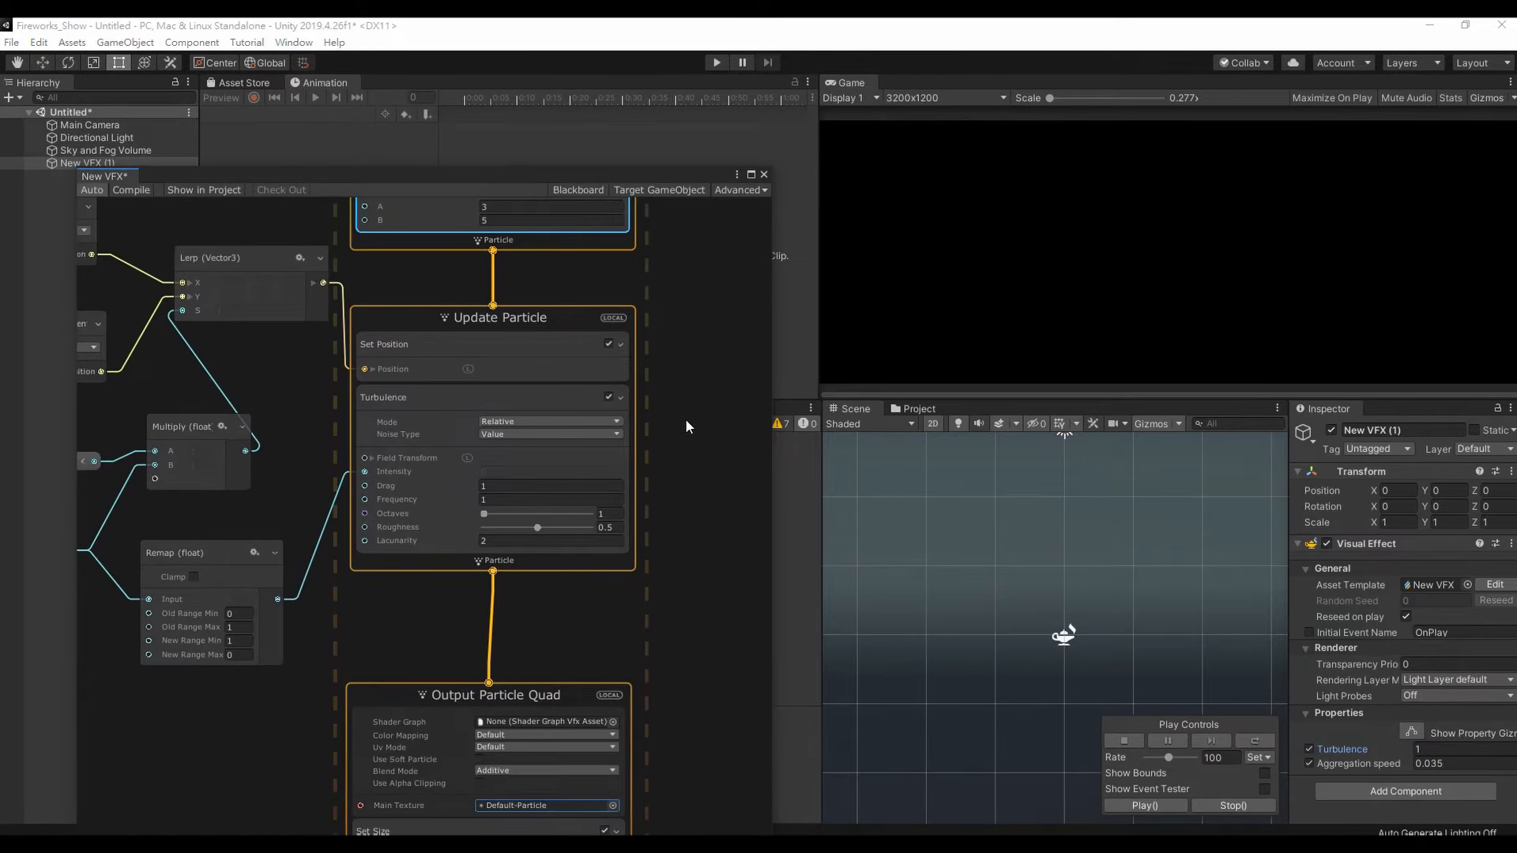
{"action": "middle_click_drag", "start_coordinate": [686, 420], "coordinate": [711, 434]}
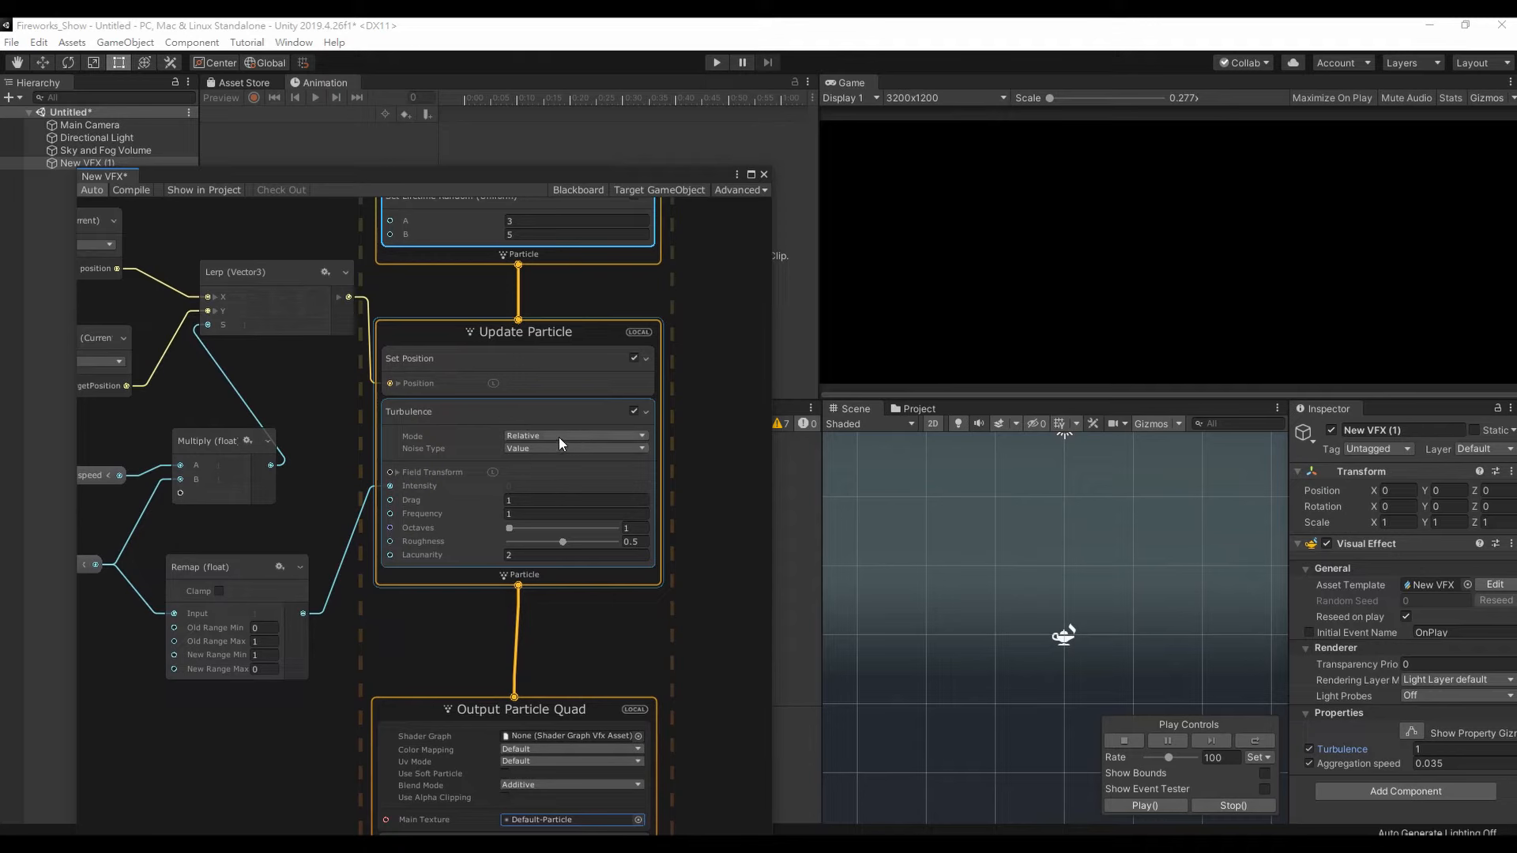
{"action": "left_click", "coordinate": [532, 448]}
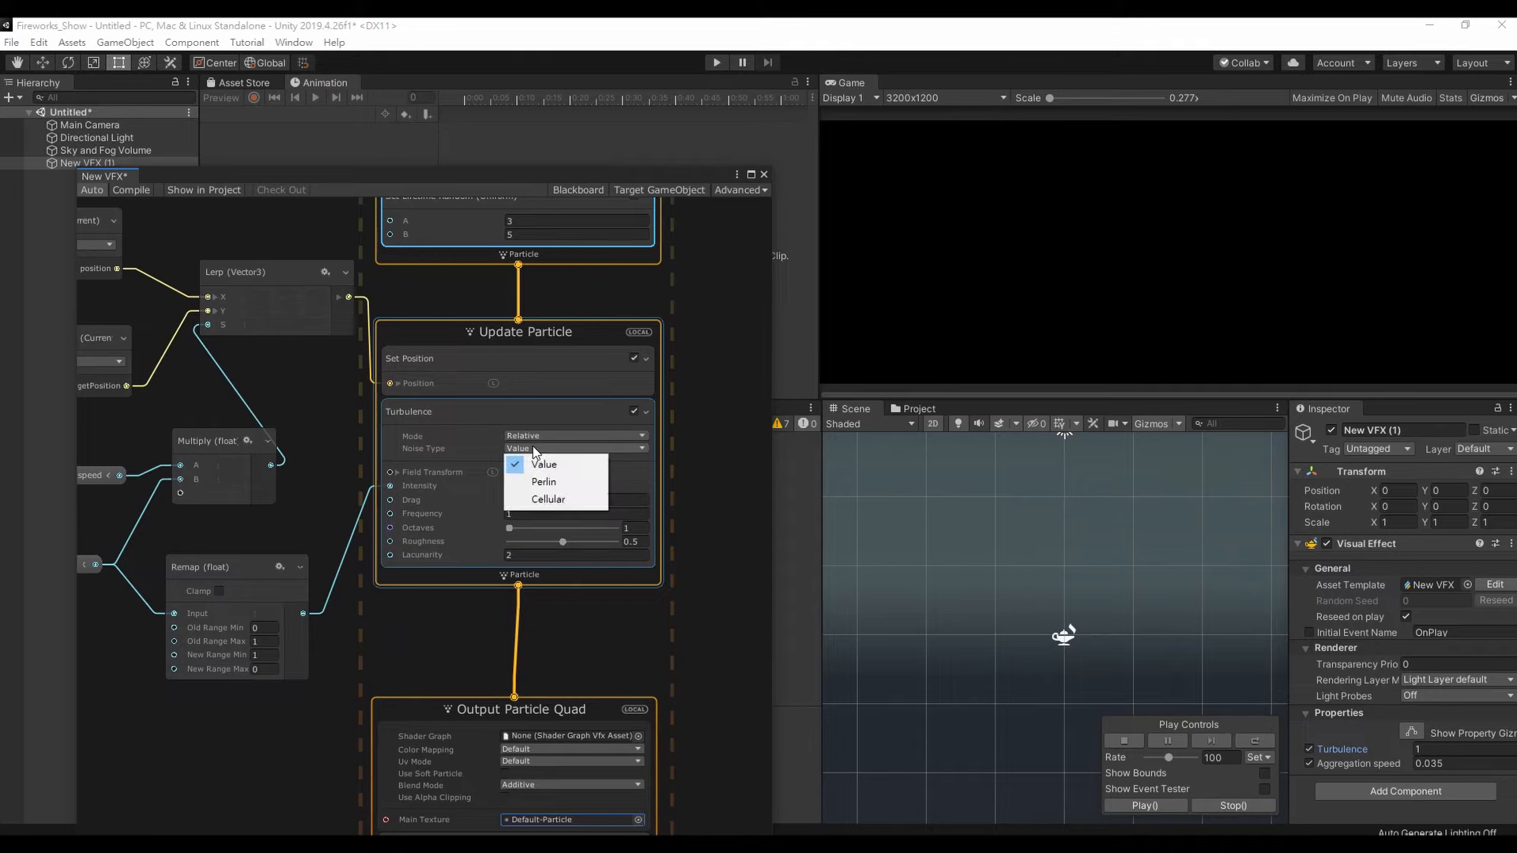
{"action": "left_click", "coordinate": [544, 482]}
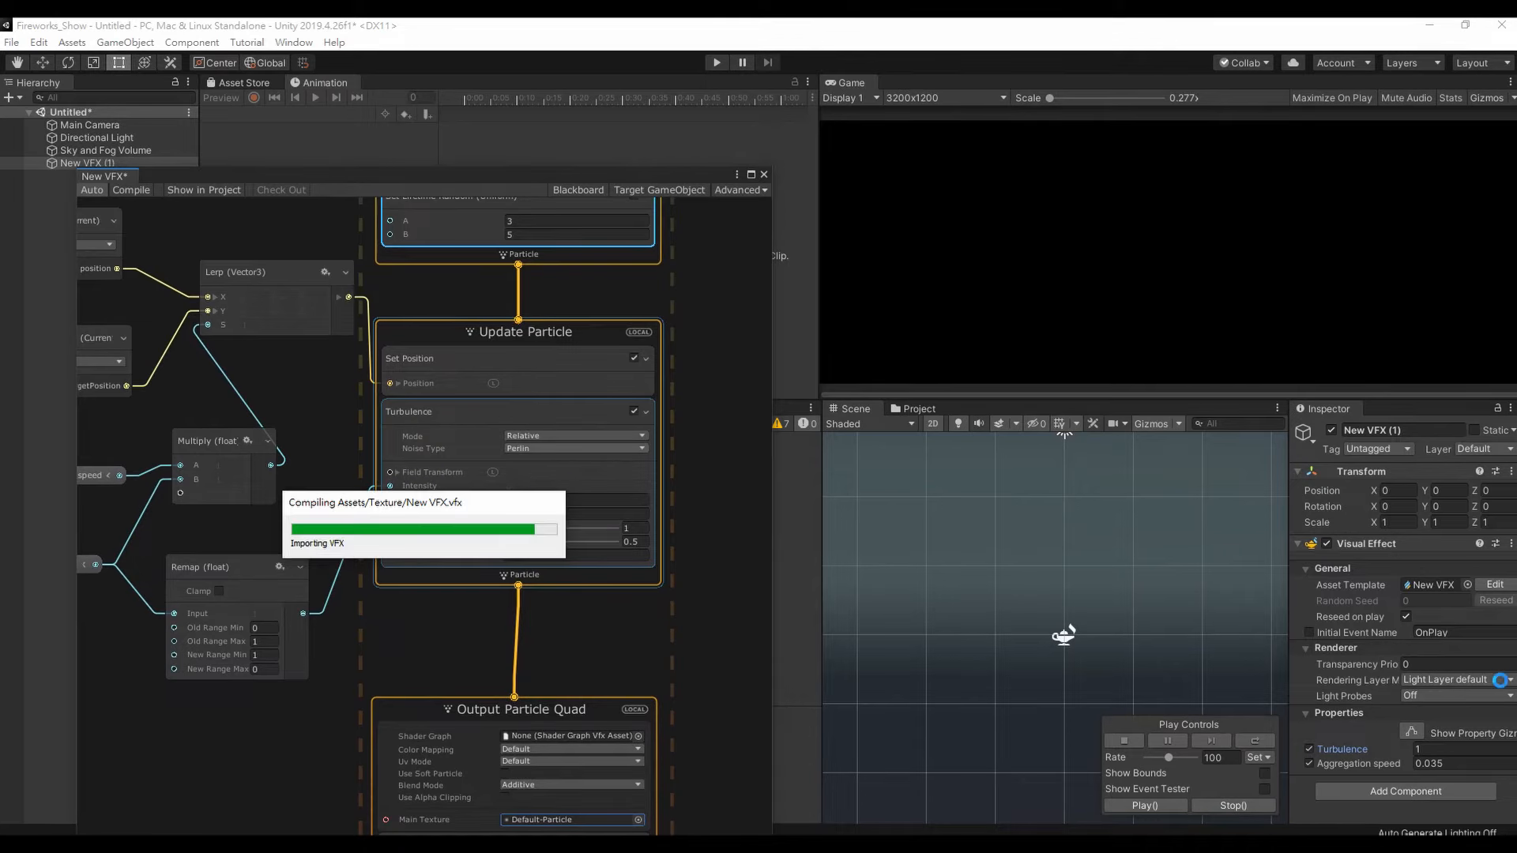
{"action": "left_click", "coordinate": [1462, 748]}
{"action": "type", "text": "0"}
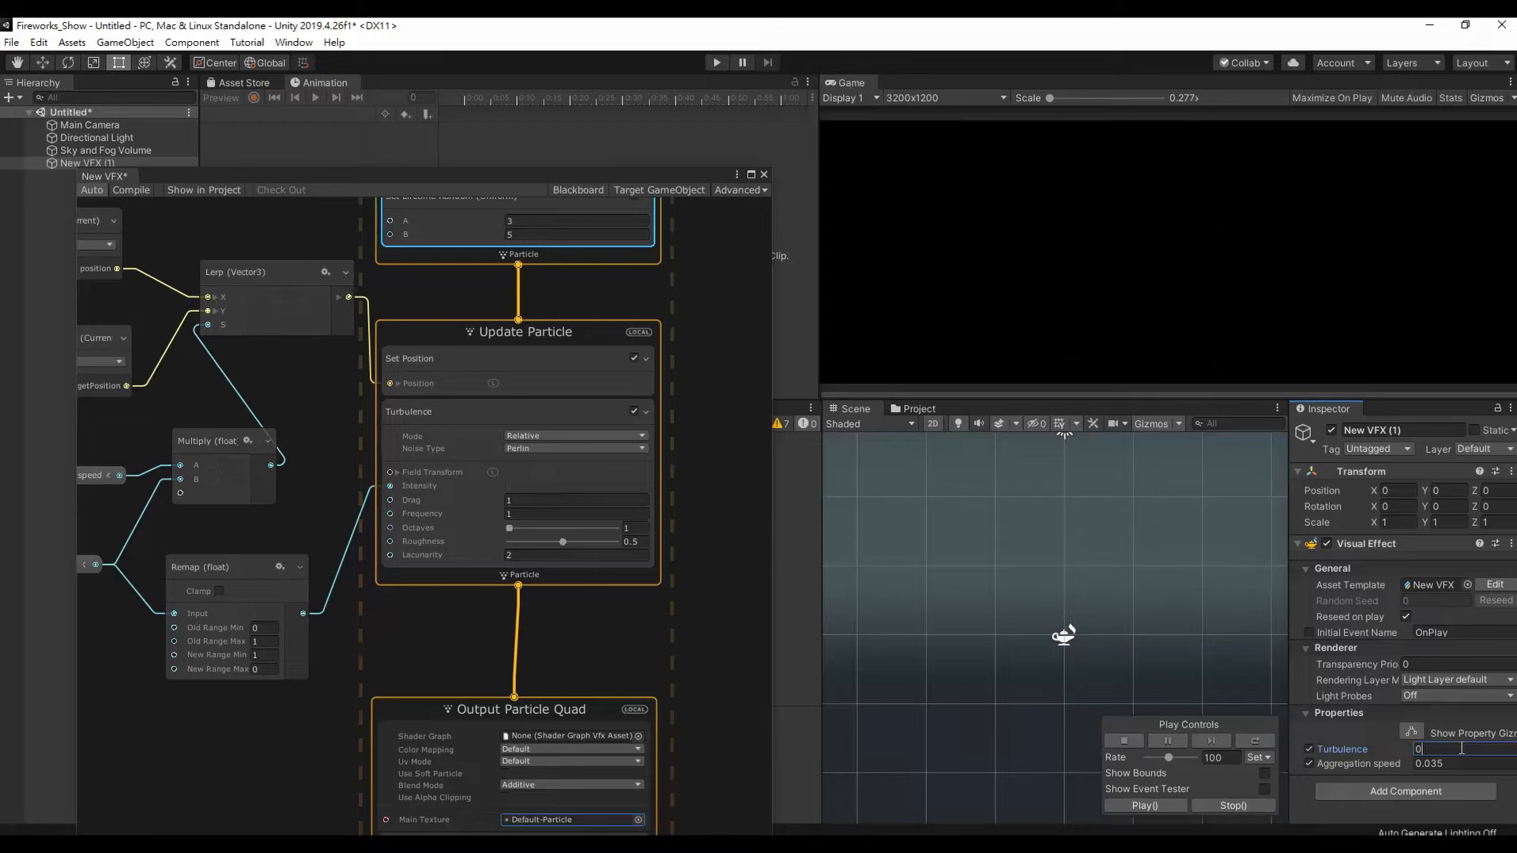
{"action": "left_click", "coordinate": [1356, 747]}
{"action": "type", "text": "1"}
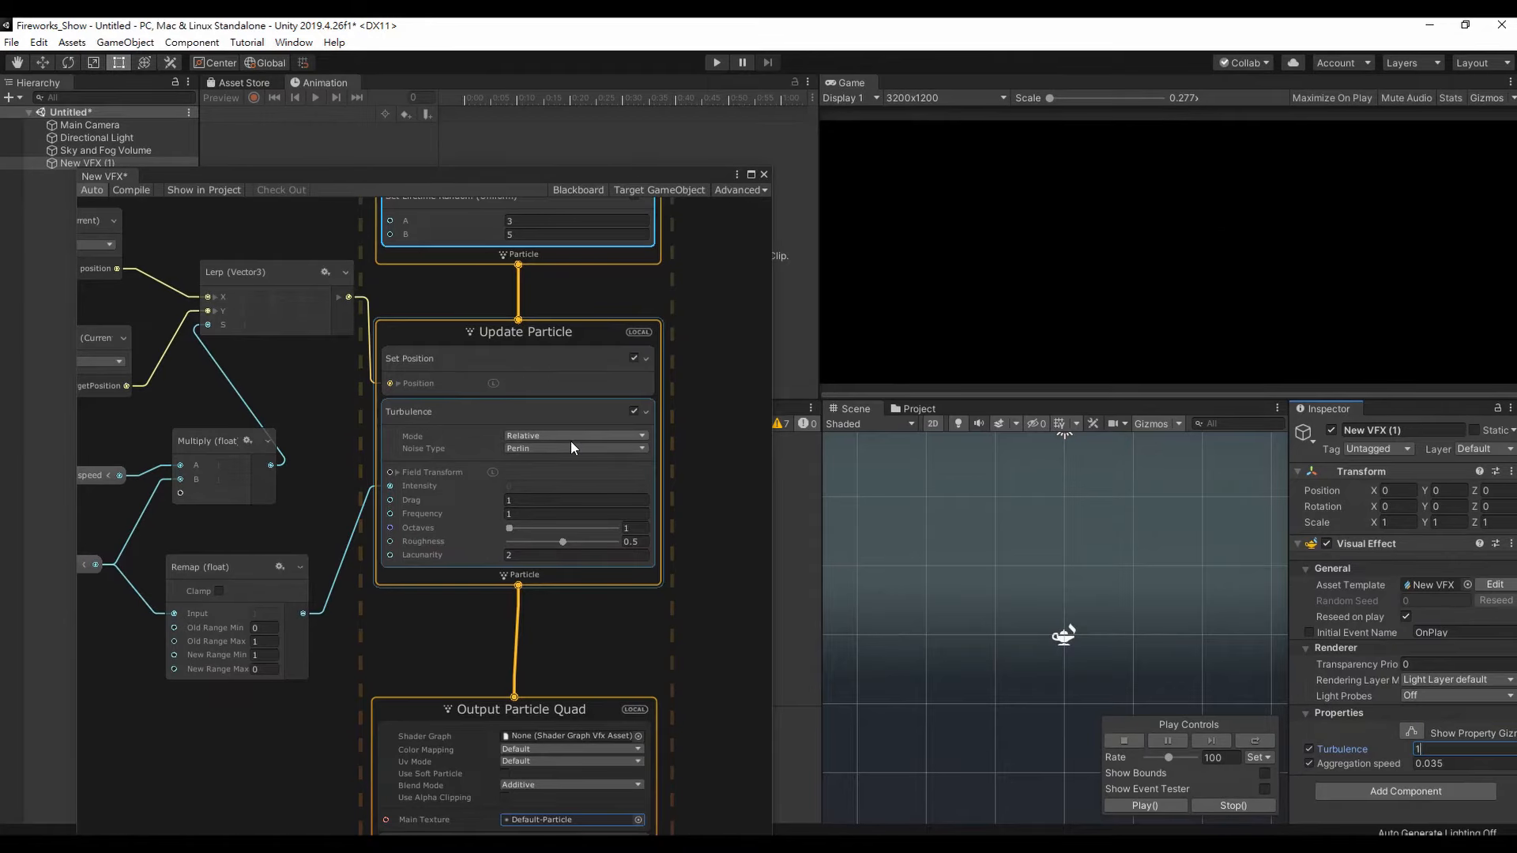
- Try the Cellular noise type on the Turbulence block with Turbulence at 0, and return the noise type to Perlin
{"action": "left_click", "coordinate": [566, 448]}
{"action": "left_click", "coordinate": [563, 500]}
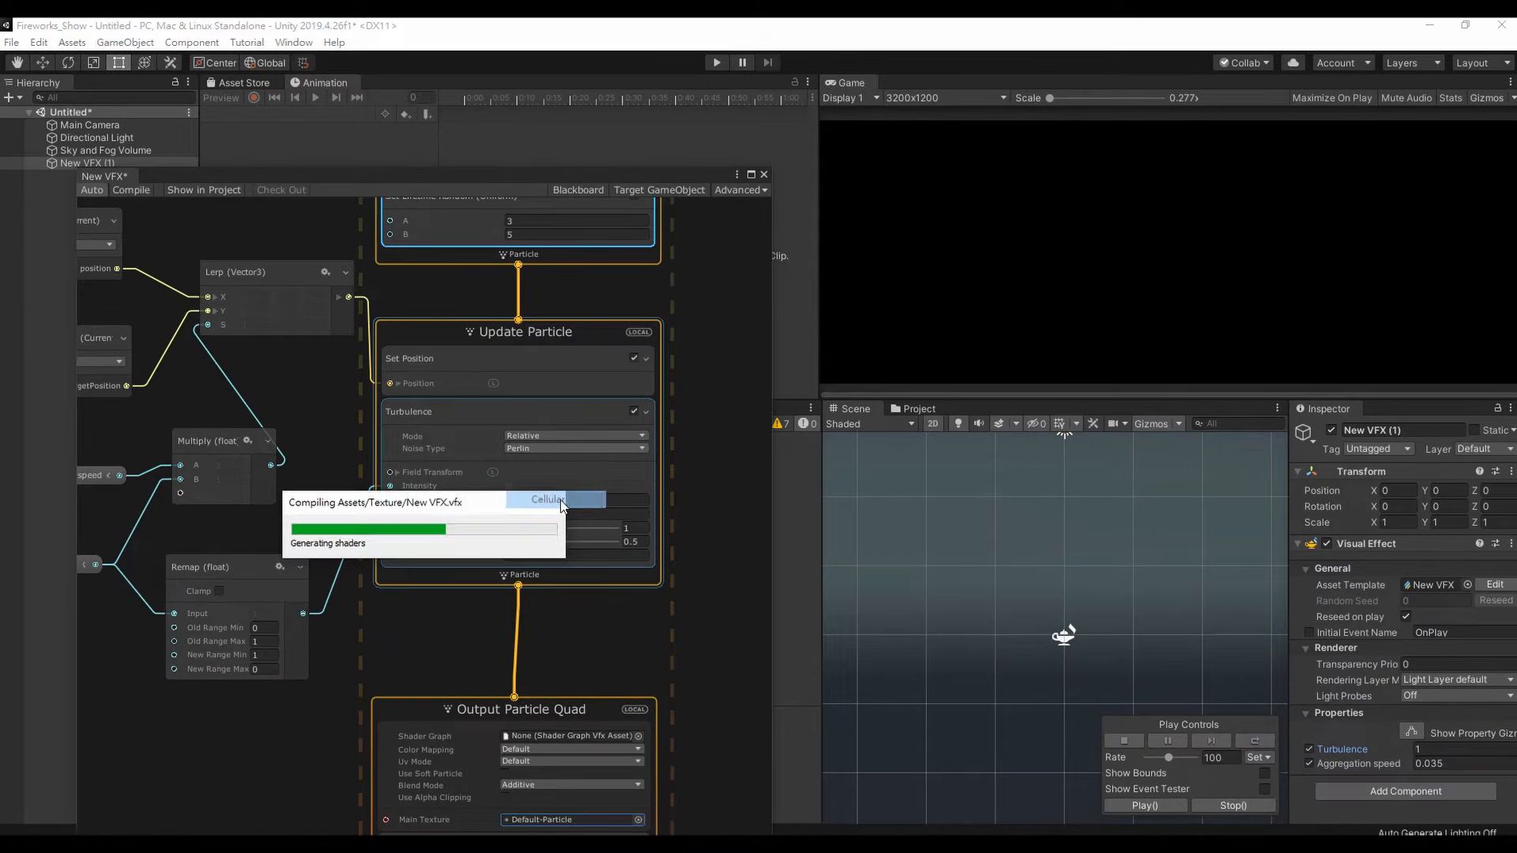
{"action": "key", "text": "BackSpace"}
{"action": "type", "text": "0"}
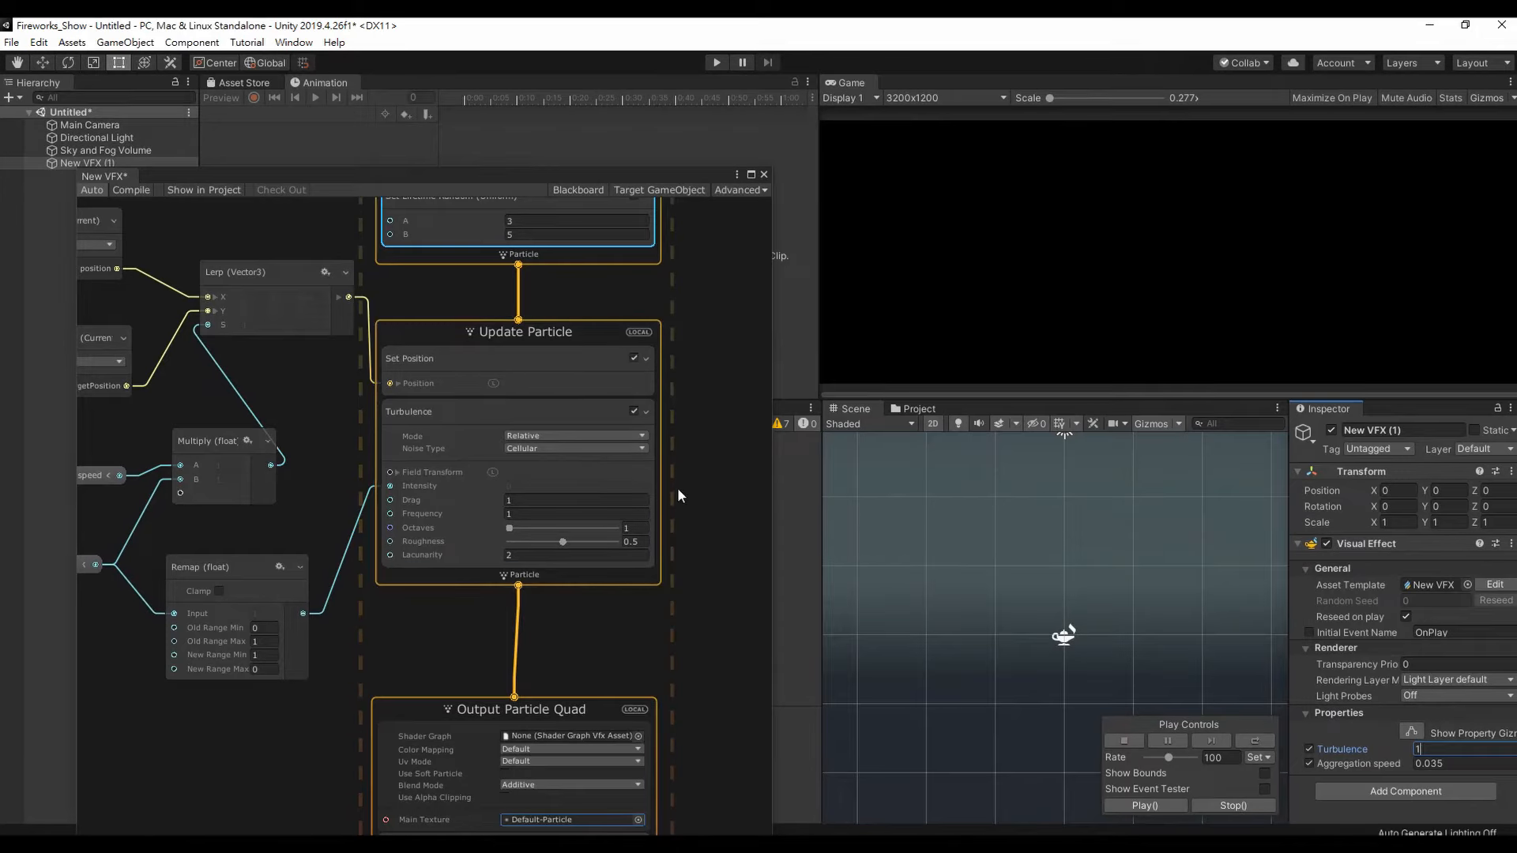
{"action": "left_click", "coordinate": [591, 447]}
{"action": "left_click", "coordinate": [569, 485]}
- Create an animation clip for New VFX (1) and save it as New Animation.anim in the Texture folder
{"action": "left_click_drag", "start_coordinate": [652, 175], "coordinate": [690, 306]}
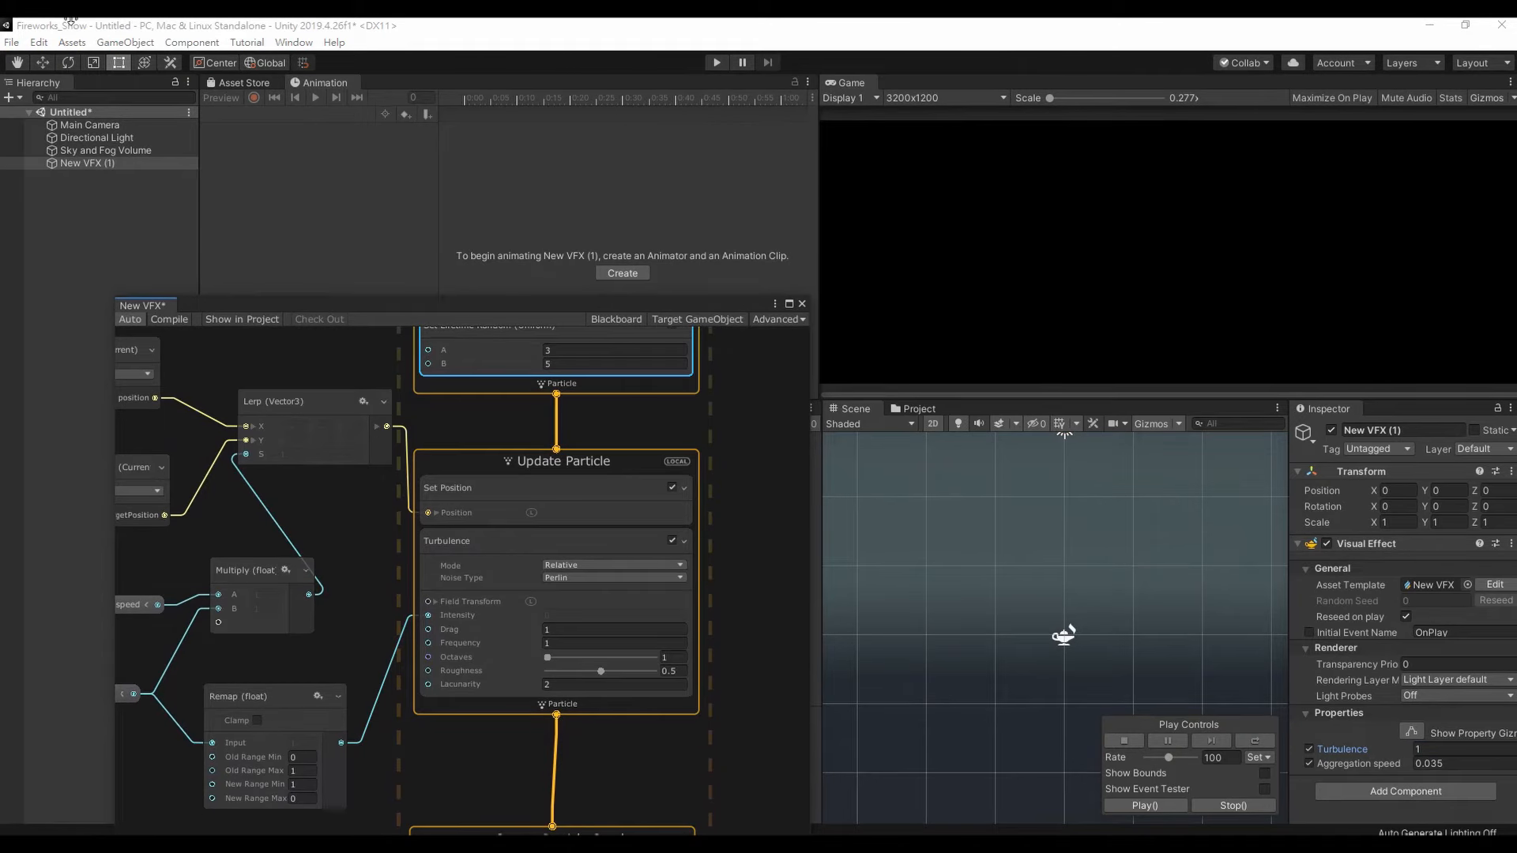
{"action": "left_click", "coordinate": [108, 163]}
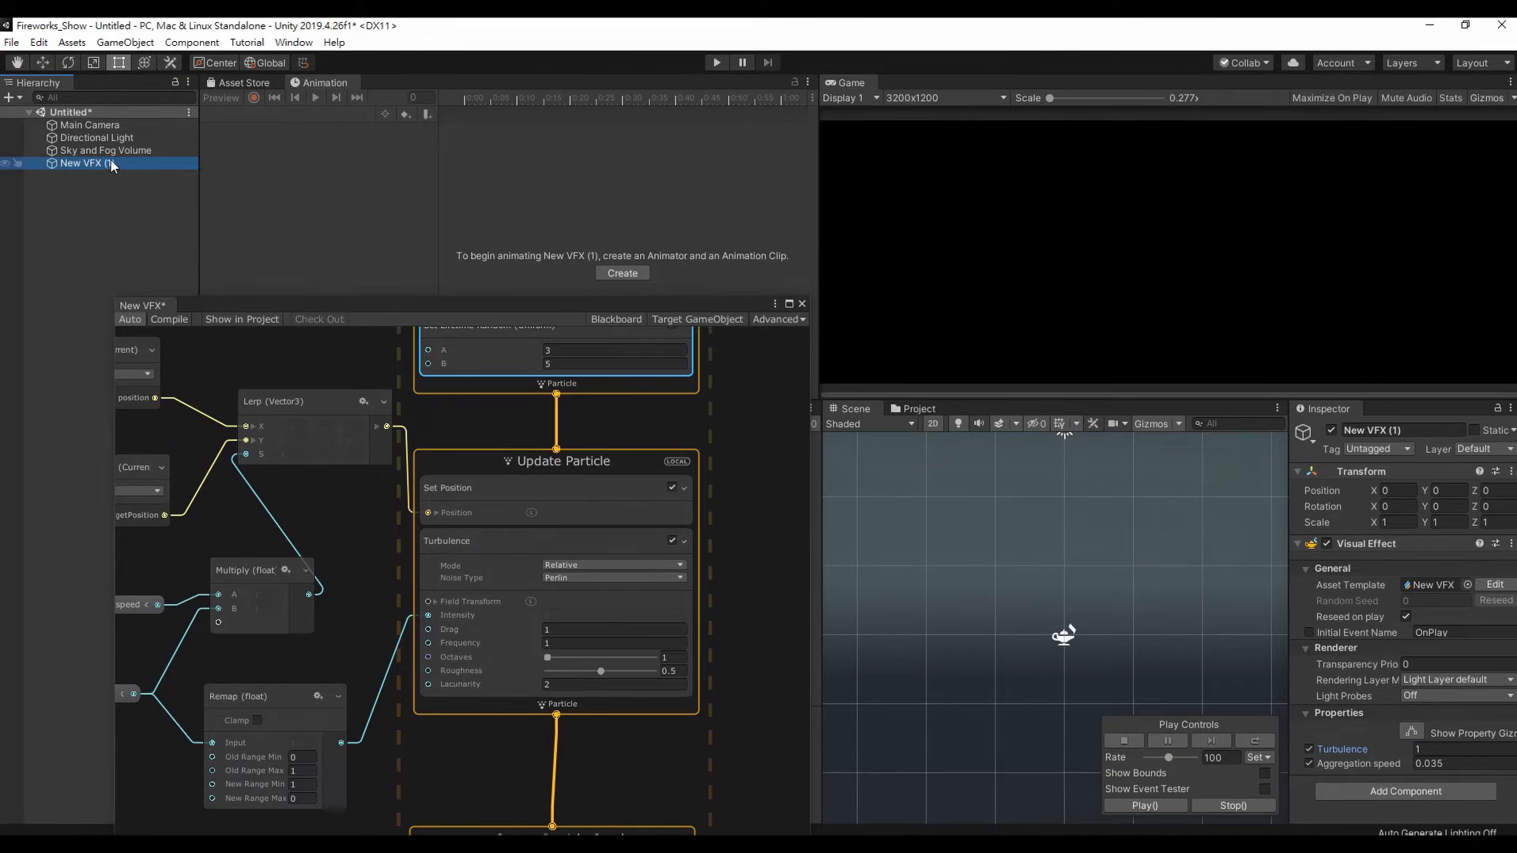
{"action": "left_click_drag", "start_coordinate": [638, 300], "coordinate": [564, 510]}
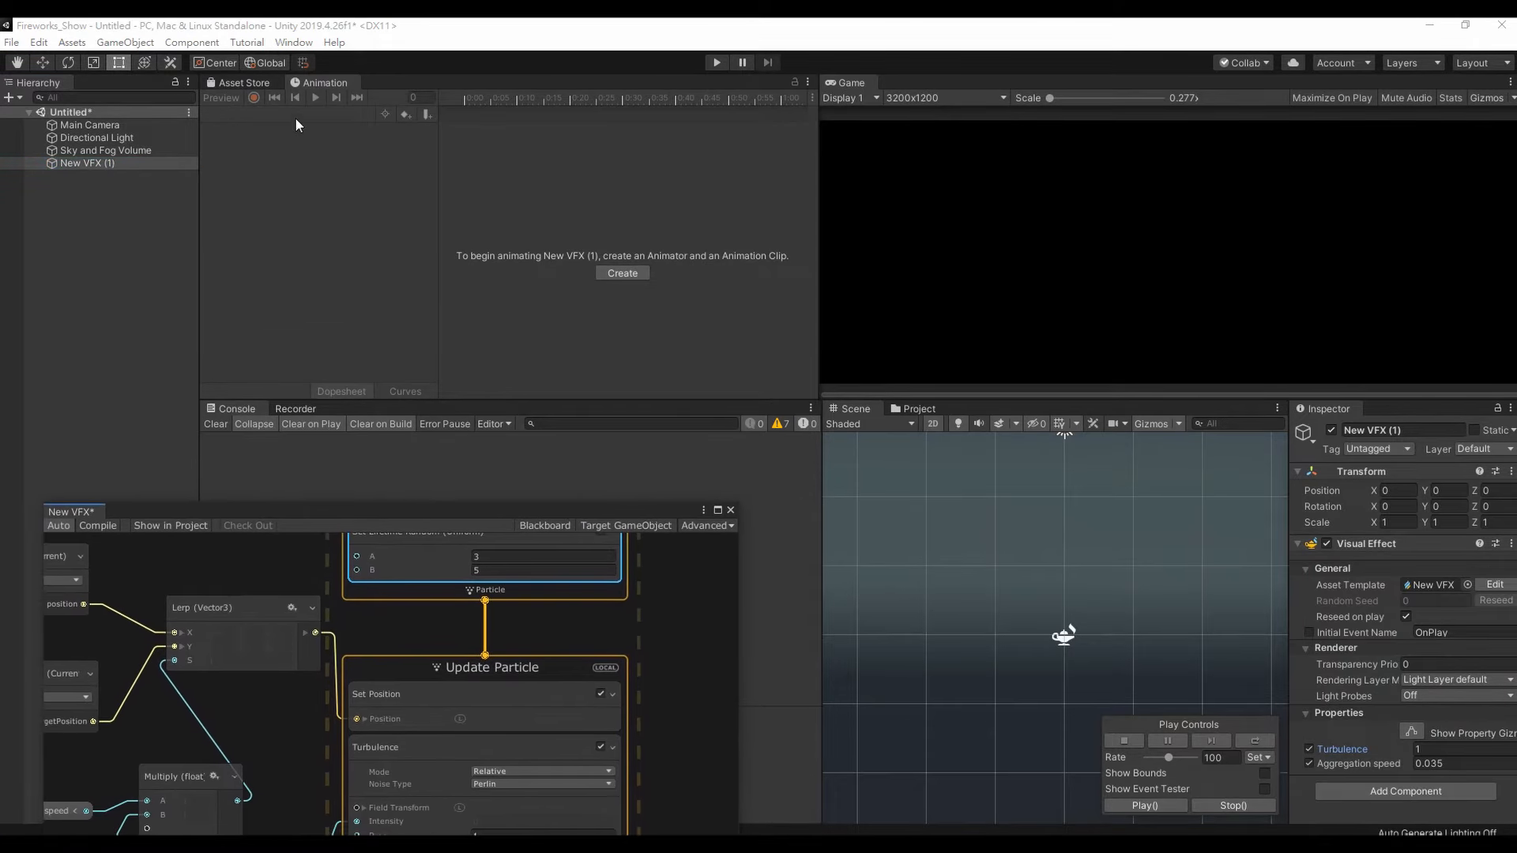
{"action": "left_click", "coordinate": [623, 273]}
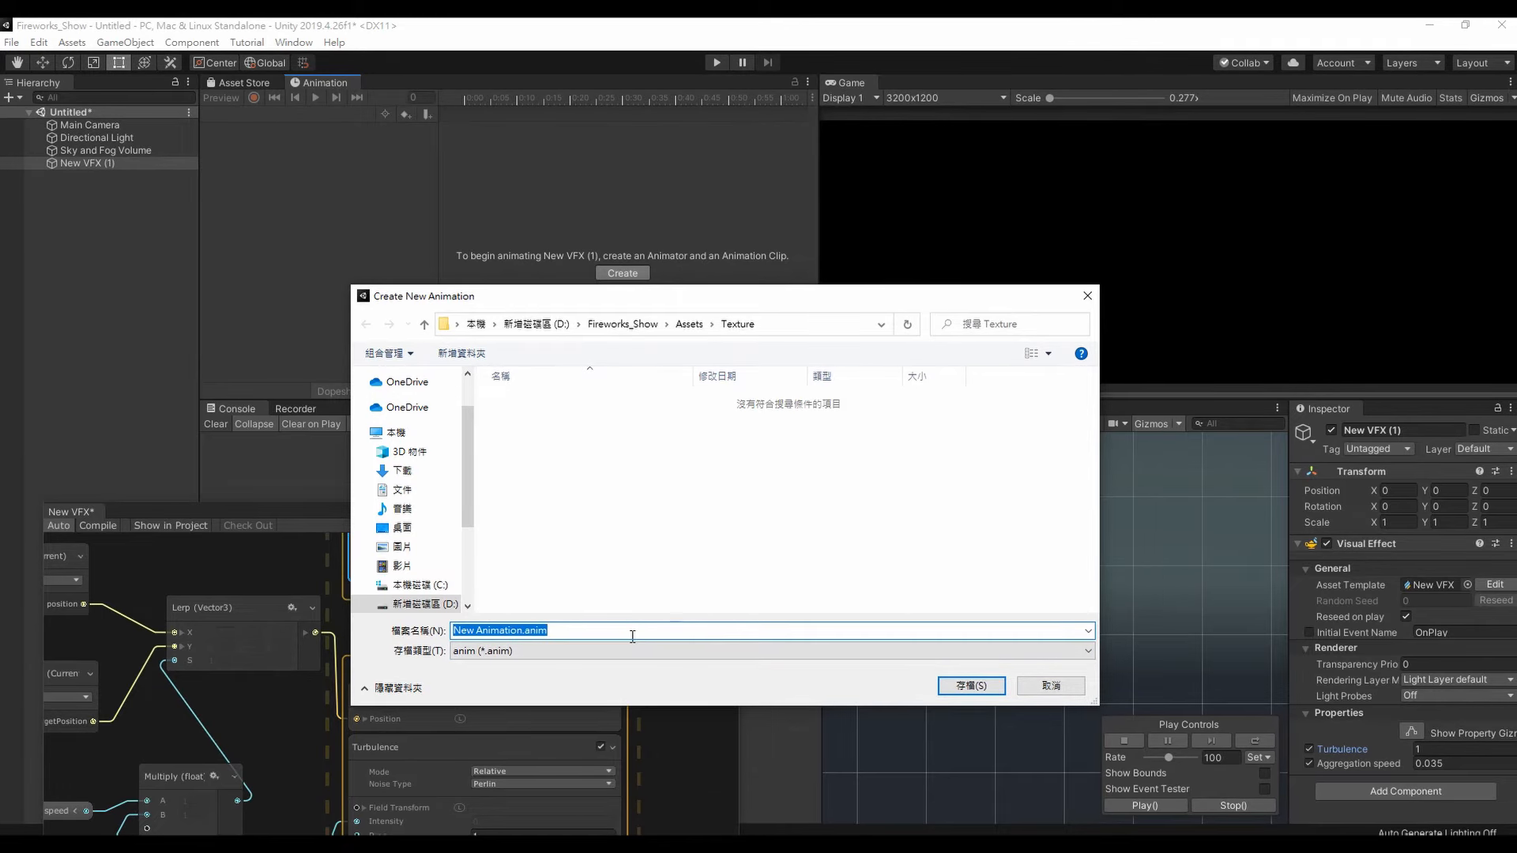
{"action": "left_click", "coordinate": [966, 684]}
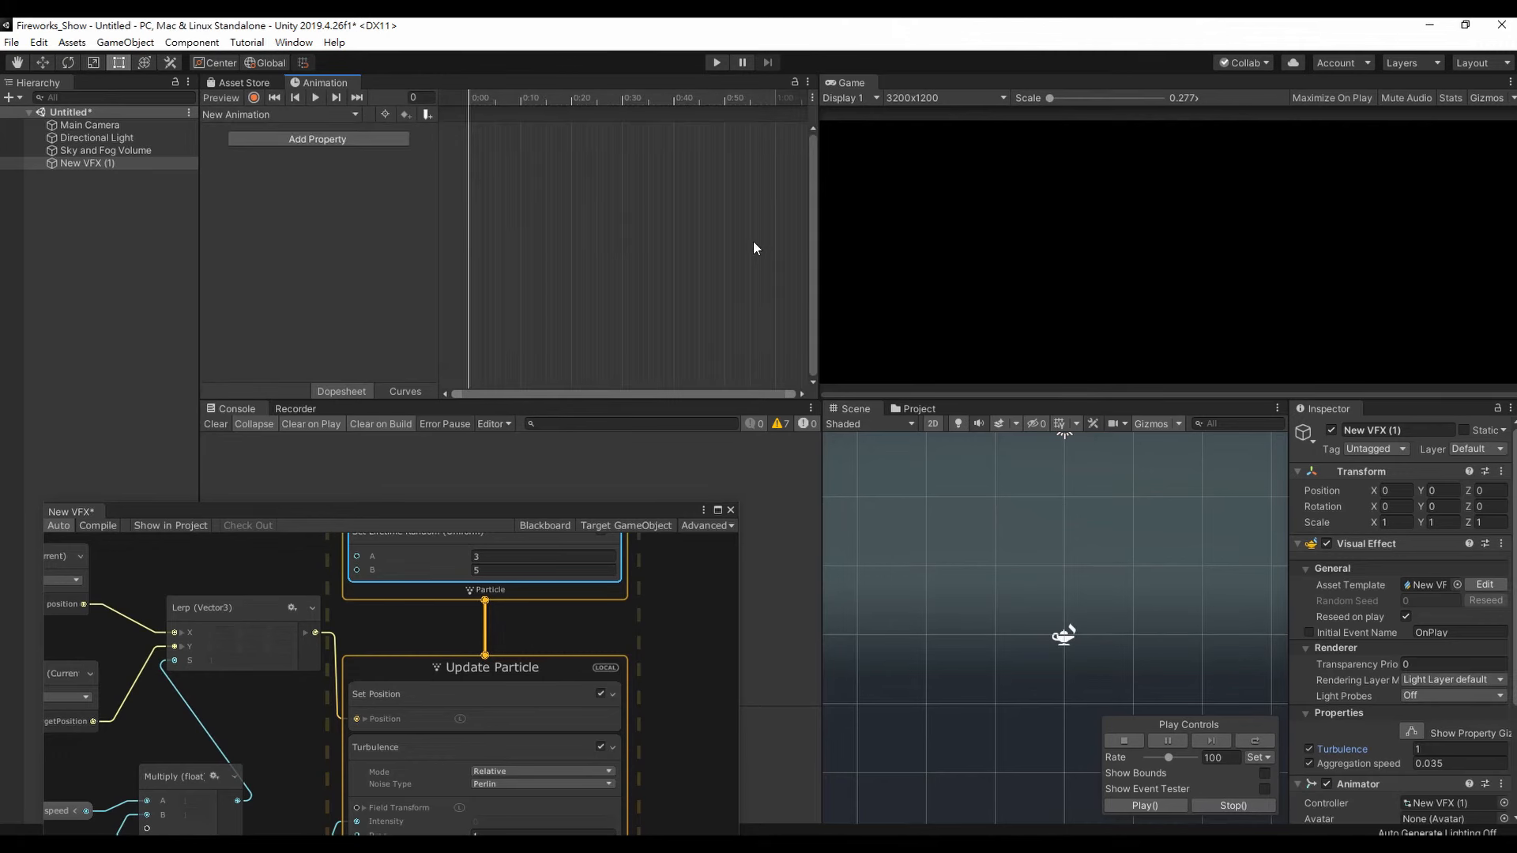
{"action": "scroll", "coordinate": [746, 237], "scroll_direction": "down", "scroll_amount": 3}
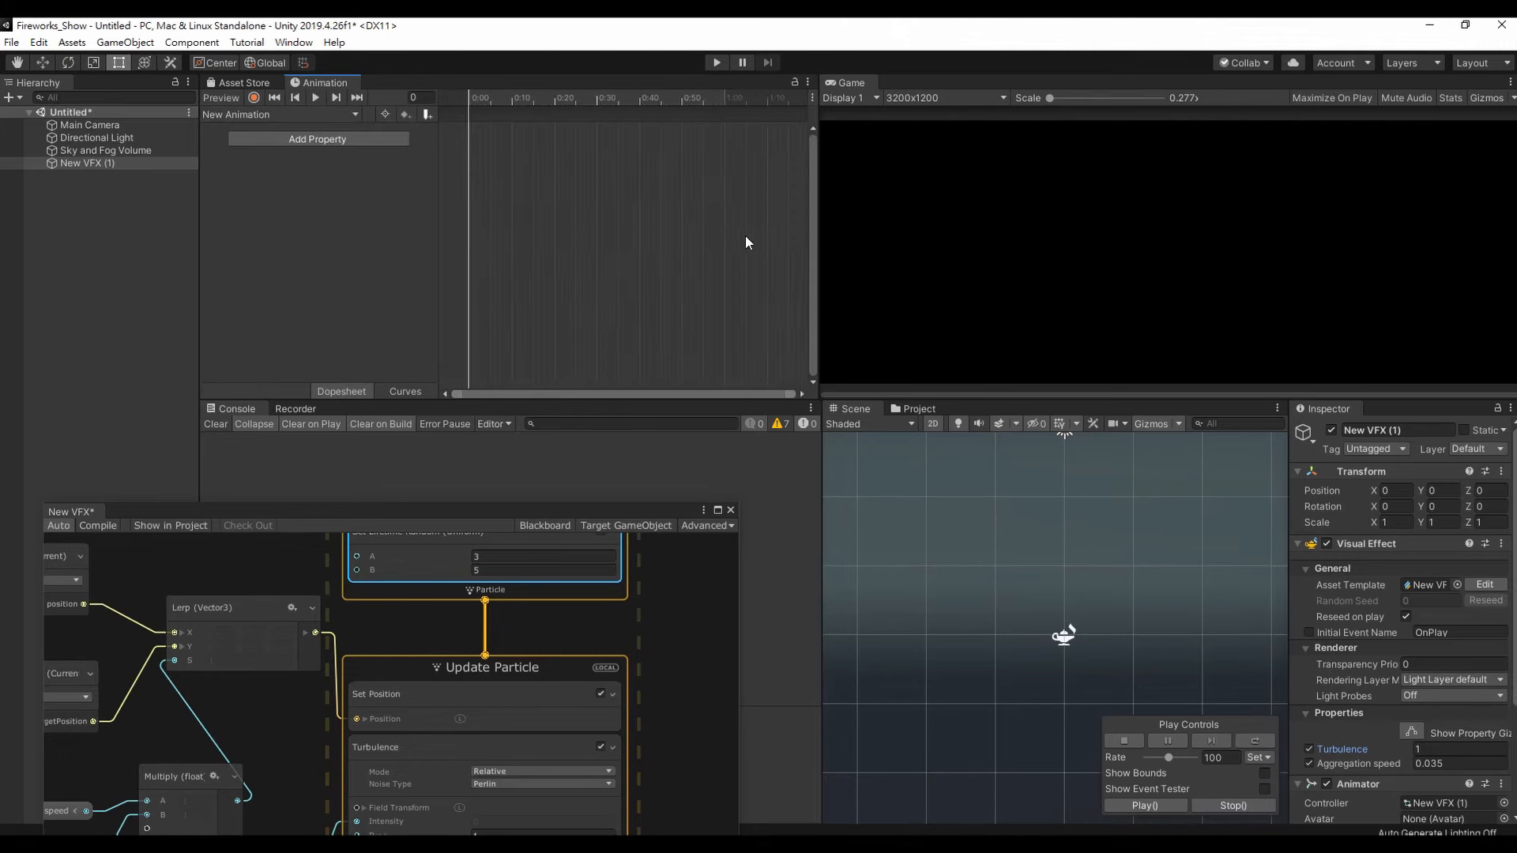
{"action": "scroll", "coordinate": [1485, 594], "scroll_direction": "down", "scroll_amount": 4}
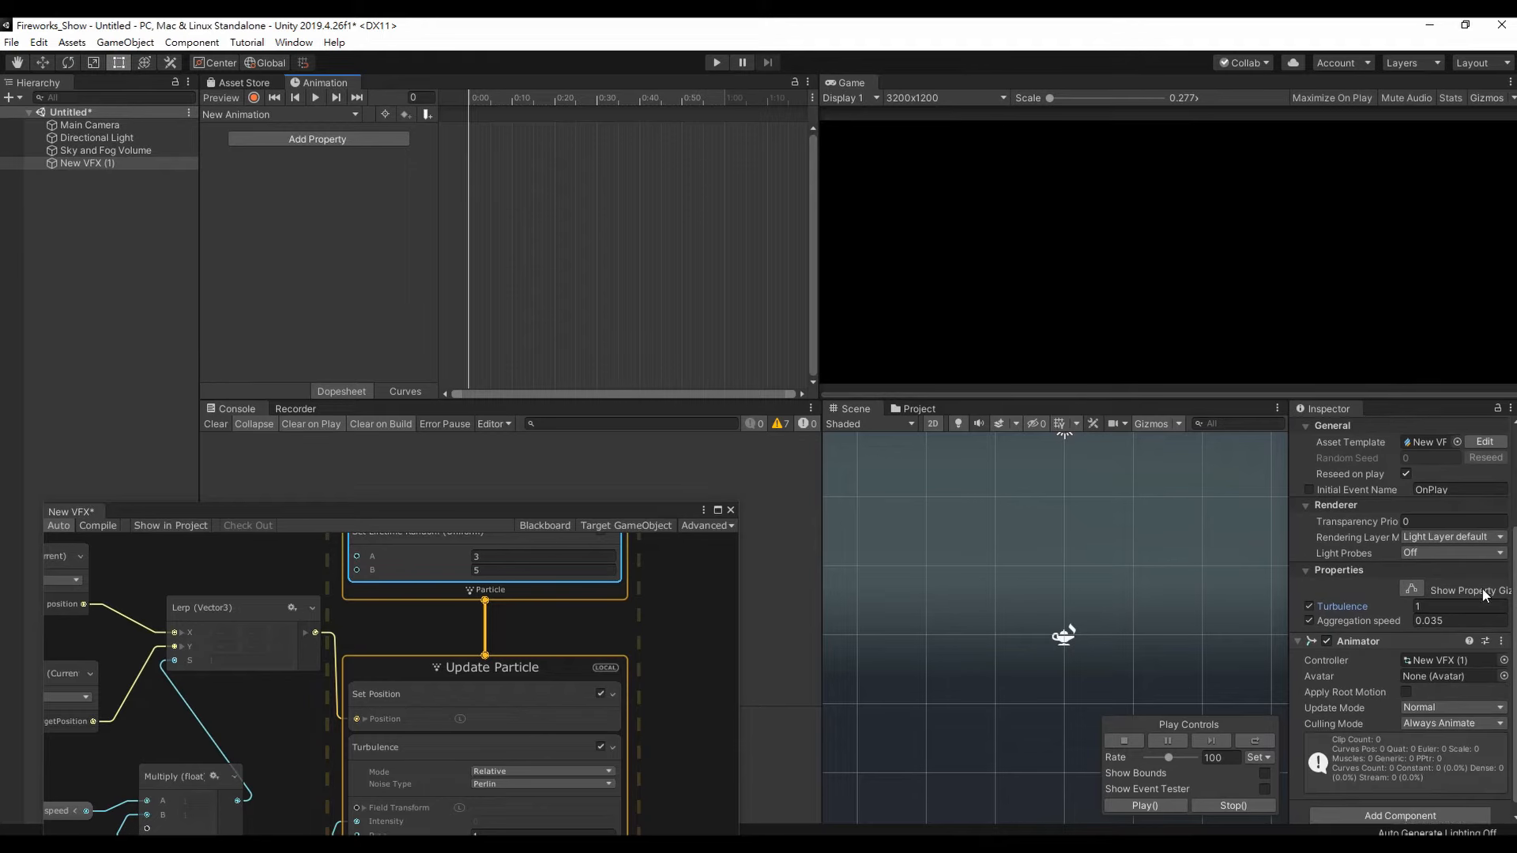
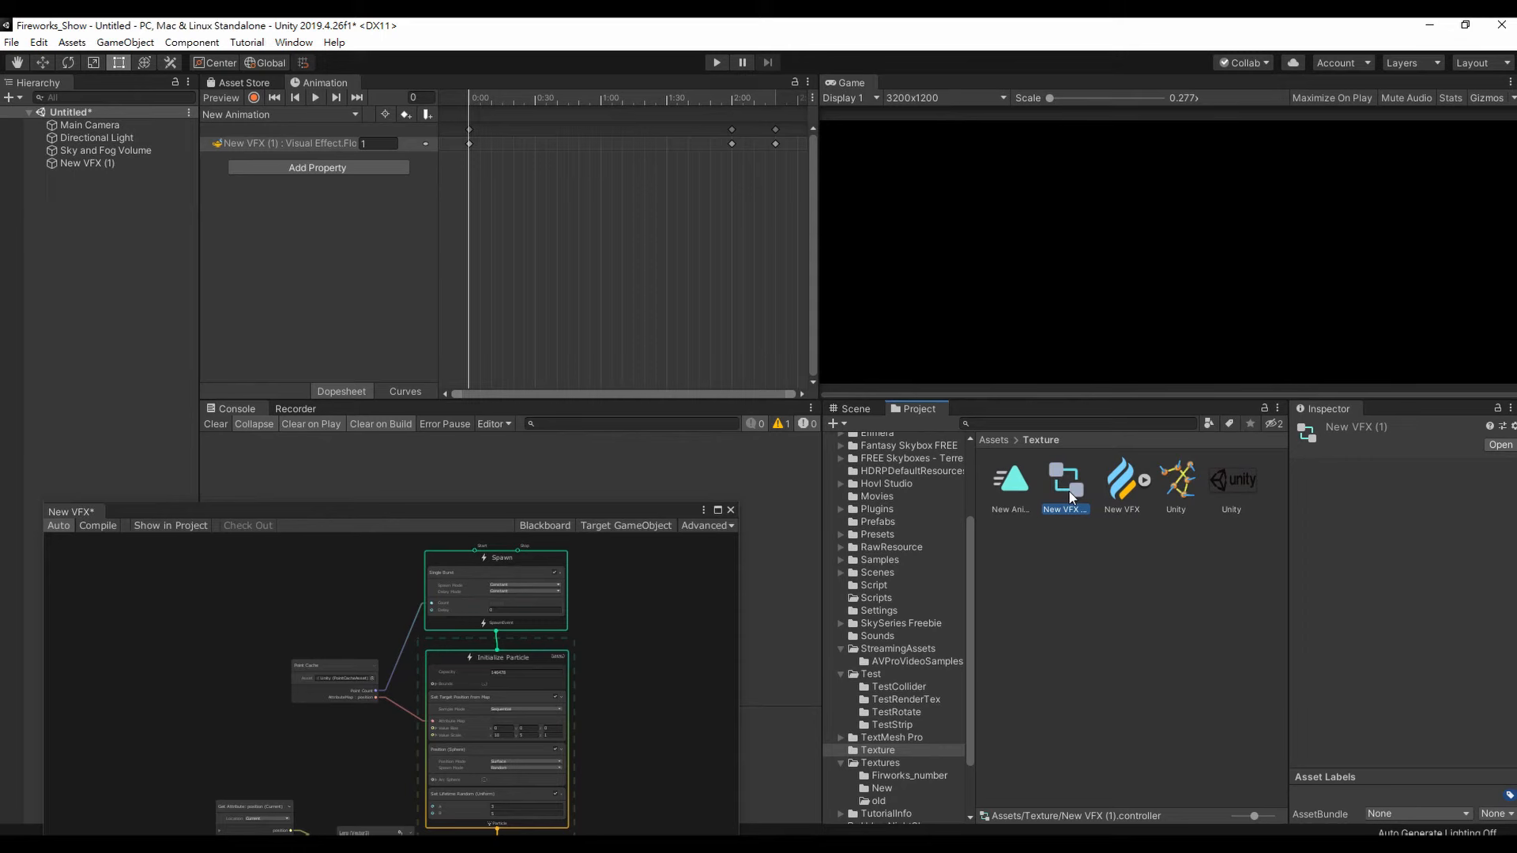
- Turn off Loop Time for the New Animation clip and test the effect in Play mode
{"action": "left_click", "coordinate": [1016, 490]}
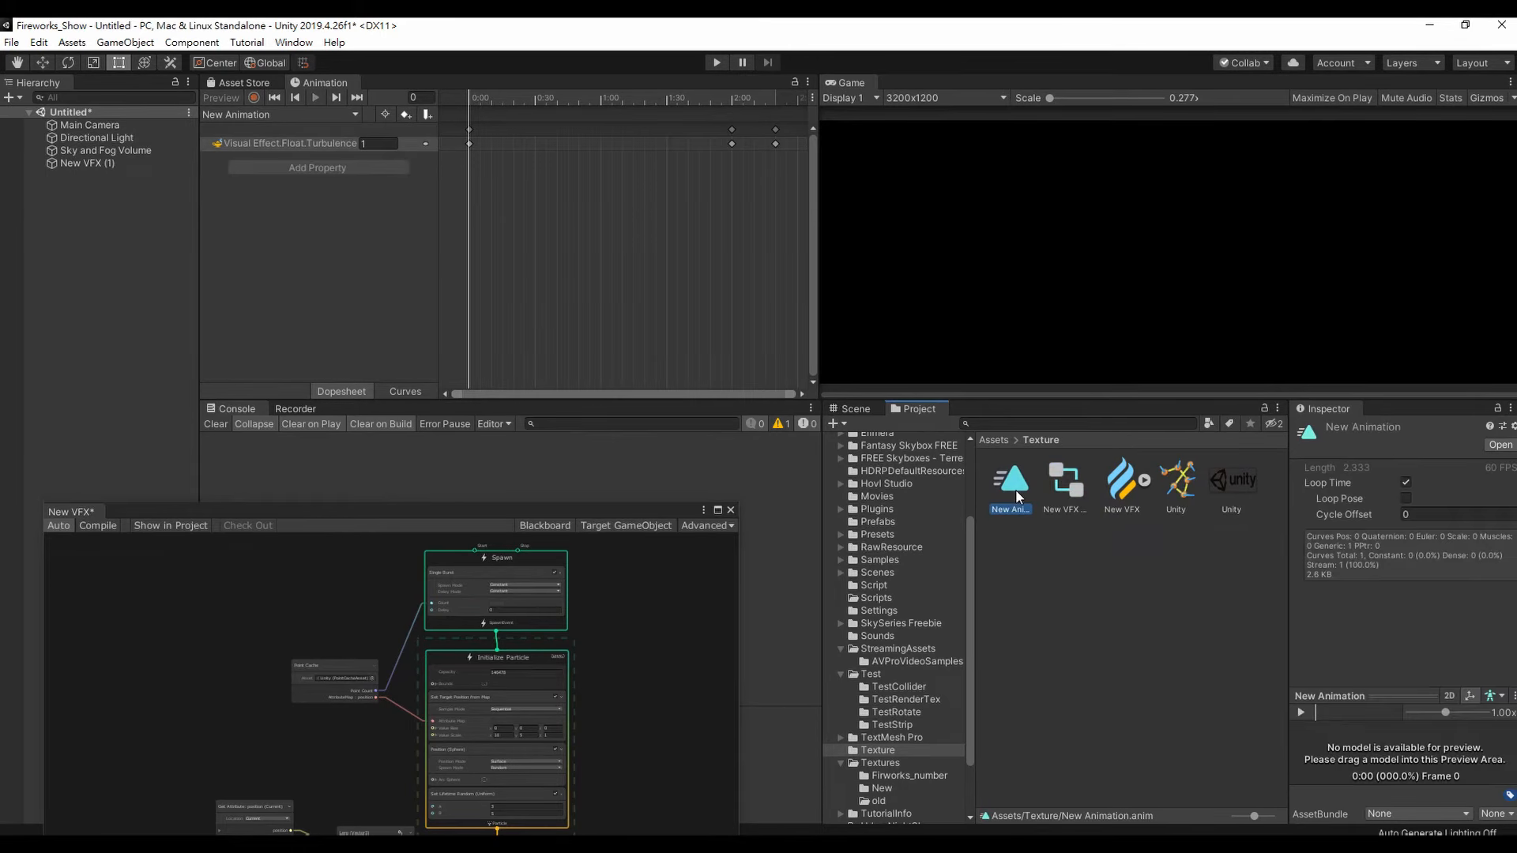
{"action": "left_click", "coordinate": [1405, 483]}
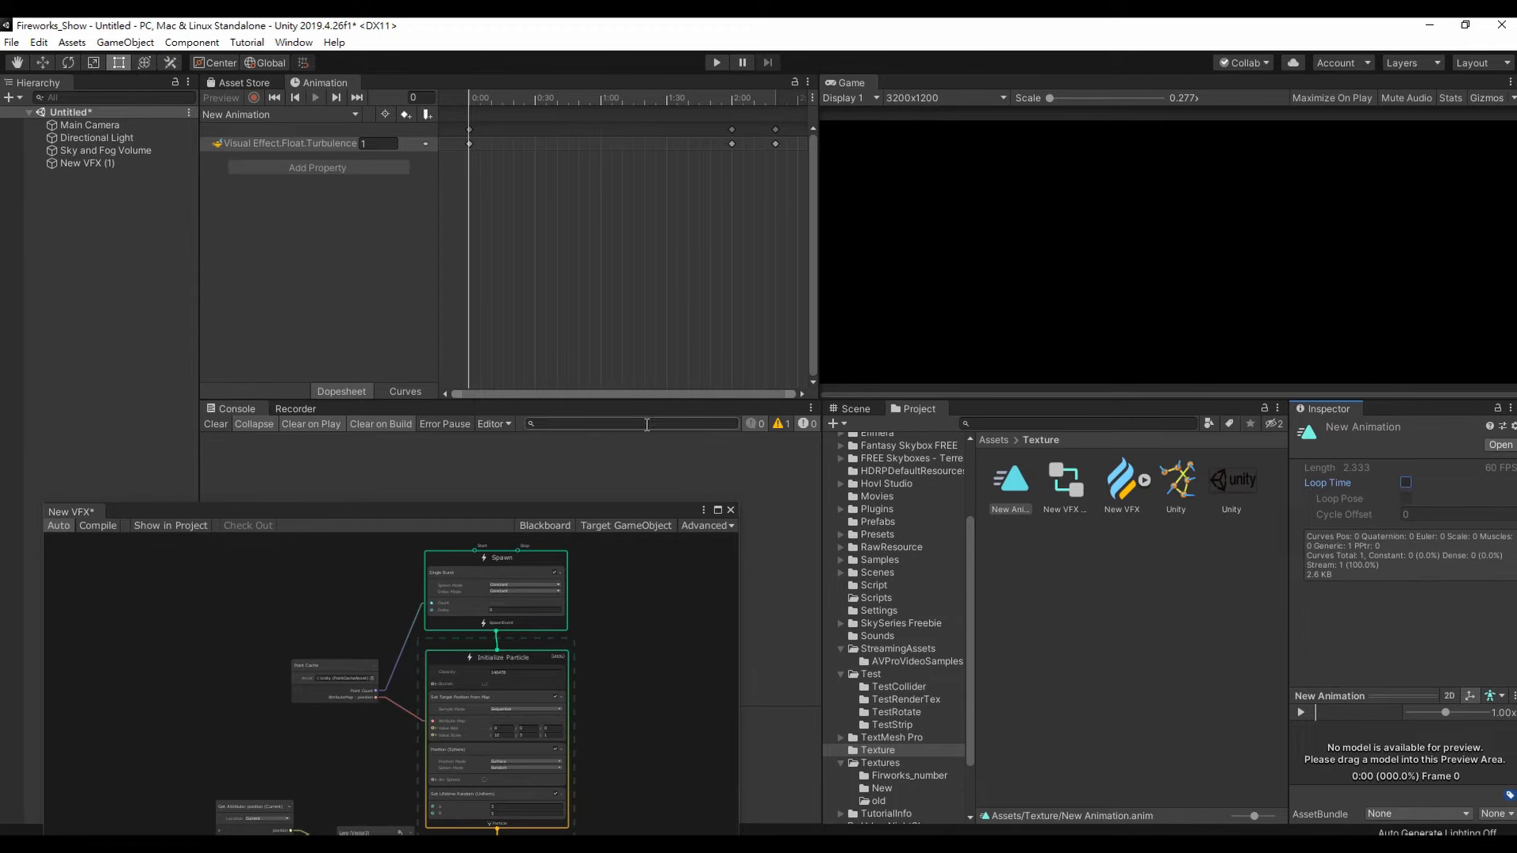
{"action": "left_click", "coordinate": [713, 66]}
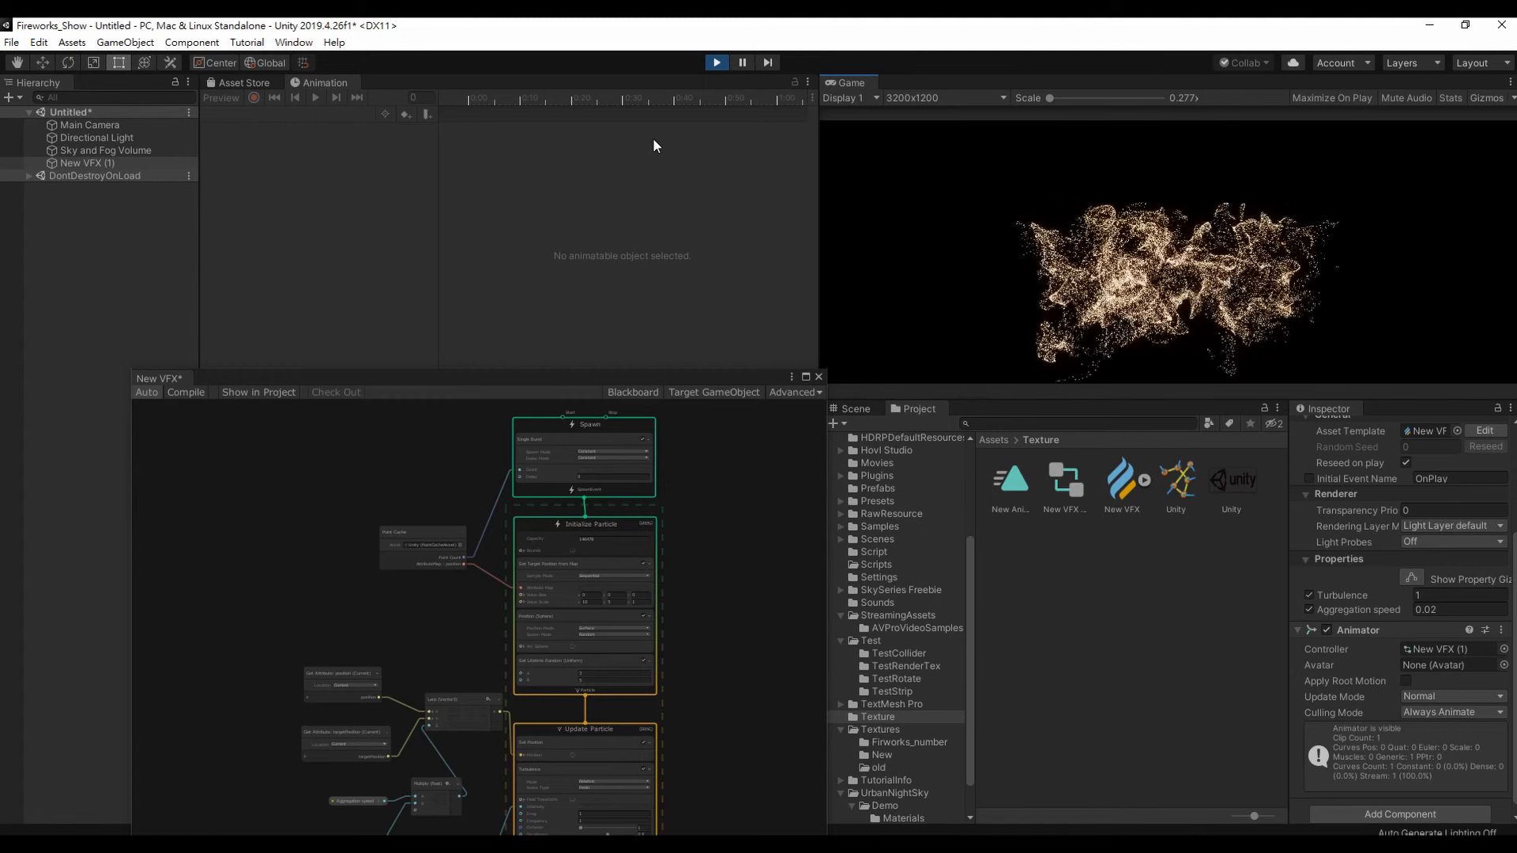
{"action": "left_click", "coordinate": [721, 66]}
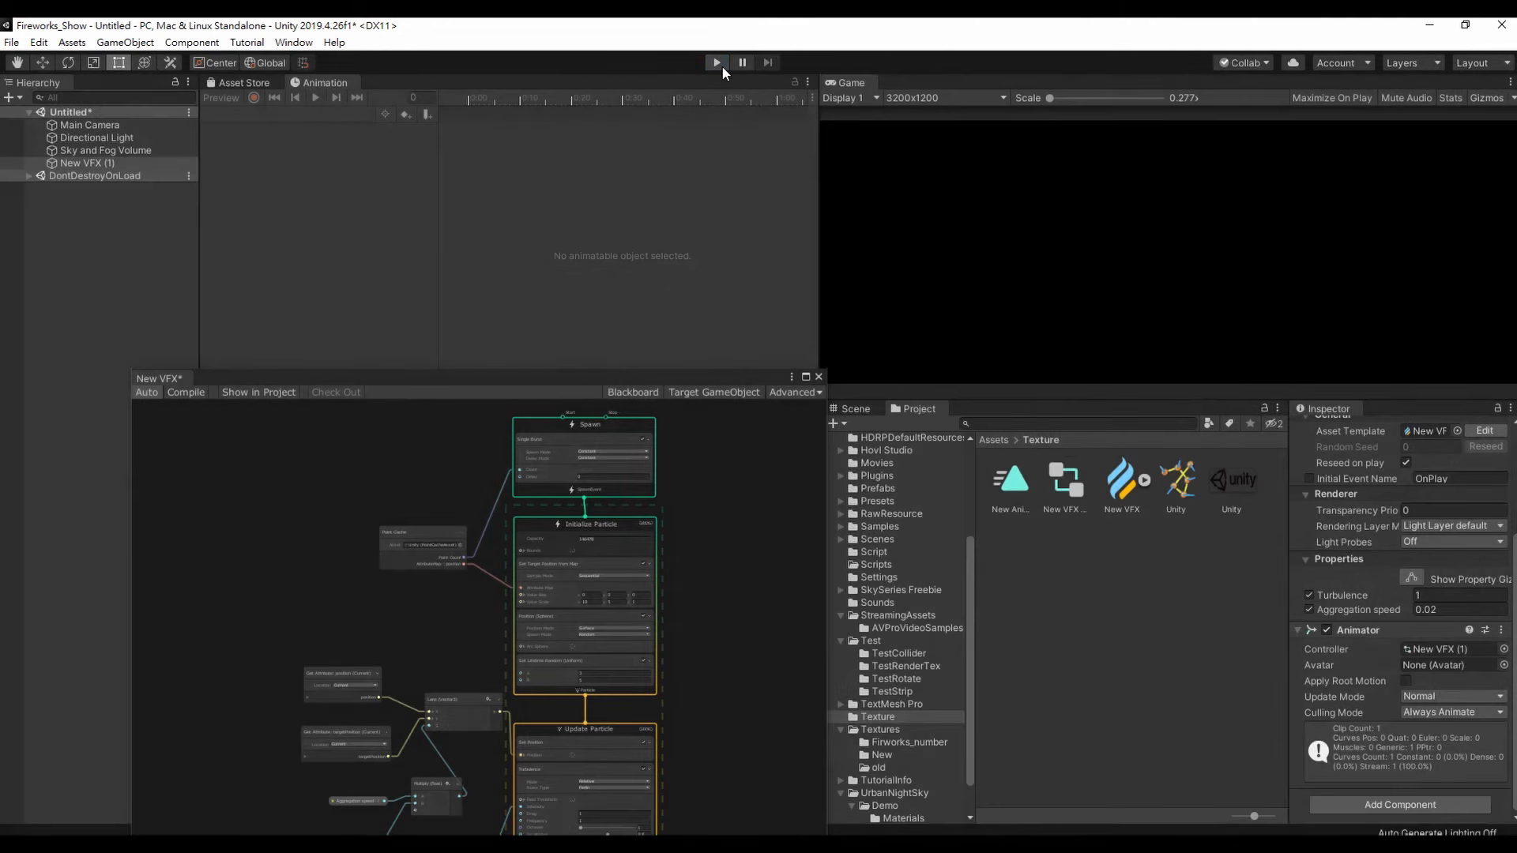
- Try an Aggregation speed of 0.01 on New VFX (1) and test the effect in Play mode
{"action": "left_click", "coordinate": [1431, 610]}
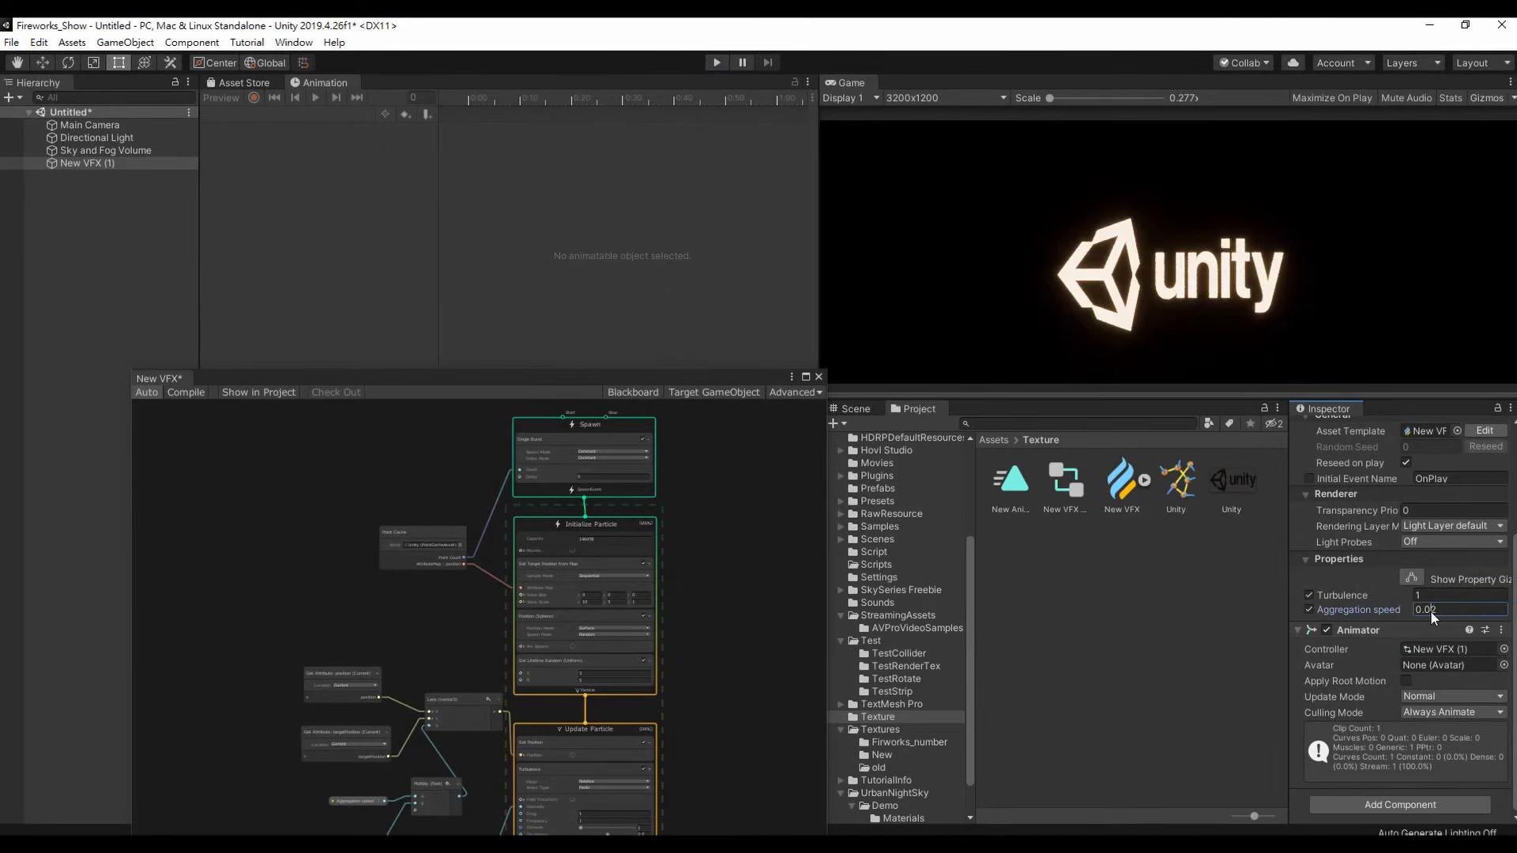
{"action": "left_click", "coordinate": [717, 63]}
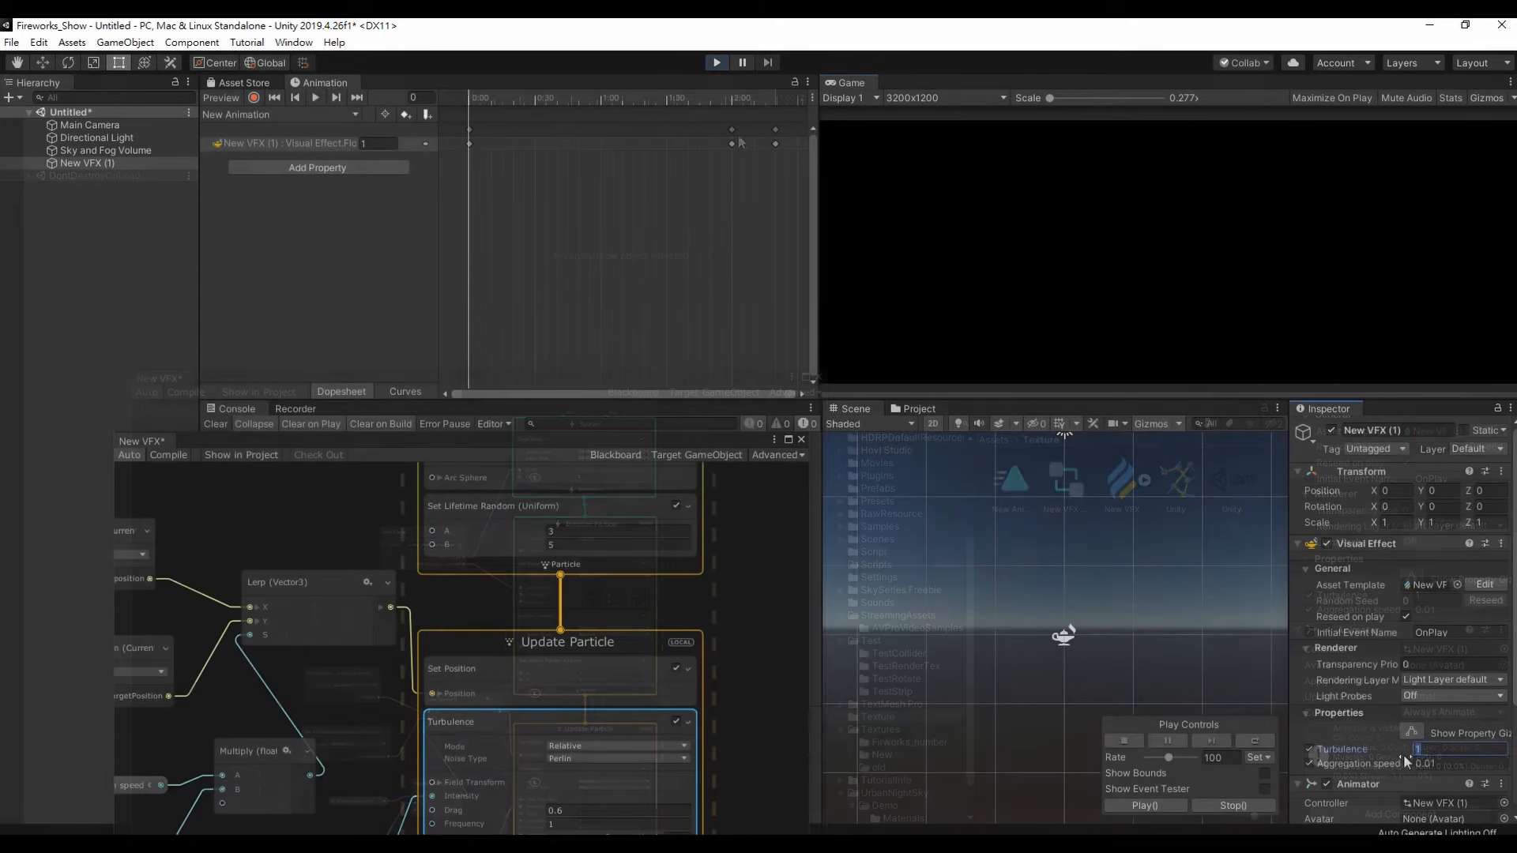
- Set New VFX (1)'s Aggregation speed to 0.05, restart the effect and preview it with Turbulence at 0
{"action": "left_click", "coordinate": [1430, 763]}
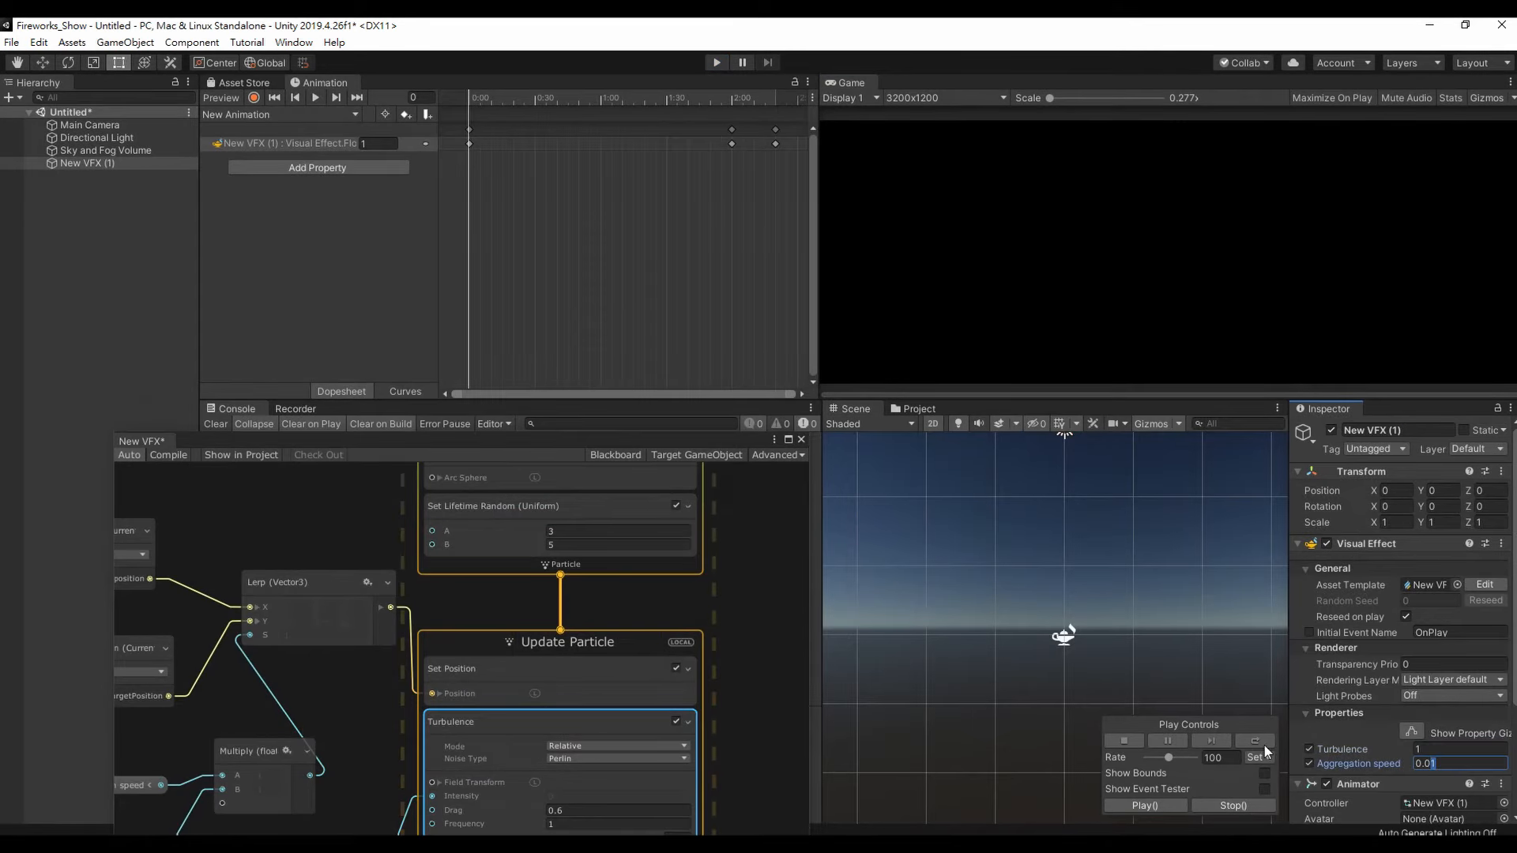
{"action": "key", "text": "BackSpace"}
{"action": "type", "text": "5"}
{"action": "left_click", "coordinate": [1245, 739]}
{"action": "left_click", "coordinate": [1458, 751]}
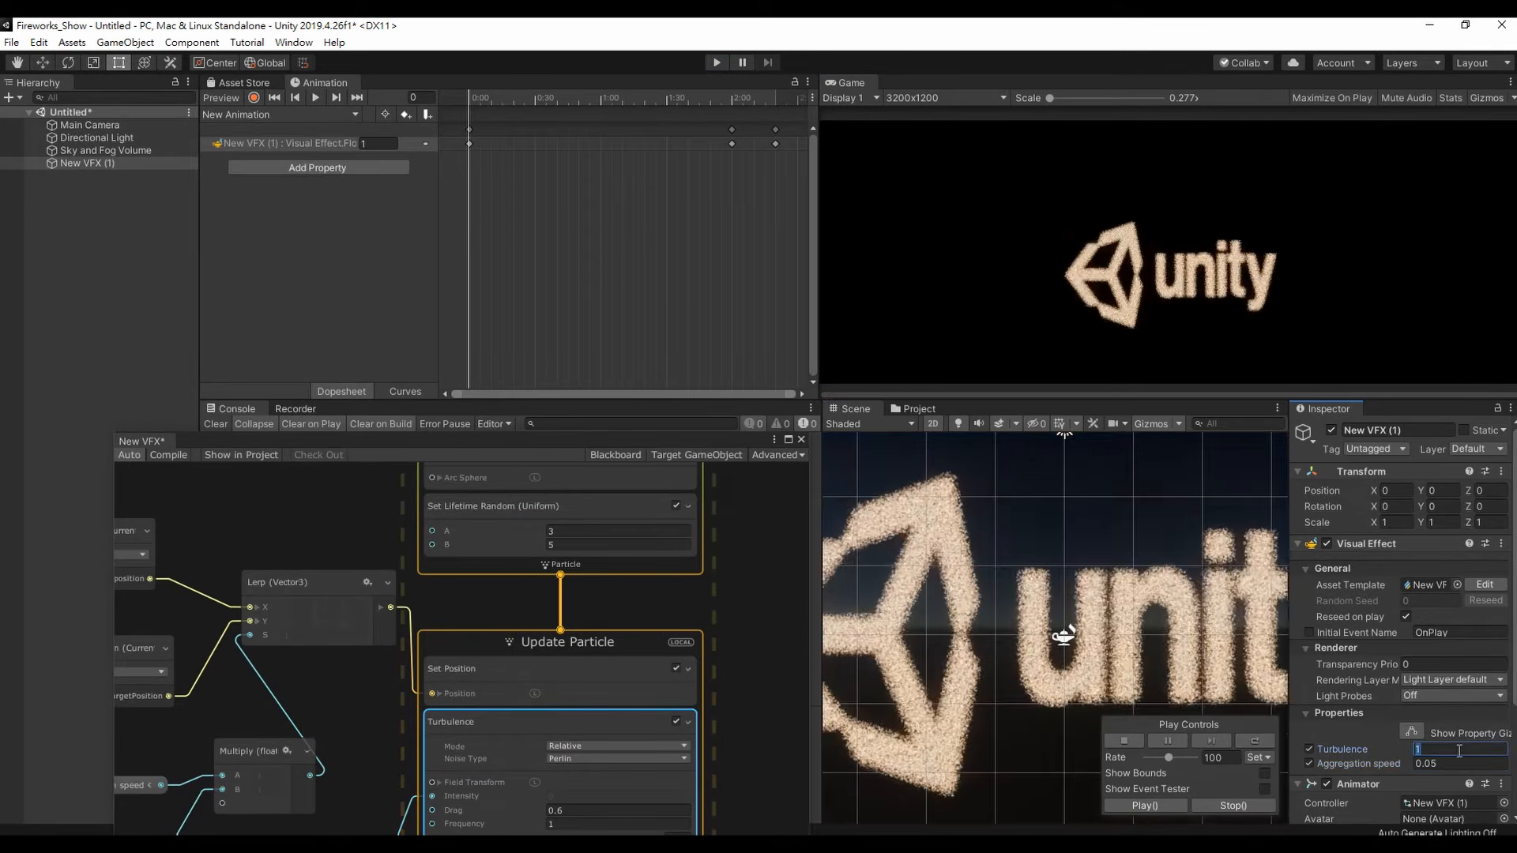
{"action": "type", "text": "0"}
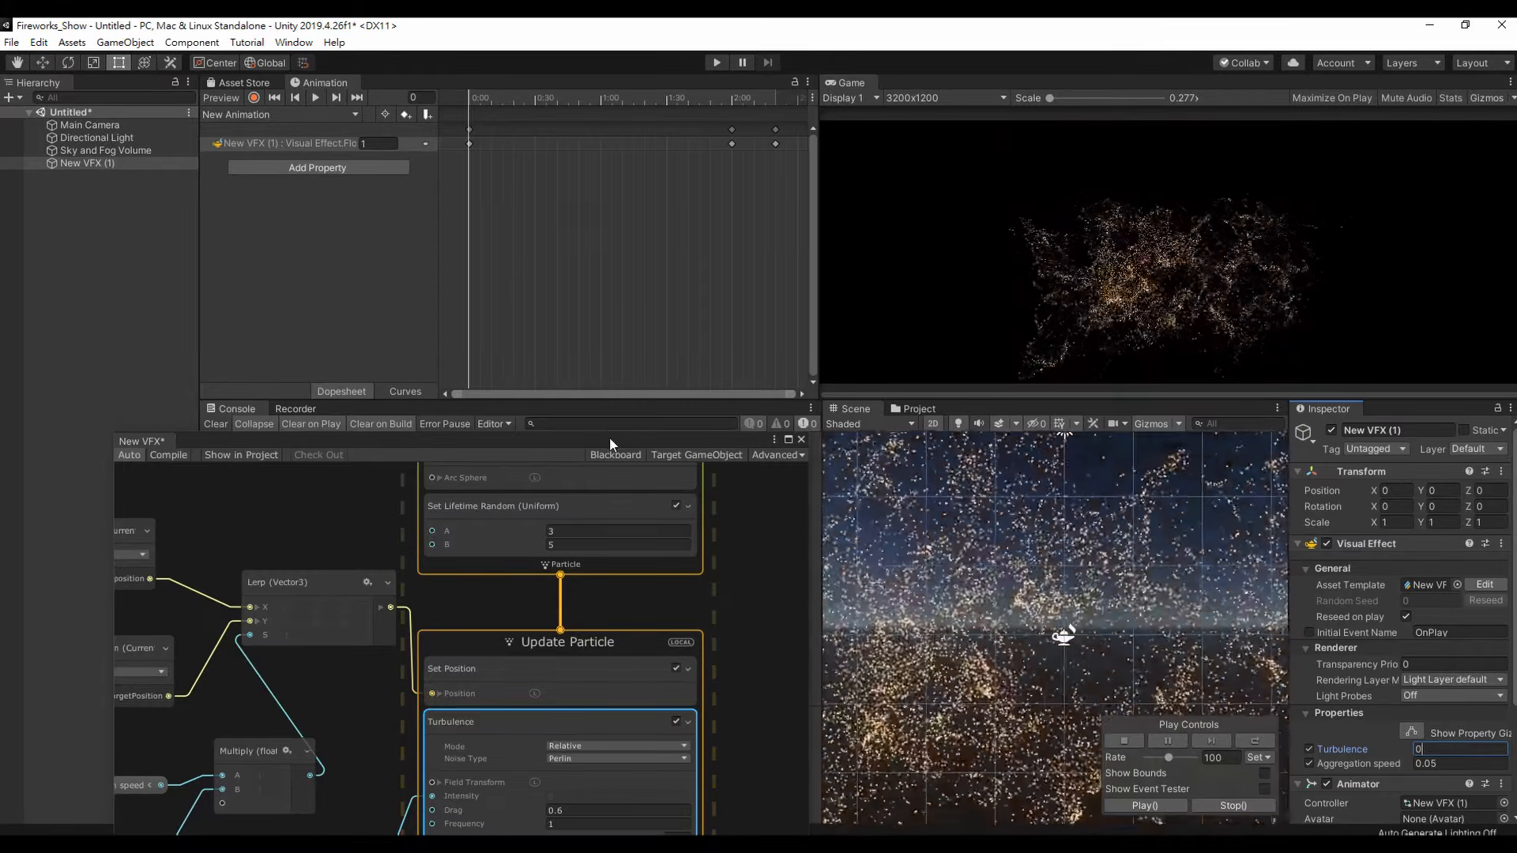
- Set the Turbulence block's Octaves to 6 and preview it by switching New VFX (1)'s Turbulence to 1, 0 and back to 1
{"action": "left_click_drag", "start_coordinate": [609, 437], "coordinate": [661, 186]}
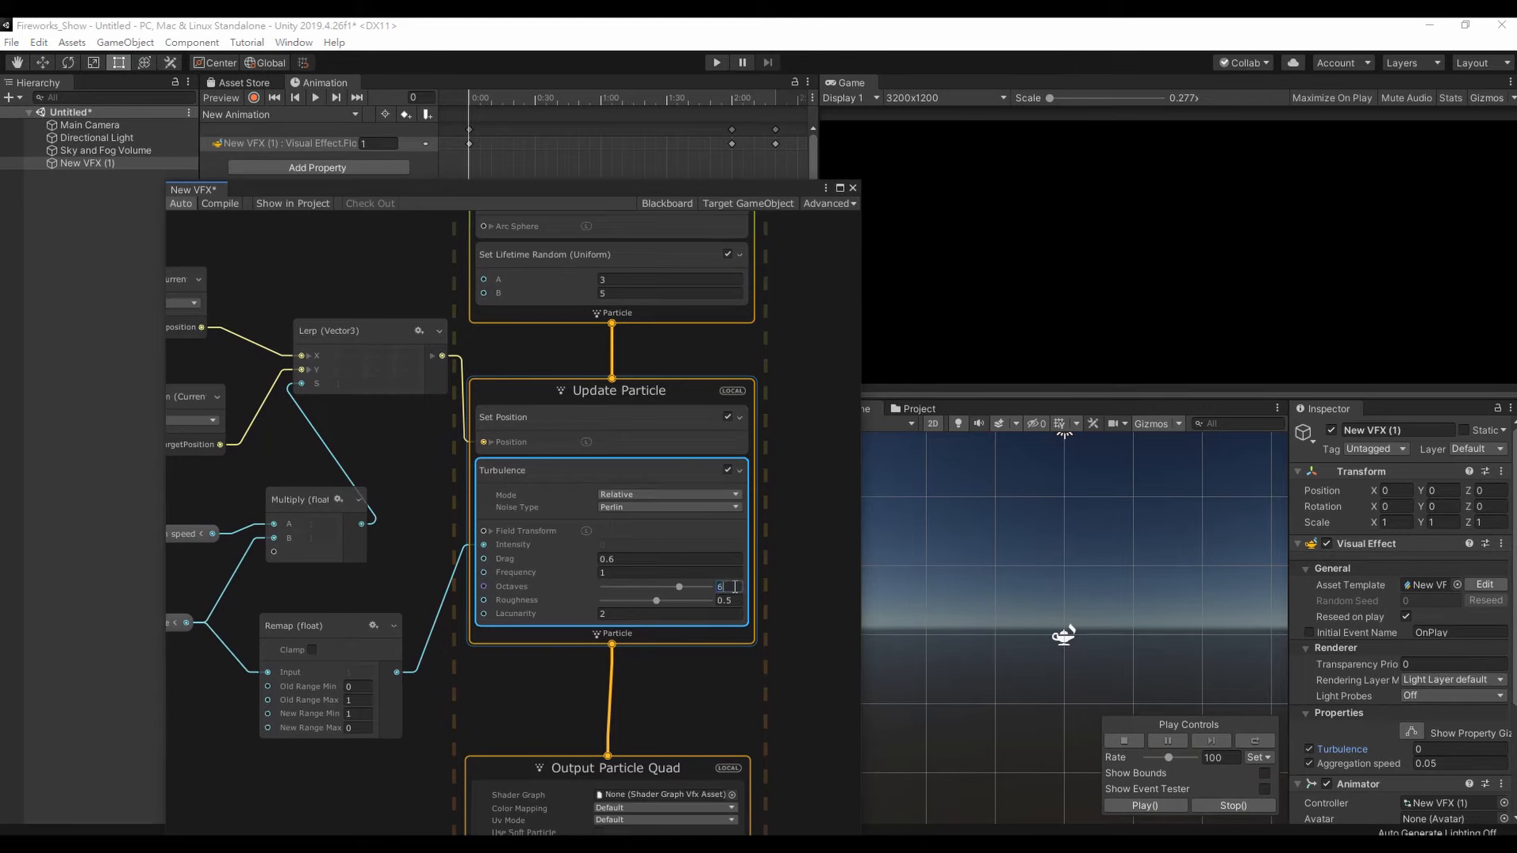
{"action": "left_click", "coordinate": [1466, 753]}
{"action": "type", "text": "1"}
{"action": "left_click", "coordinate": [1256, 741]}
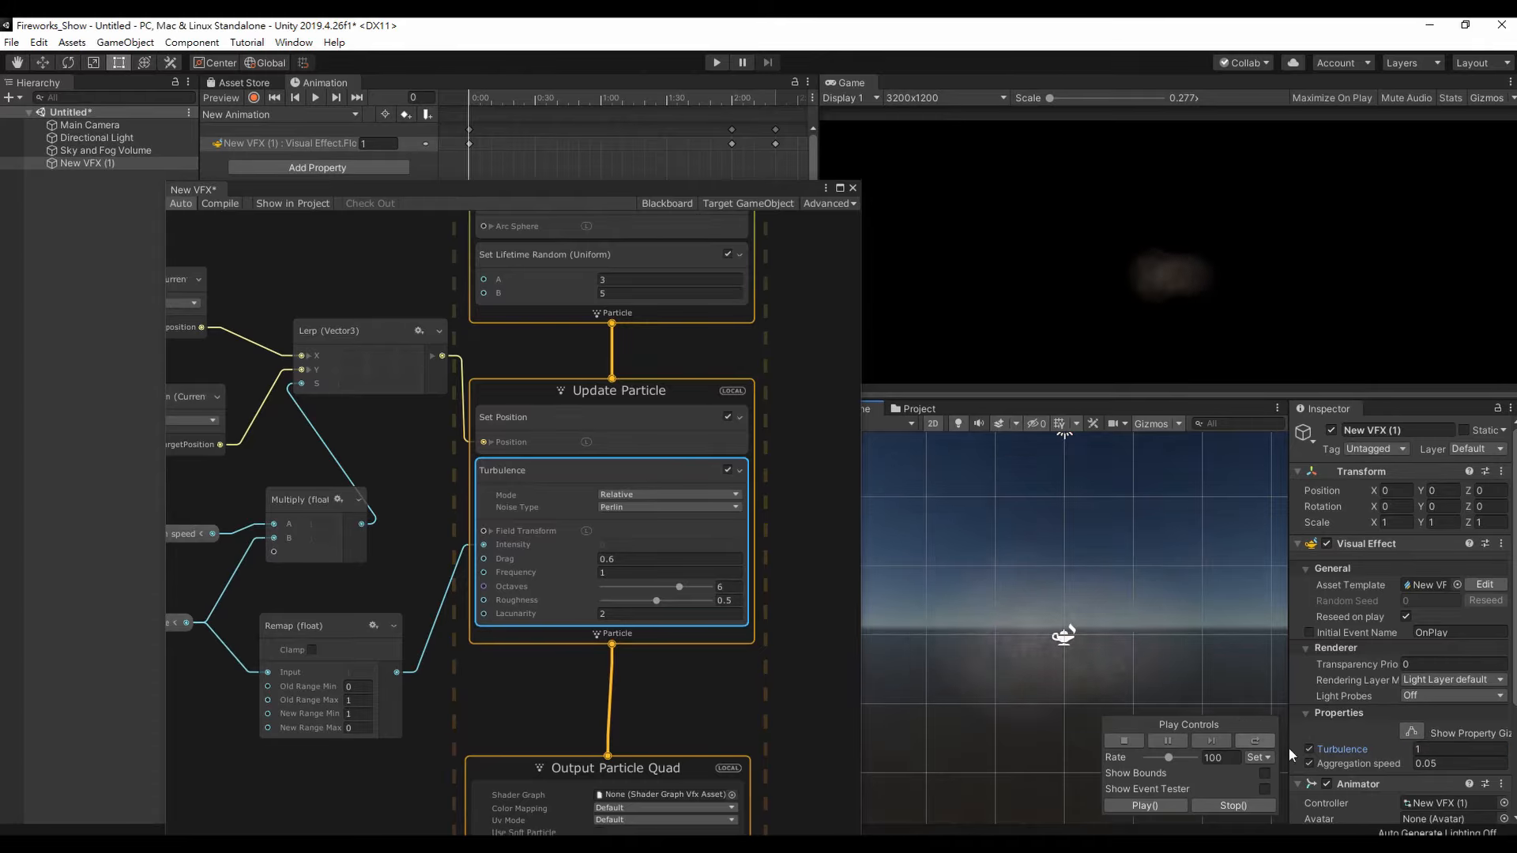
{"action": "left_click", "coordinate": [1456, 748]}
{"action": "type", "text": "0"}
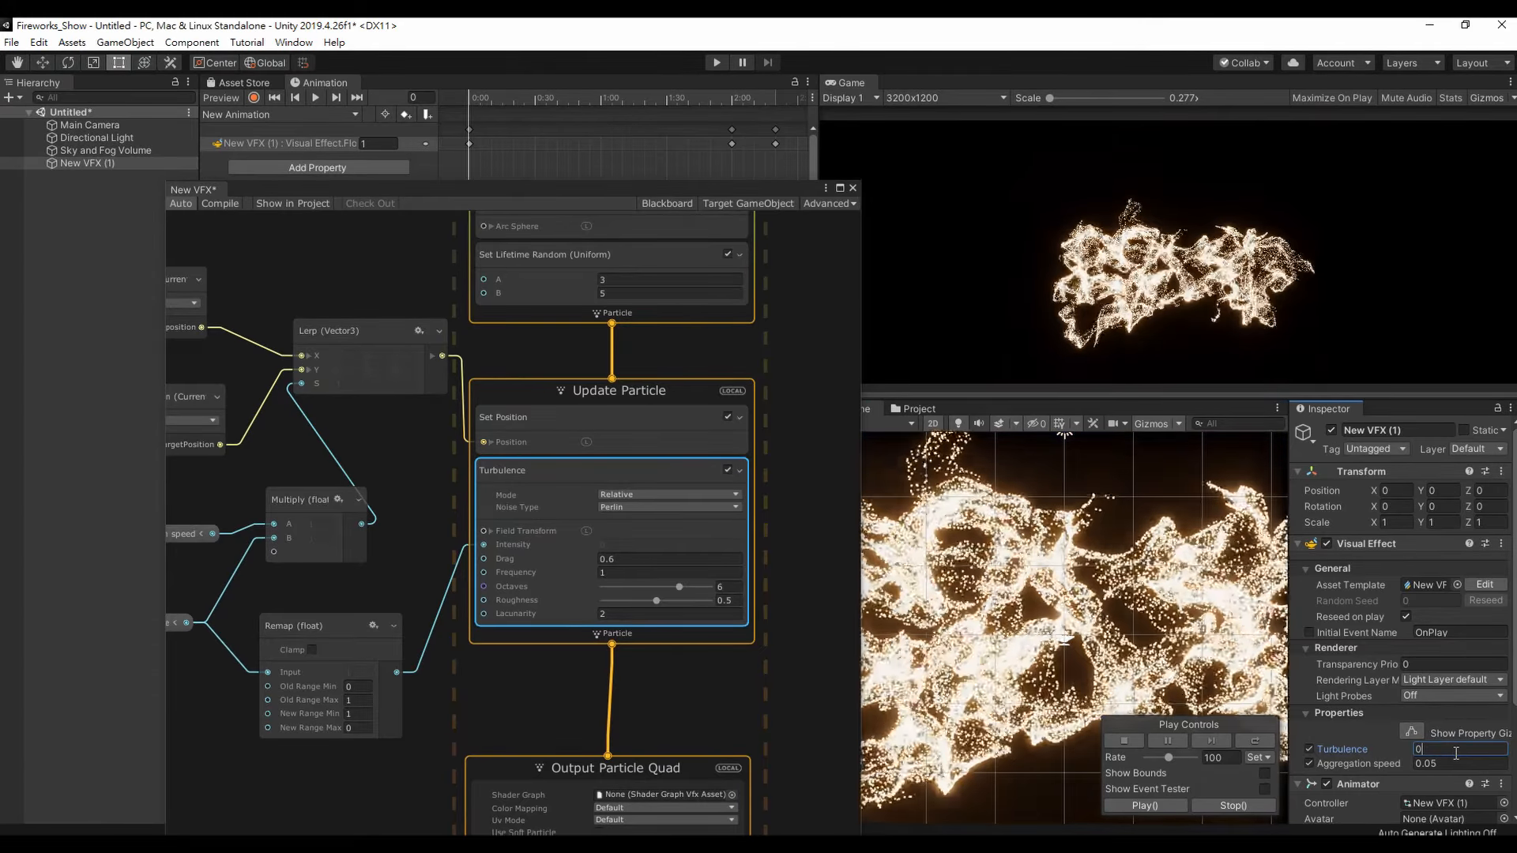
{"action": "key", "text": "BackSpace"}
{"action": "type", "text": "1"}
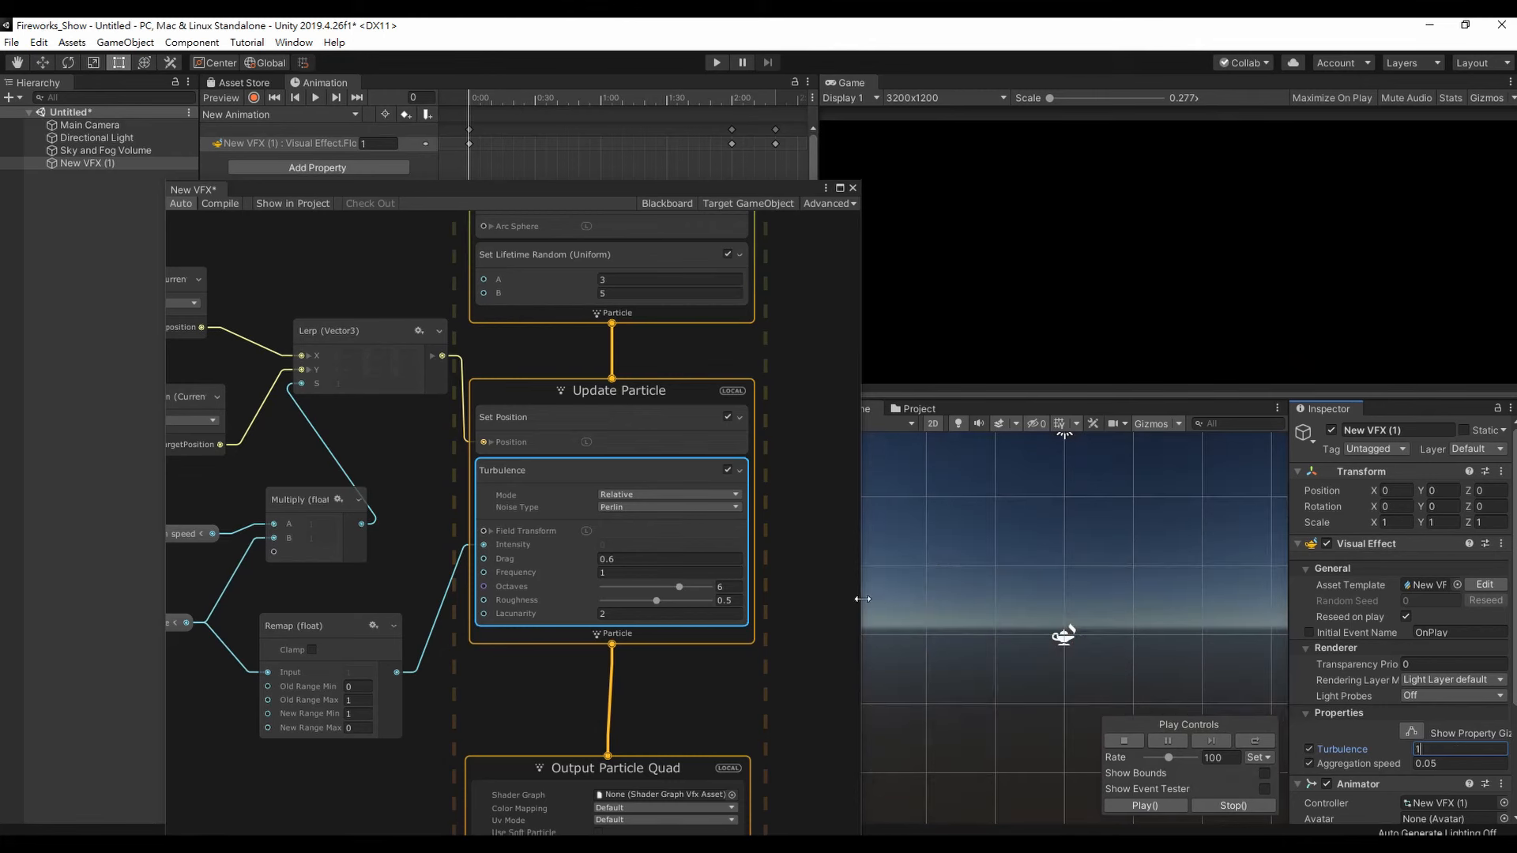
- Try a Roughness of 0.8 on the Turbulence block, restarting the effect and previewing it with Turbulence at 0
{"action": "left_click", "coordinate": [728, 587]}
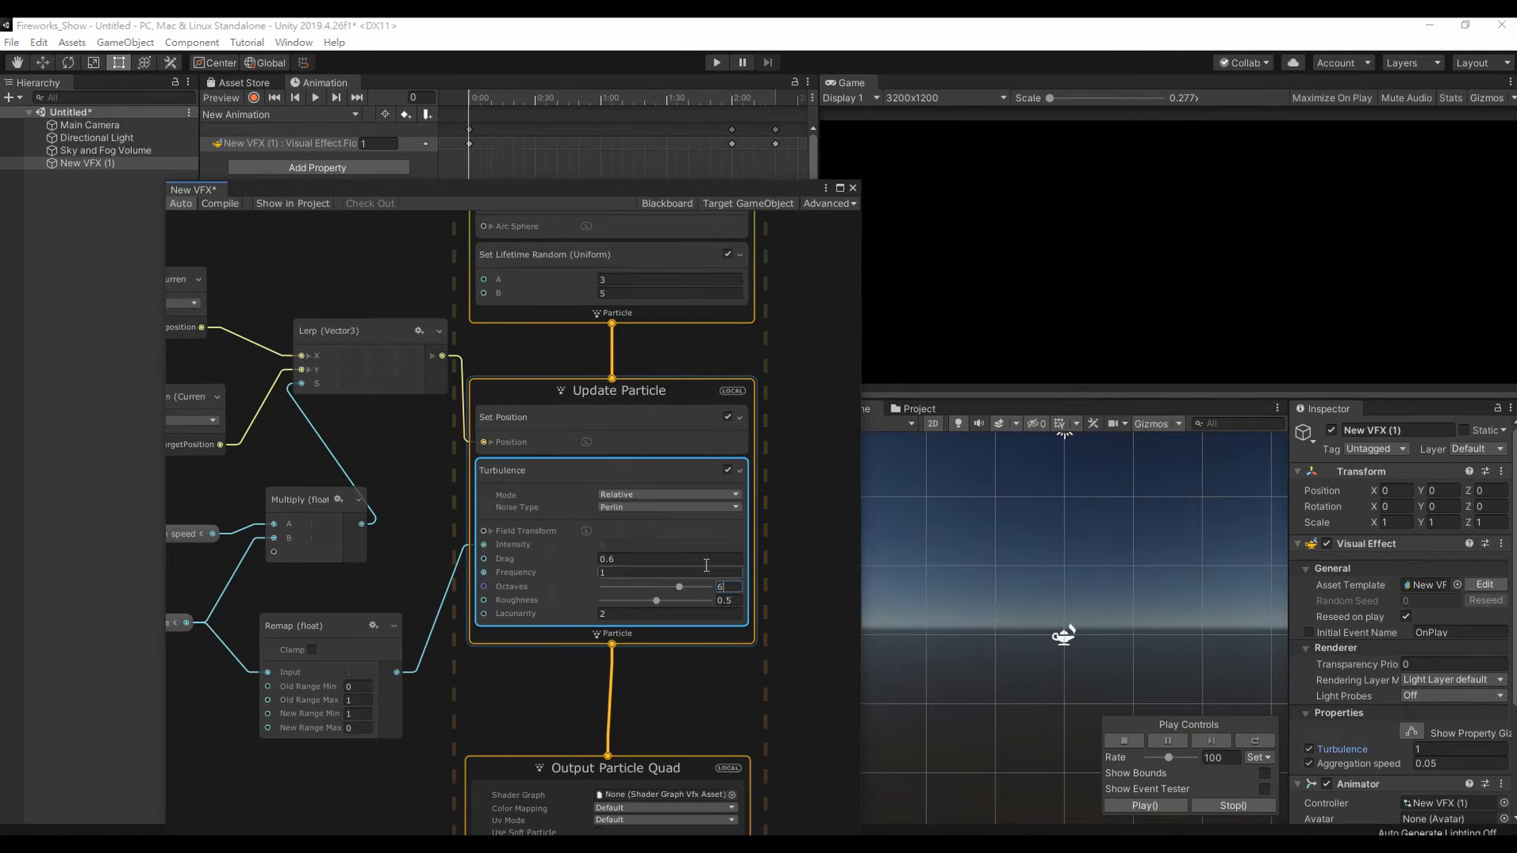
{"action": "left_click", "coordinate": [737, 600]}
{"action": "type", "text": ".8"}
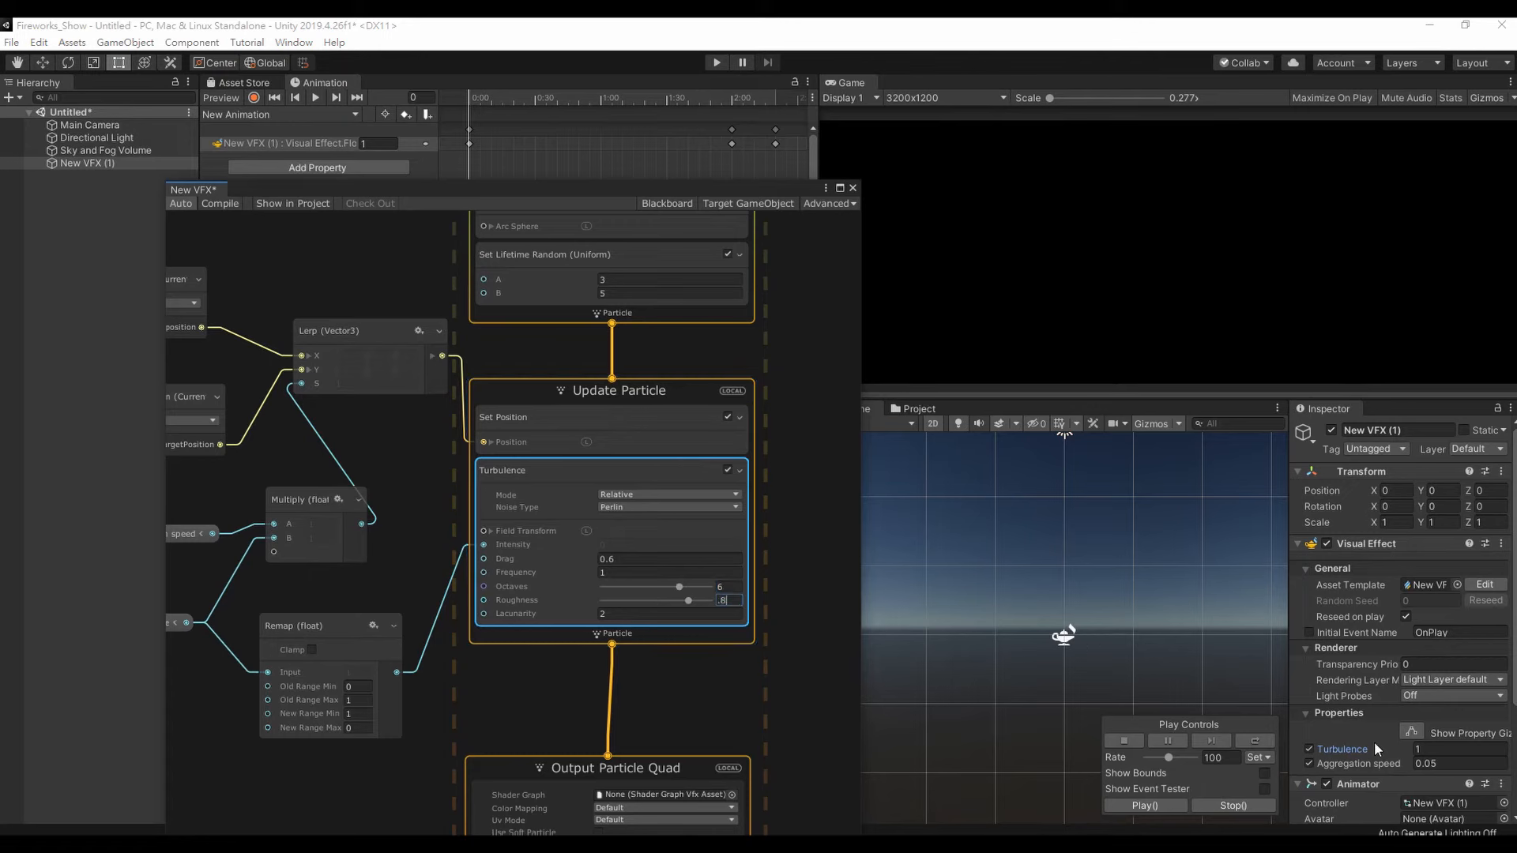
{"action": "left_click", "coordinate": [1256, 743]}
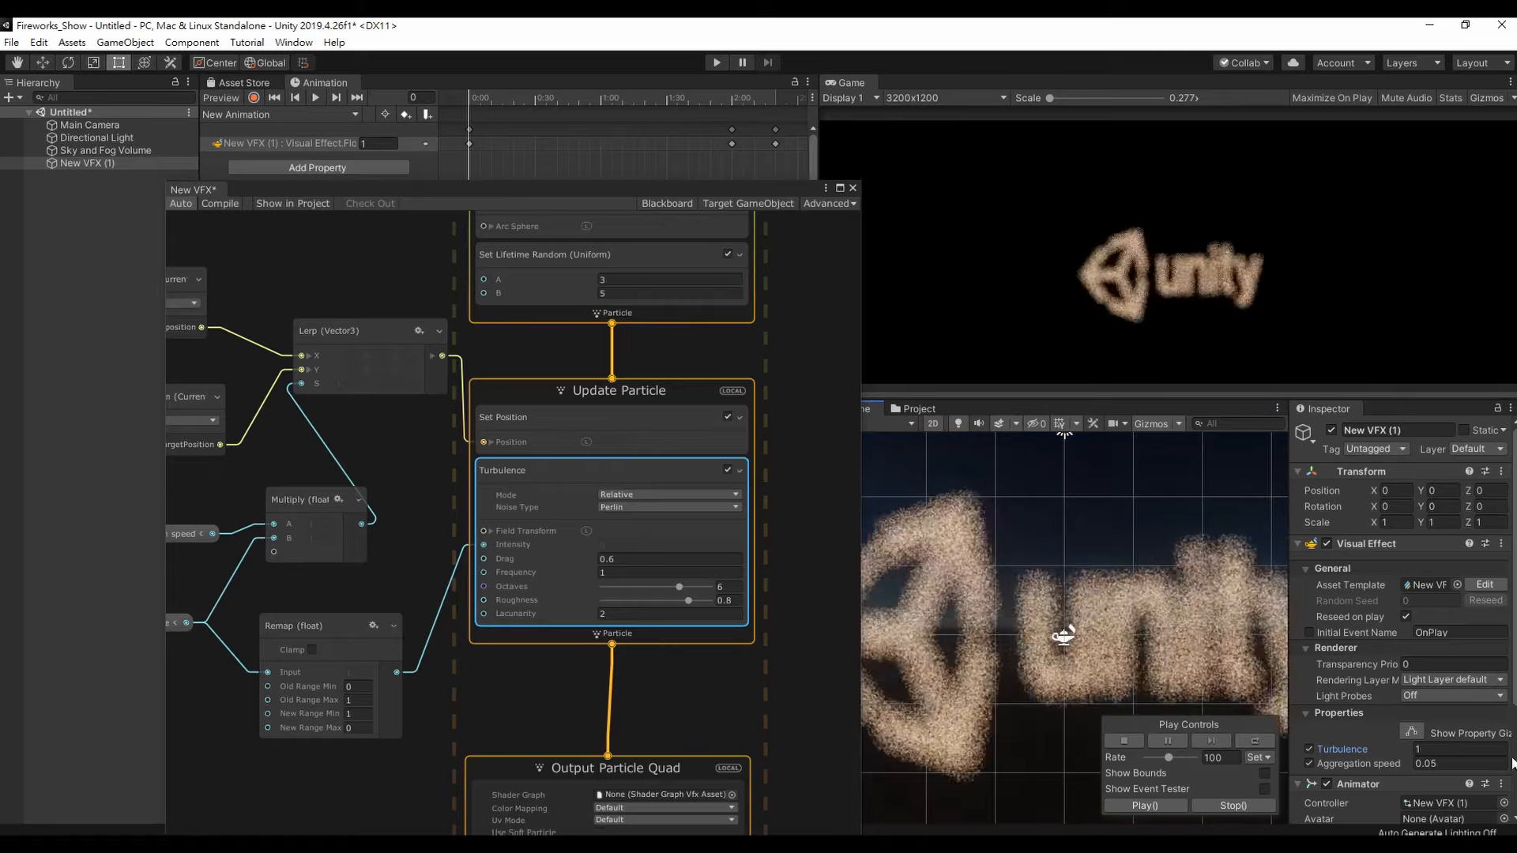
{"action": "left_click", "coordinate": [1497, 749]}
{"action": "type", "text": "0"}
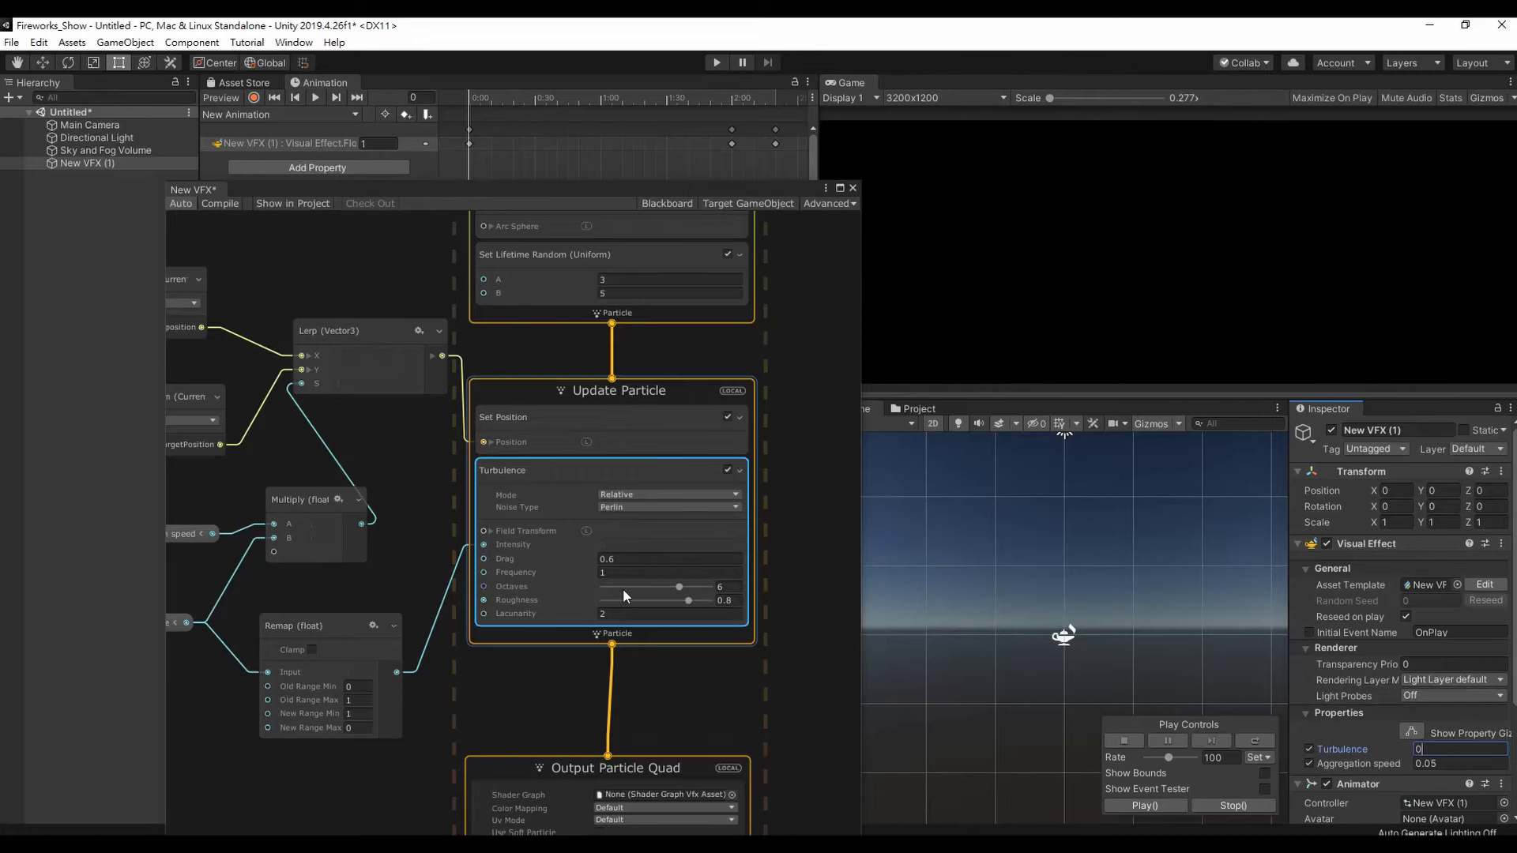
- Try a Lacunarity of 4 on the Turbulence block and preview it by setting Turbulence to 1 and back to 0
{"action": "left_click", "coordinate": [615, 613]}
{"action": "type", "text": "4"}
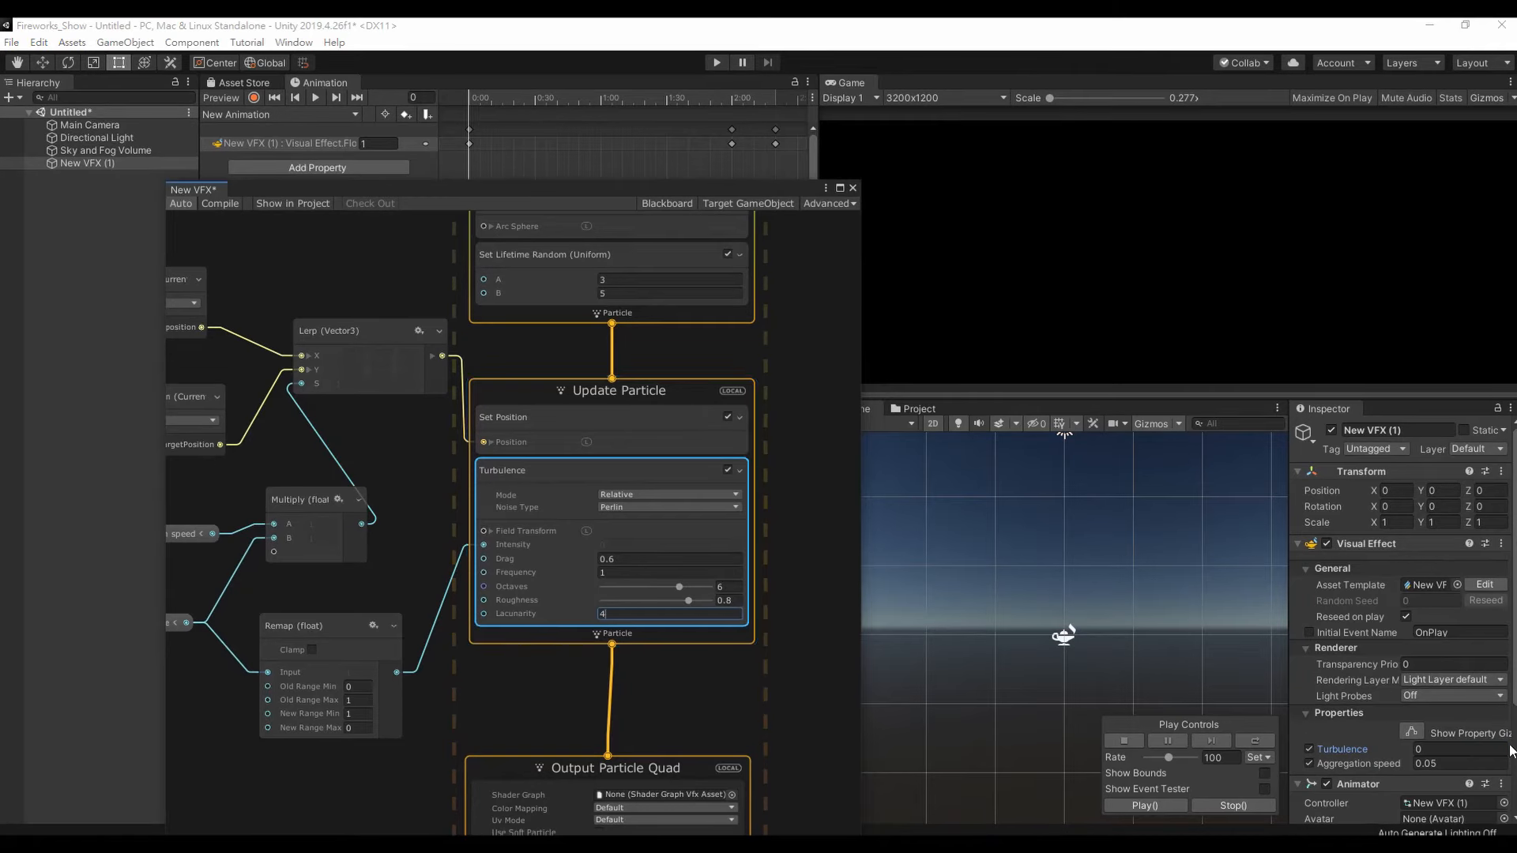
{"action": "left_click", "coordinate": [1457, 749]}
{"action": "type", "text": "1"}
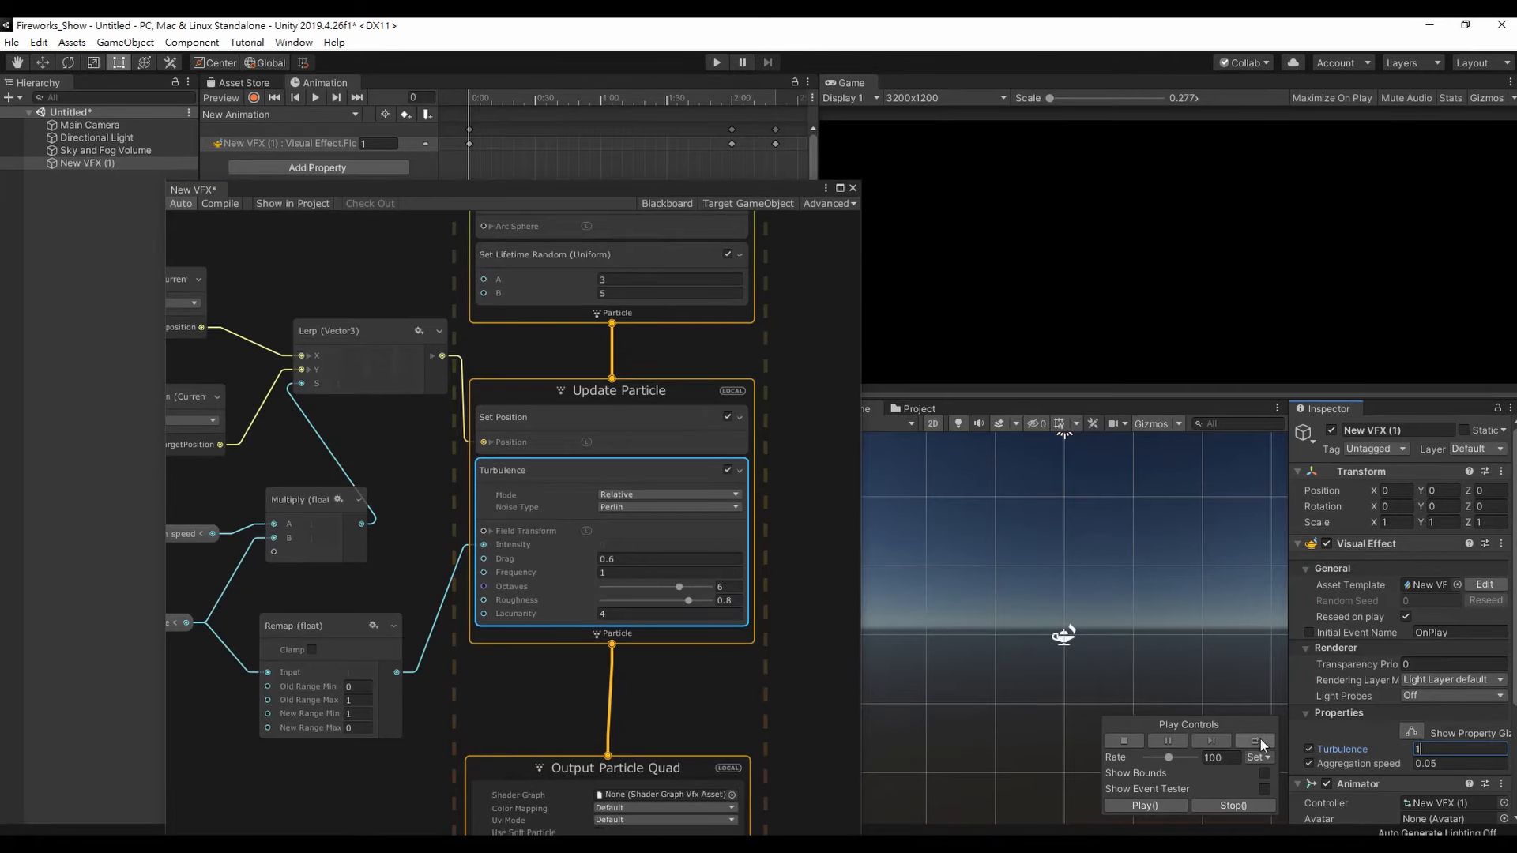
{"action": "key", "text": "BackSpace"}
{"action": "type", "text": "0"}
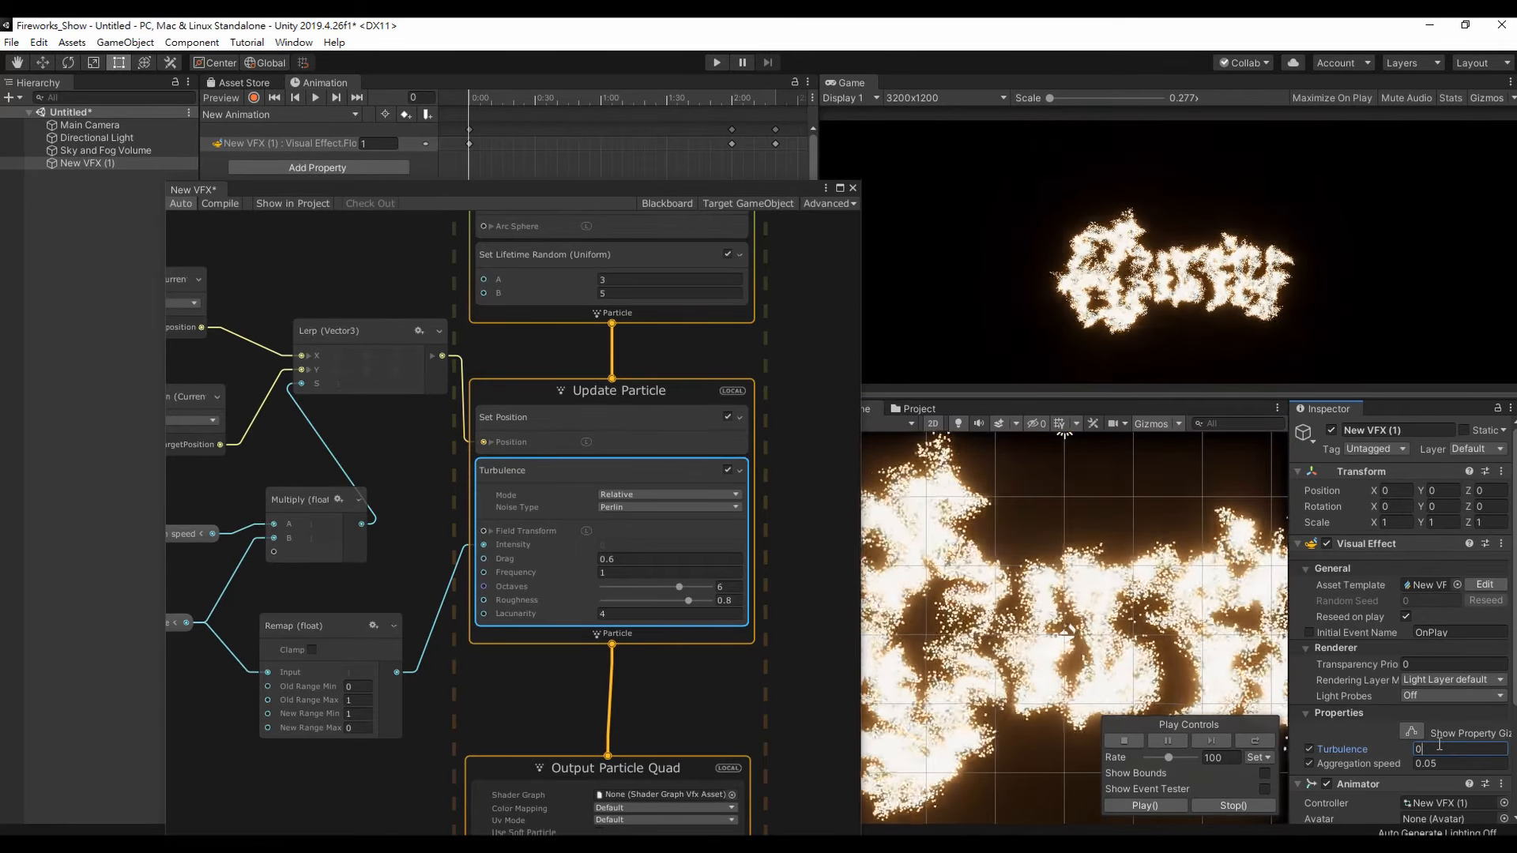
- Add an Add Velocity from Direction & Speed (Change Speed) block below Turbulence in the Update Particle context
{"action": "right_click", "coordinate": [715, 465]}
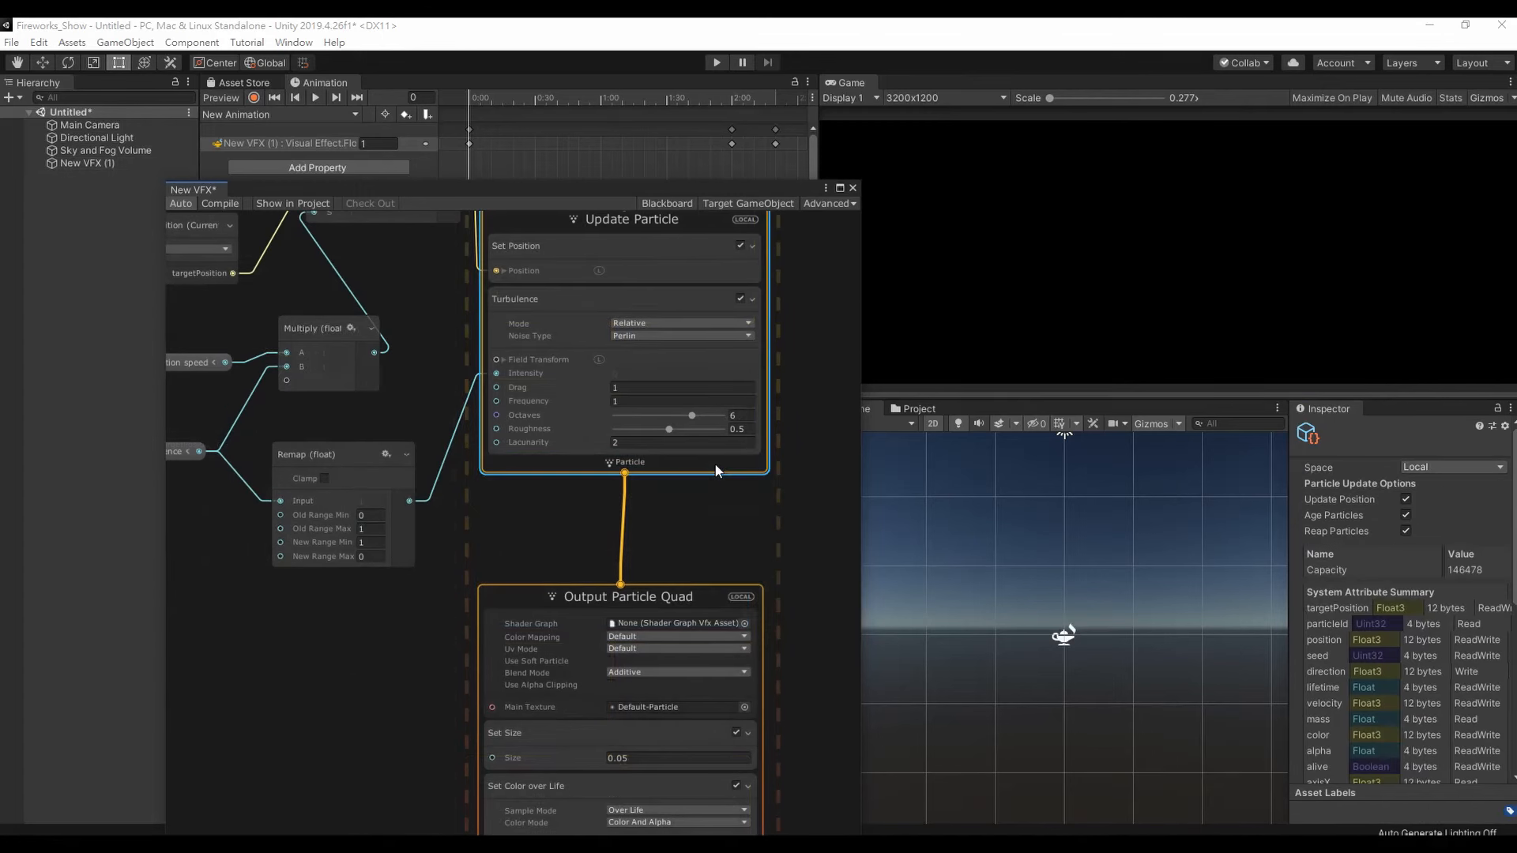
{"action": "left_click", "coordinate": [727, 470]}
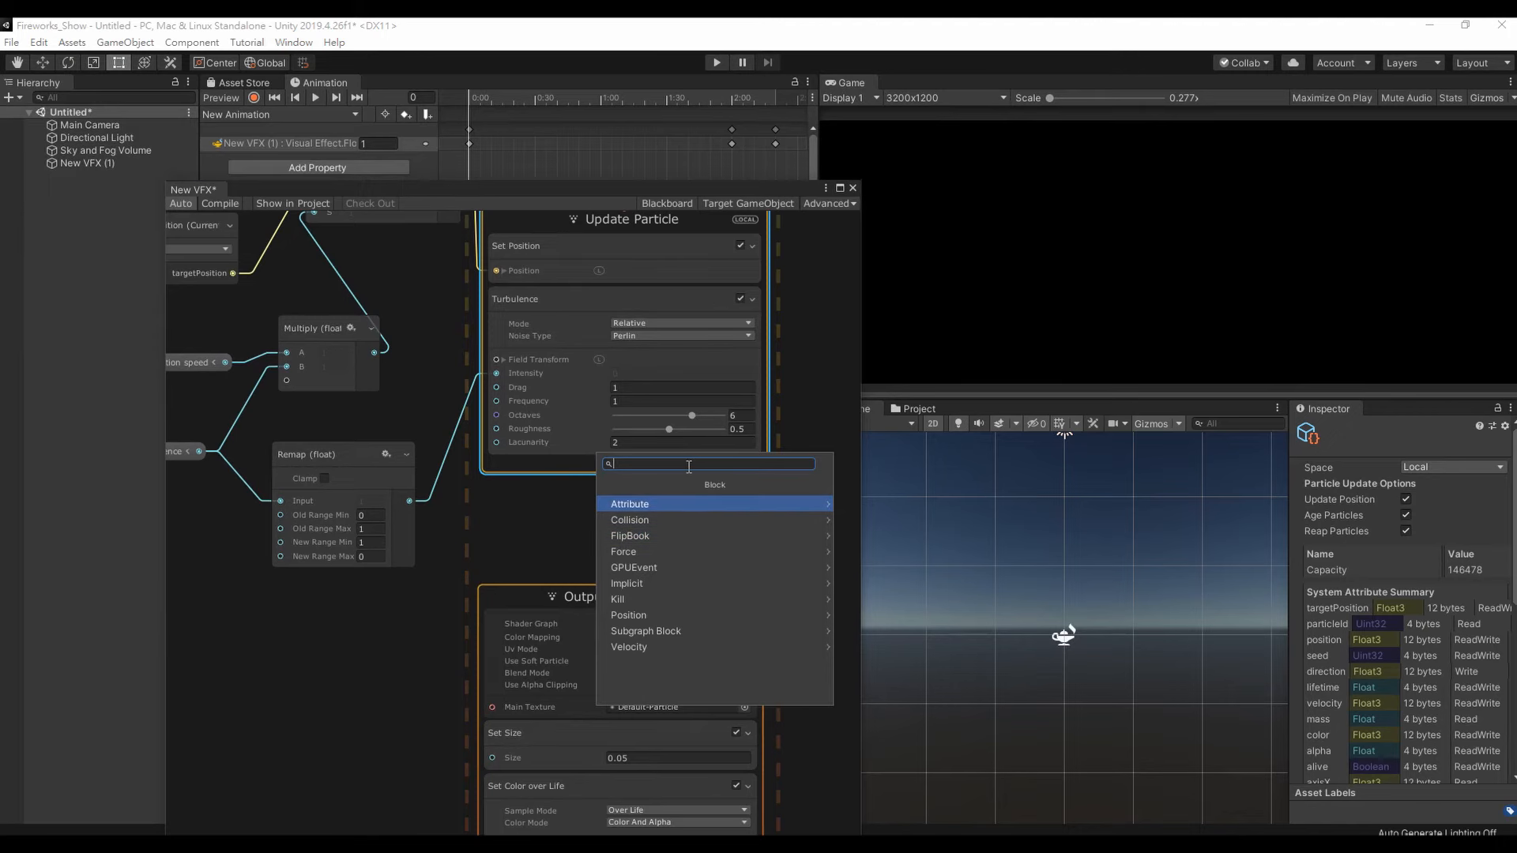
{"action": "type", "text": "add"}
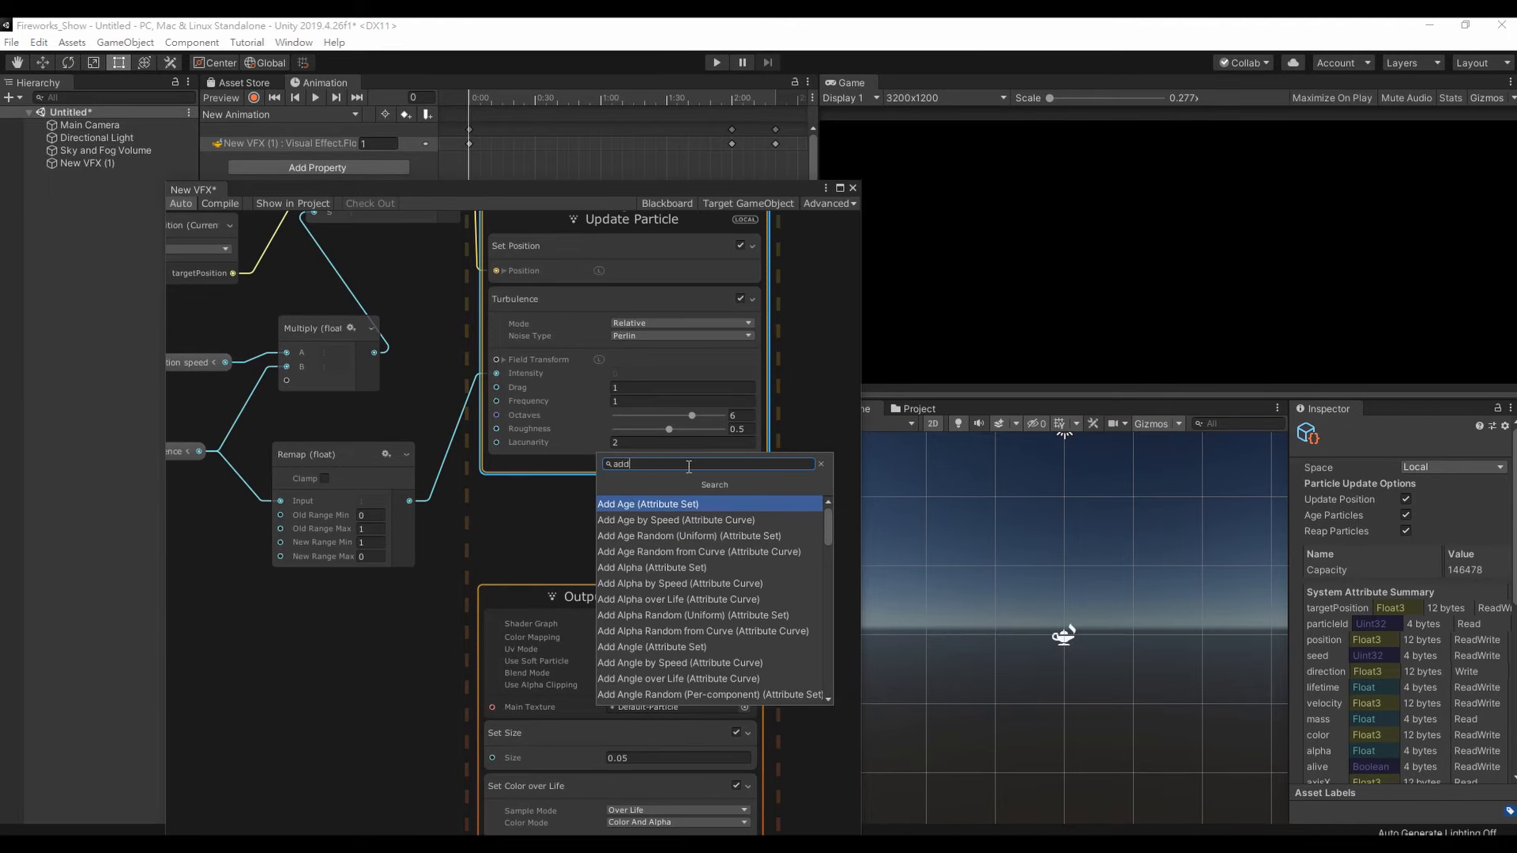
{"action": "type", "text": " velocity"}
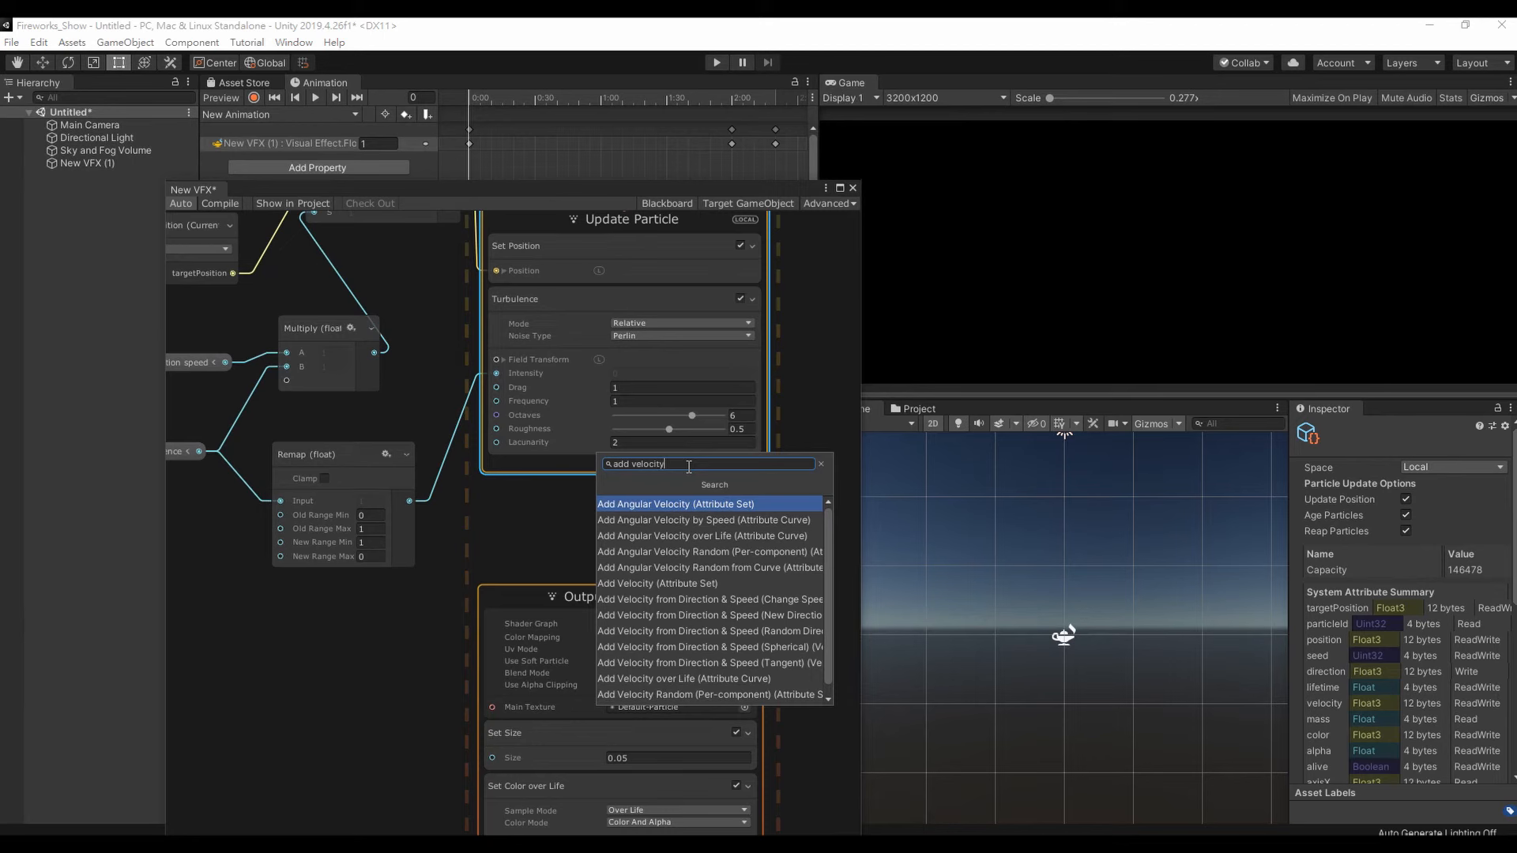
{"action": "type", "text": " dir"}
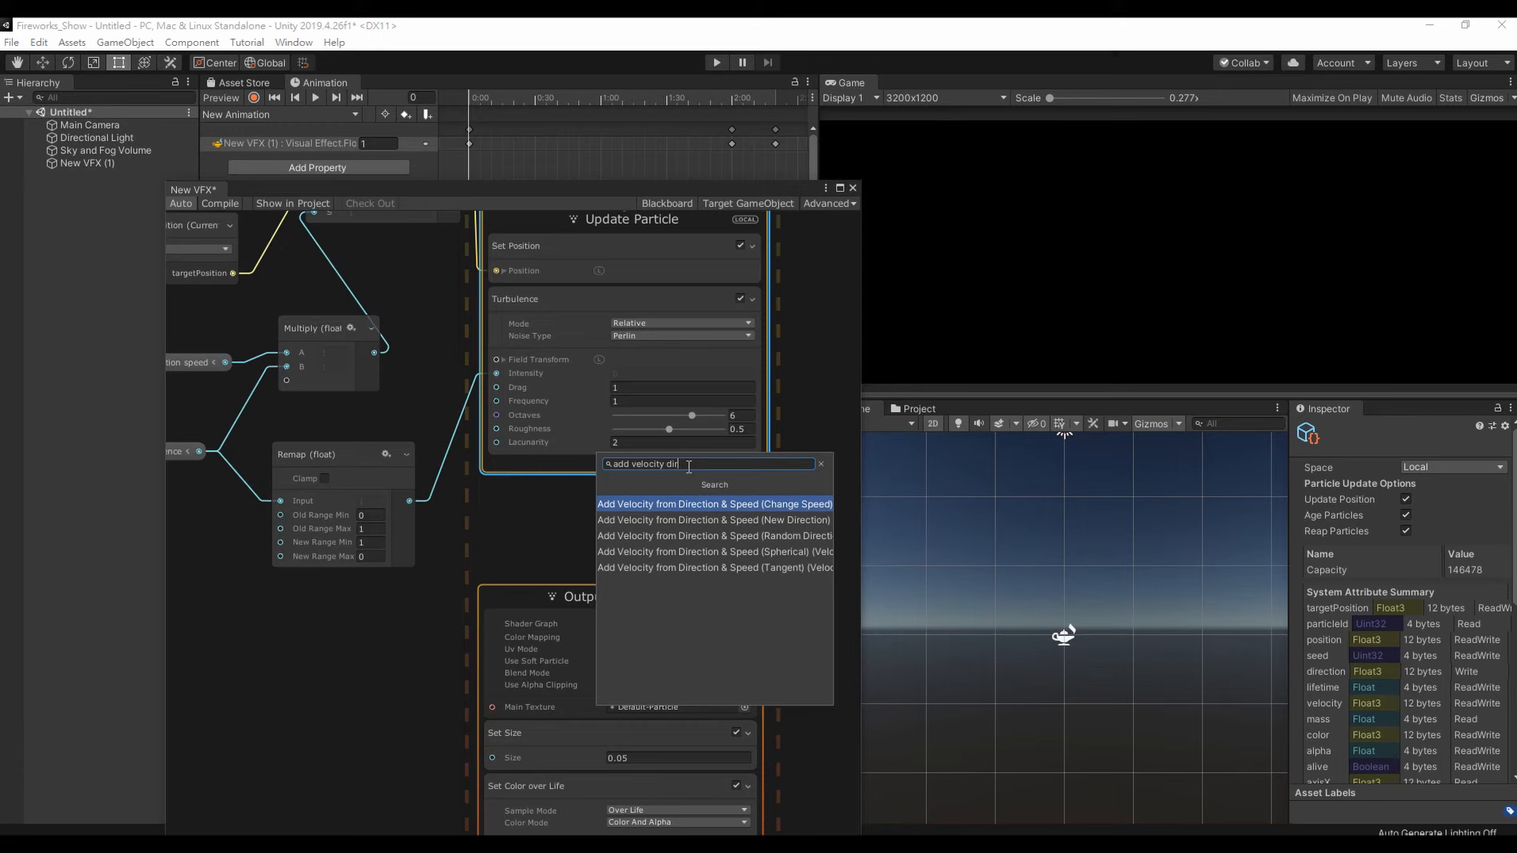
{"action": "left_click", "coordinate": [691, 507]}
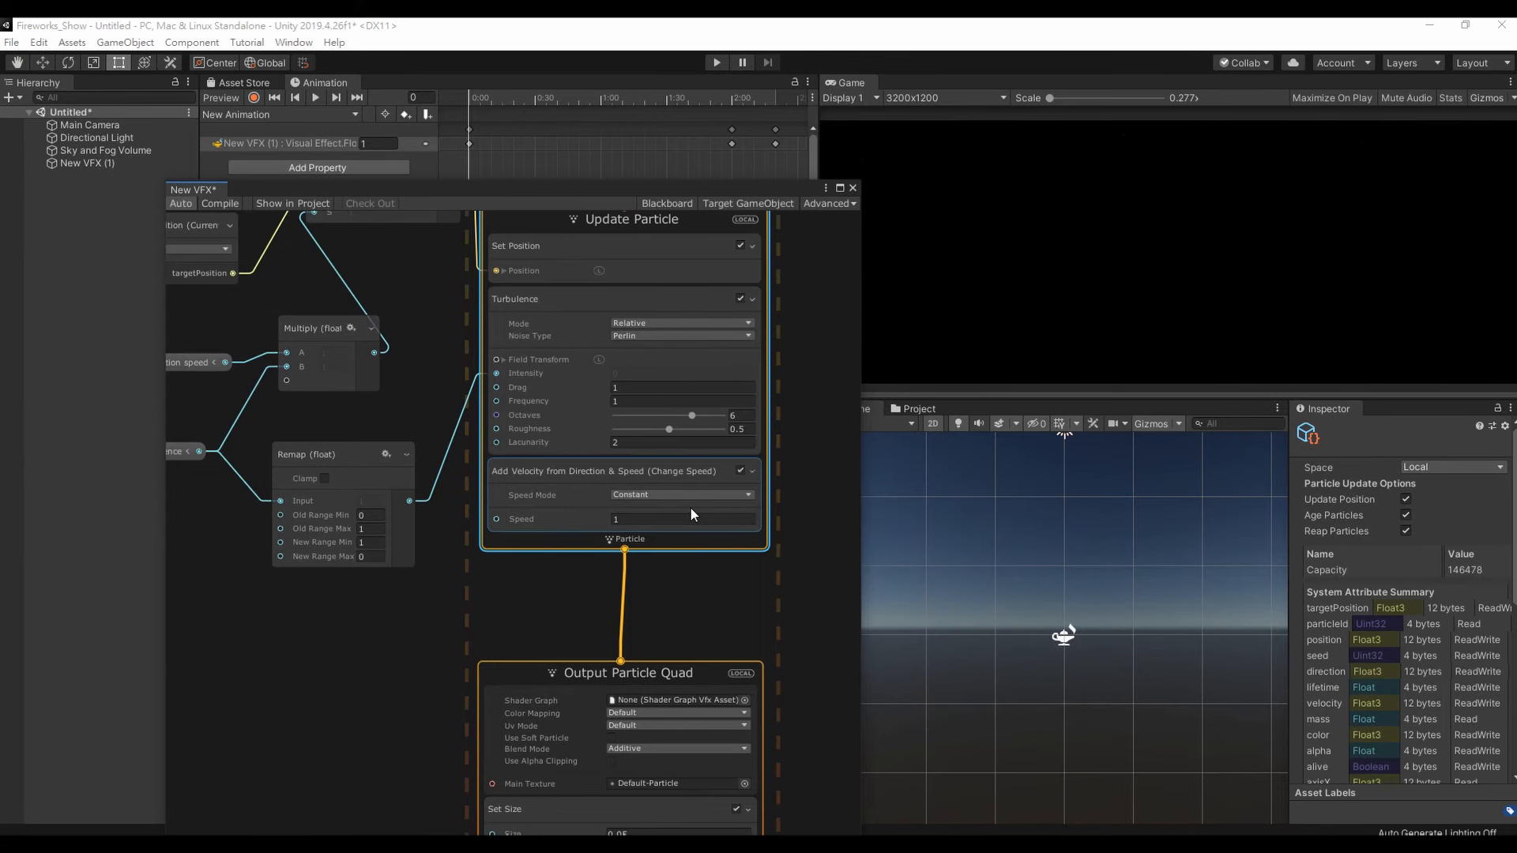
- Create a new float property in the VFX graph's Blackboard and name it explode
{"action": "left_click", "coordinate": [684, 205]}
{"action": "left_click", "coordinate": [404, 233]}
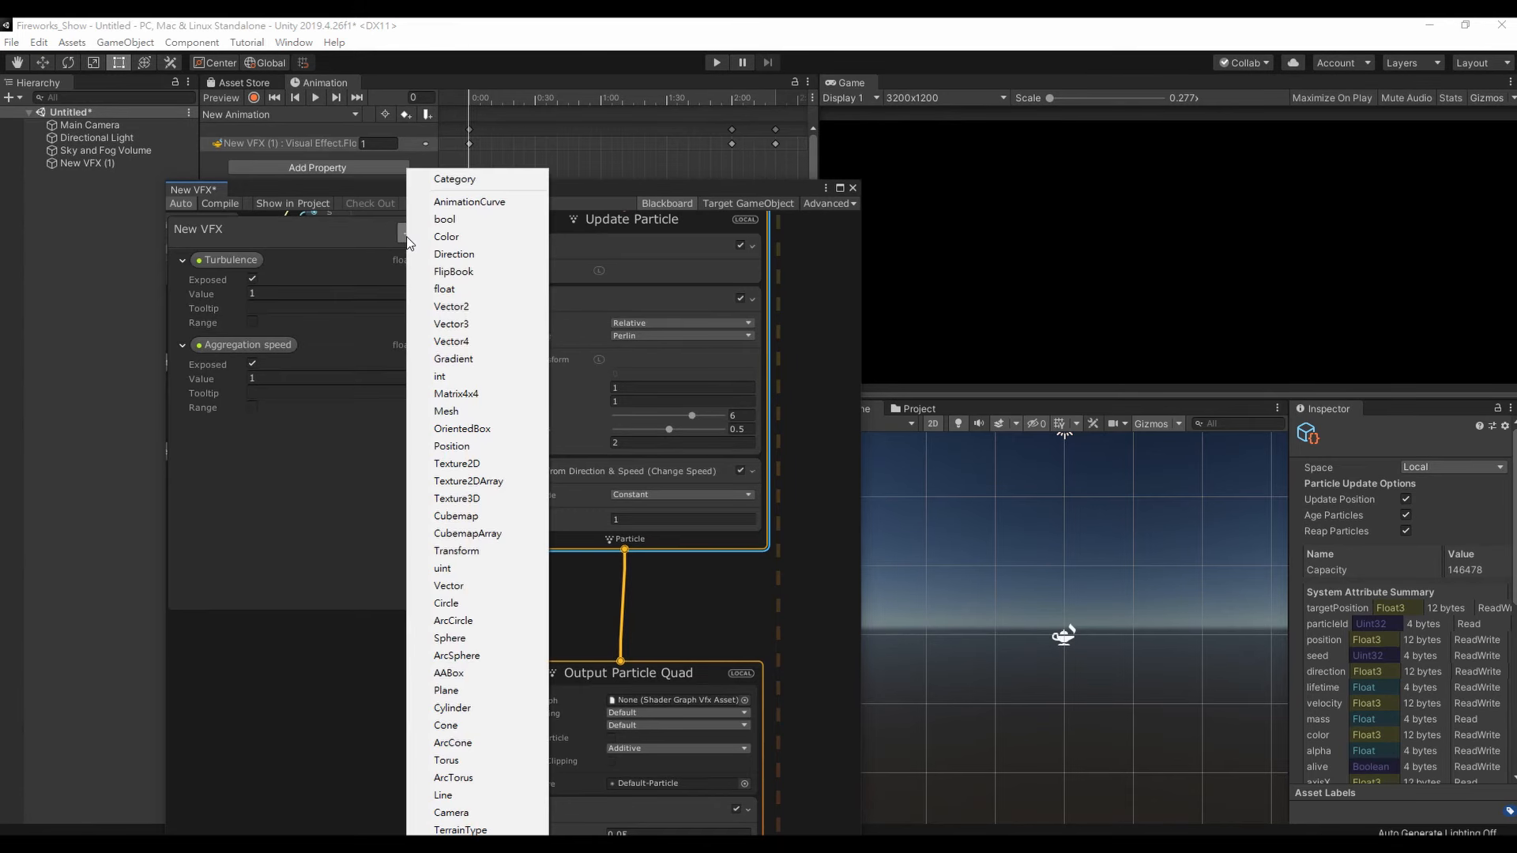
{"action": "left_click", "coordinate": [490, 288]}
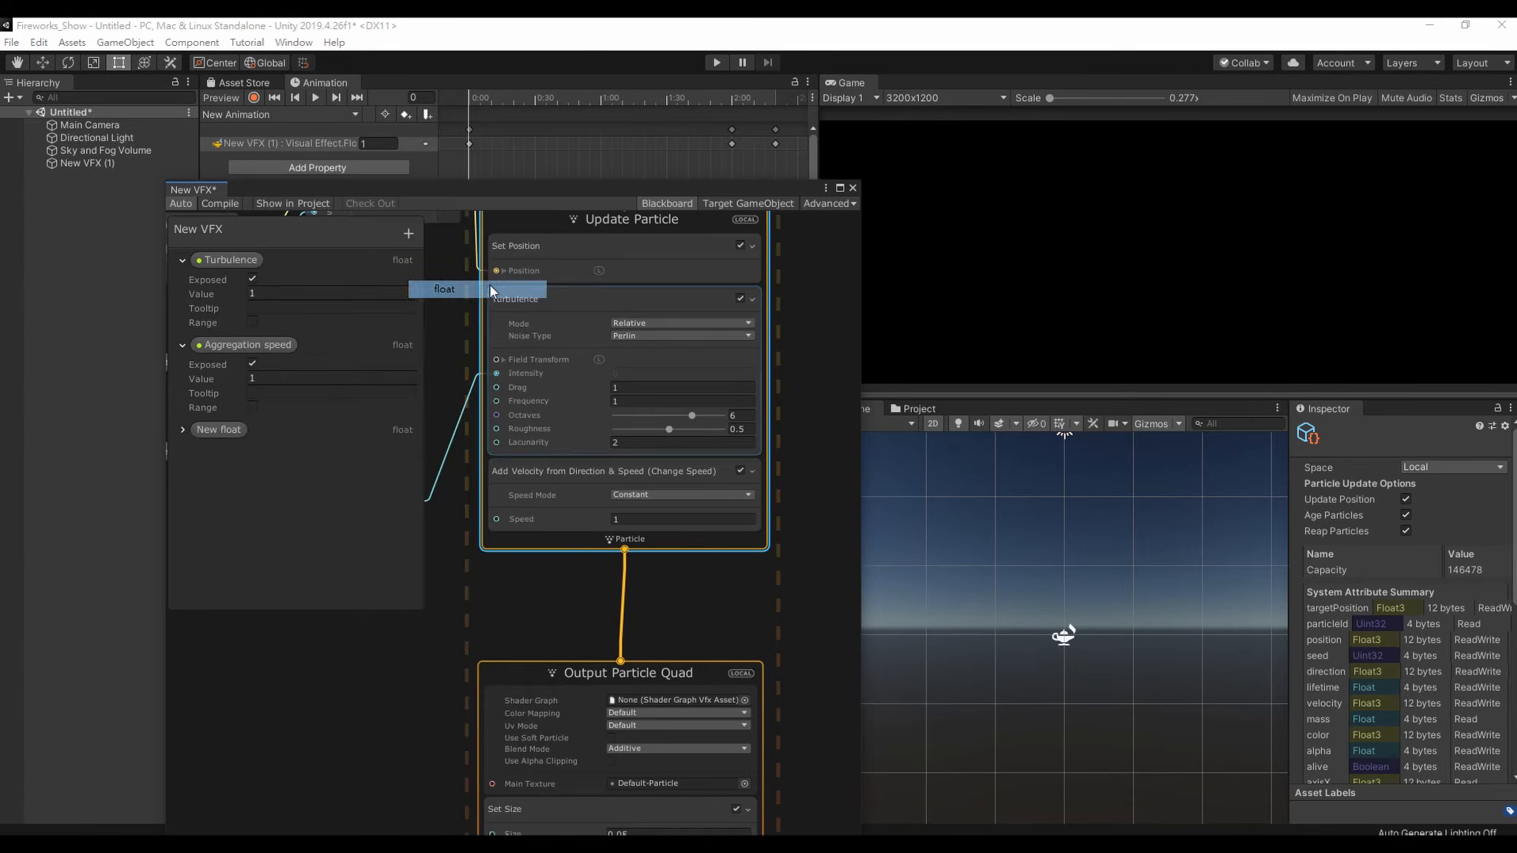
{"action": "double_click", "coordinate": [232, 430]}
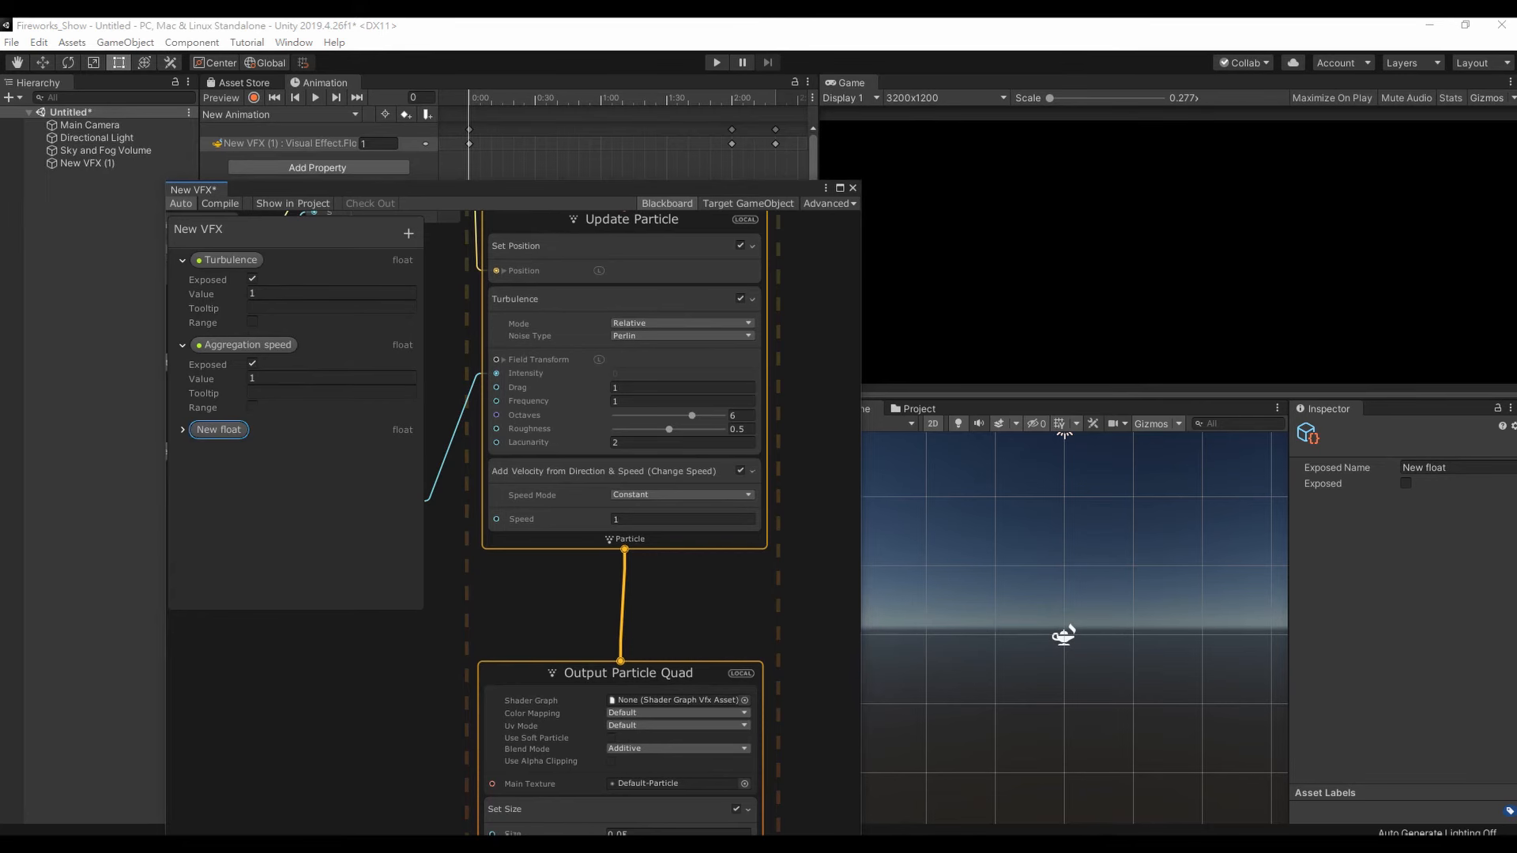
{"action": "double_click", "coordinate": [218, 429]}
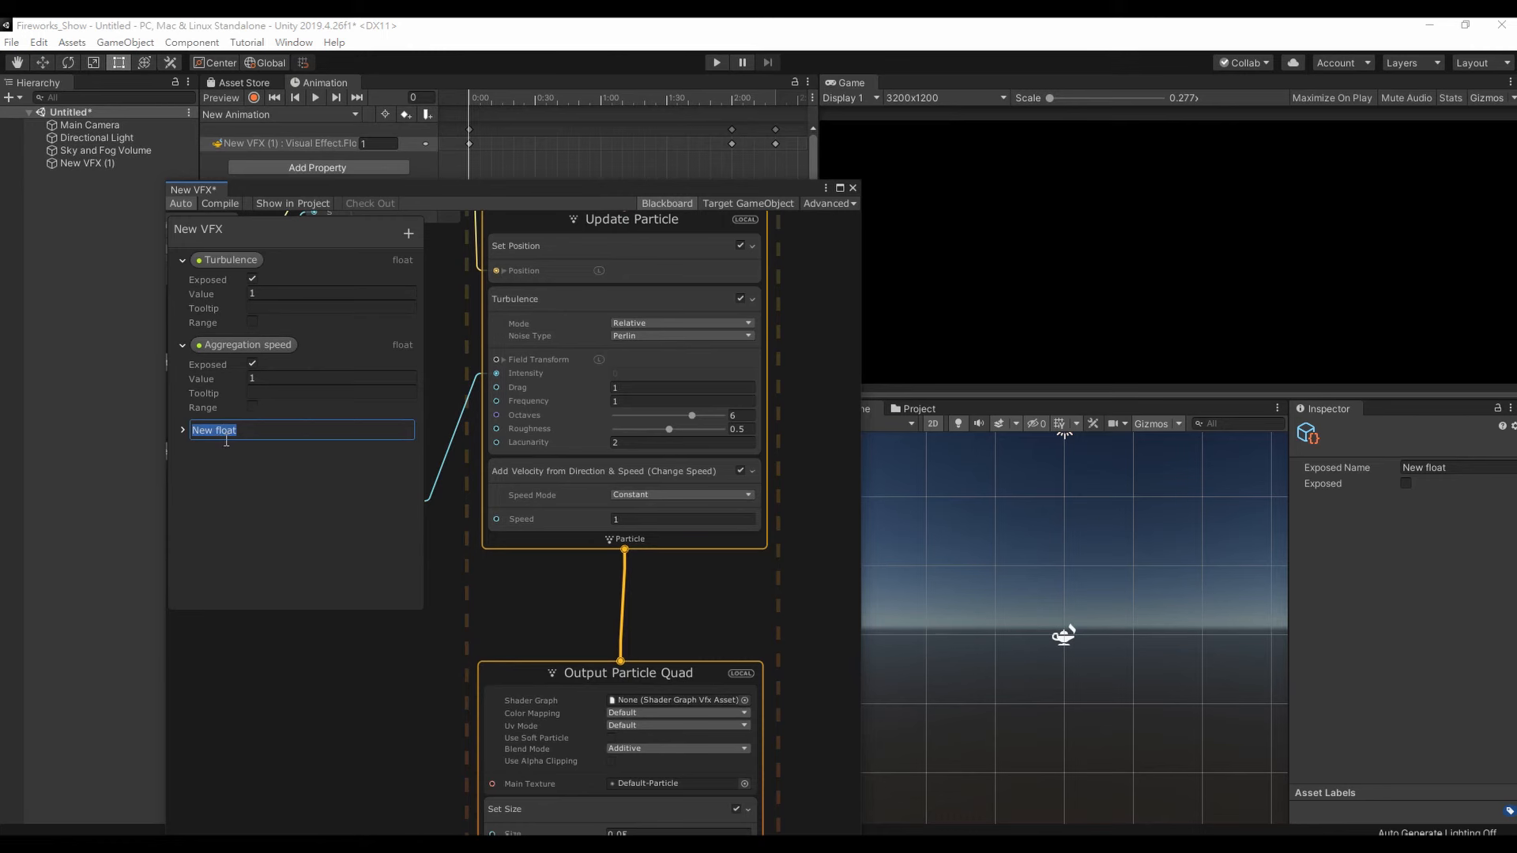
{"action": "type", "text": "explode"}
{"action": "key", "text": "Return"}
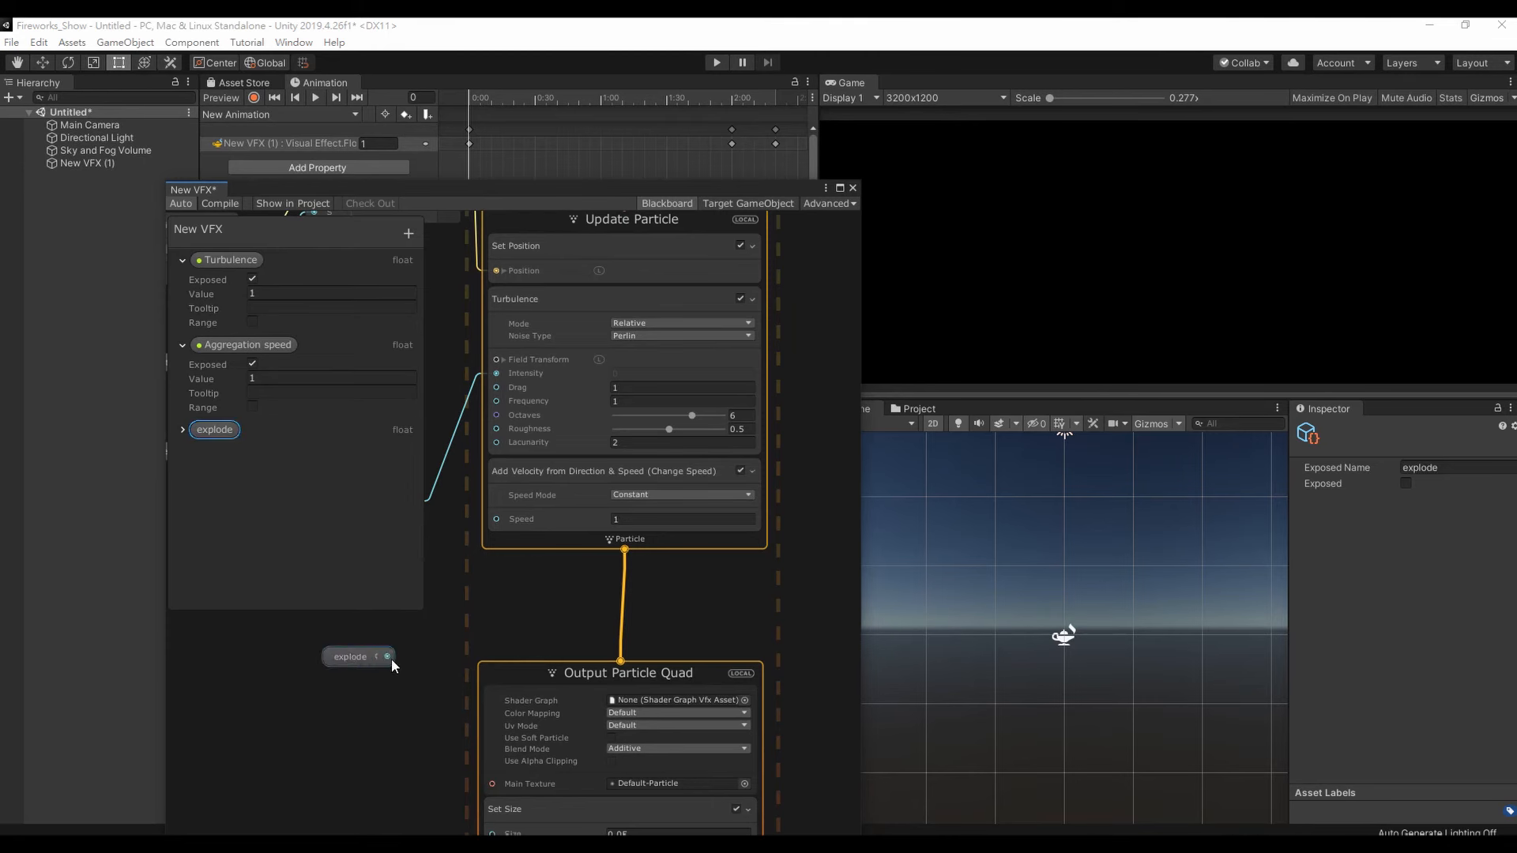
- Connect the explode node to the Speed input of the Add Velocity block and make the explode property exposed
{"action": "left_click_drag", "start_coordinate": [391, 659], "coordinate": [497, 519]}
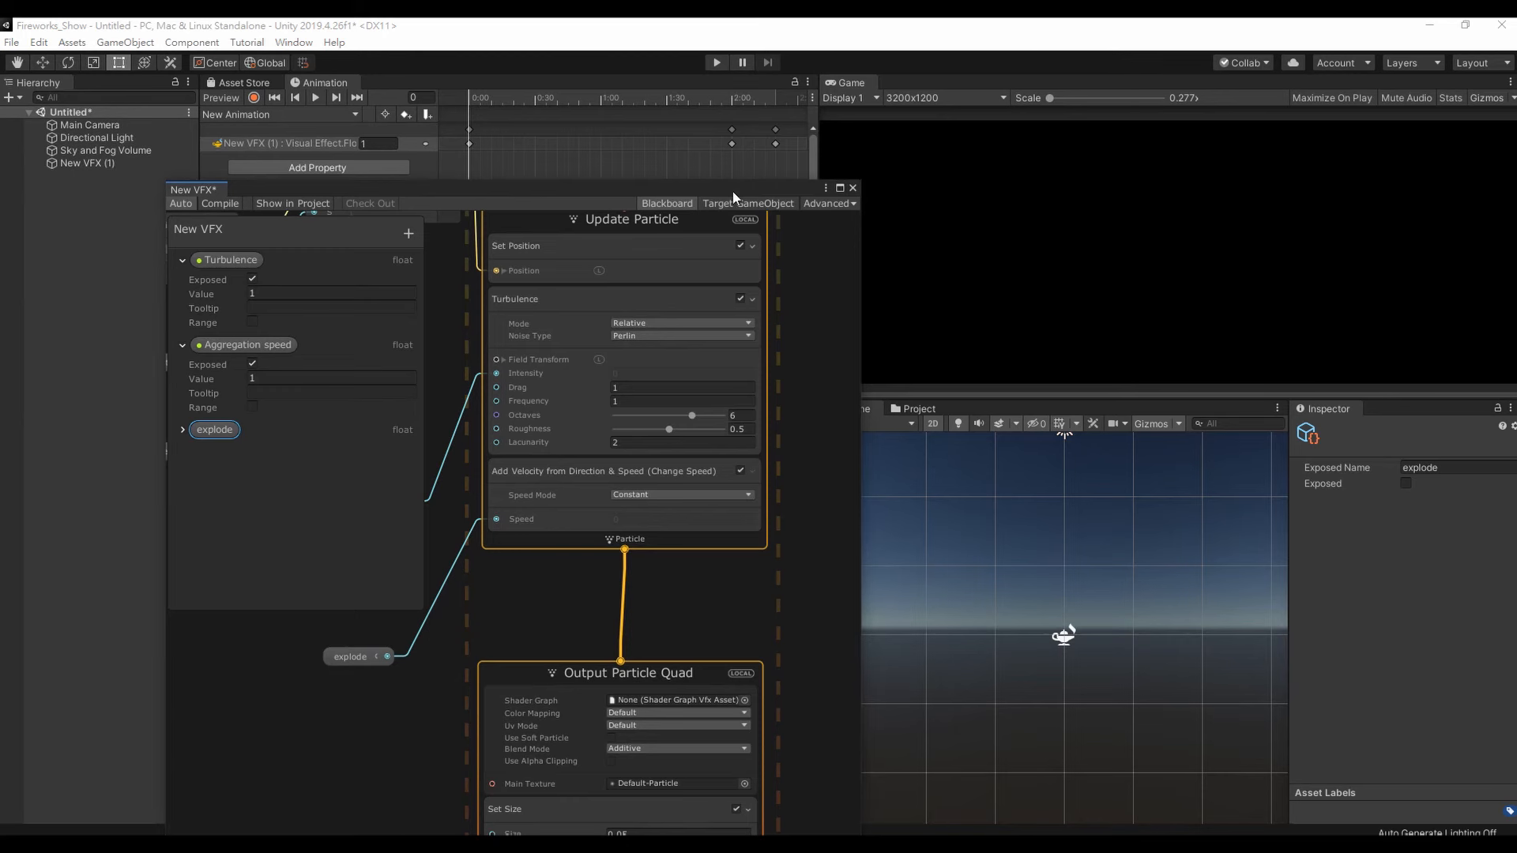
{"action": "left_click_drag", "start_coordinate": [718, 192], "coordinate": [684, 125]}
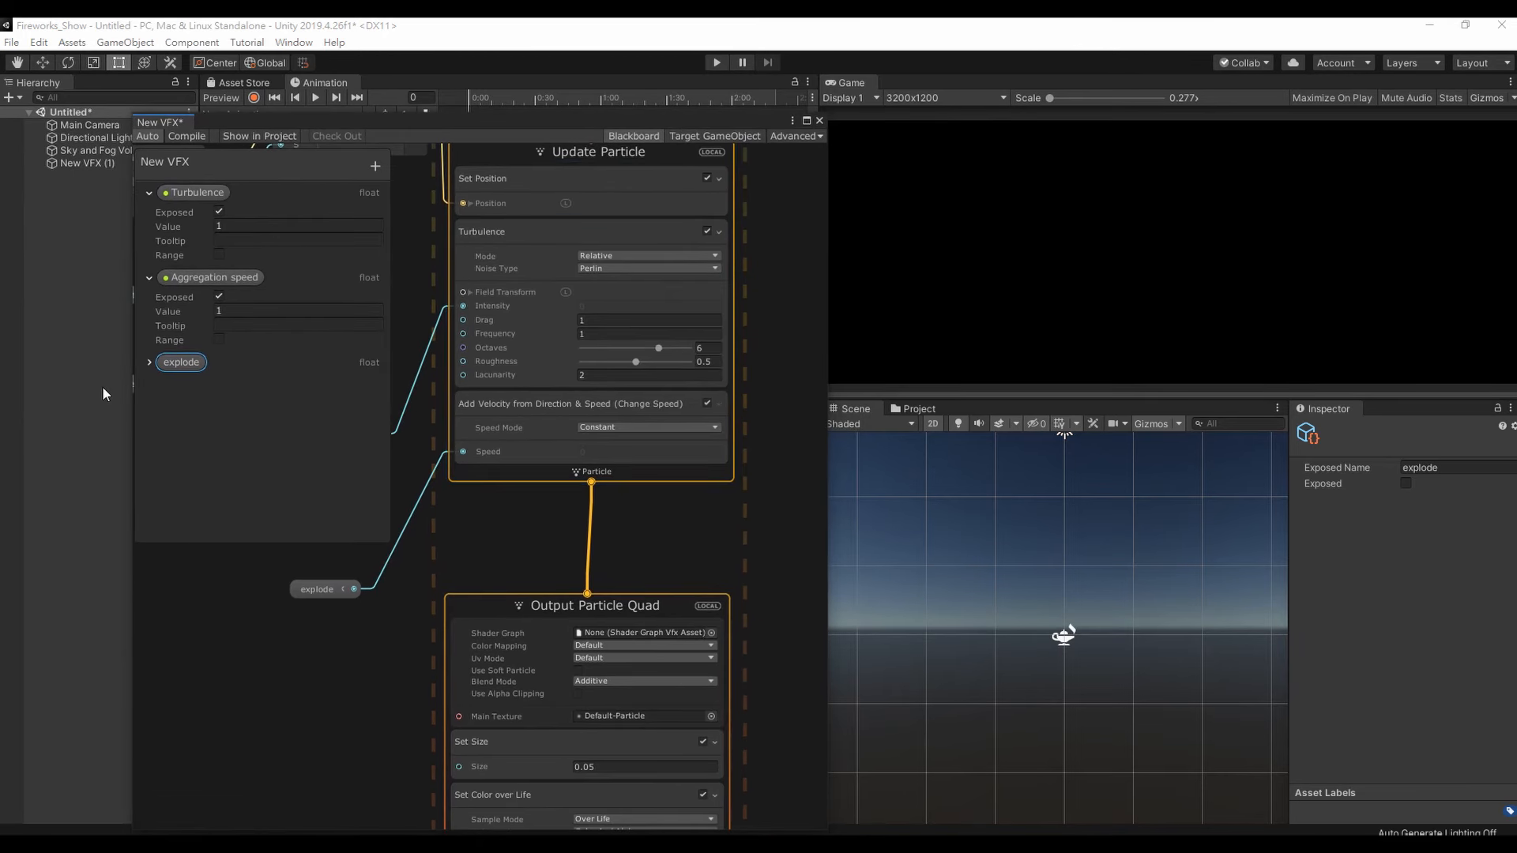
{"action": "left_click", "coordinate": [150, 362]}
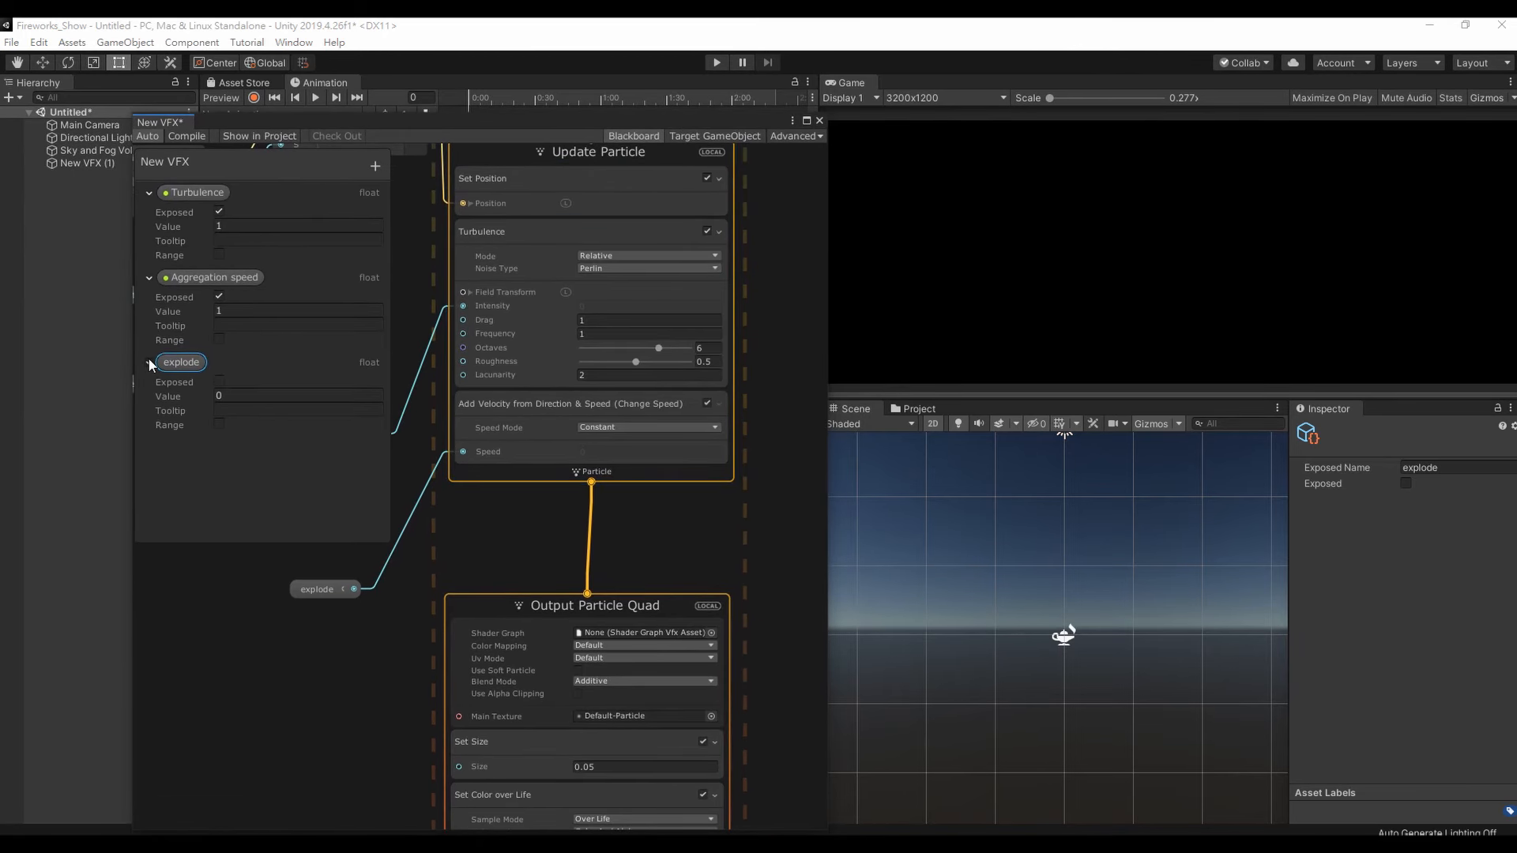
{"action": "left_click", "coordinate": [220, 381]}
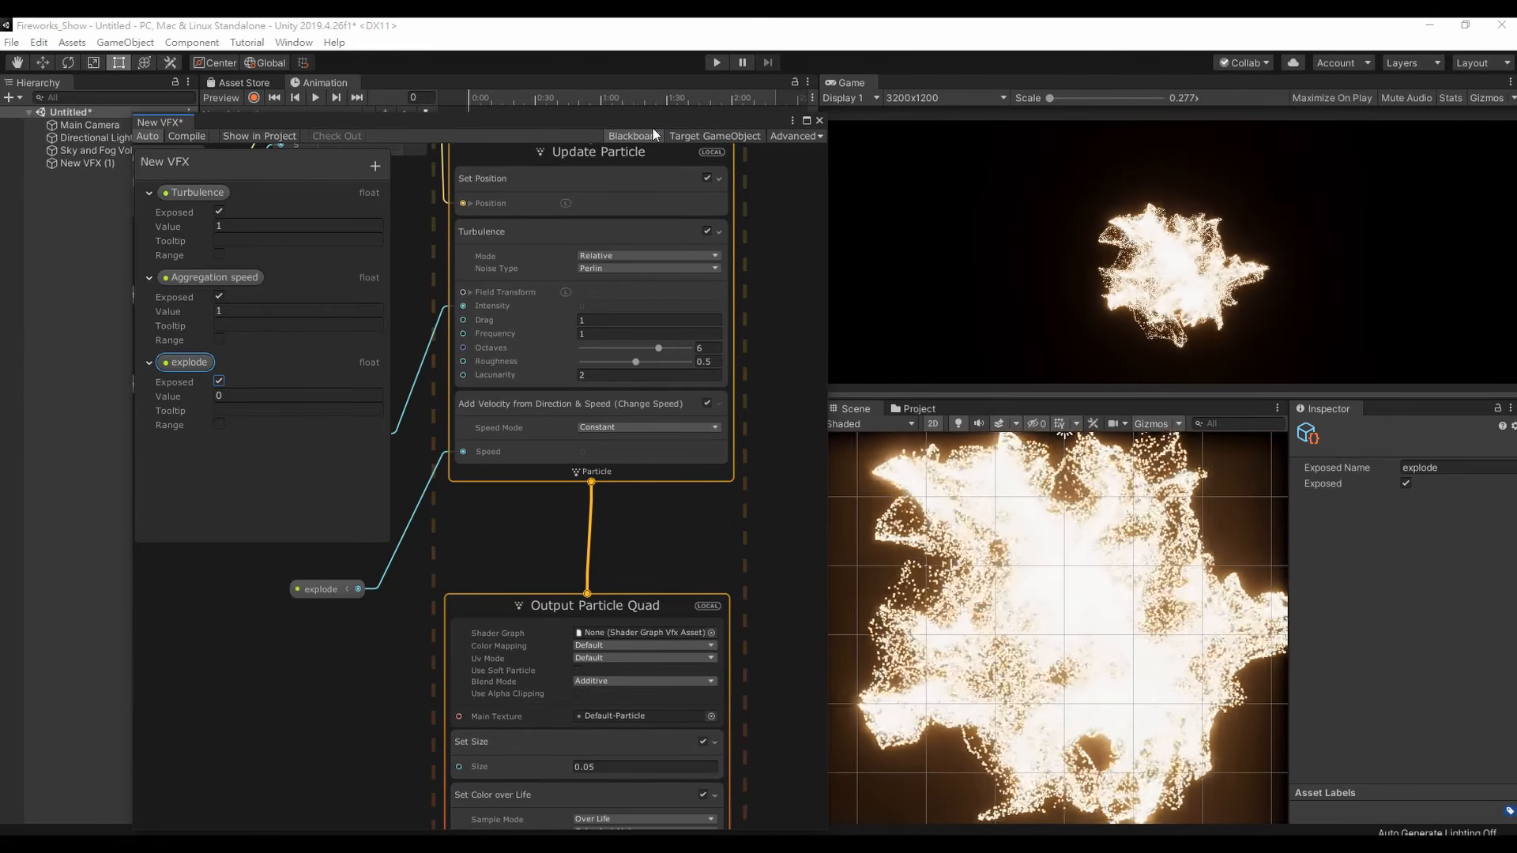
{"action": "left_click_drag", "start_coordinate": [652, 128], "coordinate": [607, 265]}
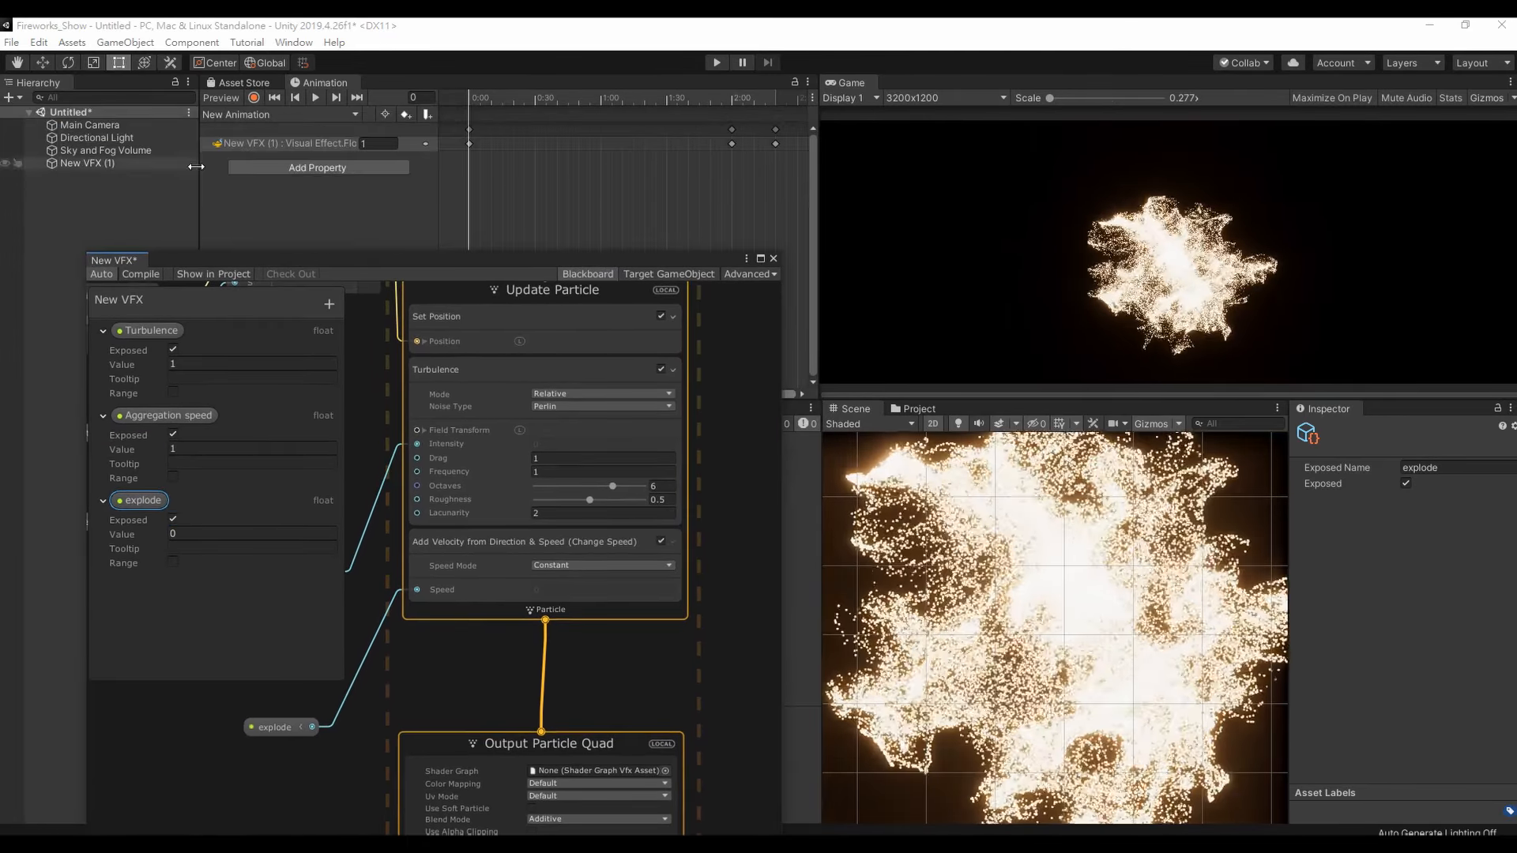
- Enable the explode override on New VFX (1), set Turbulence to 1 and restart the effect
{"action": "left_click", "coordinate": [180, 165]}
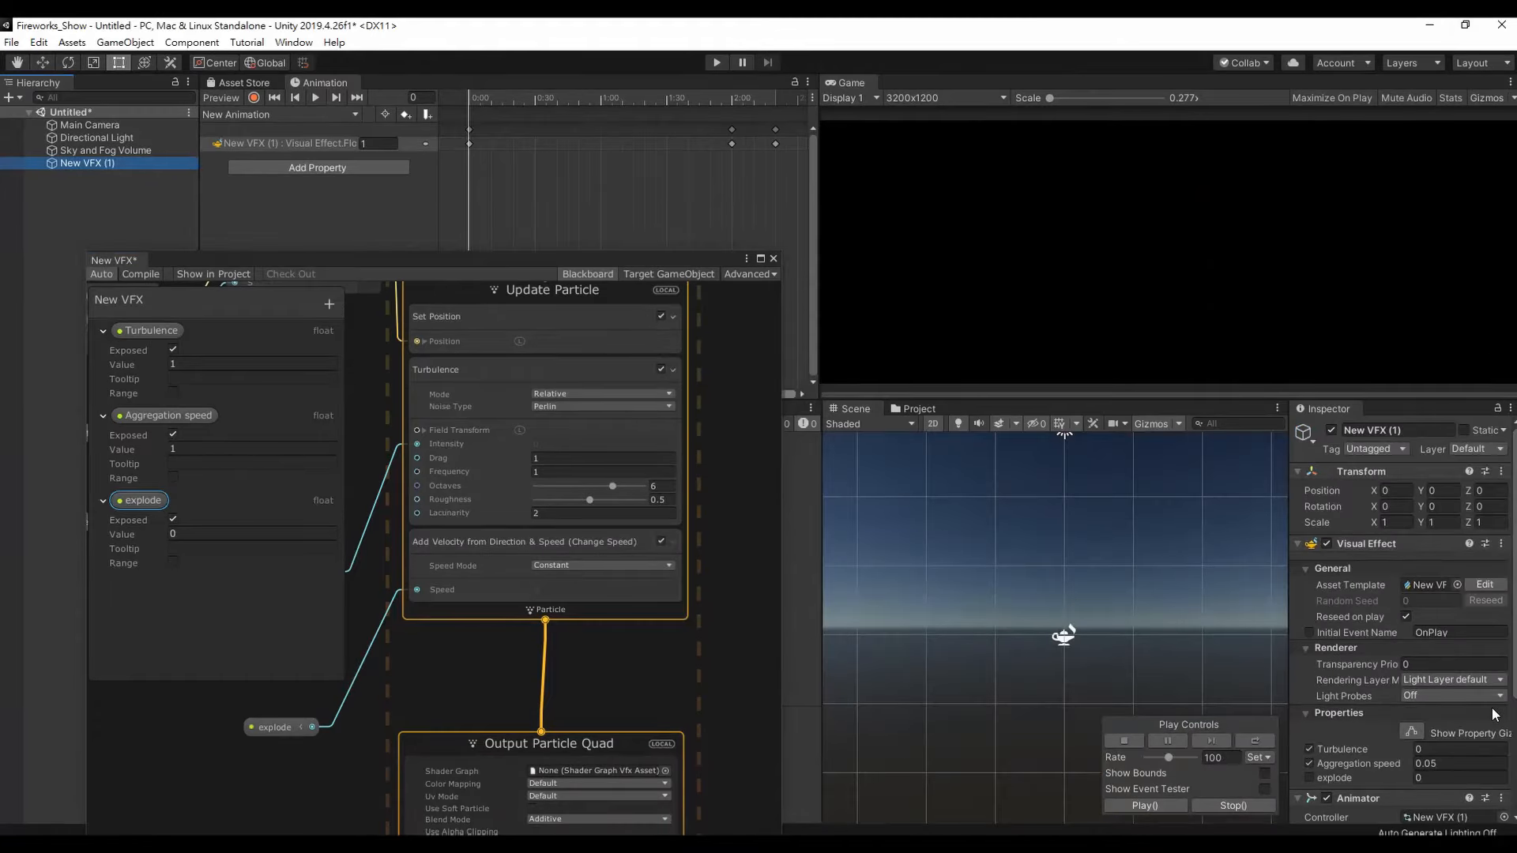
{"action": "left_click", "coordinate": [1309, 778]}
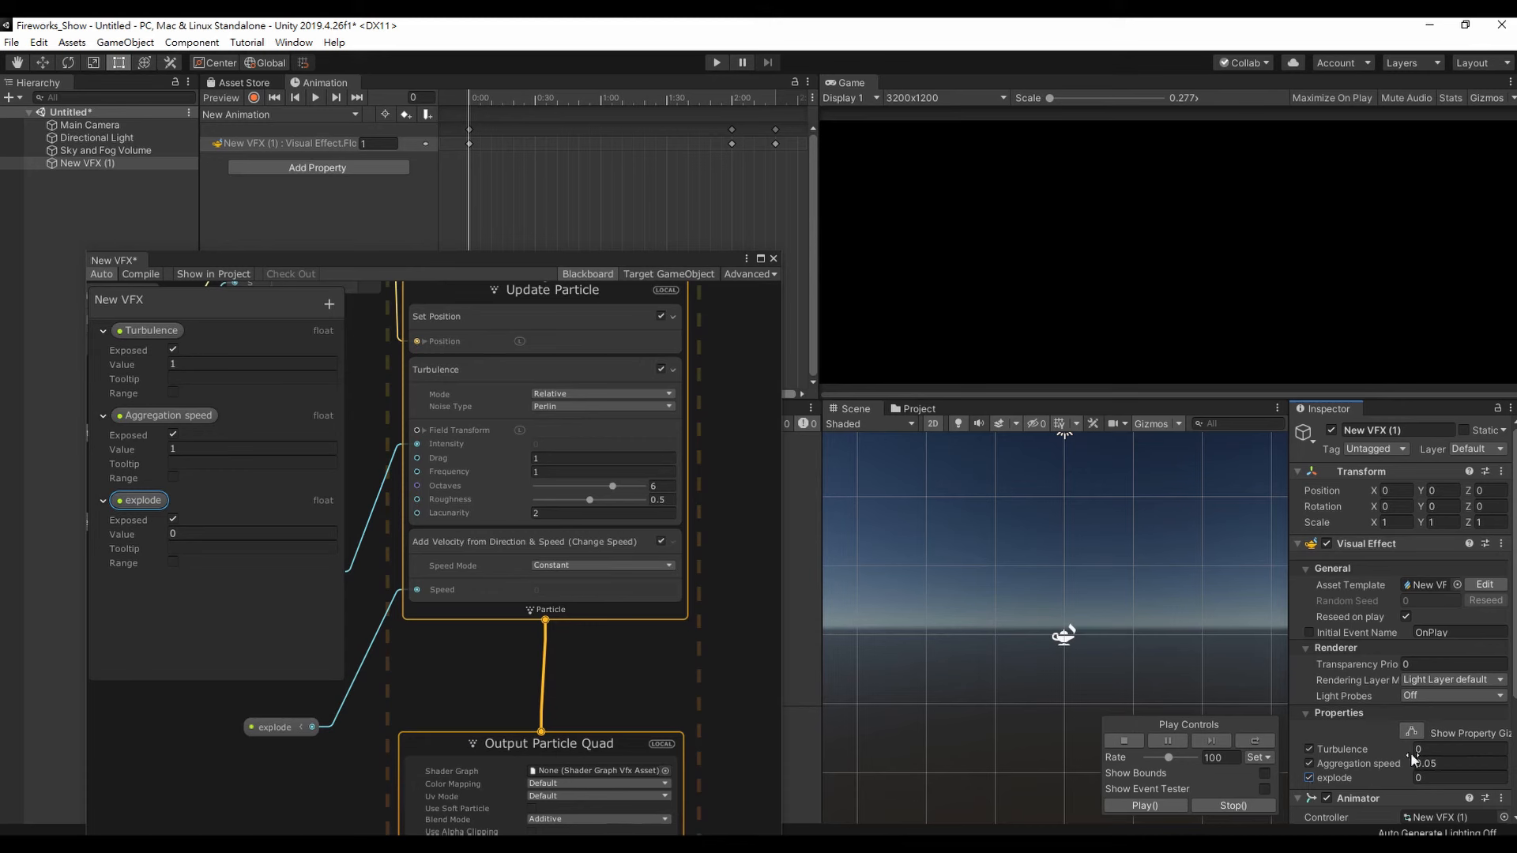
{"action": "left_click", "coordinate": [1448, 746]}
{"action": "left_click", "coordinate": [1272, 739]}
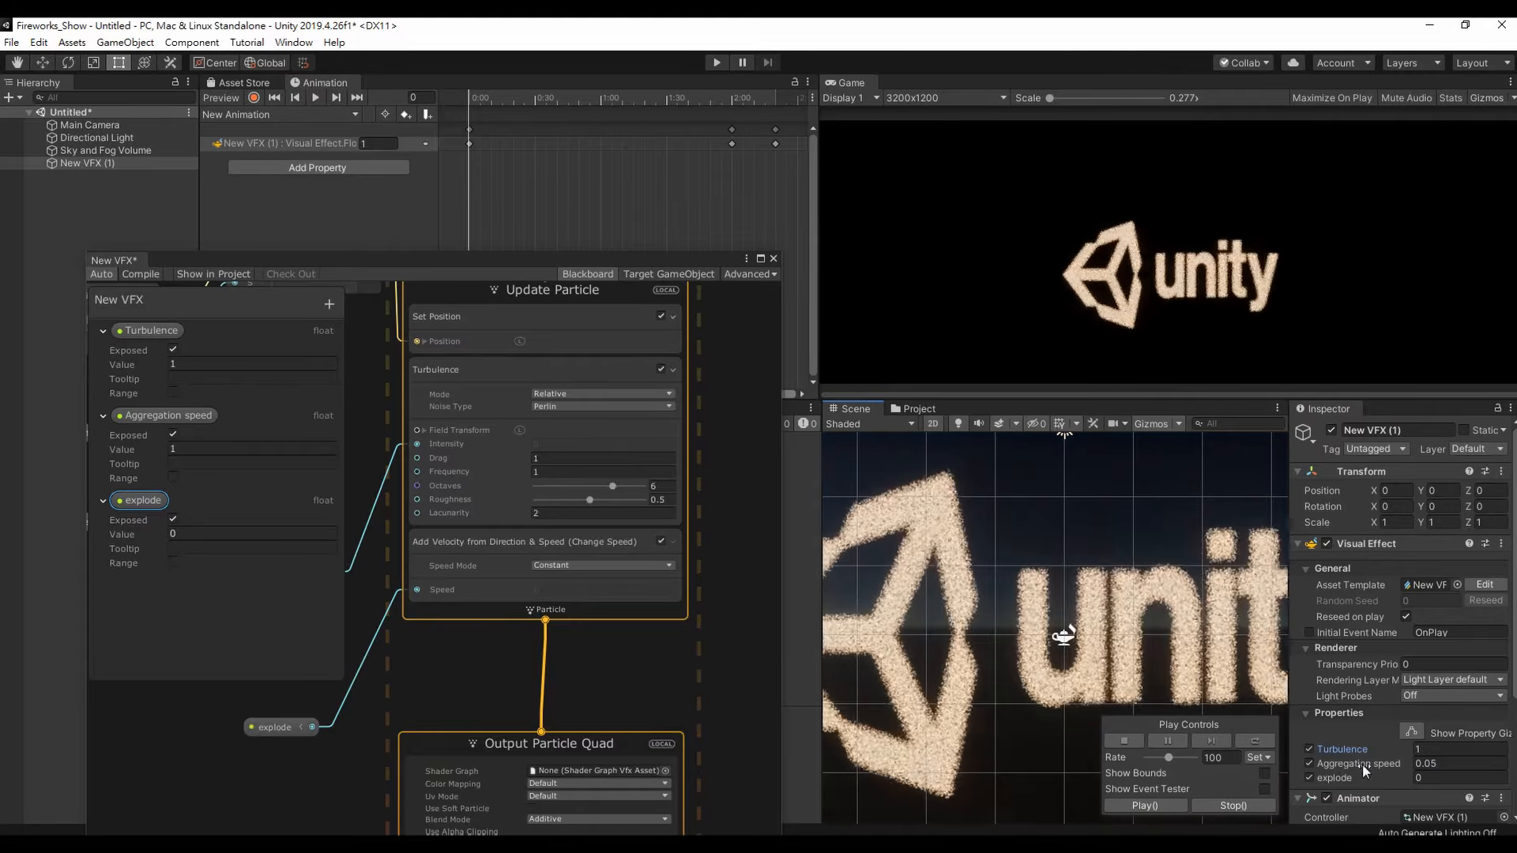
- Set explode to 1 and Turbulence to 0 on New VFX (1) to test the explosion
{"action": "left_click", "coordinate": [1427, 776]}
{"action": "type", "text": "1"}
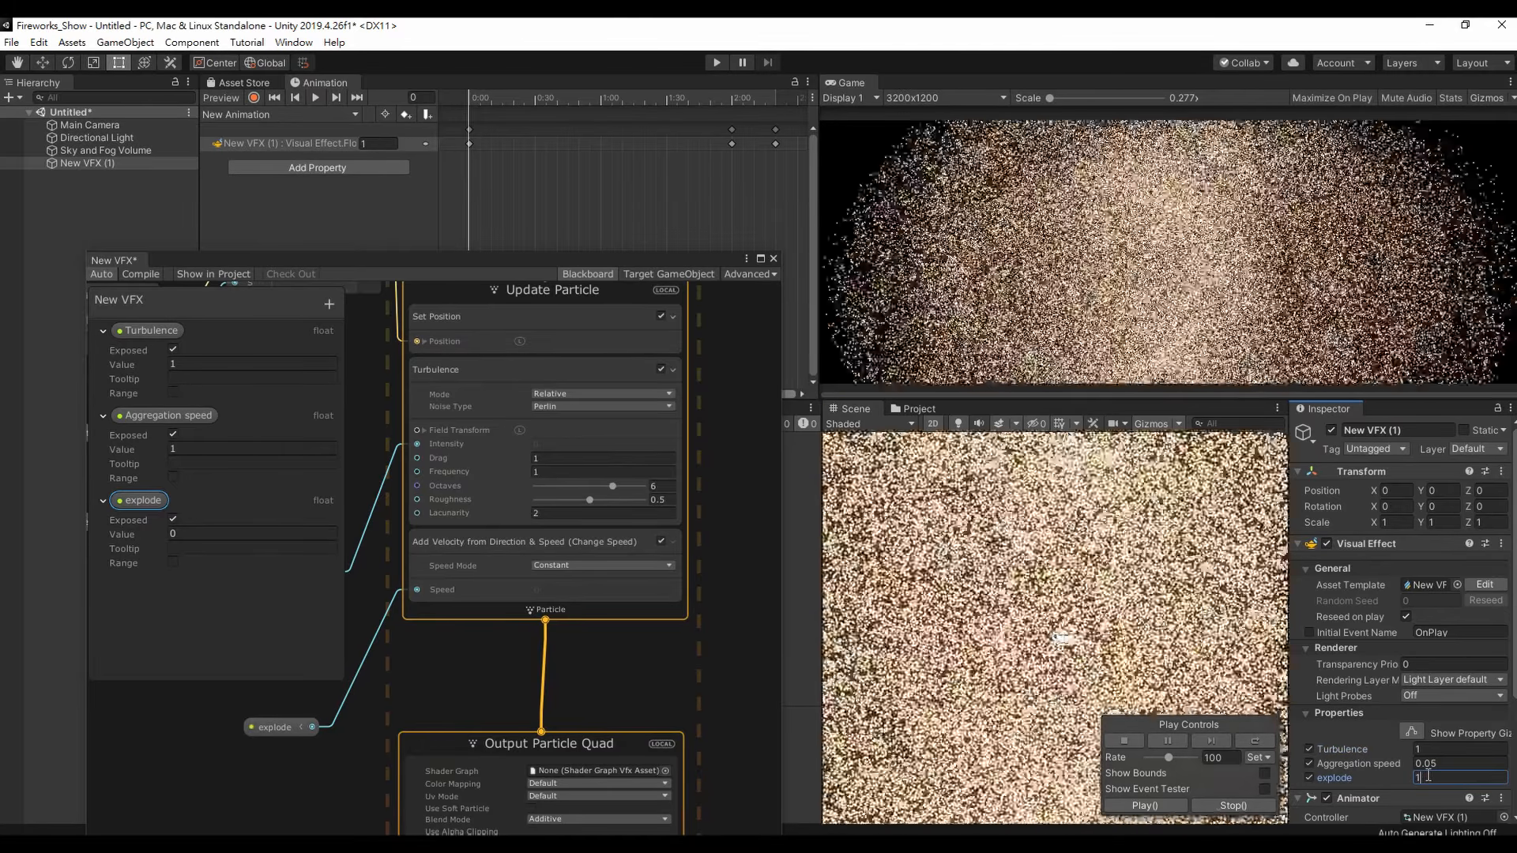
{"action": "left_click", "coordinate": [1429, 748]}
{"action": "type", "text": "0"}
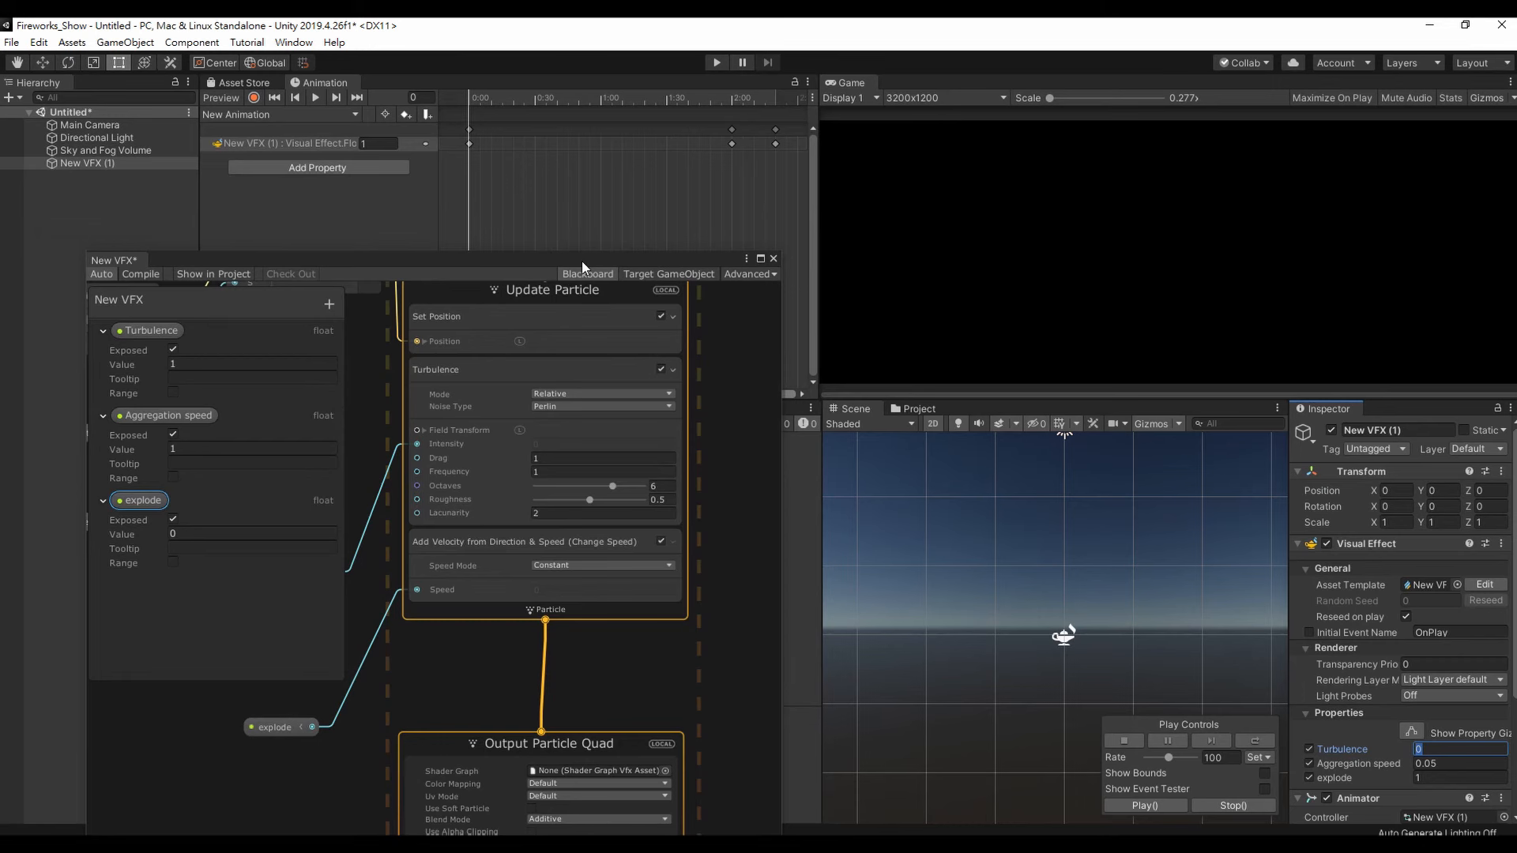
- Start keyframe recording at frame 121 of New Animation and key explode at 0, with the animation's property list widened
{"action": "left_click_drag", "start_coordinate": [582, 260], "coordinate": [572, 438]}
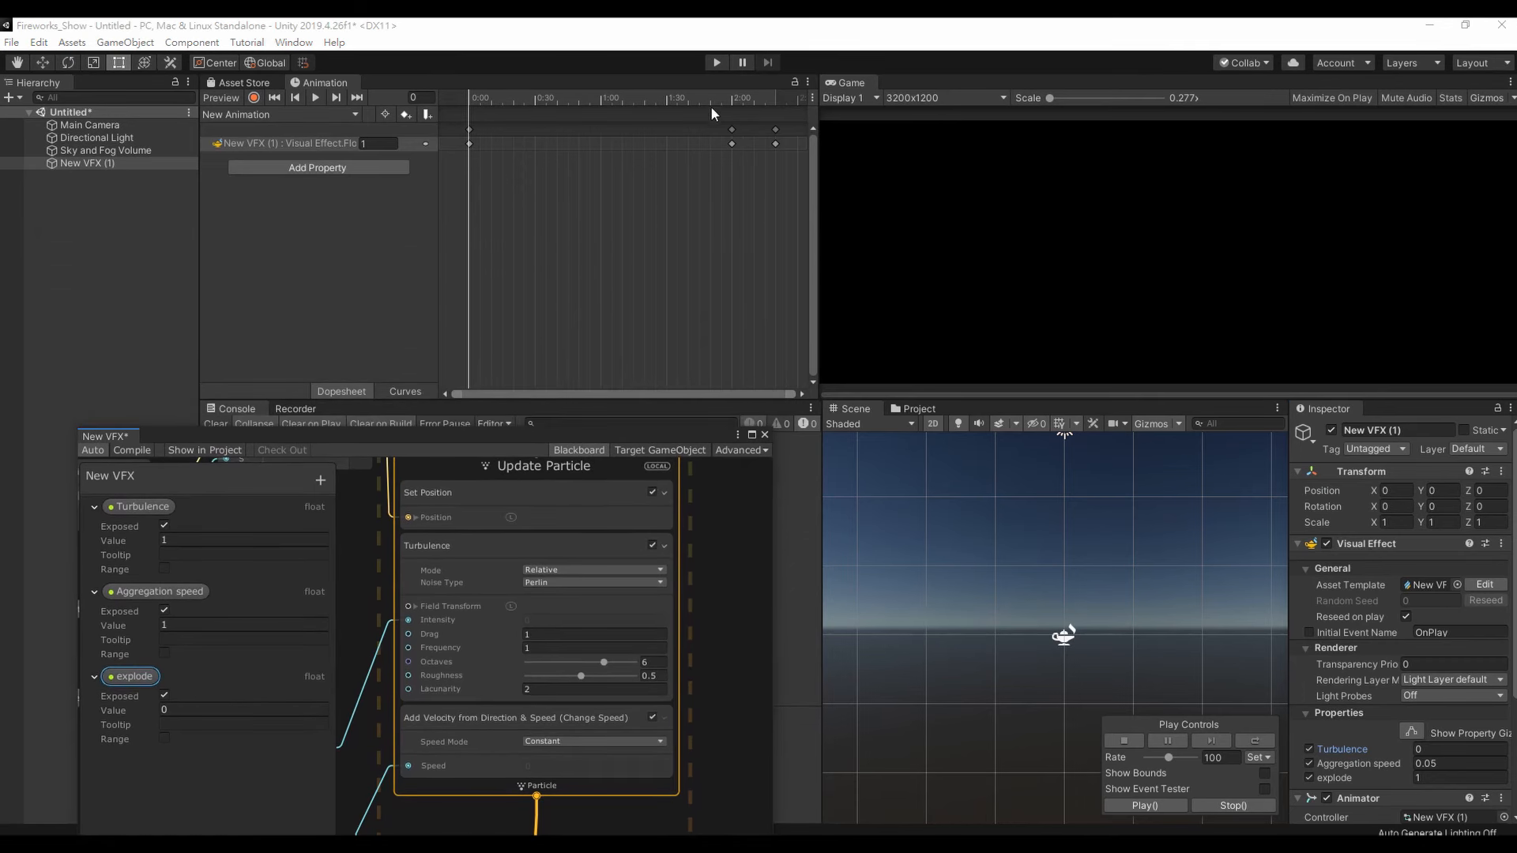
{"action": "left_click", "coordinate": [733, 94]}
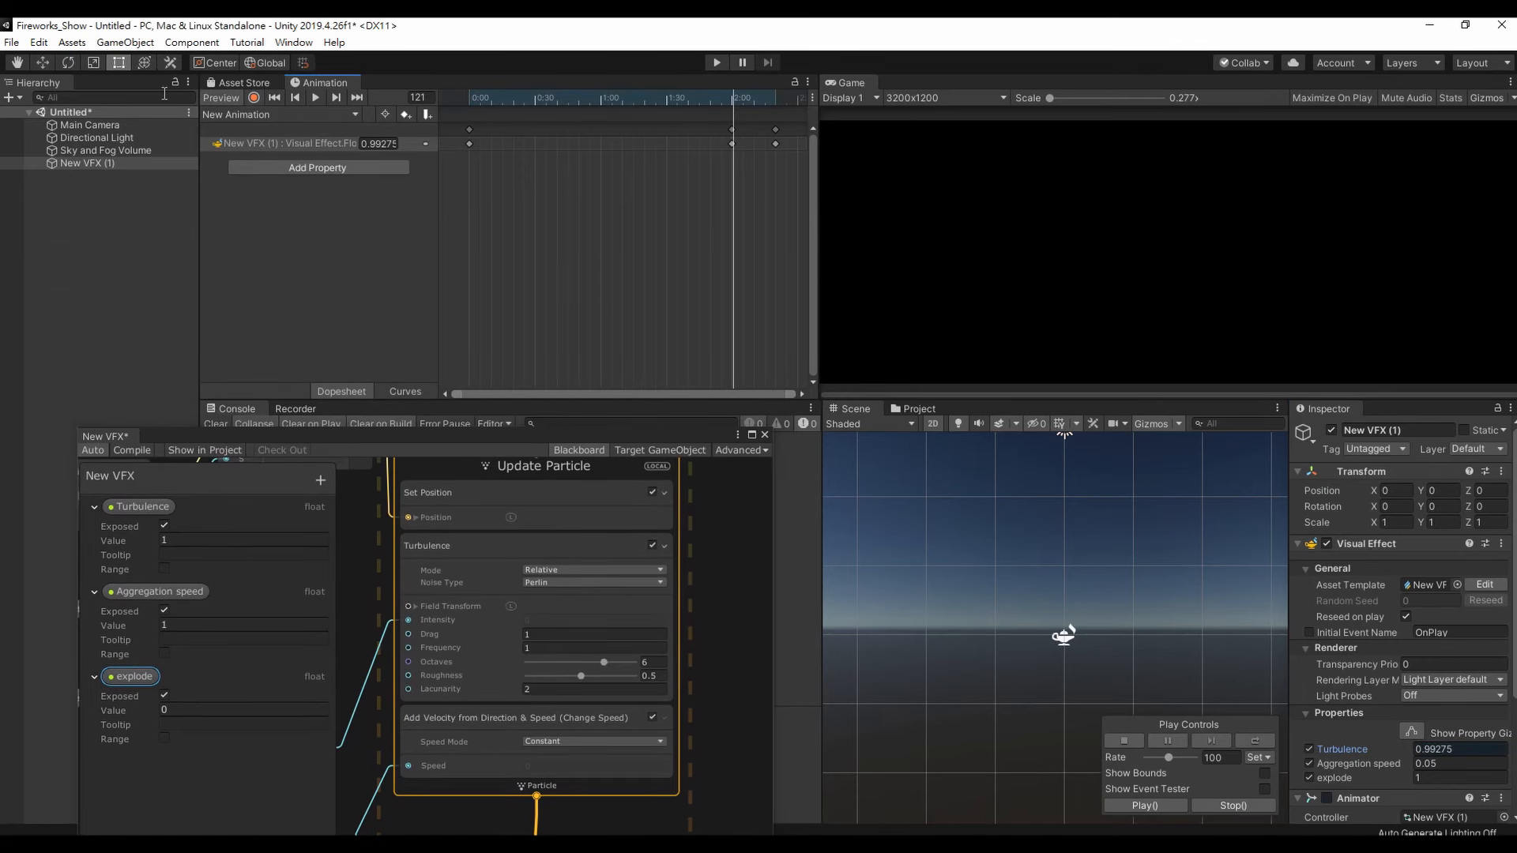
{"action": "left_click", "coordinate": [254, 97]}
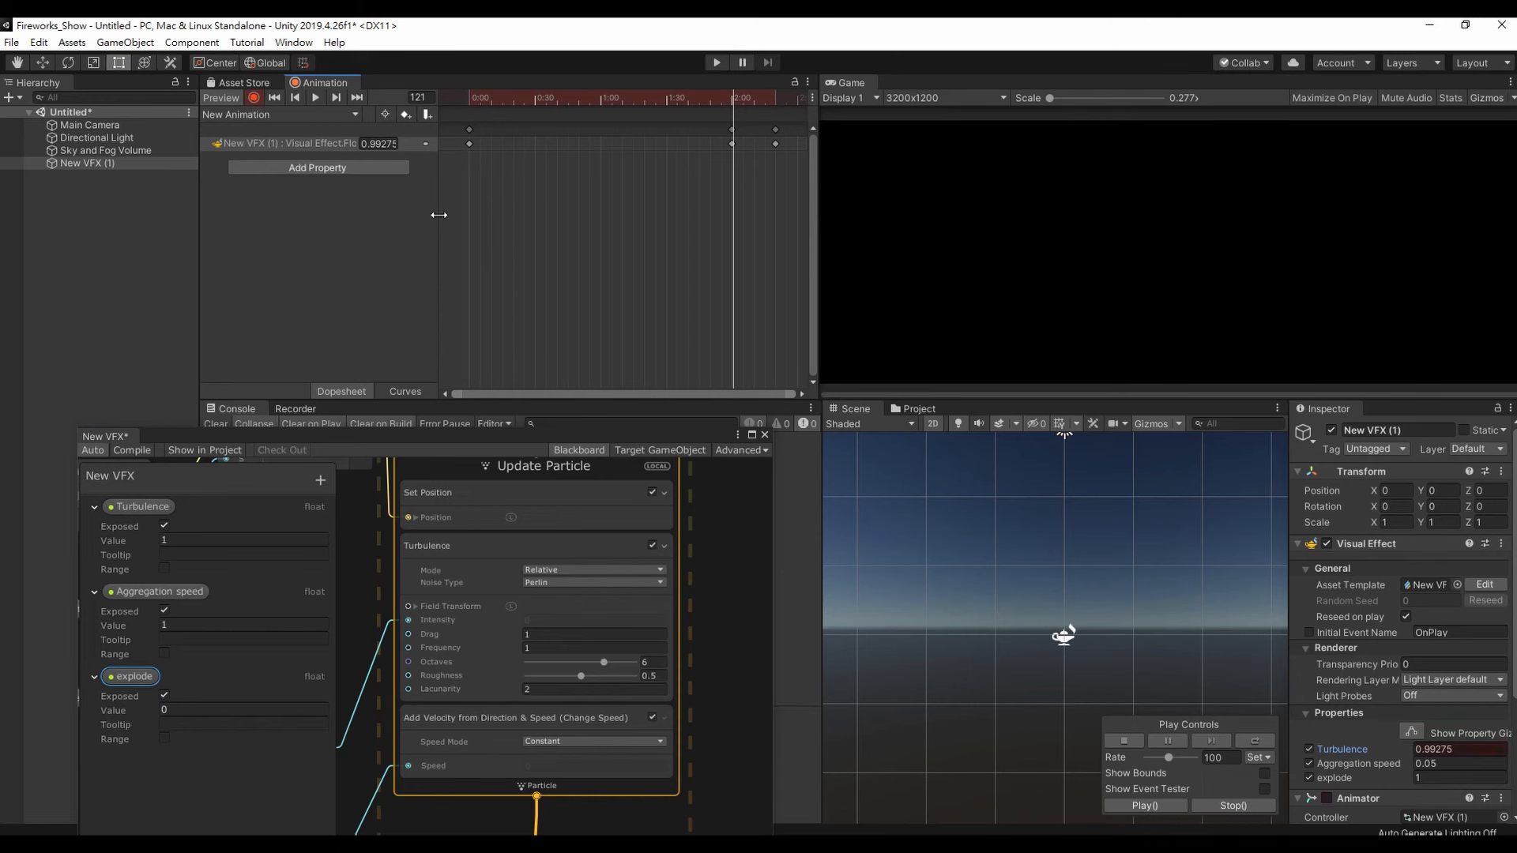
{"action": "left_click_drag", "start_coordinate": [438, 215], "coordinate": [476, 228]}
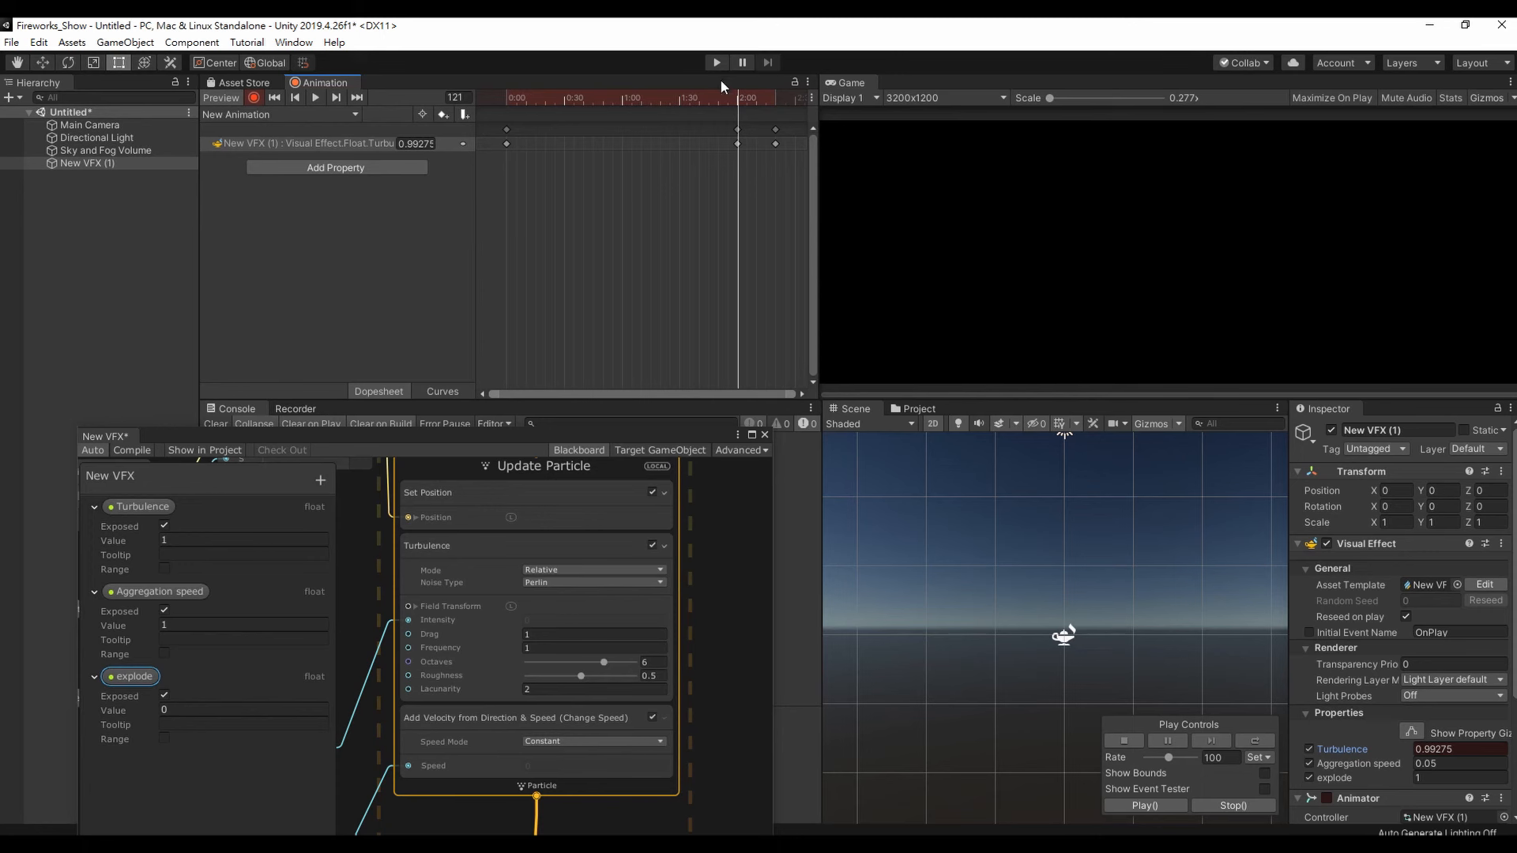
{"action": "left_click_drag", "start_coordinate": [738, 96], "coordinate": [739, 97]}
{"action": "left_click", "coordinate": [1426, 778]}
{"action": "type", "text": "0"}
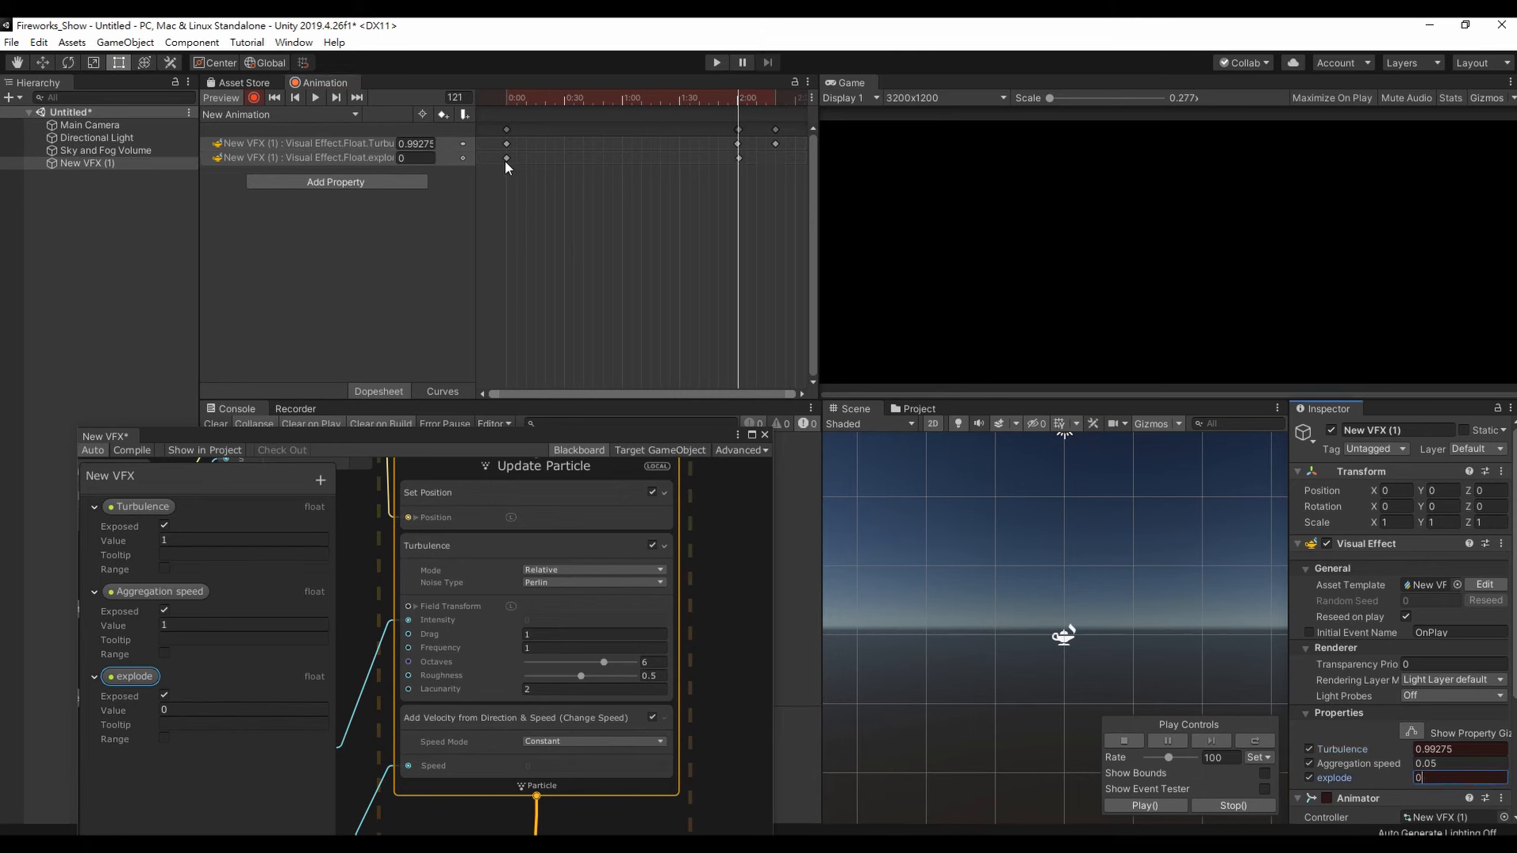
- Align explode's first keyframe with Turbulence's last keyframe shortly after the frame 121 keys, and return the playhead to frame 0
{"action": "left_click_drag", "start_coordinate": [507, 158], "coordinate": [765, 160]}
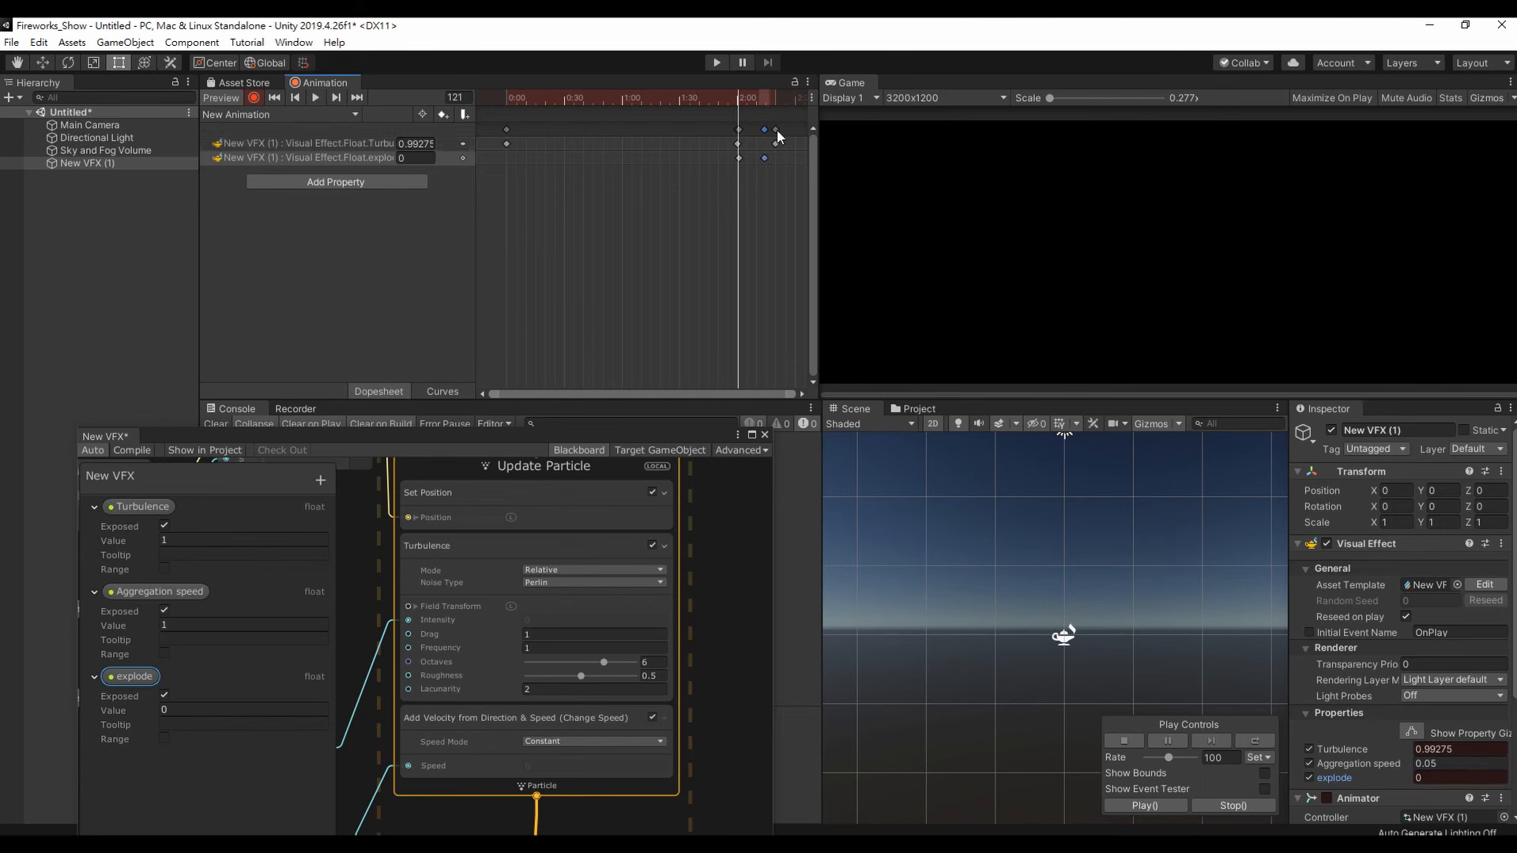
{"action": "left_click_drag", "start_coordinate": [776, 129], "coordinate": [767, 128]}
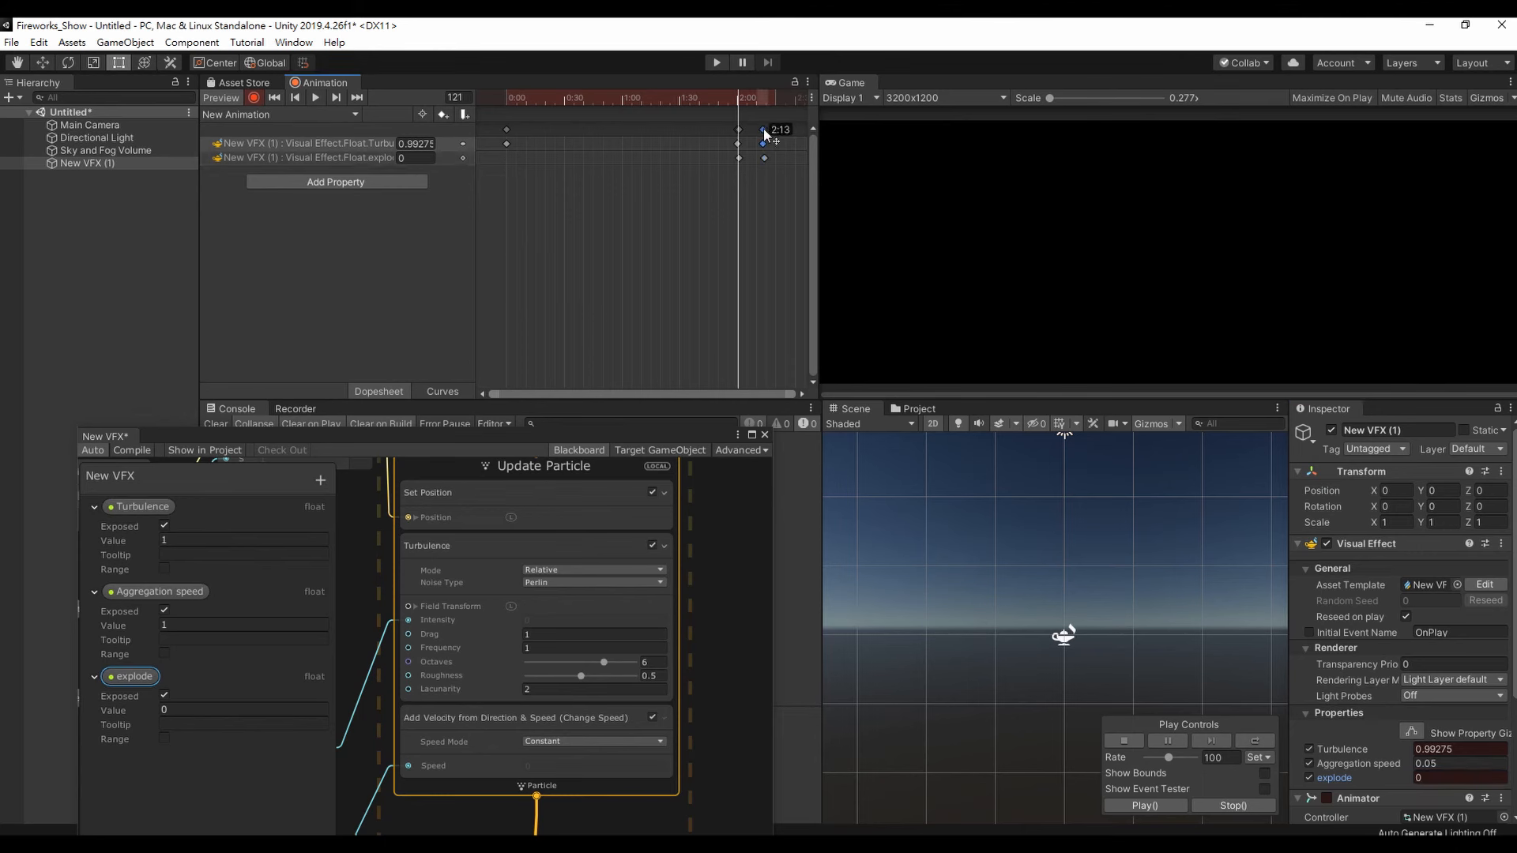
{"action": "left_click_drag", "start_coordinate": [741, 93], "coordinate": [505, 103]}
{"action": "left_click", "coordinate": [772, 192]}
- Turn off keyframe recording and run the scene in Play mode to test the animation
{"action": "left_click", "coordinate": [261, 97]}
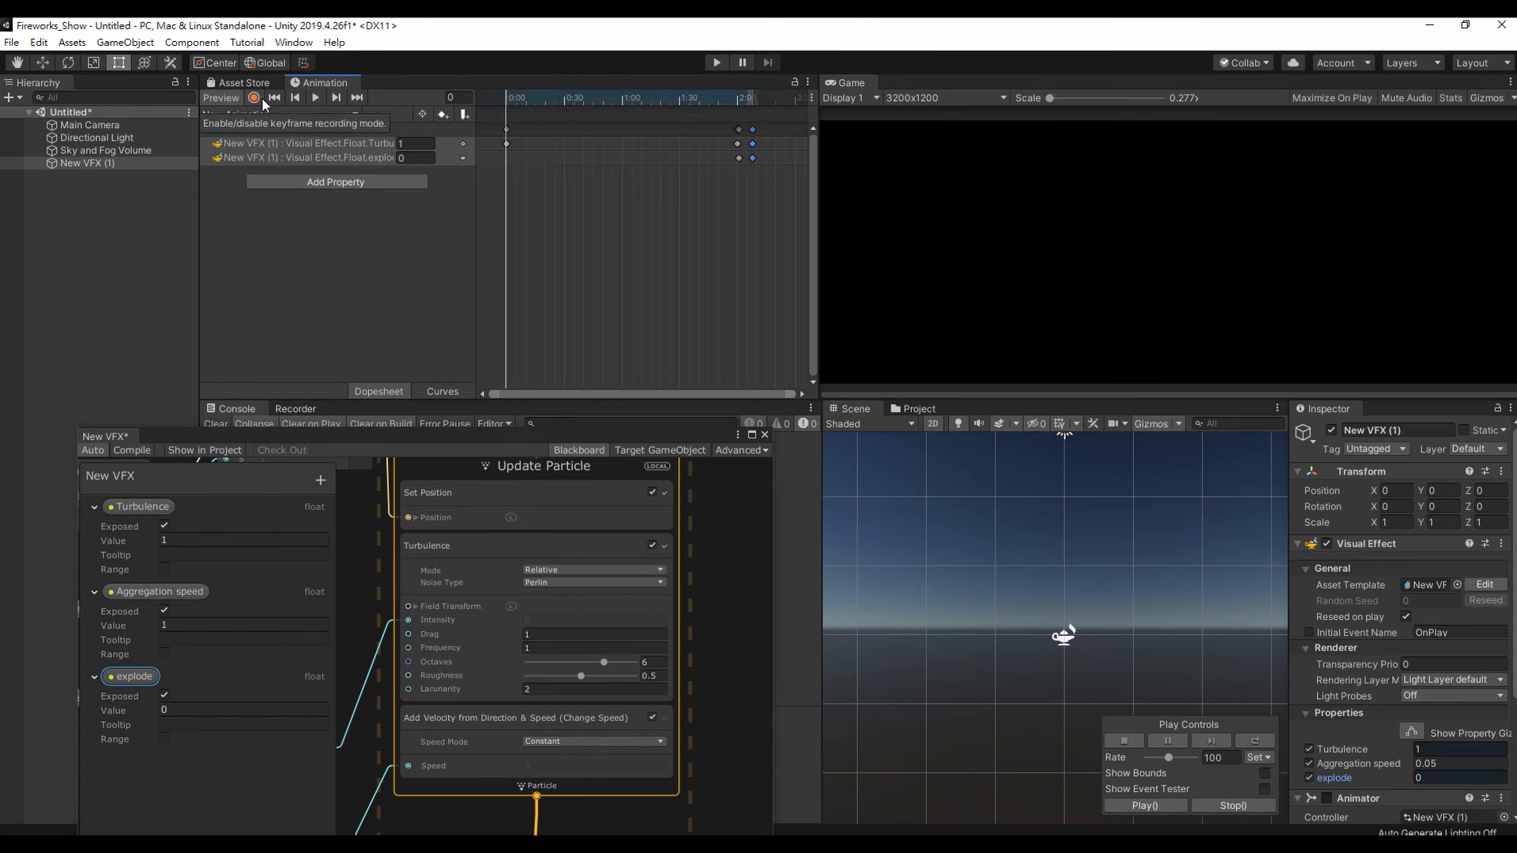
{"action": "left_click", "coordinate": [716, 64]}
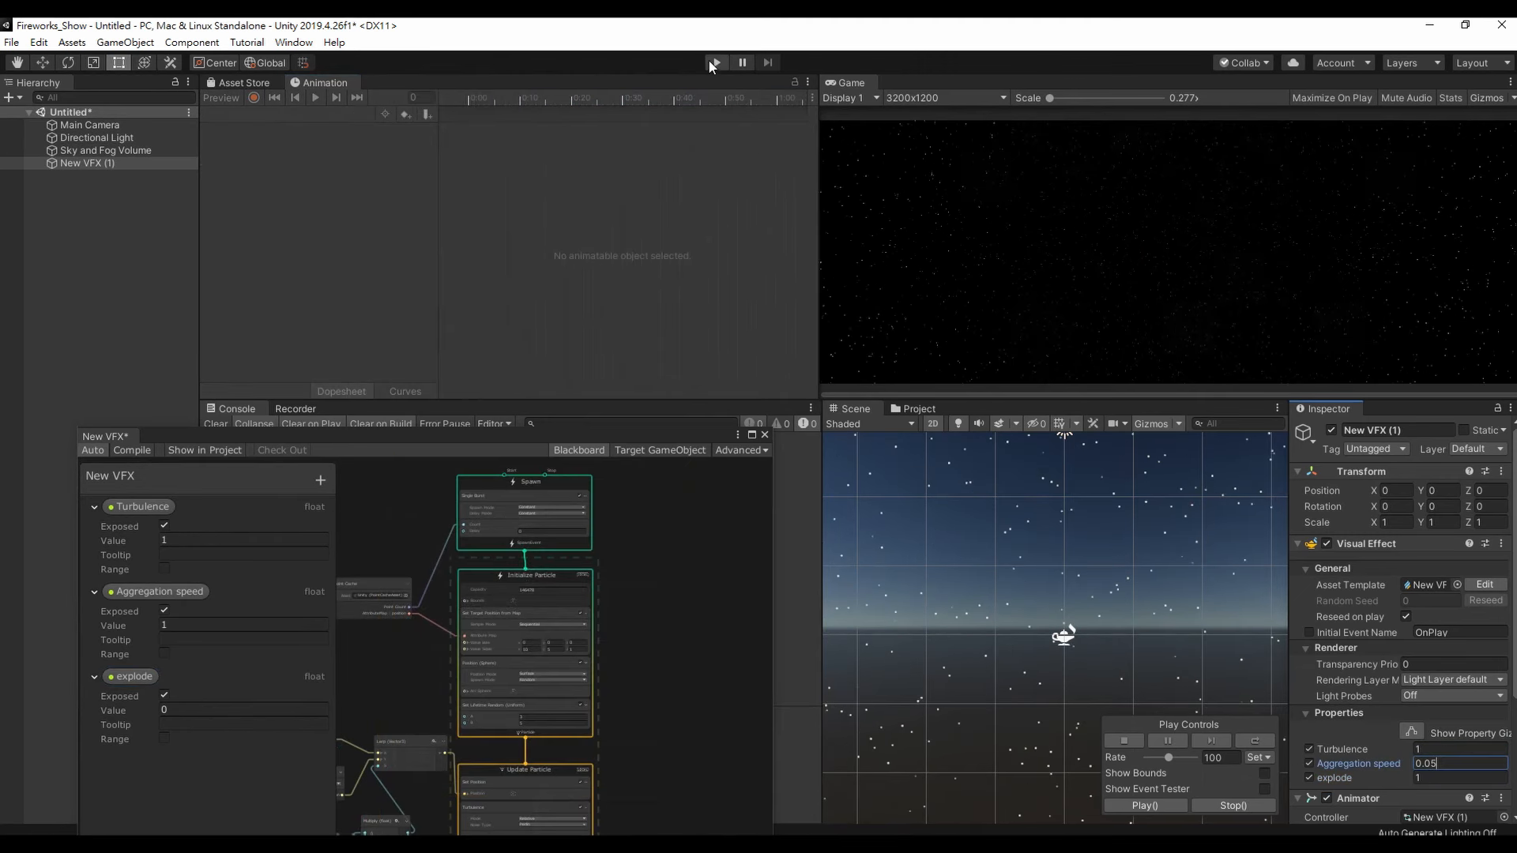